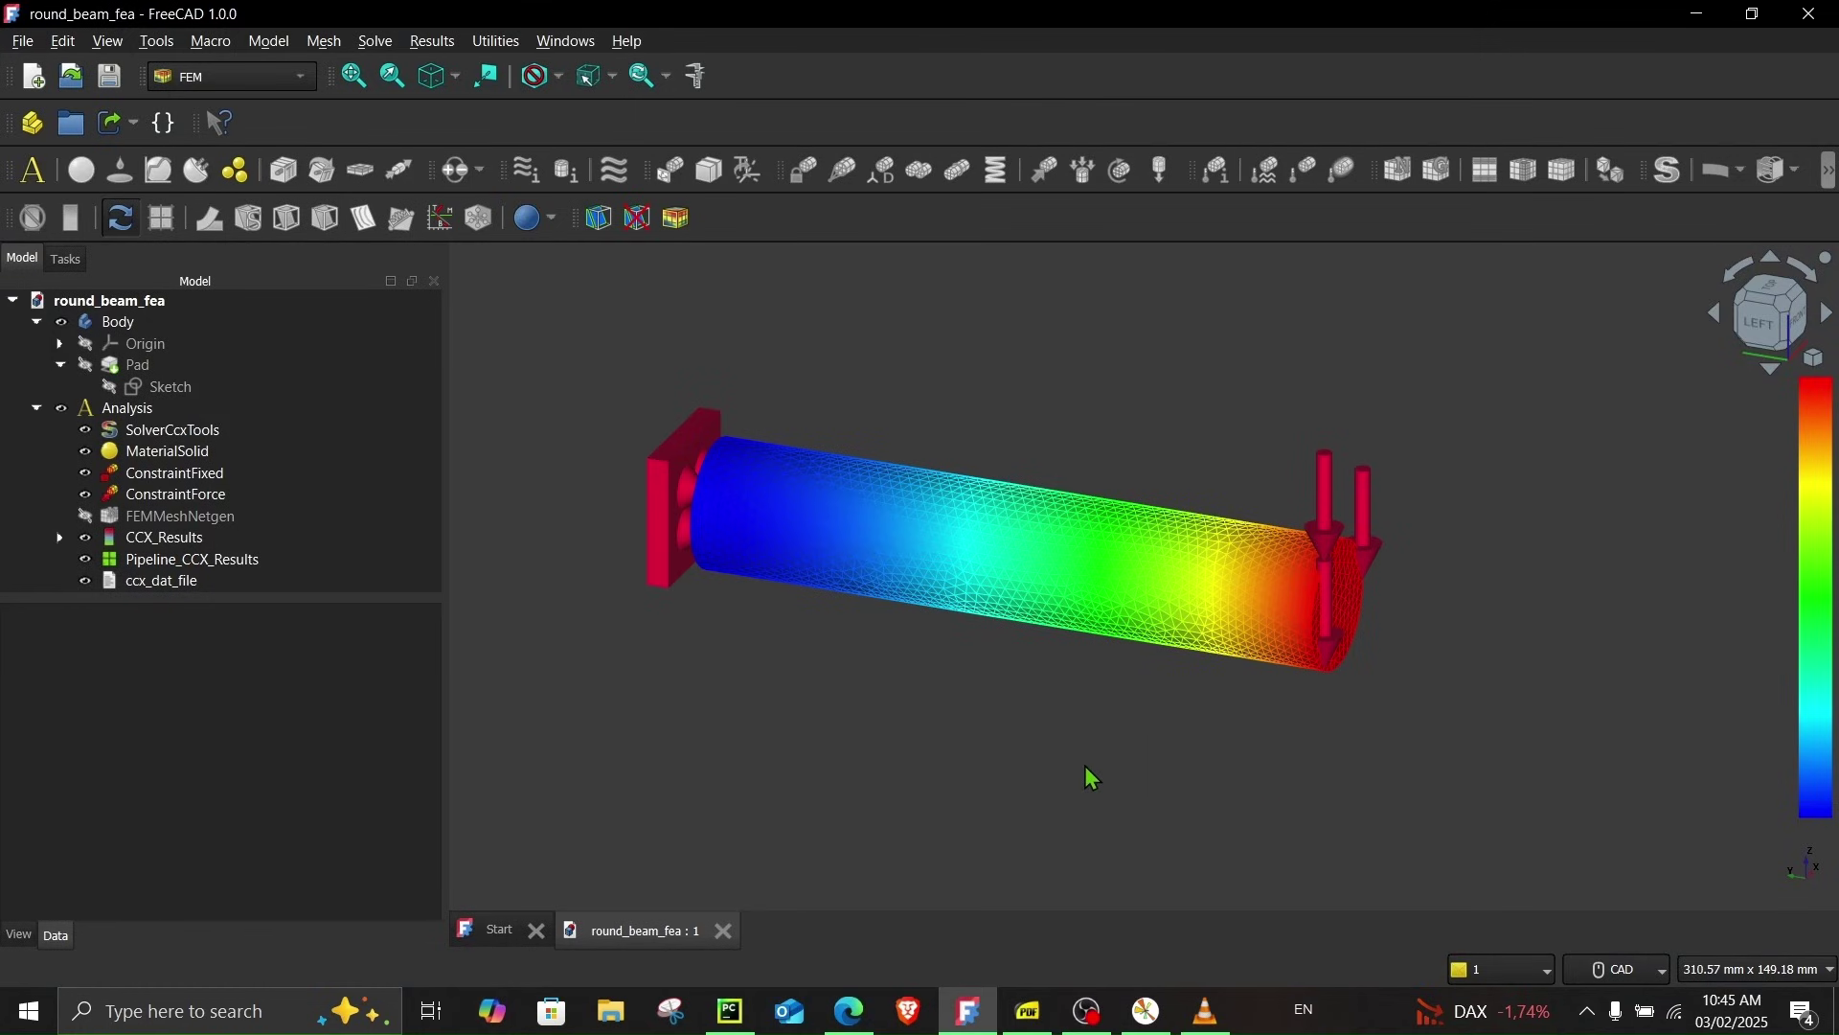
# Review the beam results view, the tutorial slides and the deflection-versus-node-count plot
pyautogui.moveTo(1073, 779); pyautogui.dragTo(1002, 779, button='middle')
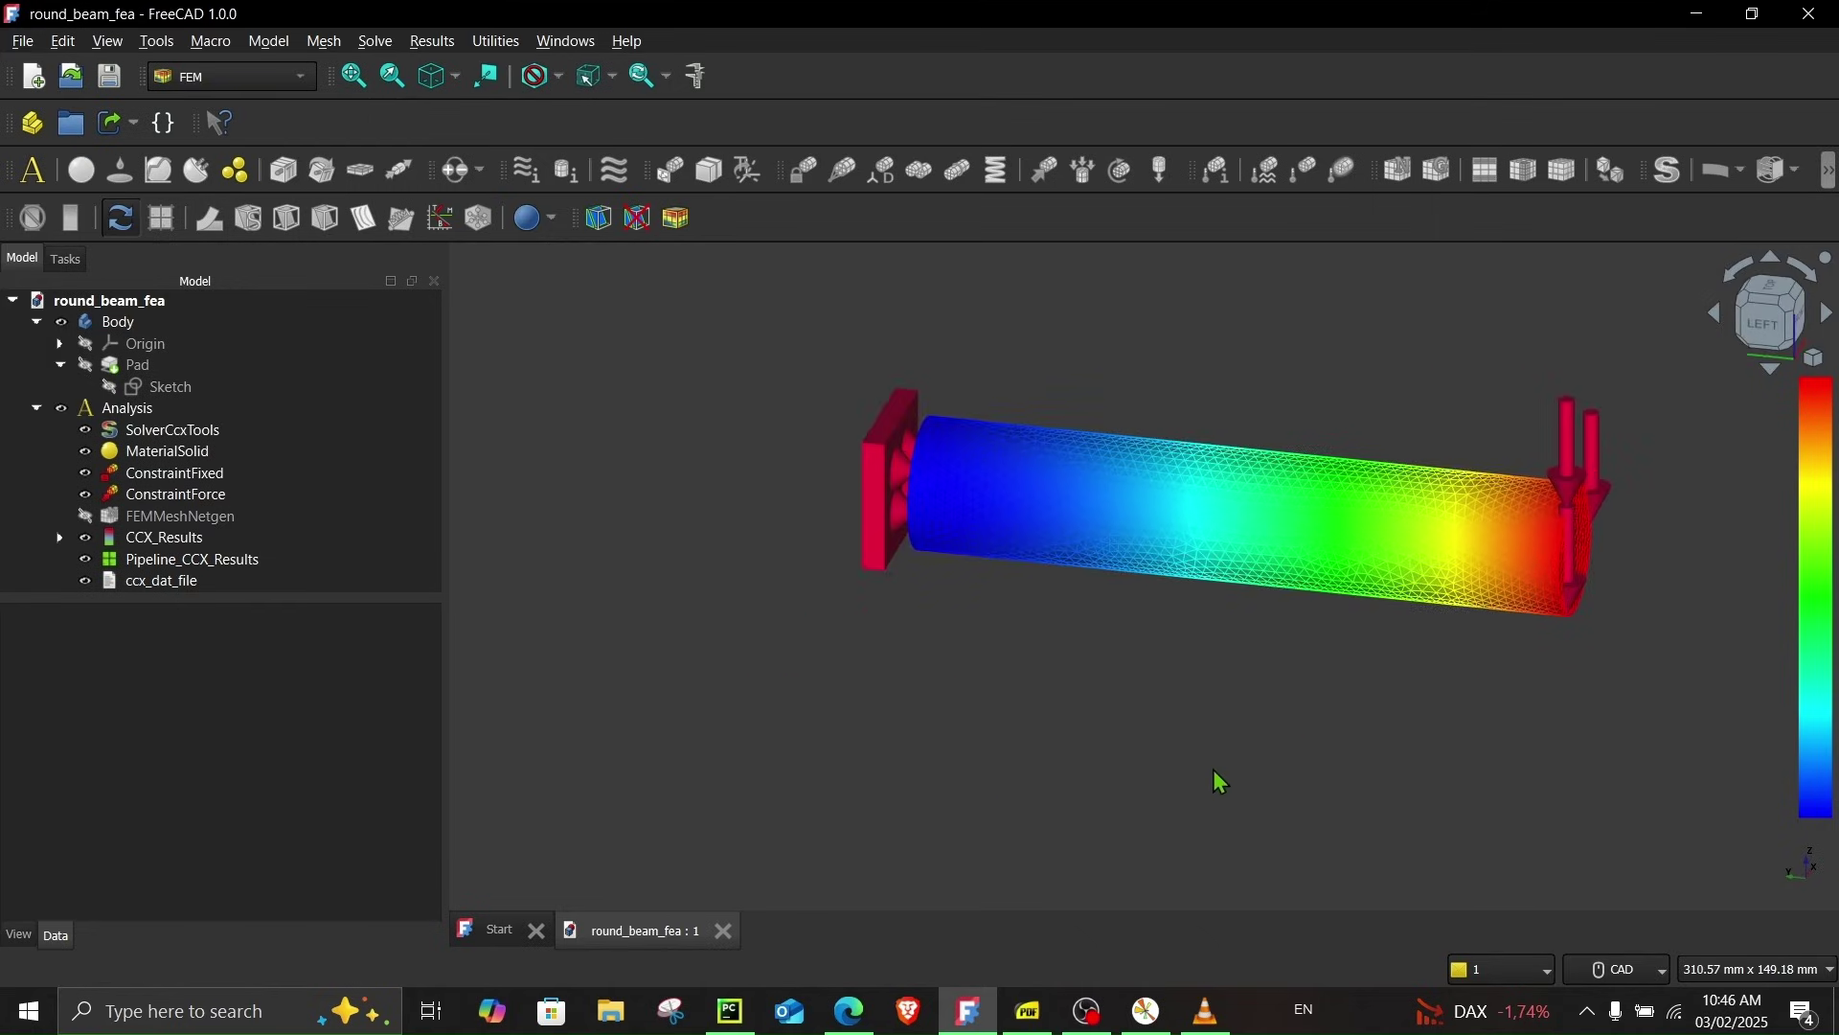
pyautogui.moveTo(1319, 747); pyautogui.dragTo(1157, 764, button='middle')
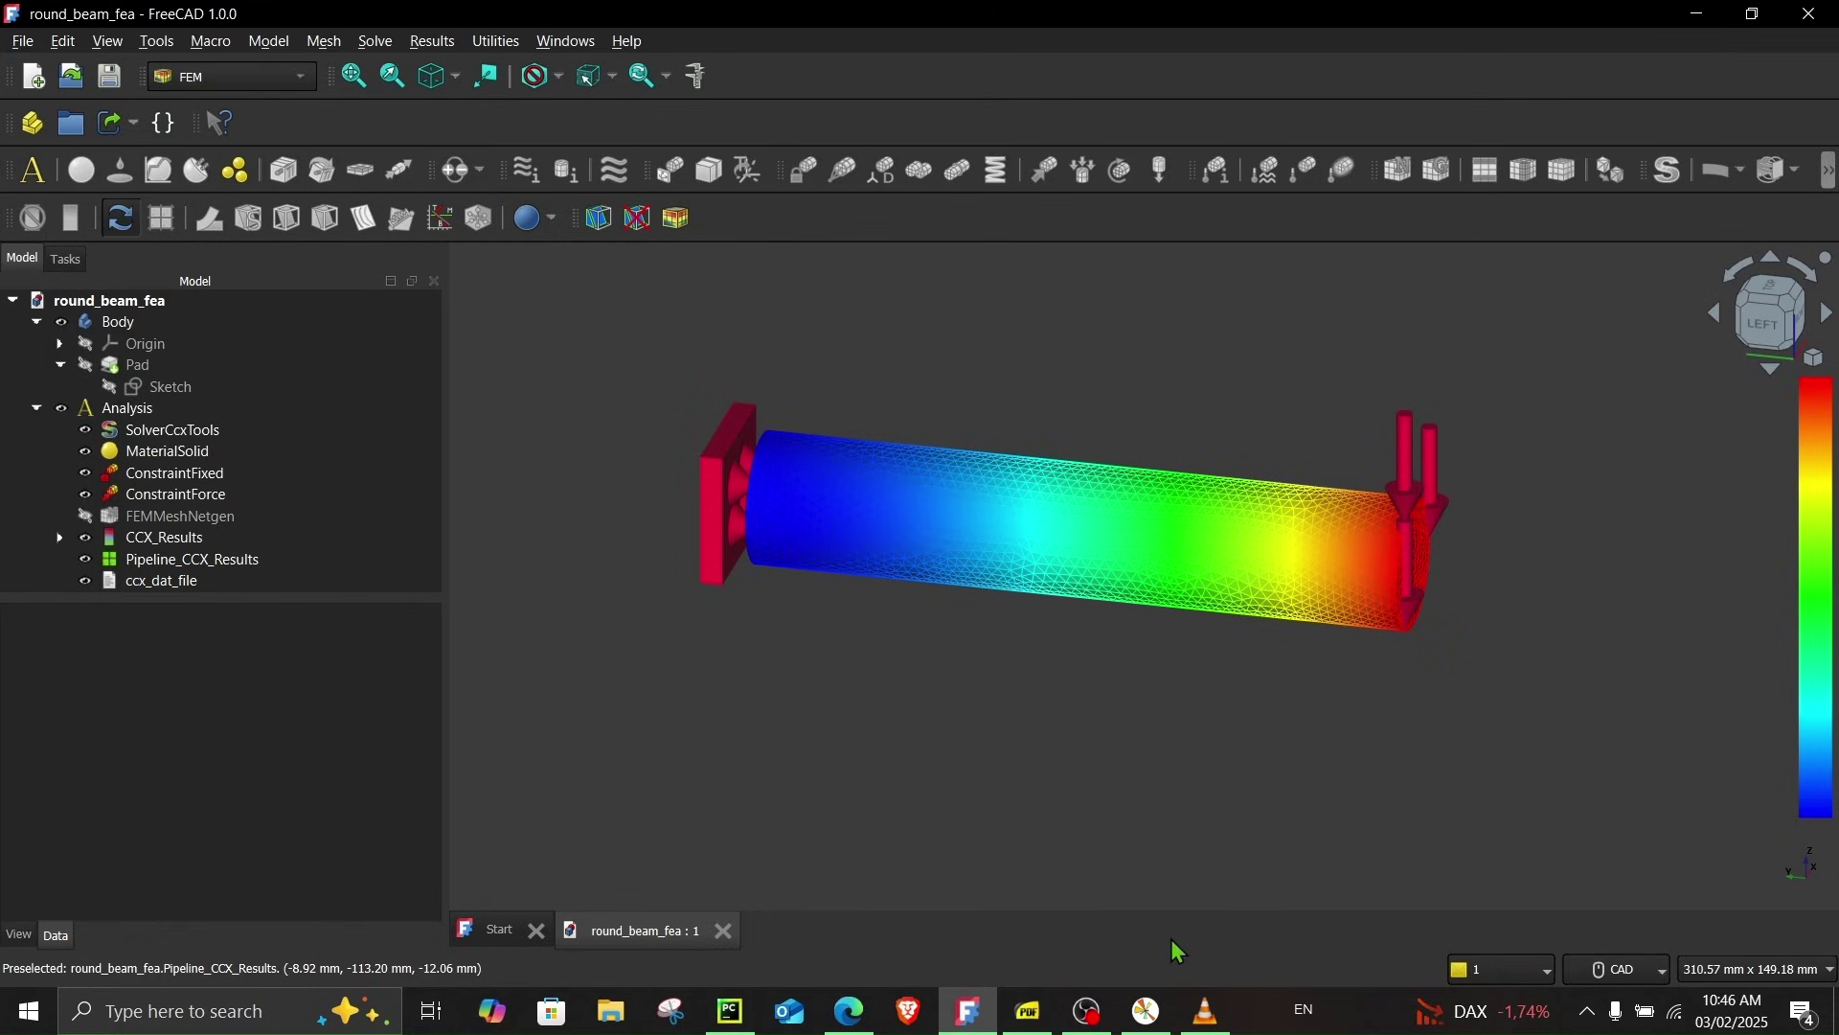
pyautogui.click(1028, 1012)
pyautogui.scroll(-3, 1044, 619)
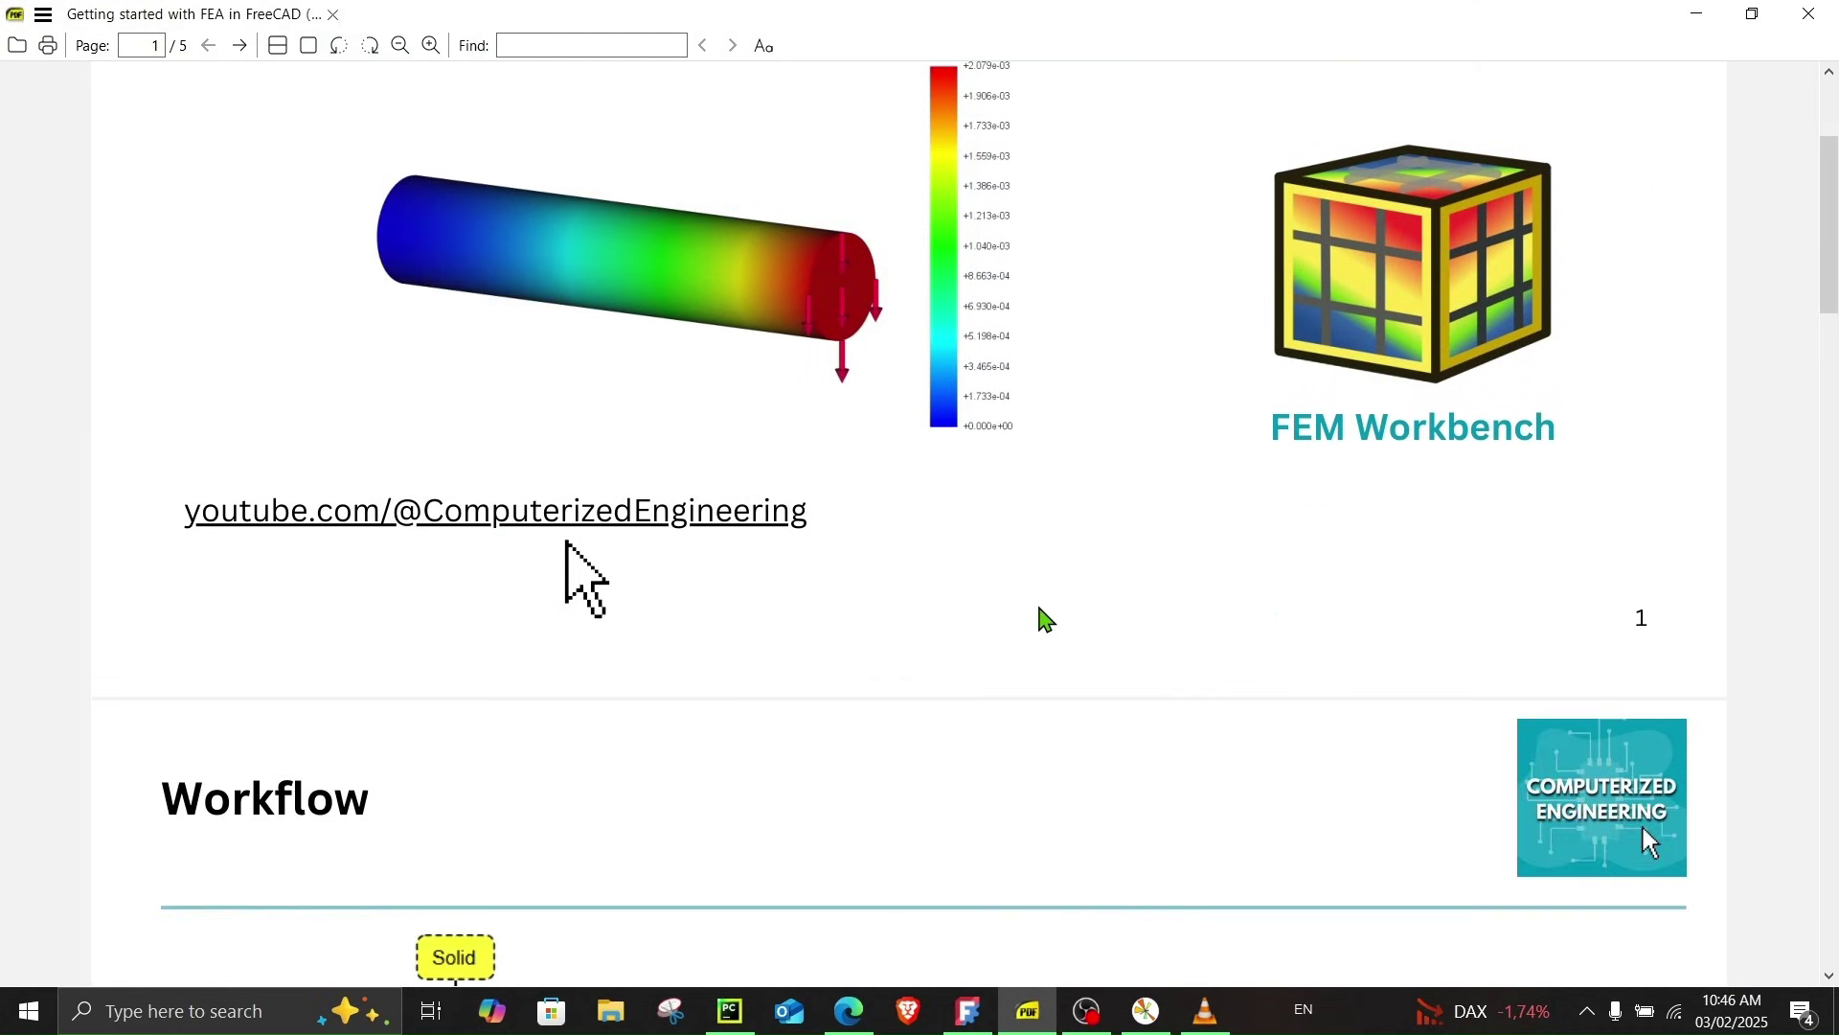
pyautogui.scroll(-15, 1044, 619)
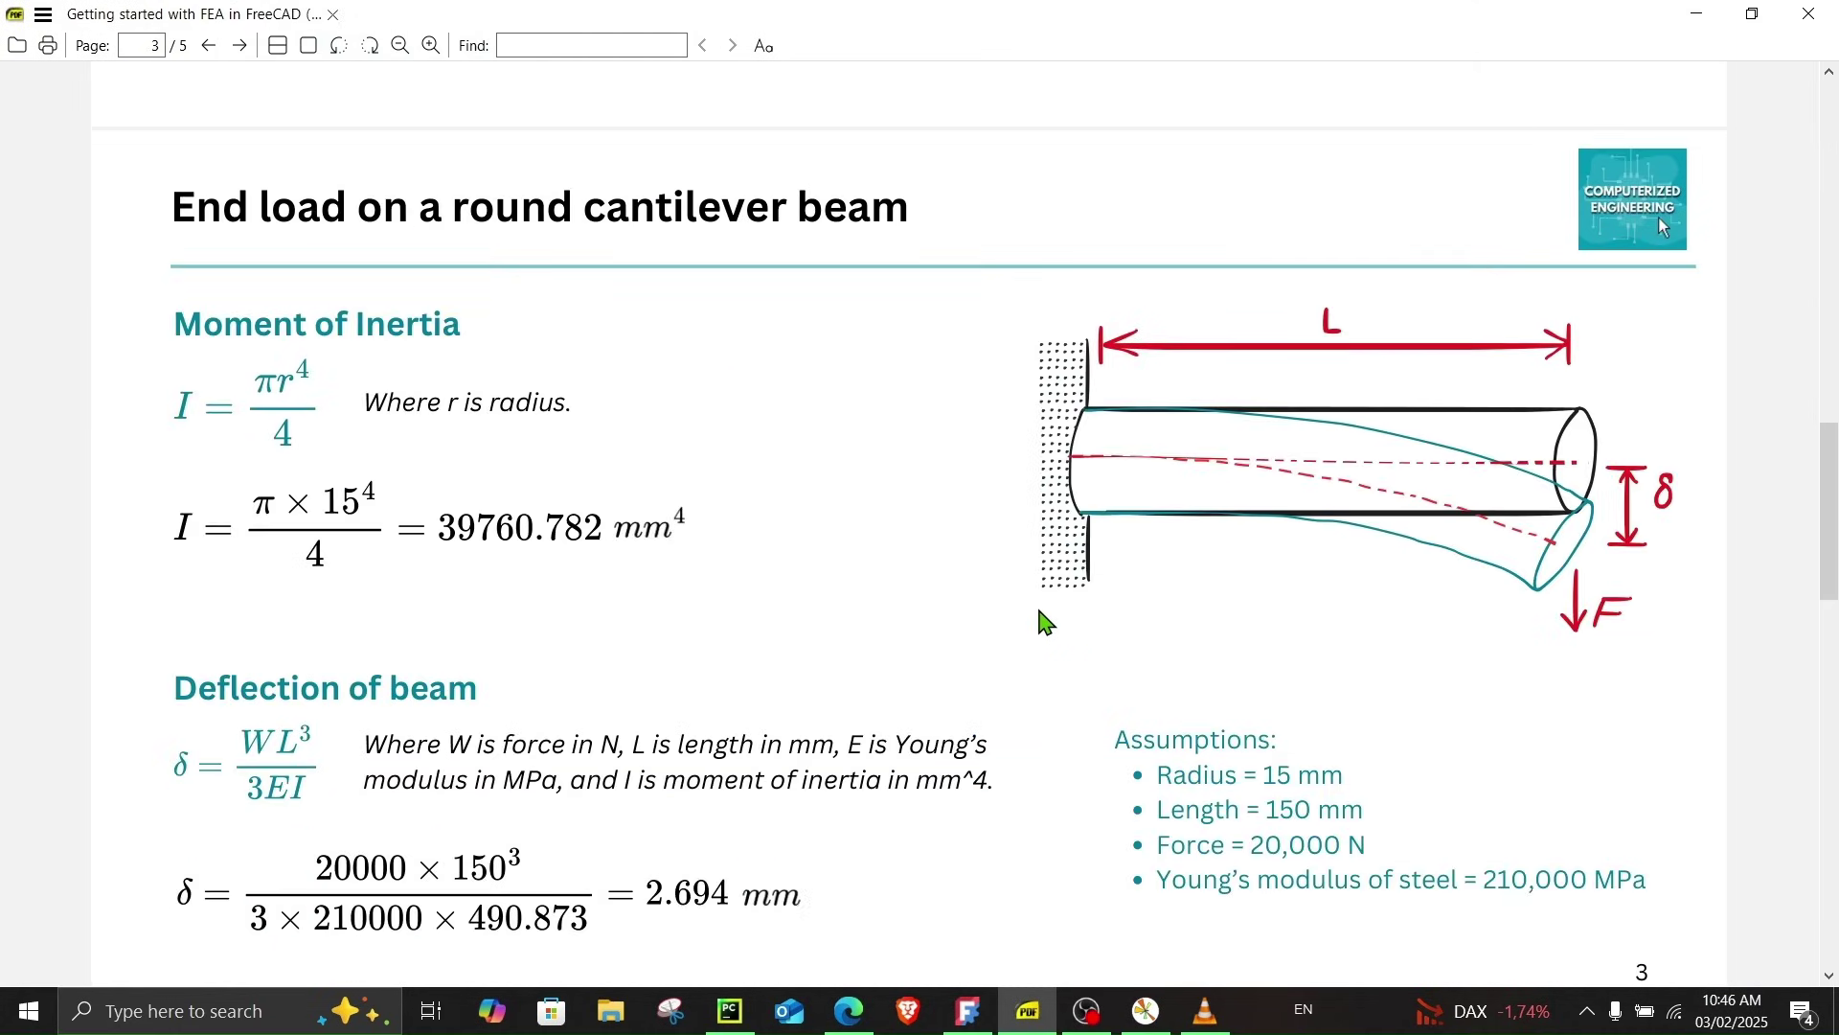
pyautogui.scroll(-2, 1046, 621)
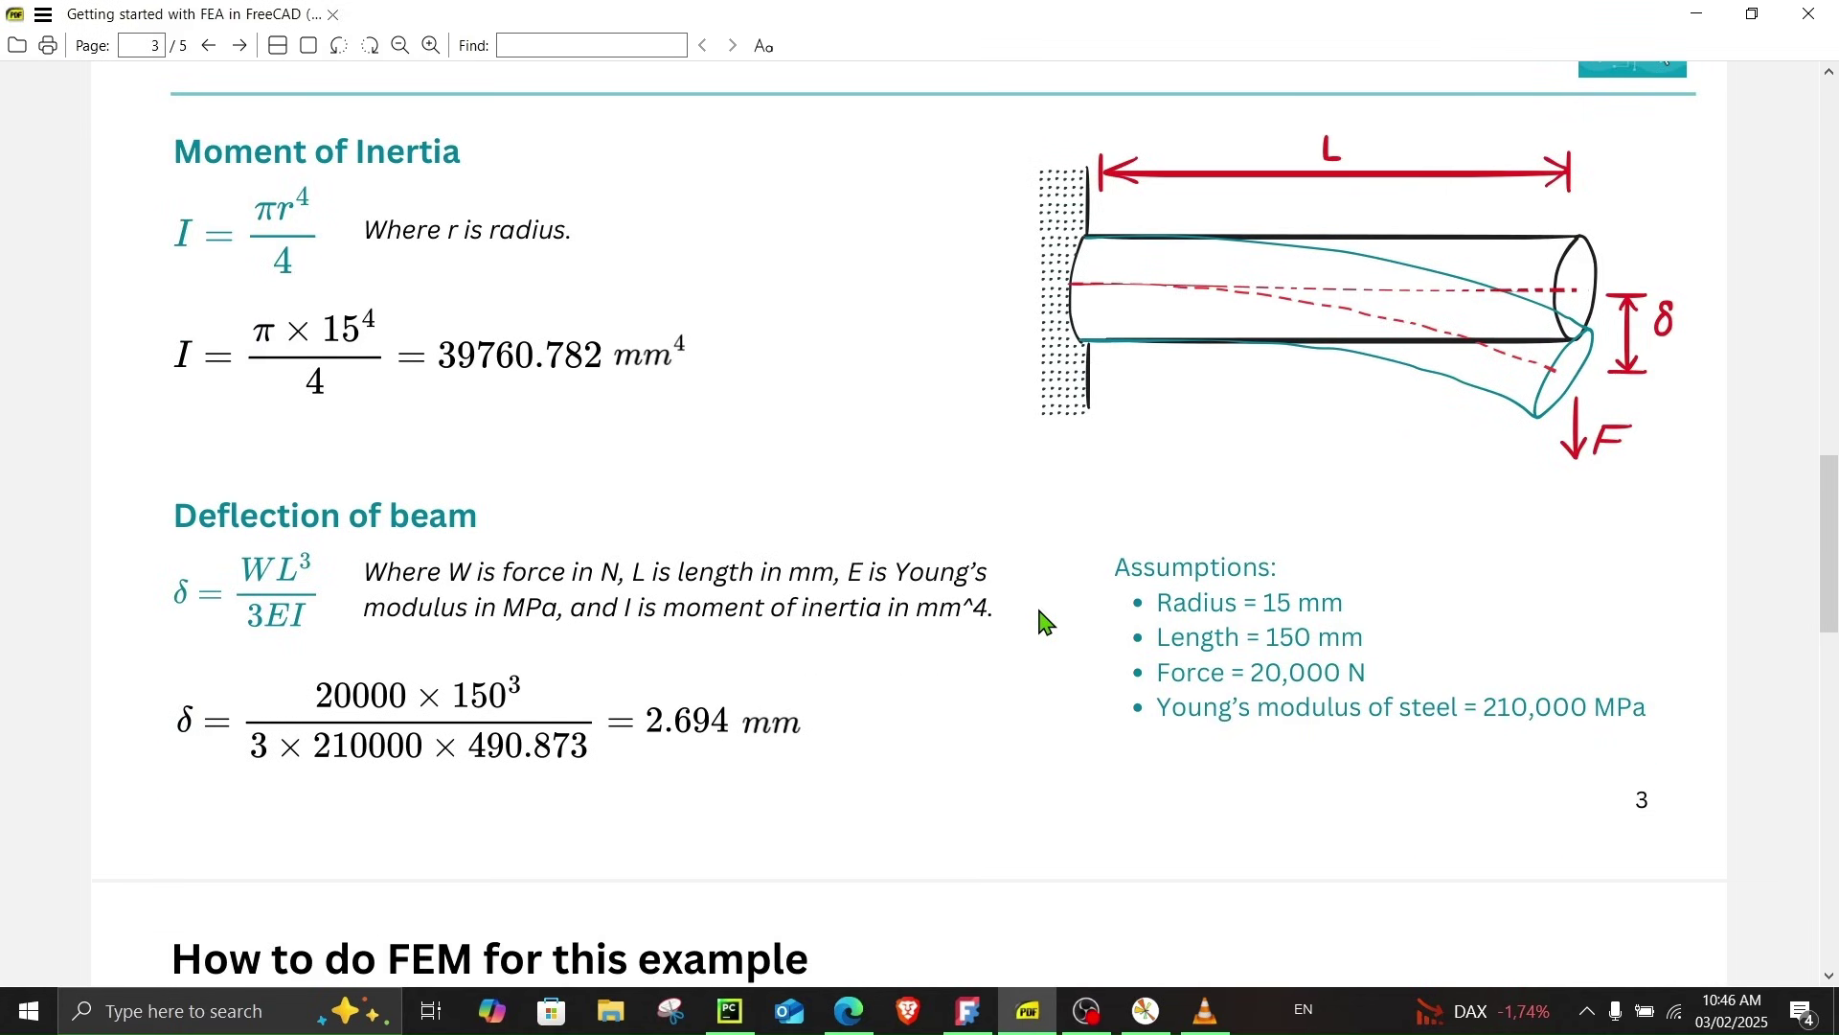
pyautogui.scroll(-8, 1045, 621)
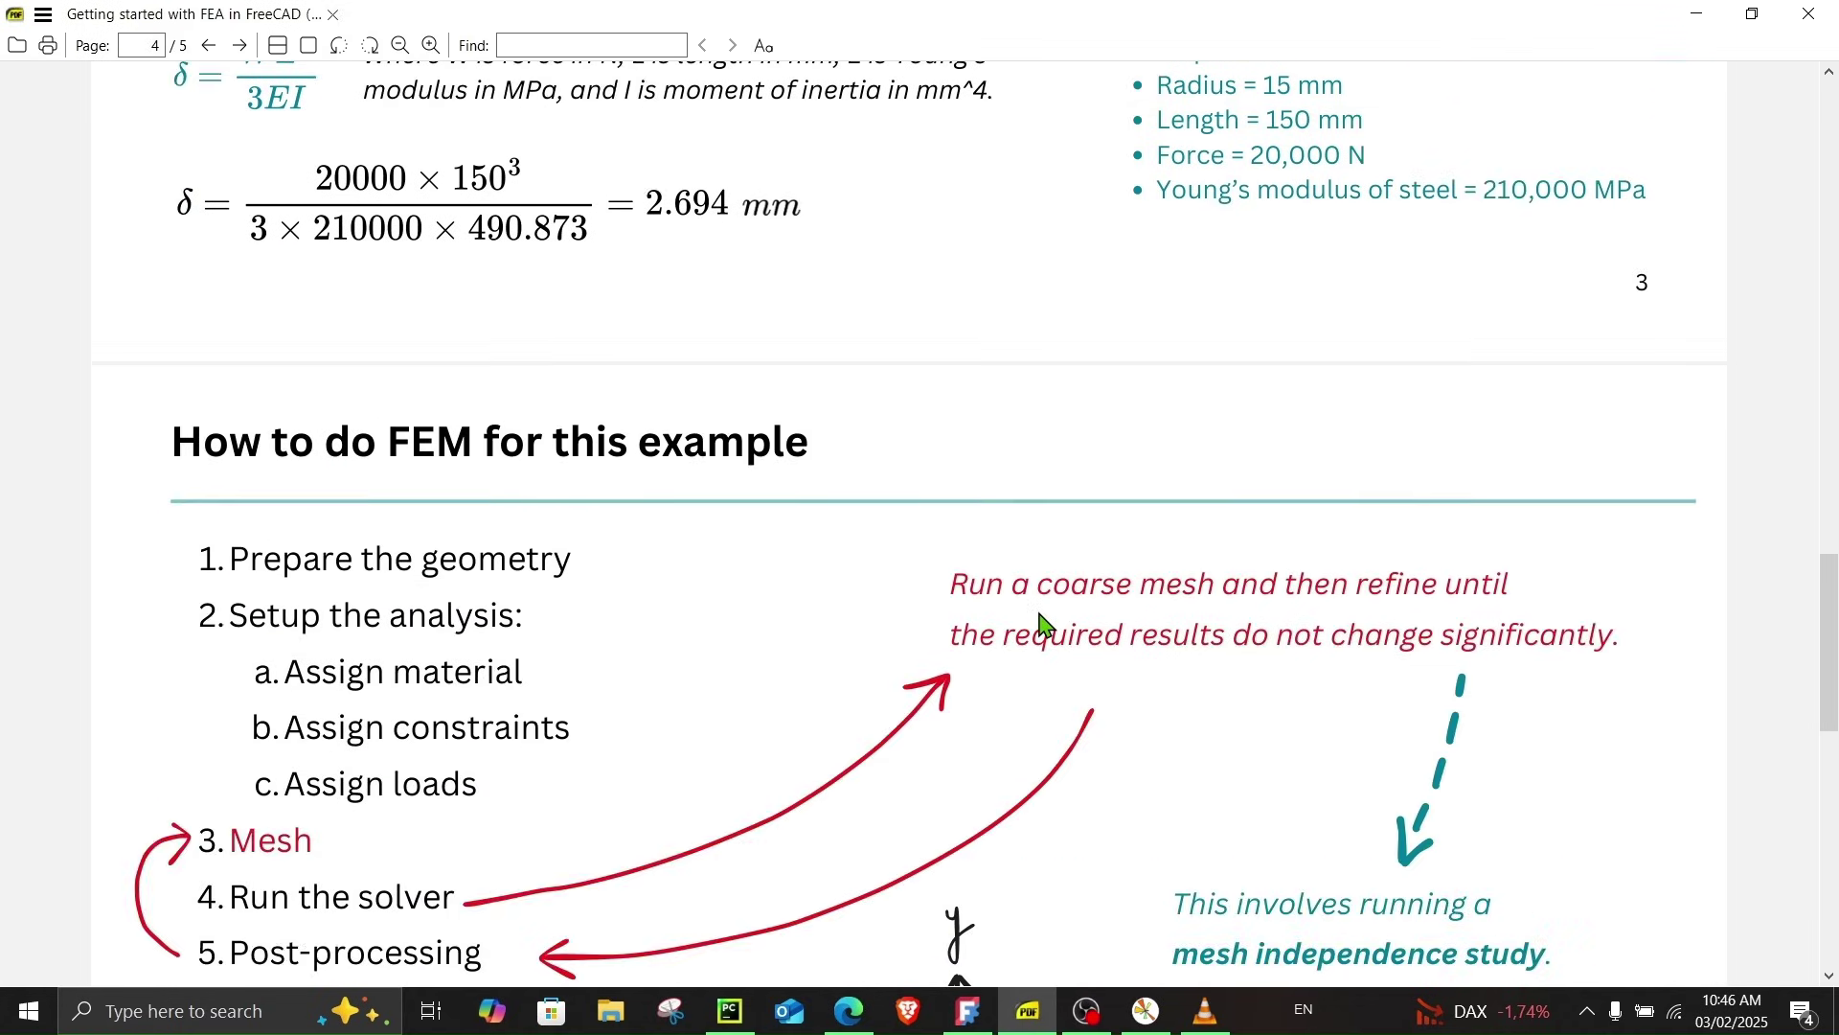
pyautogui.scroll(-2, 1044, 622)
pyautogui.scroll(1, 1044, 623)
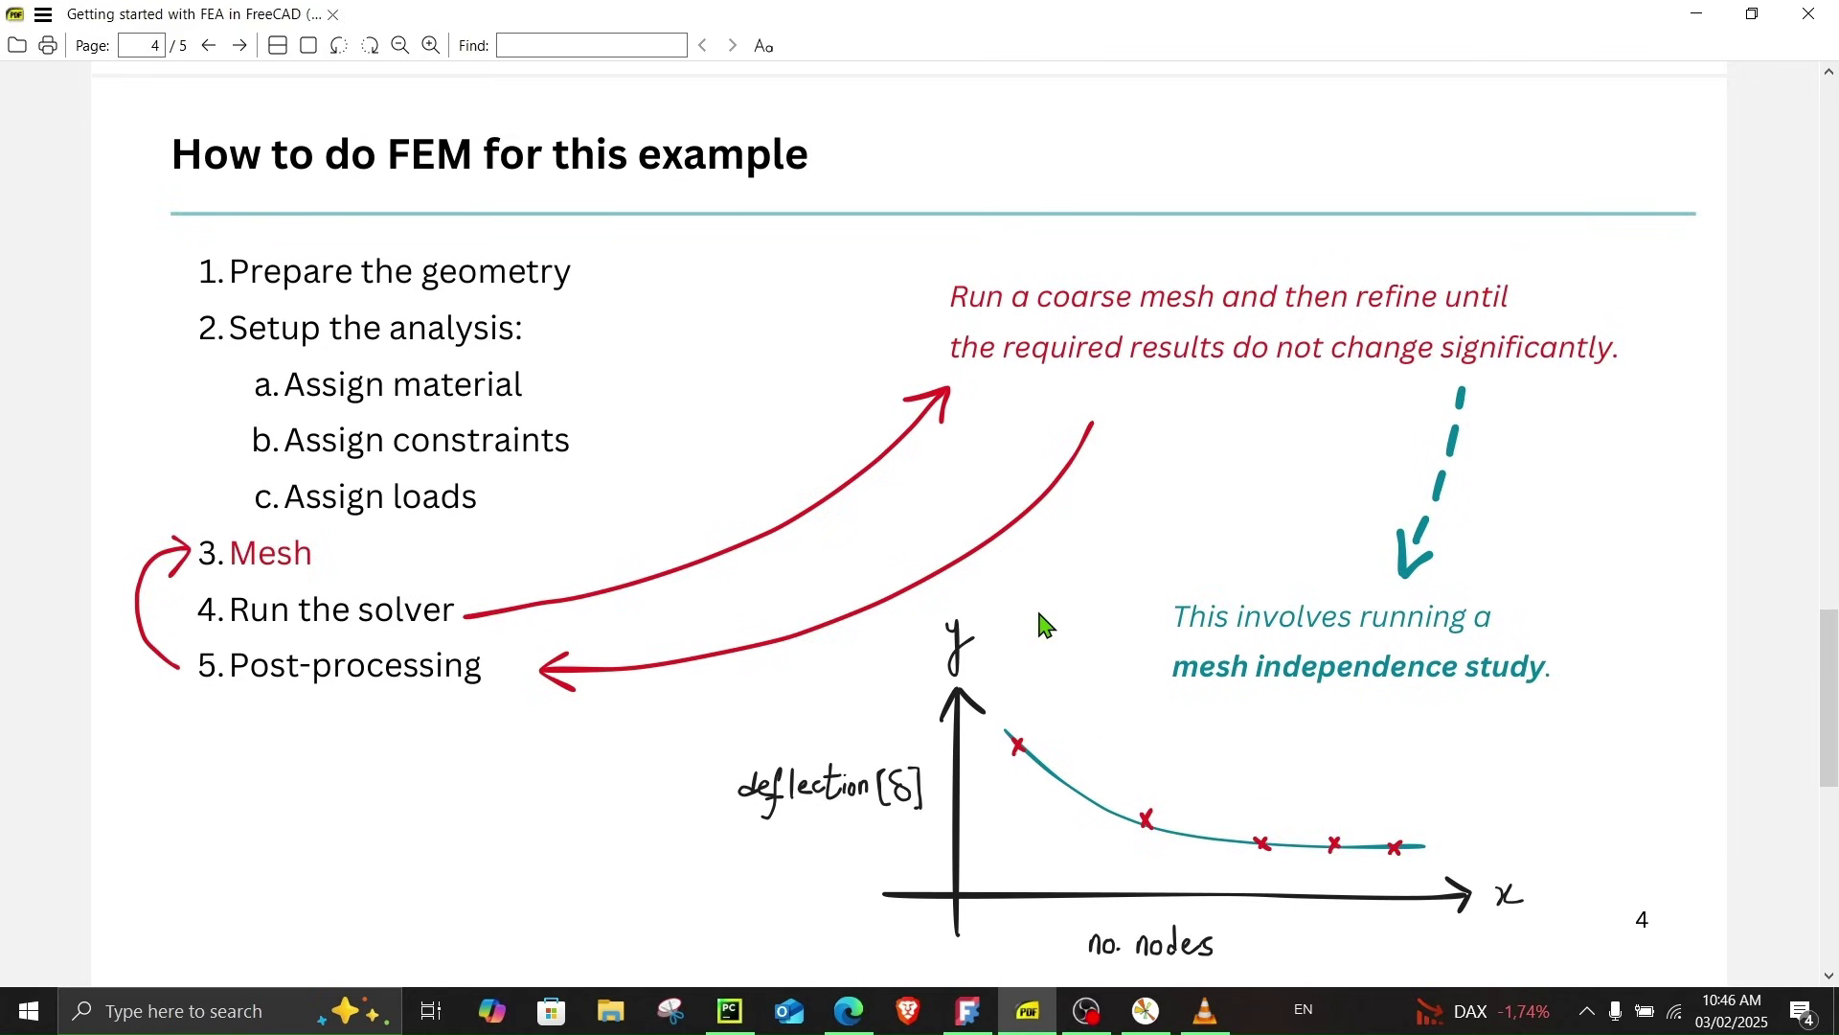
pyautogui.scroll(-1, 1045, 625)
pyautogui.click(1147, 1006)
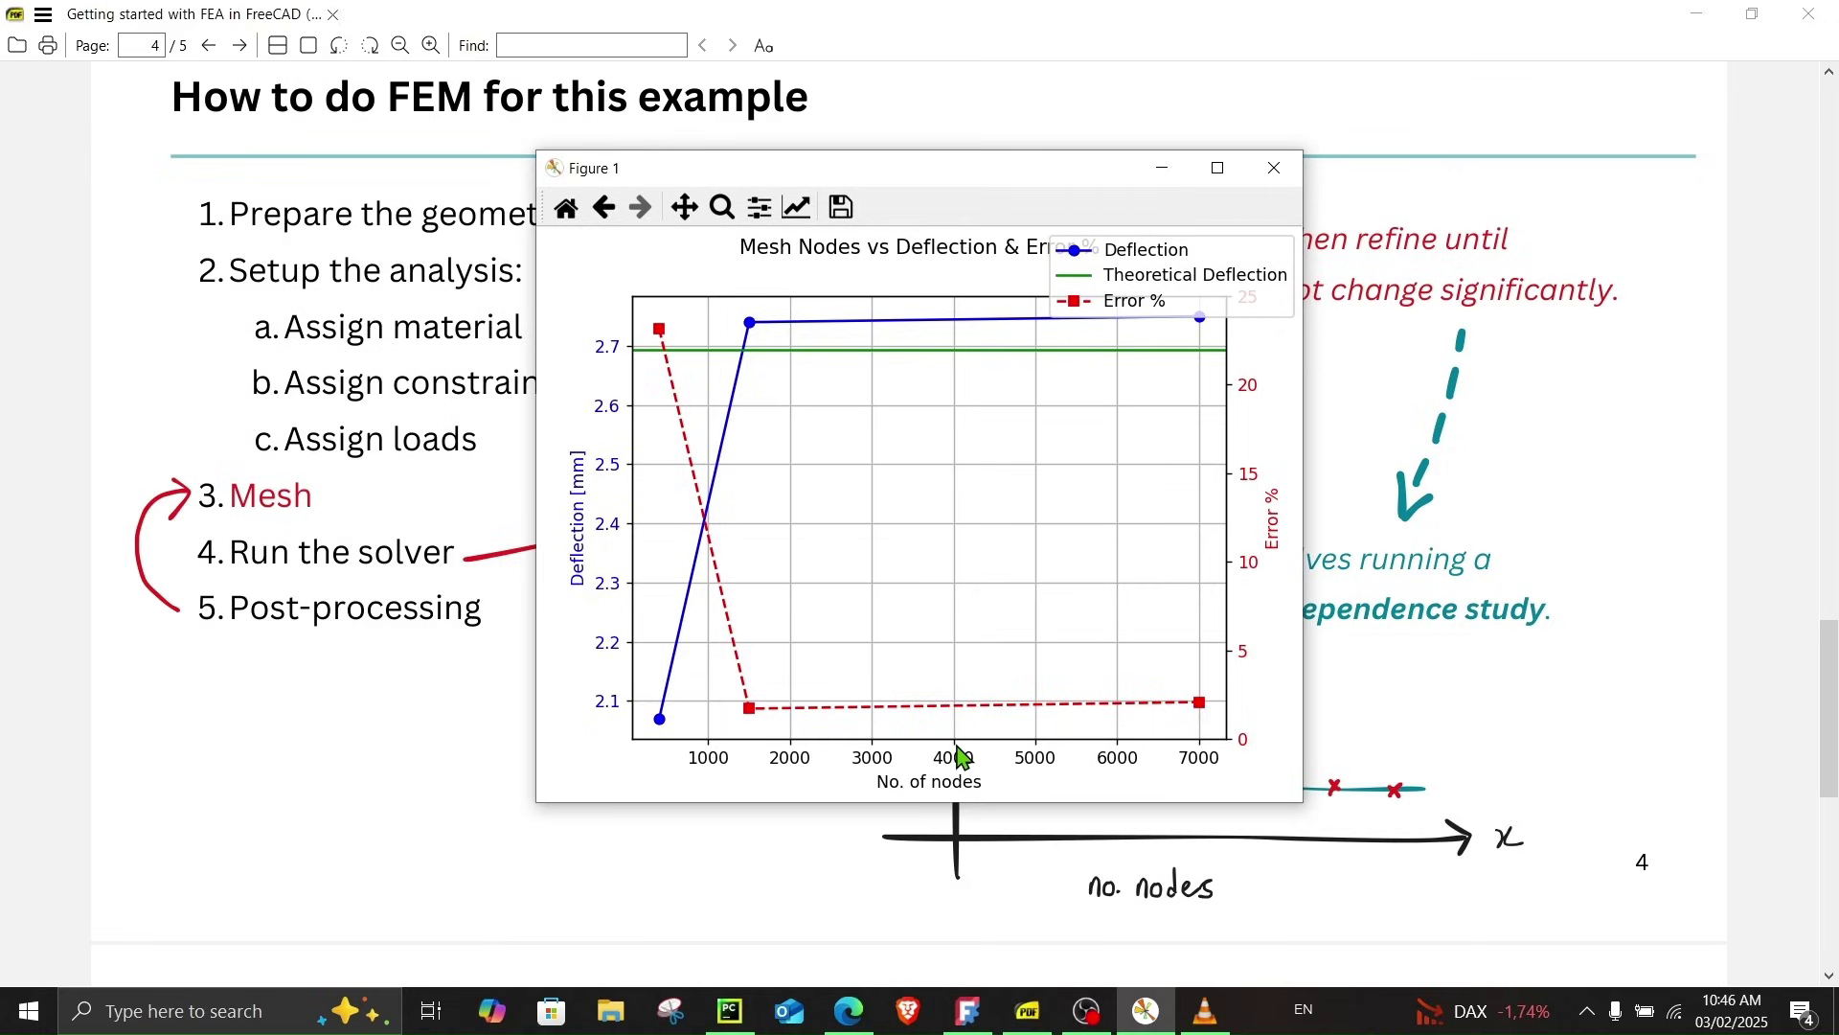
pyautogui.click(967, 1011)
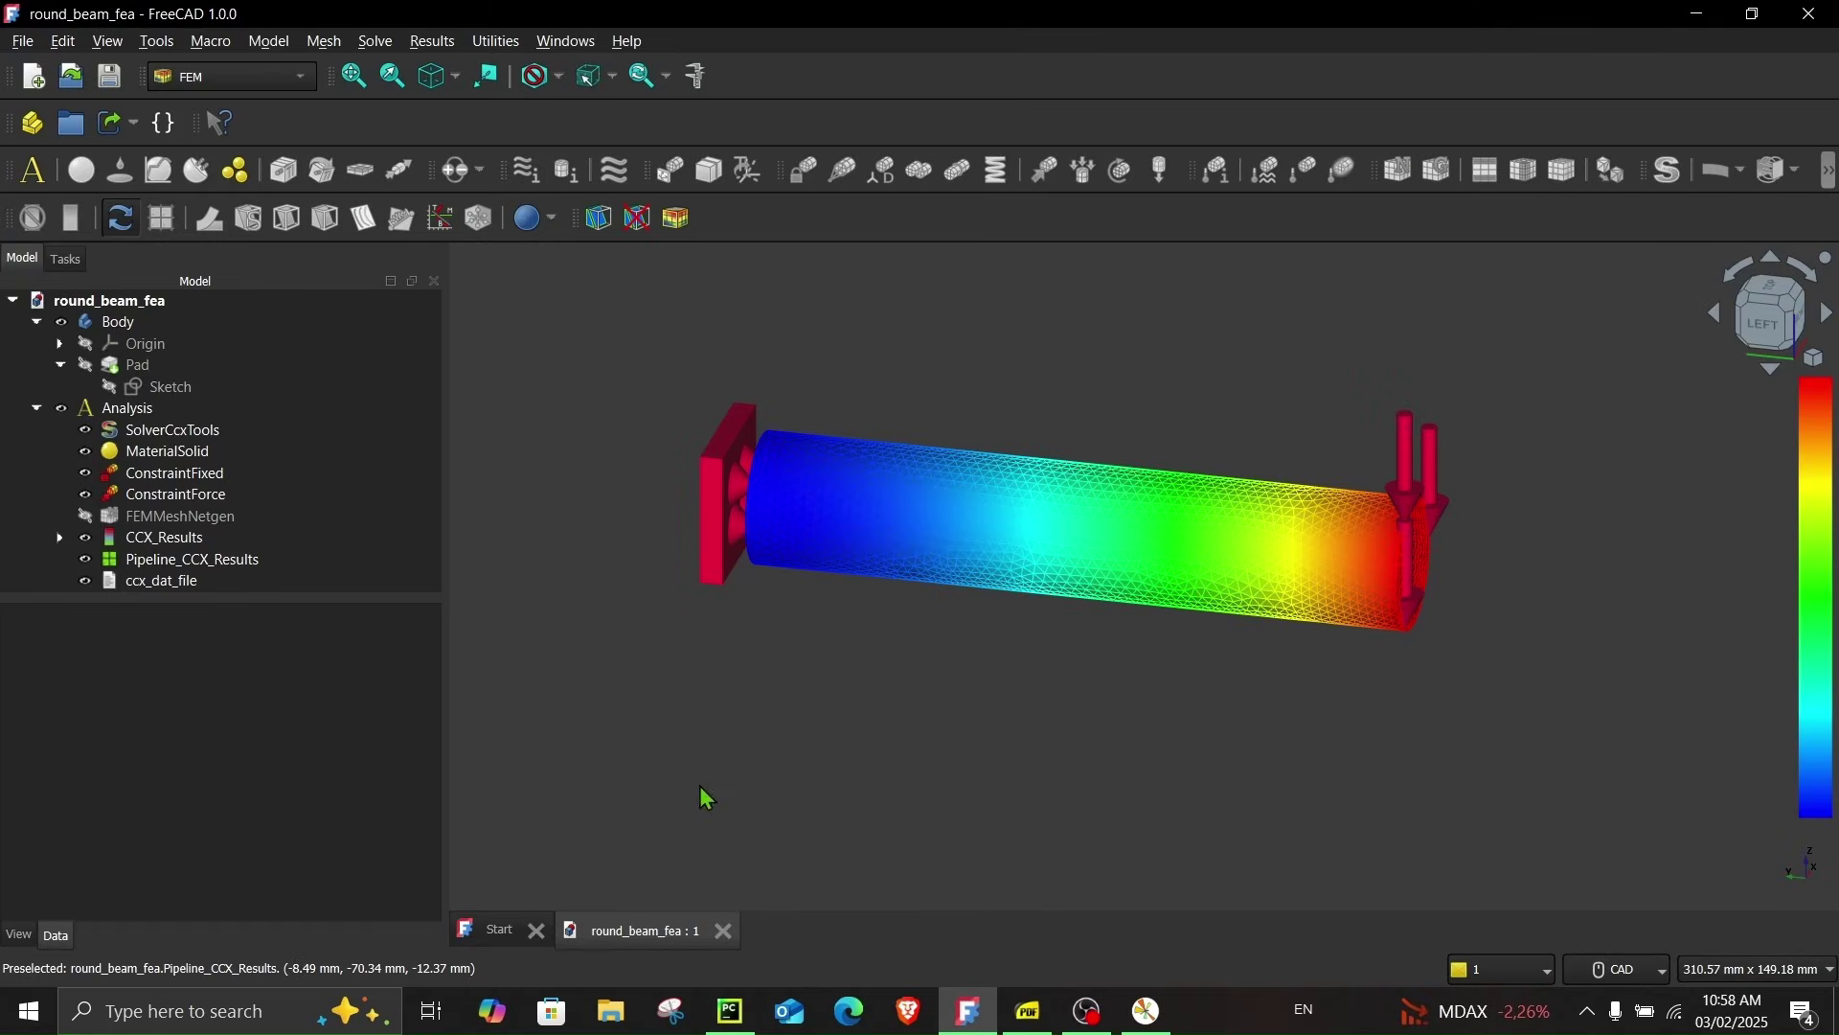
# Create a new empty document from the start page and switch to the Part Design workbench
pyautogui.click(496, 930)
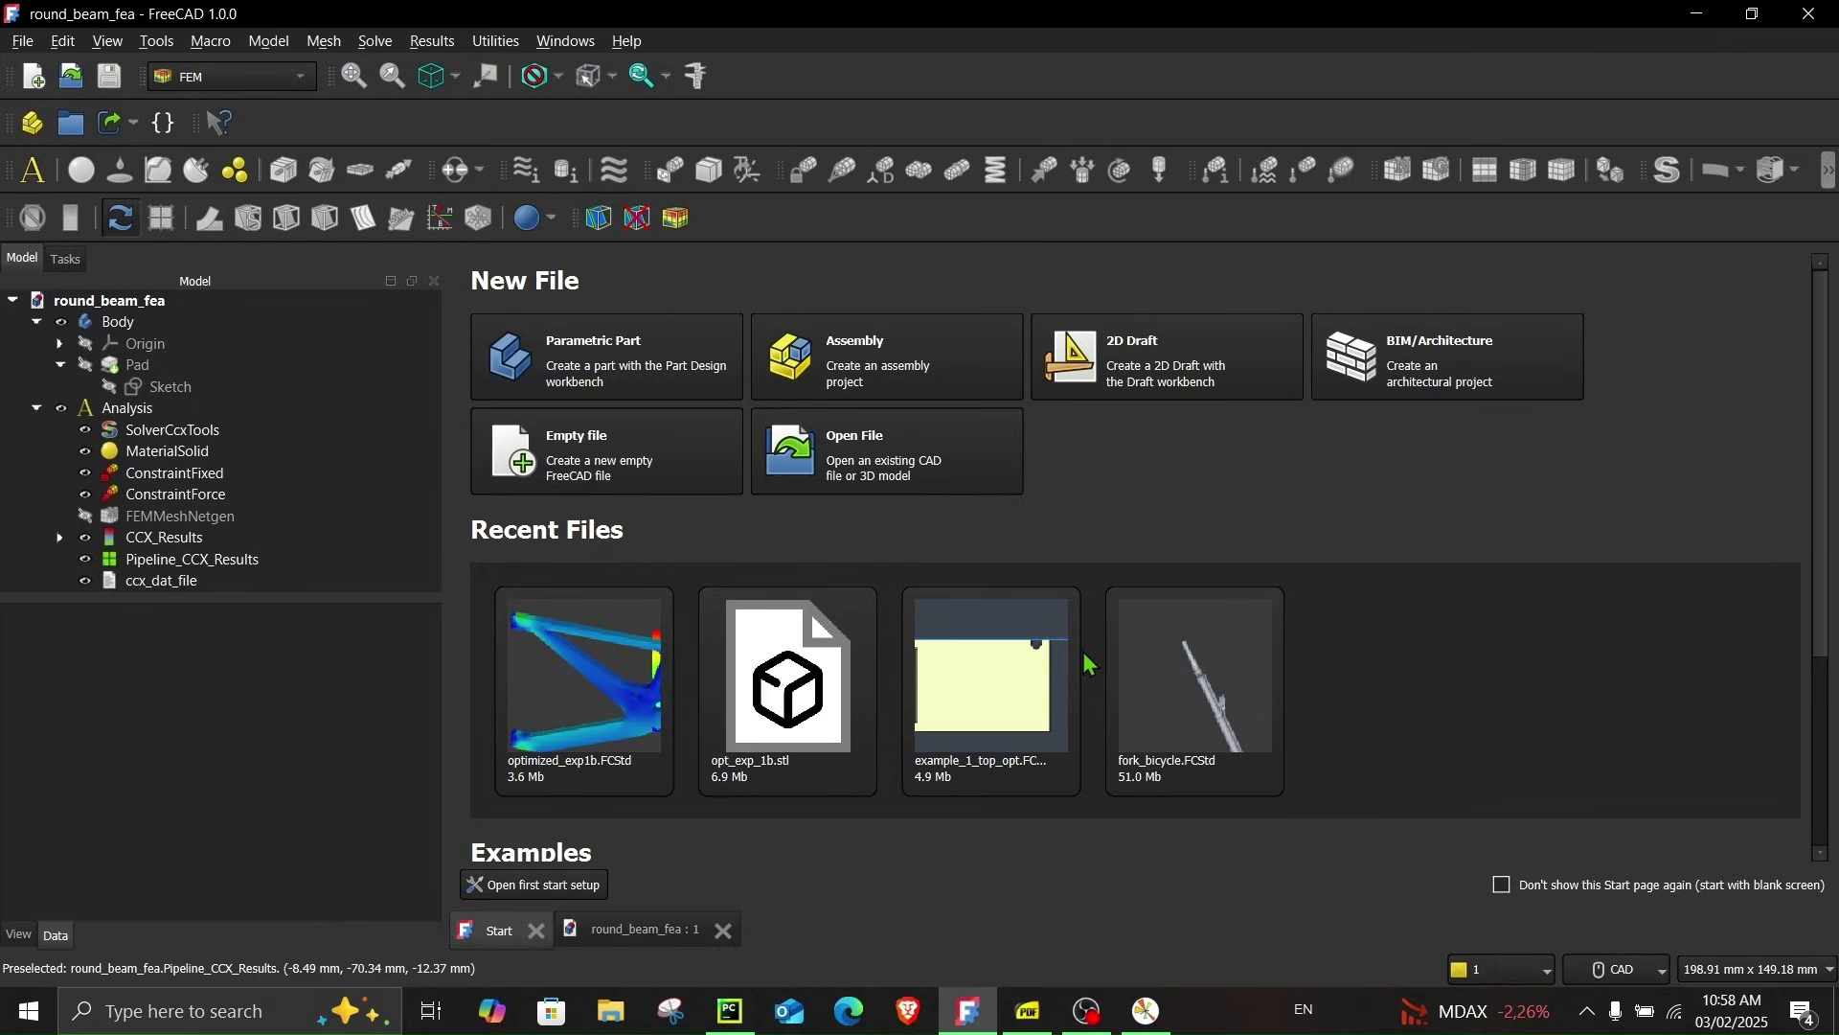
pyautogui.click(622, 474)
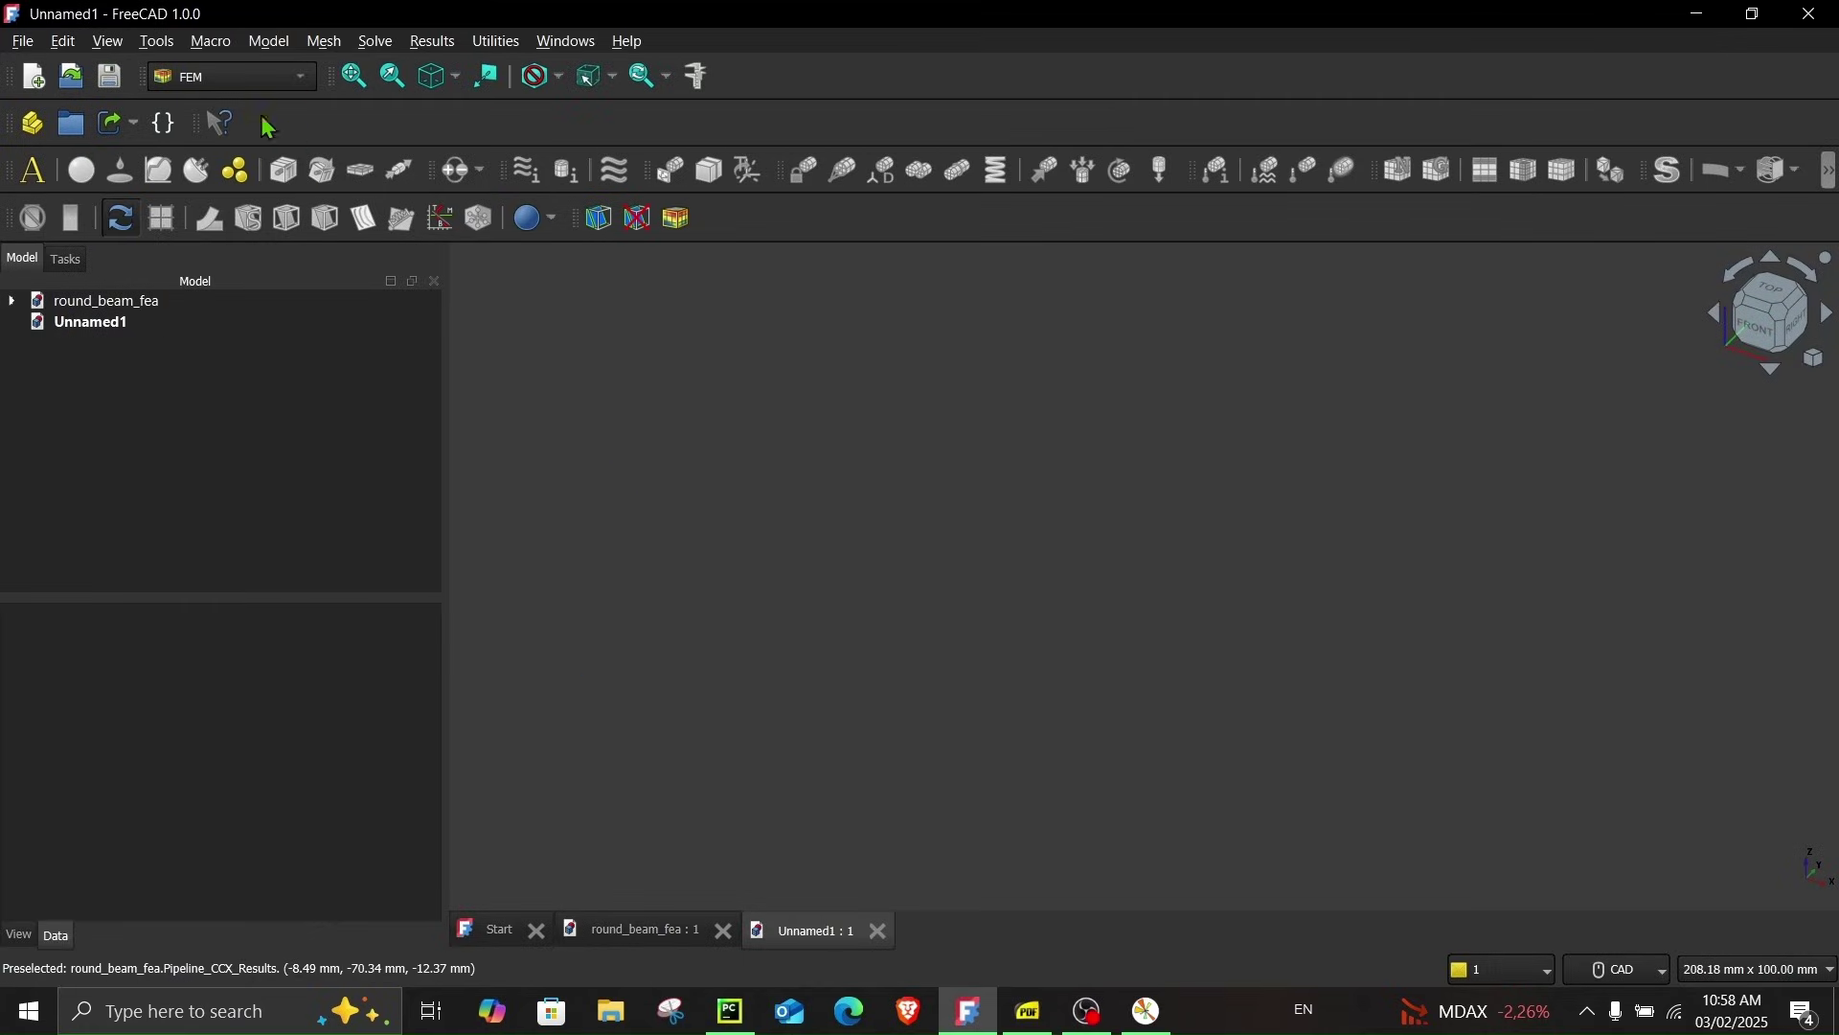
pyautogui.click(268, 77)
pyautogui.click(200, 231)
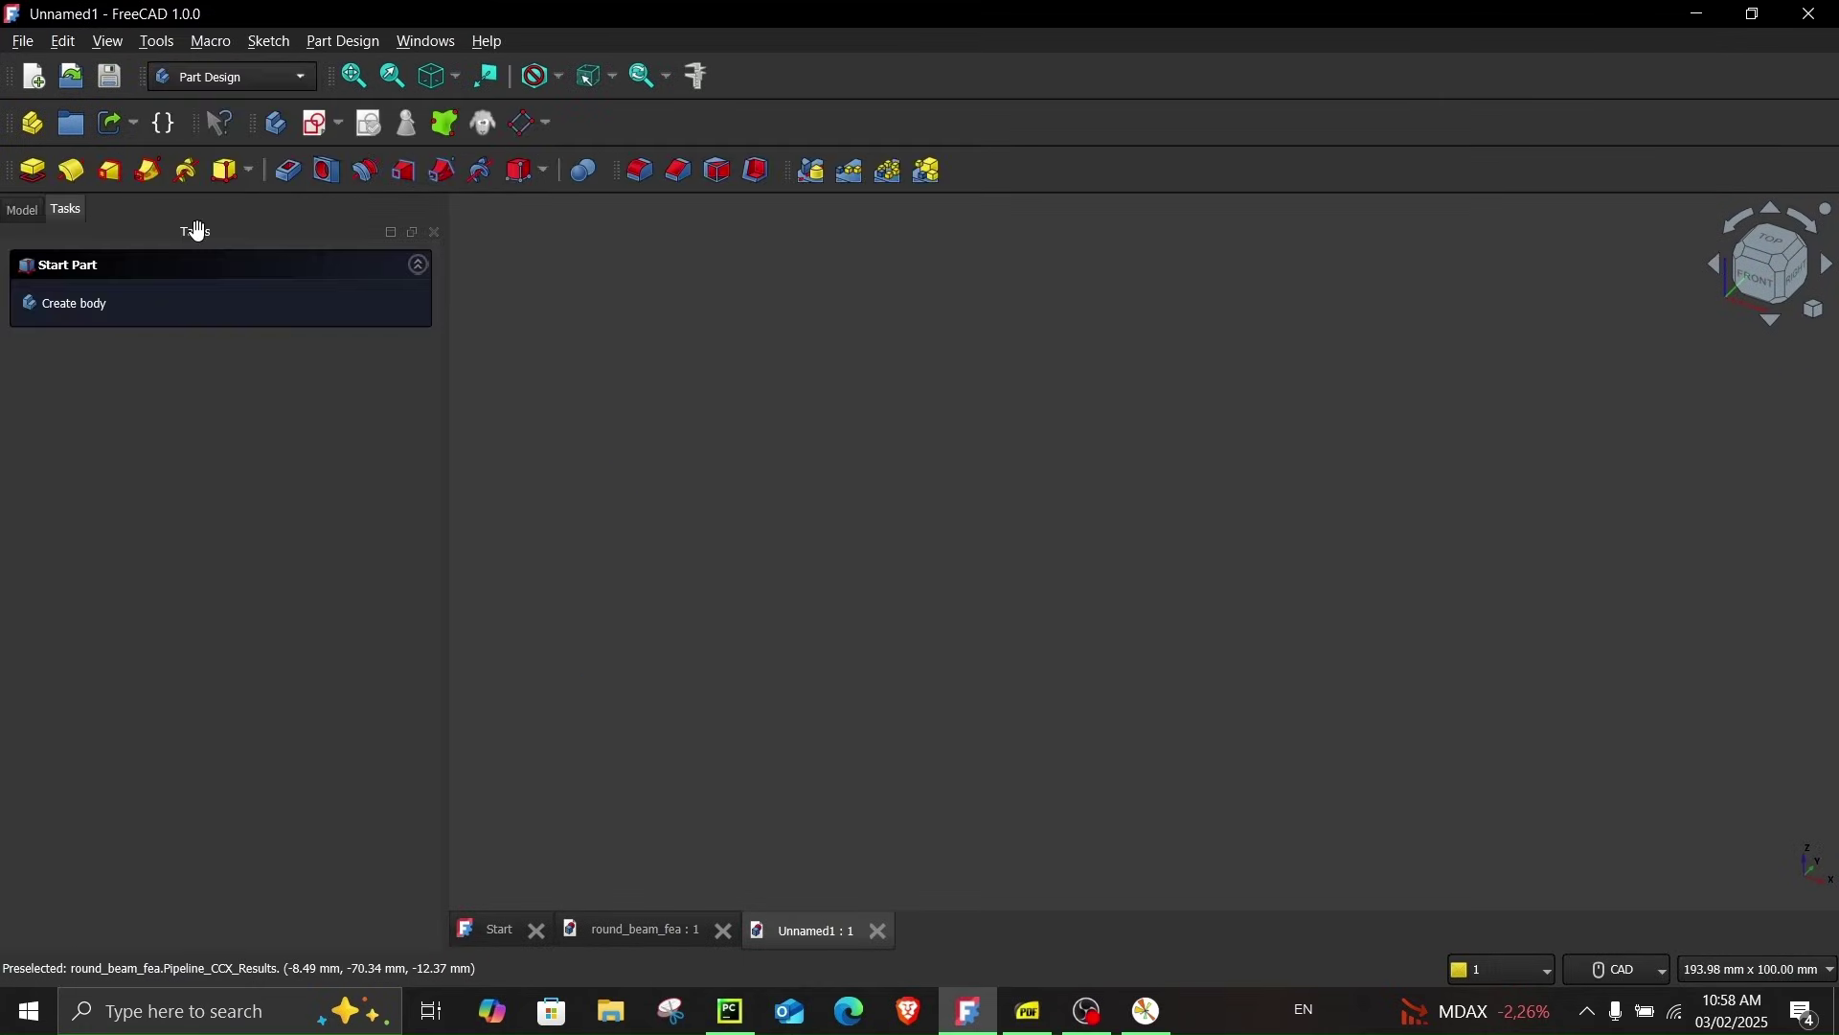
pyautogui.click(231, 80)
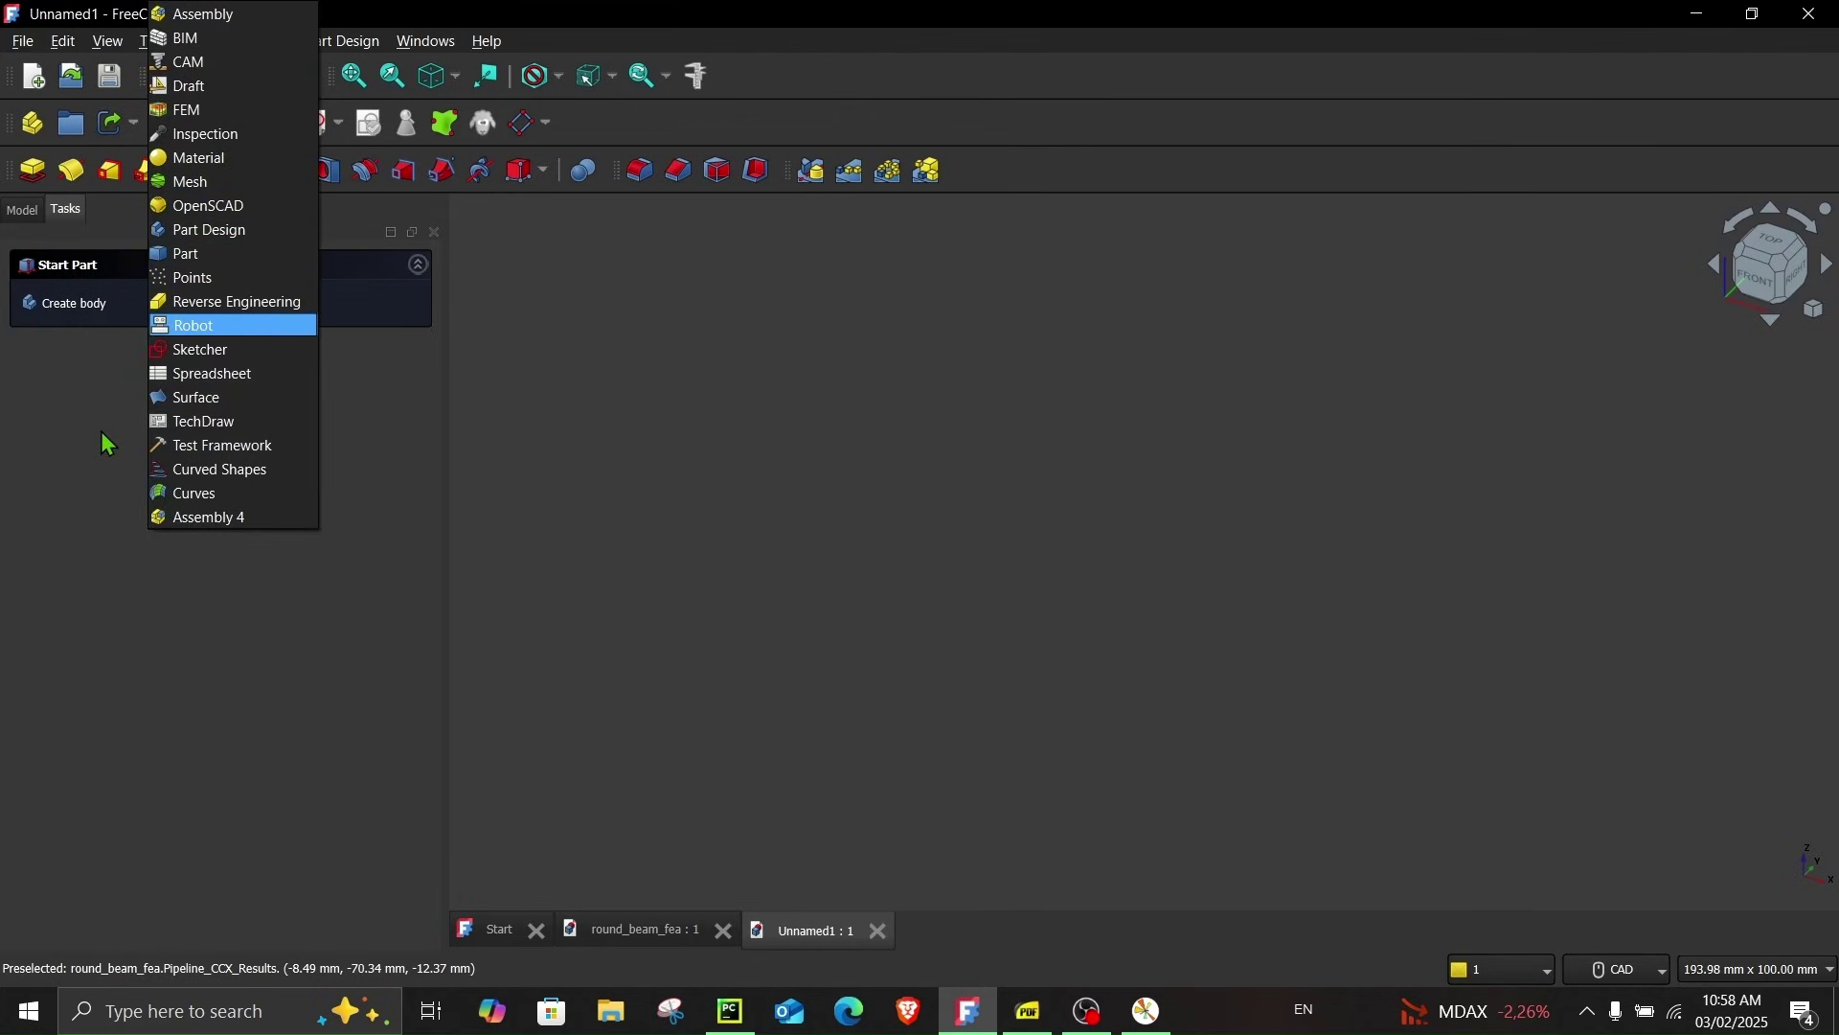
pyautogui.click(234, 77)
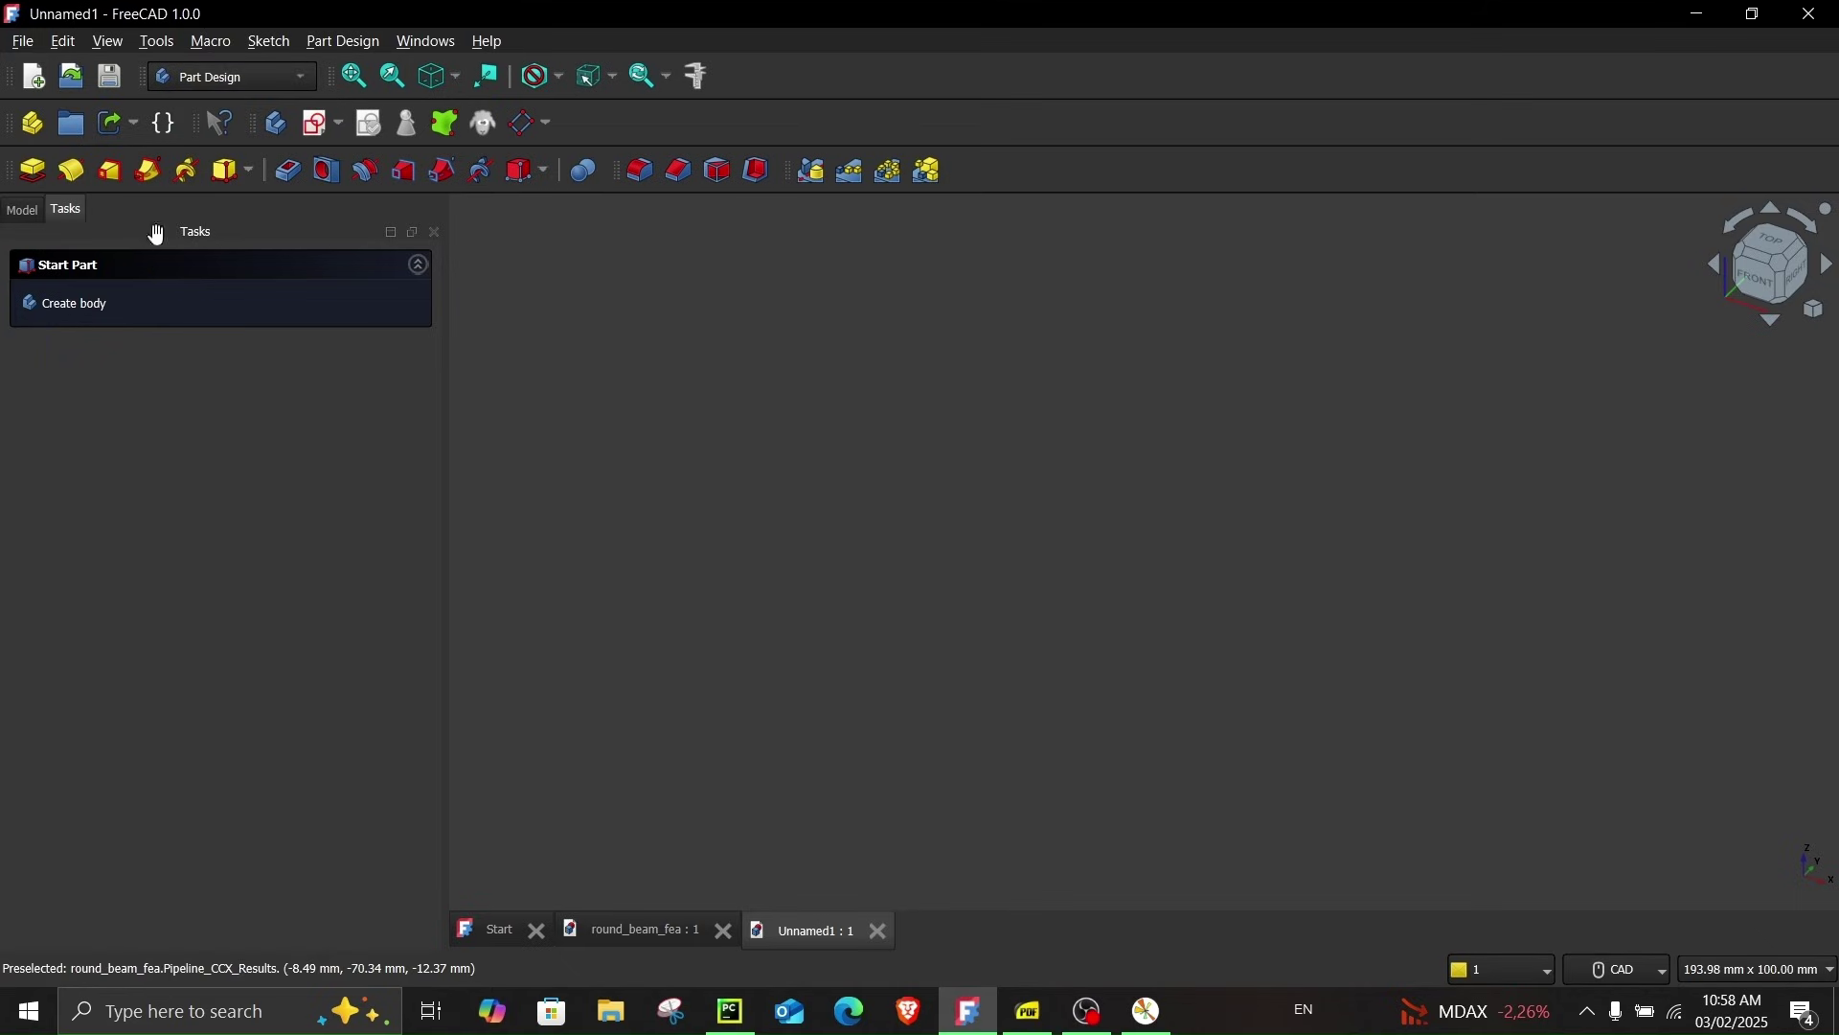
# Create a body and a new sketch attached to the XZ-plane
pyautogui.click(73, 316)
pyautogui.click(73, 316)
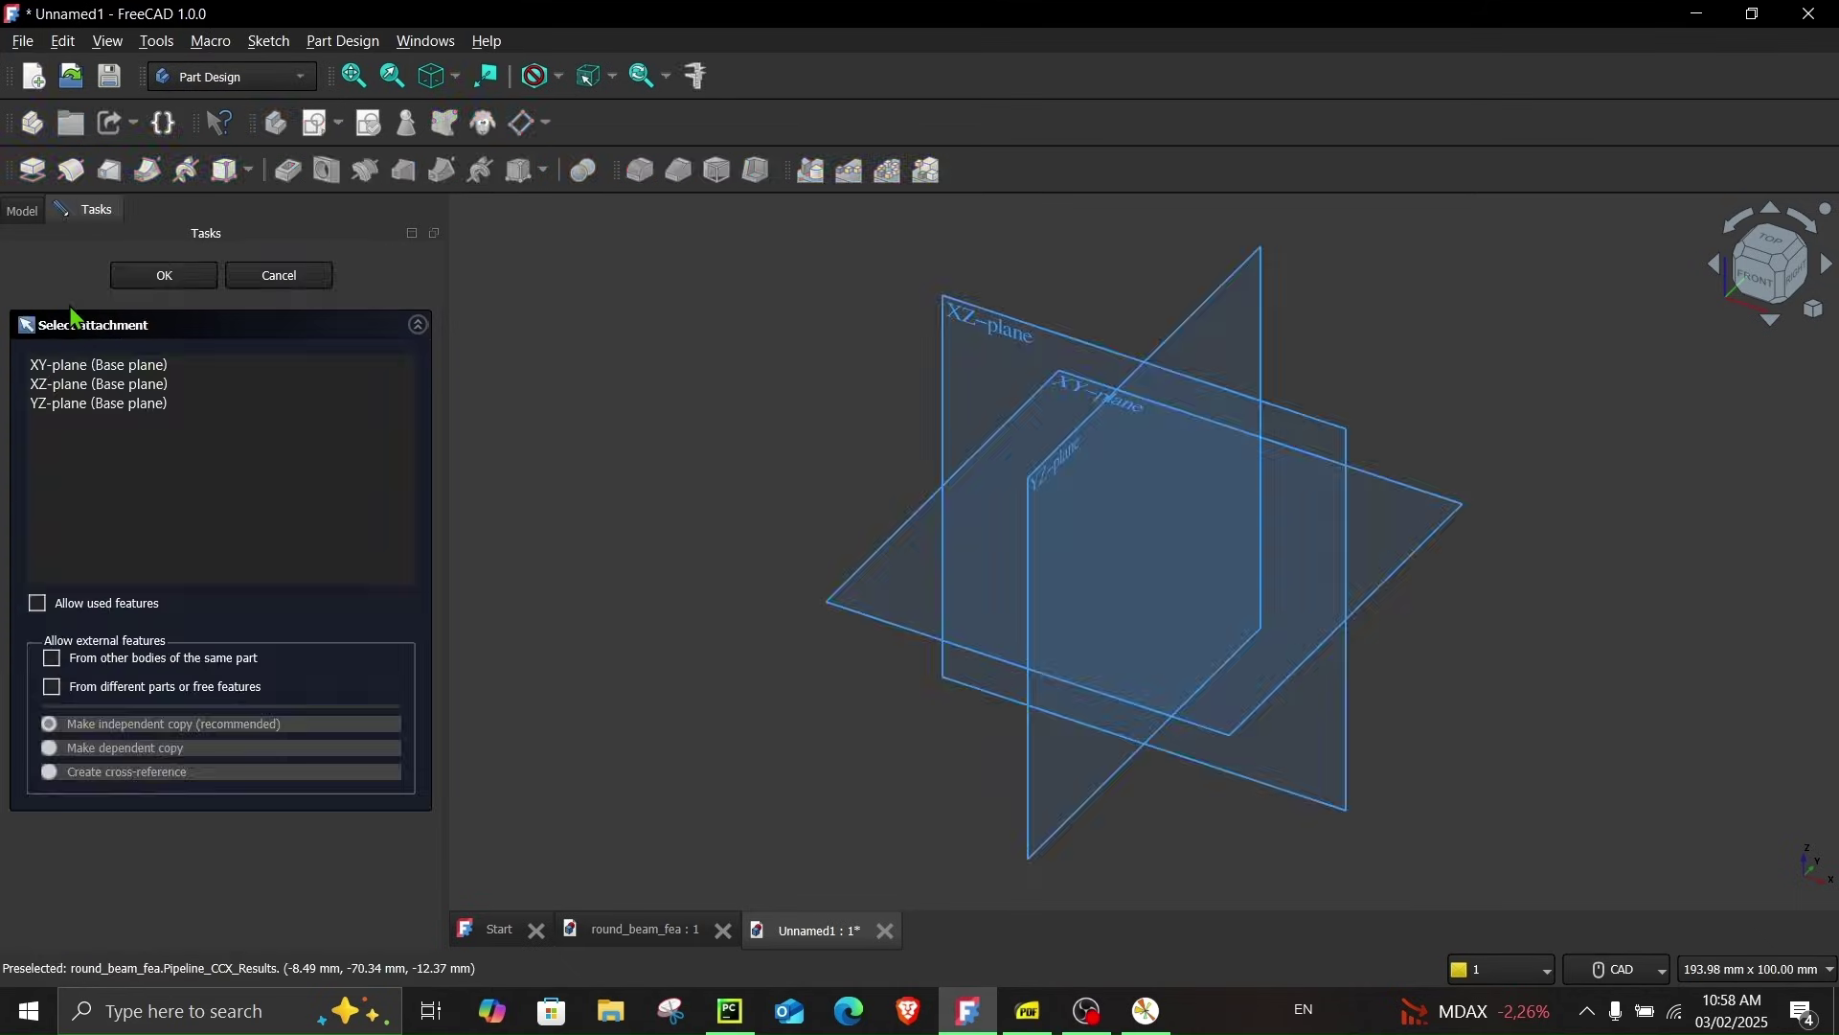
pyautogui.click(1758, 279)
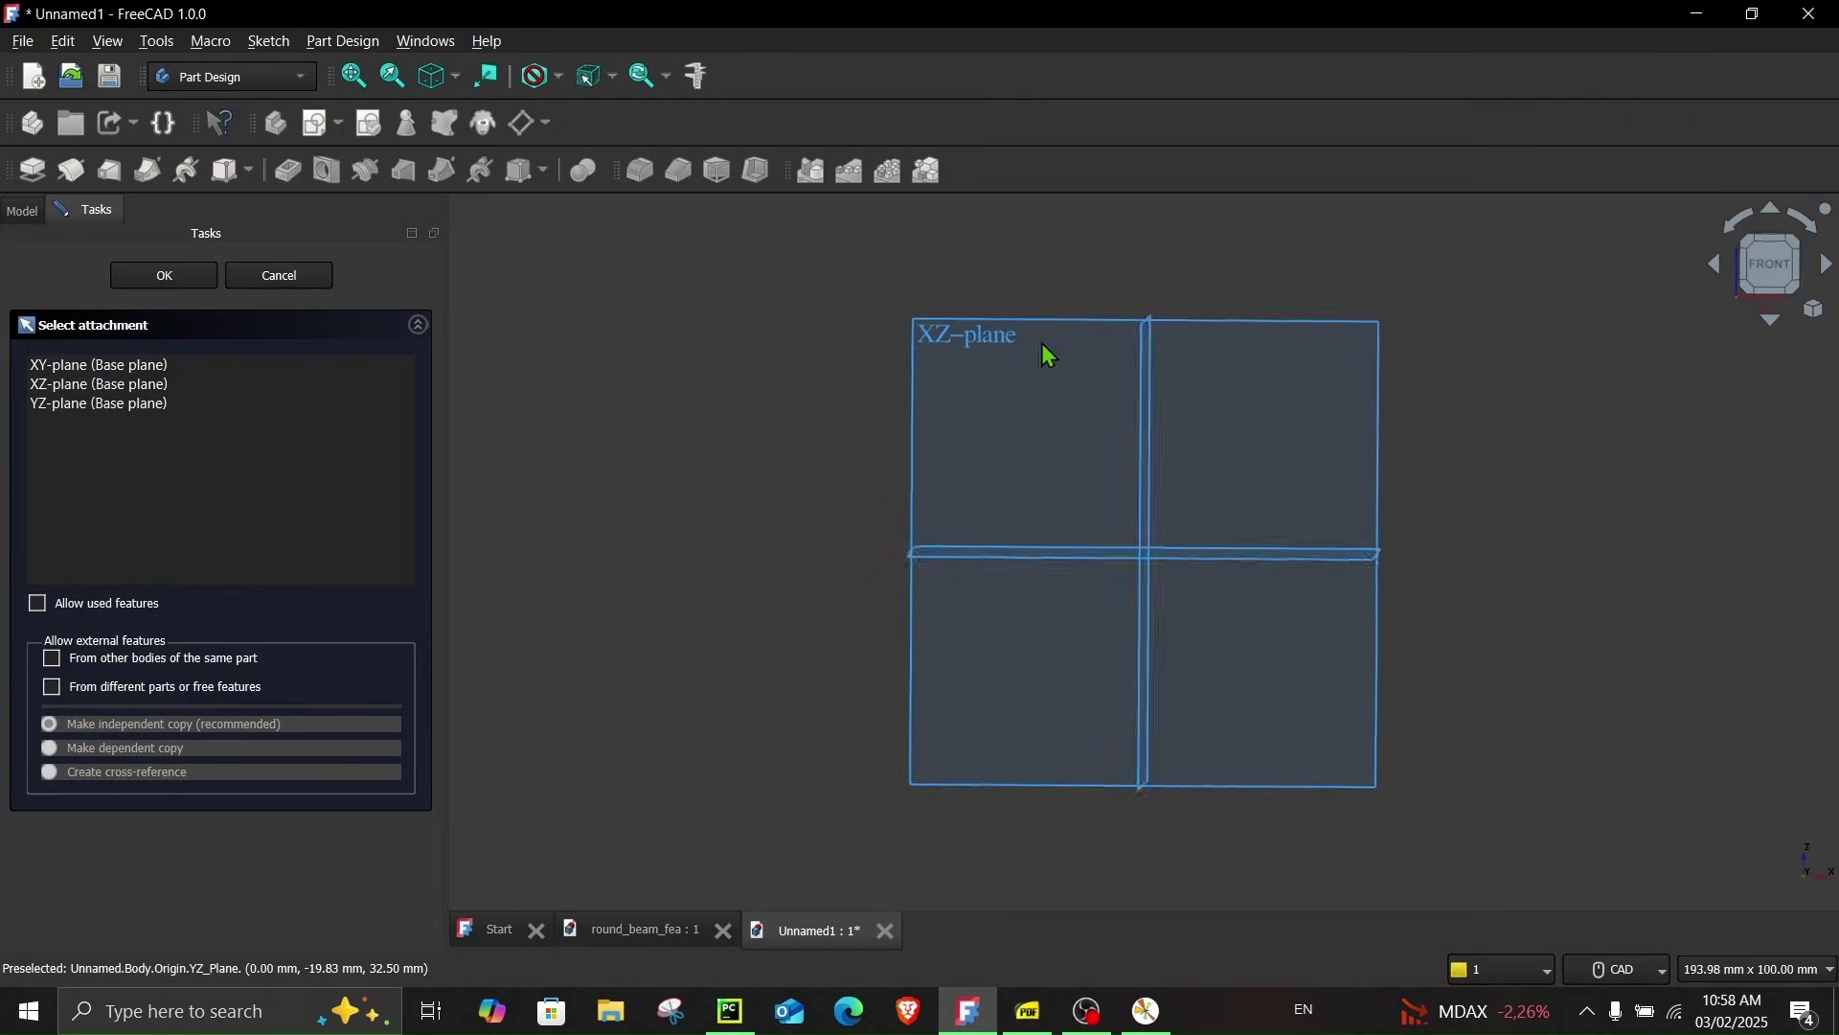
pyautogui.click(1004, 320)
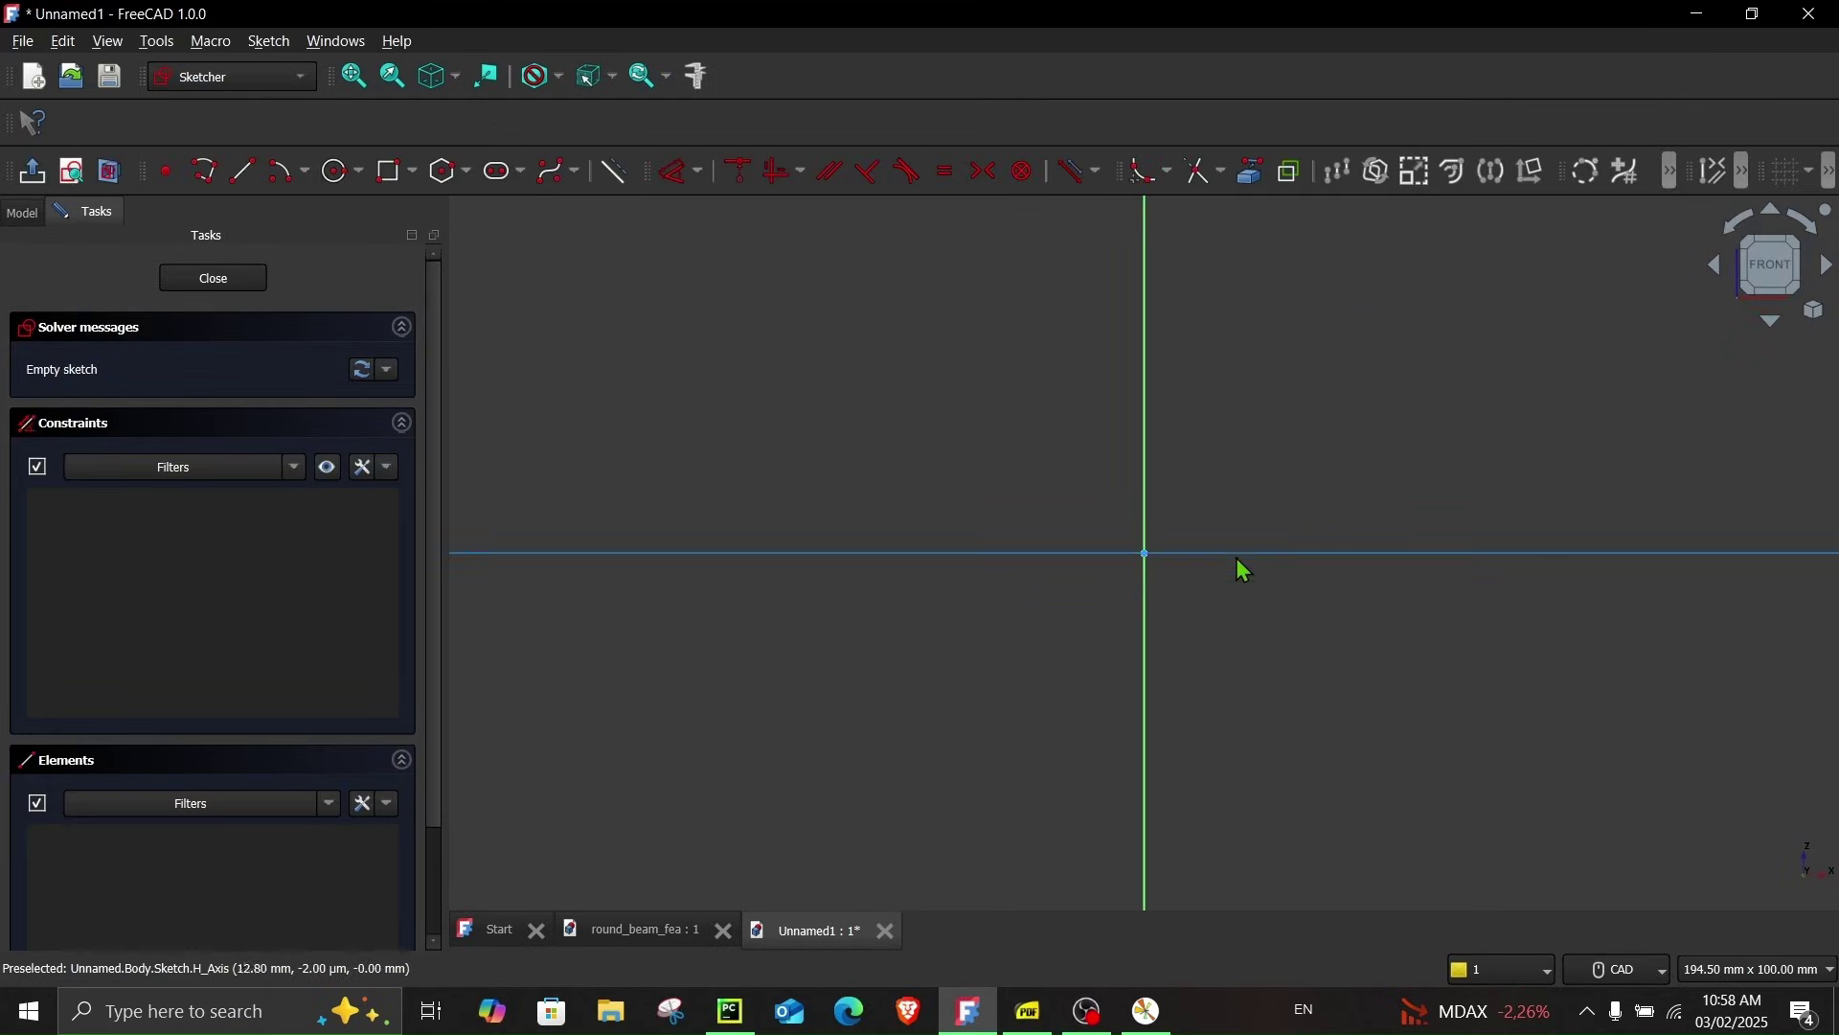
# Draw a circle centred on the origin, checking the beam dimensions in the tutorial slides
pyautogui.click(335, 172)
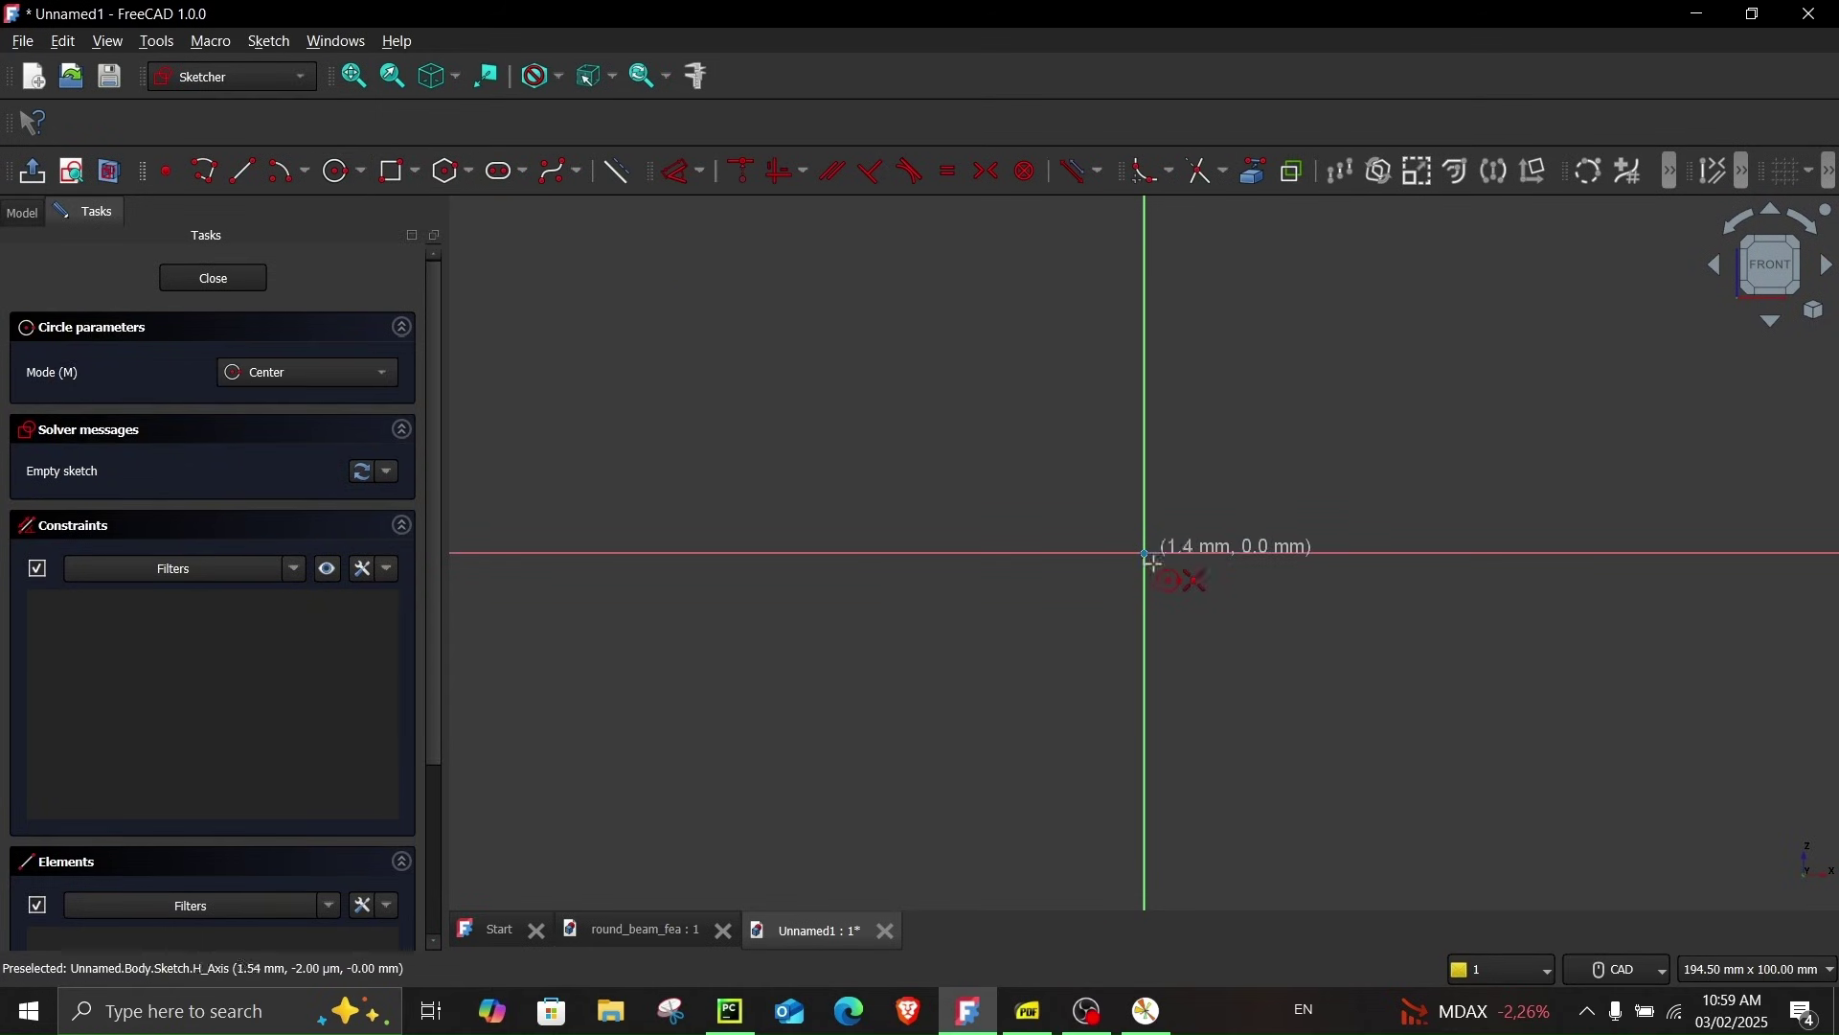
pyautogui.click(1146, 554)
pyautogui.click(1236, 637)
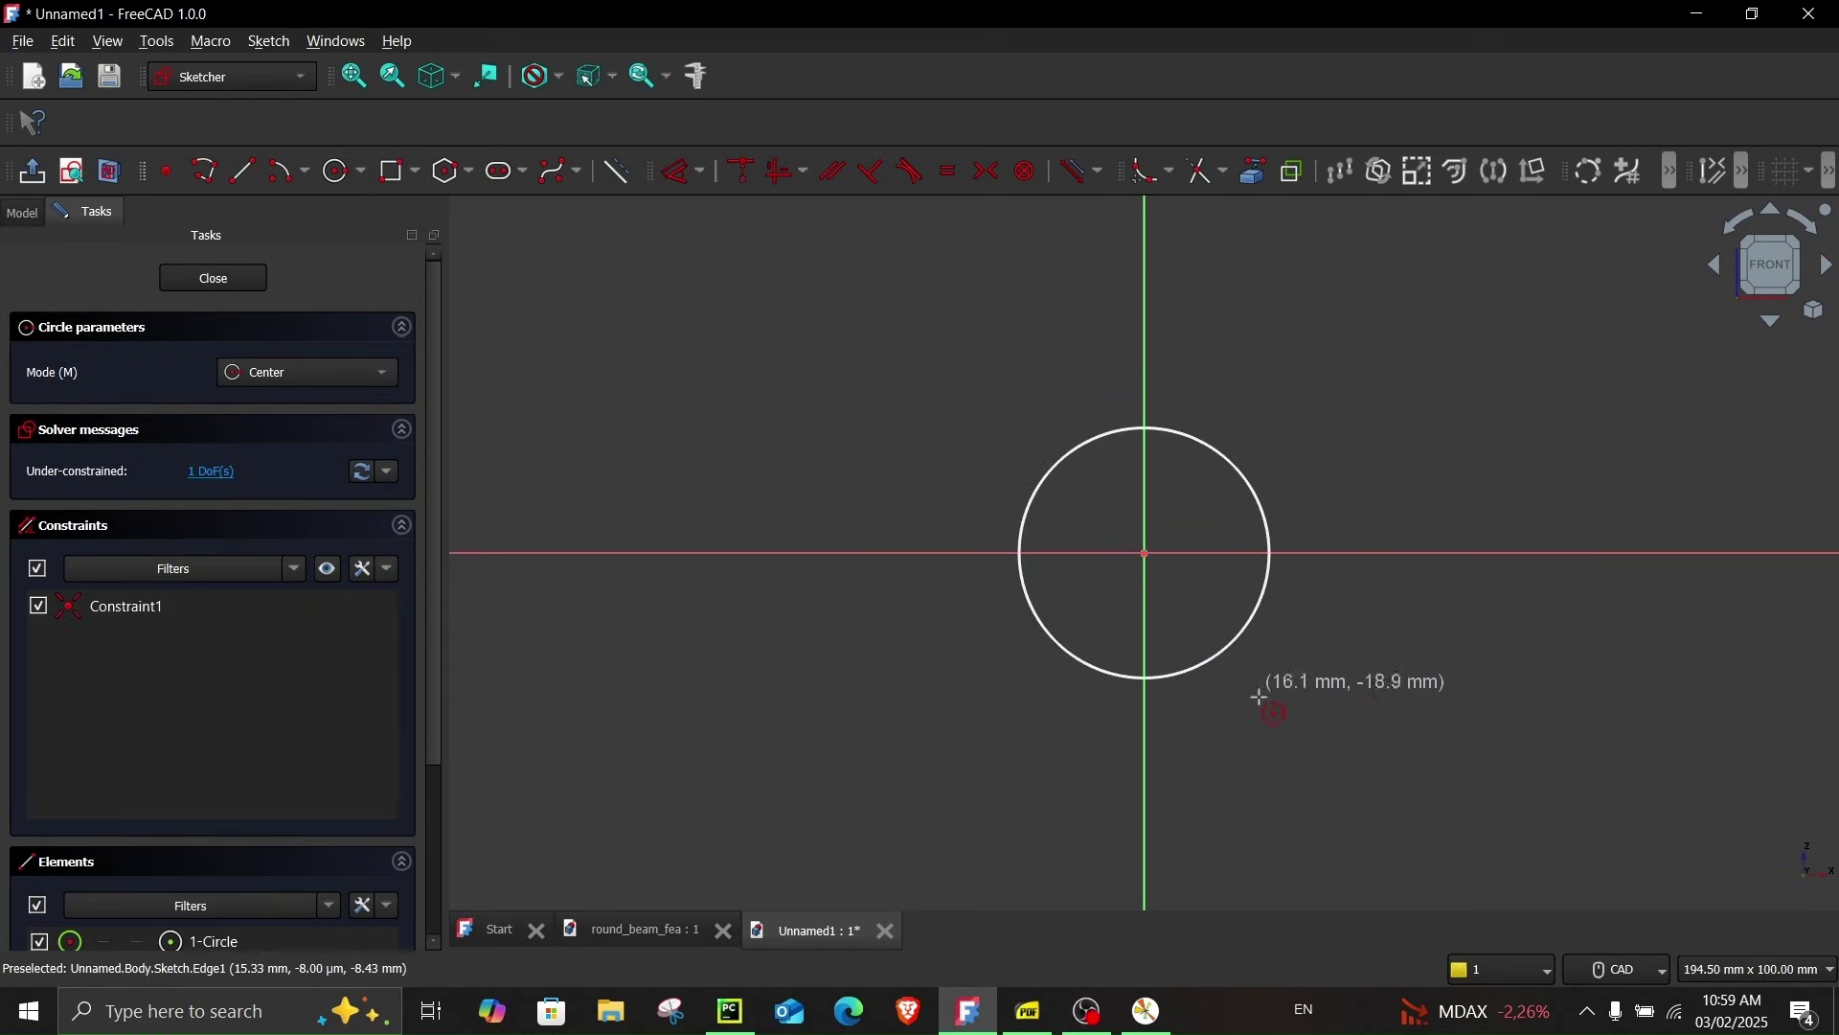
pyautogui.click(1030, 1012)
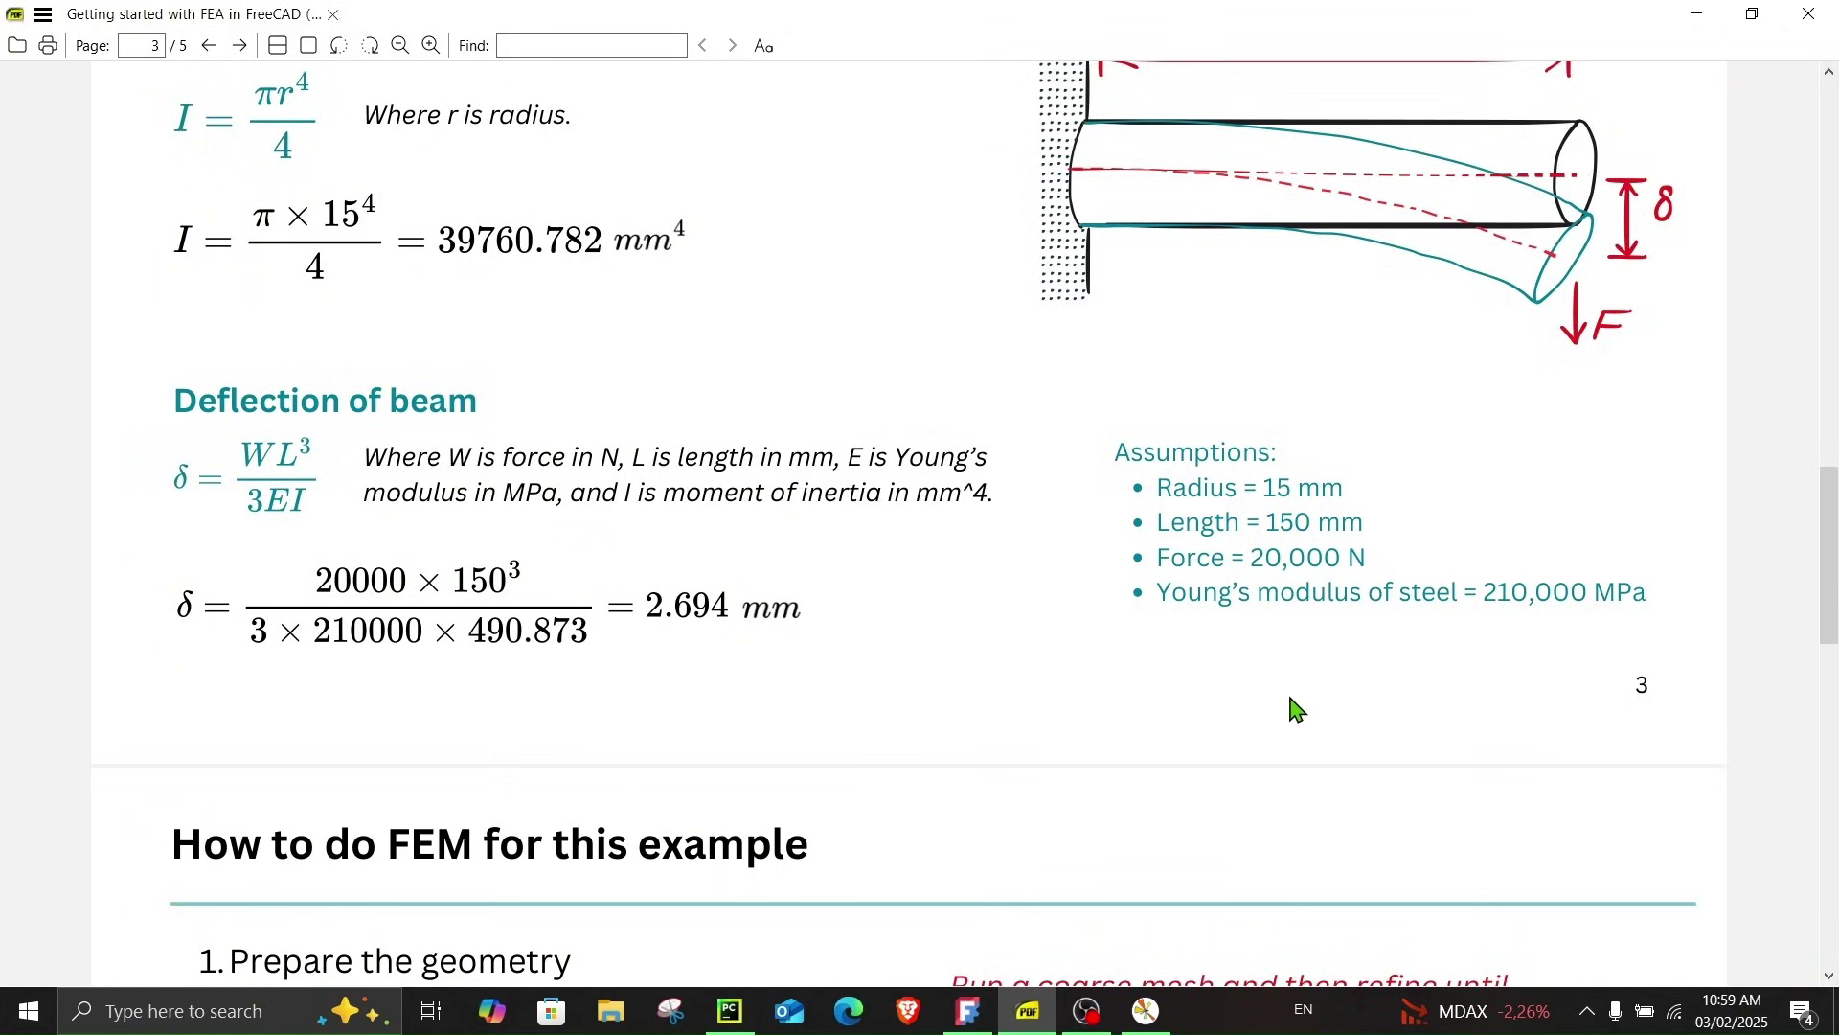
pyautogui.scroll(1, 1297, 709)
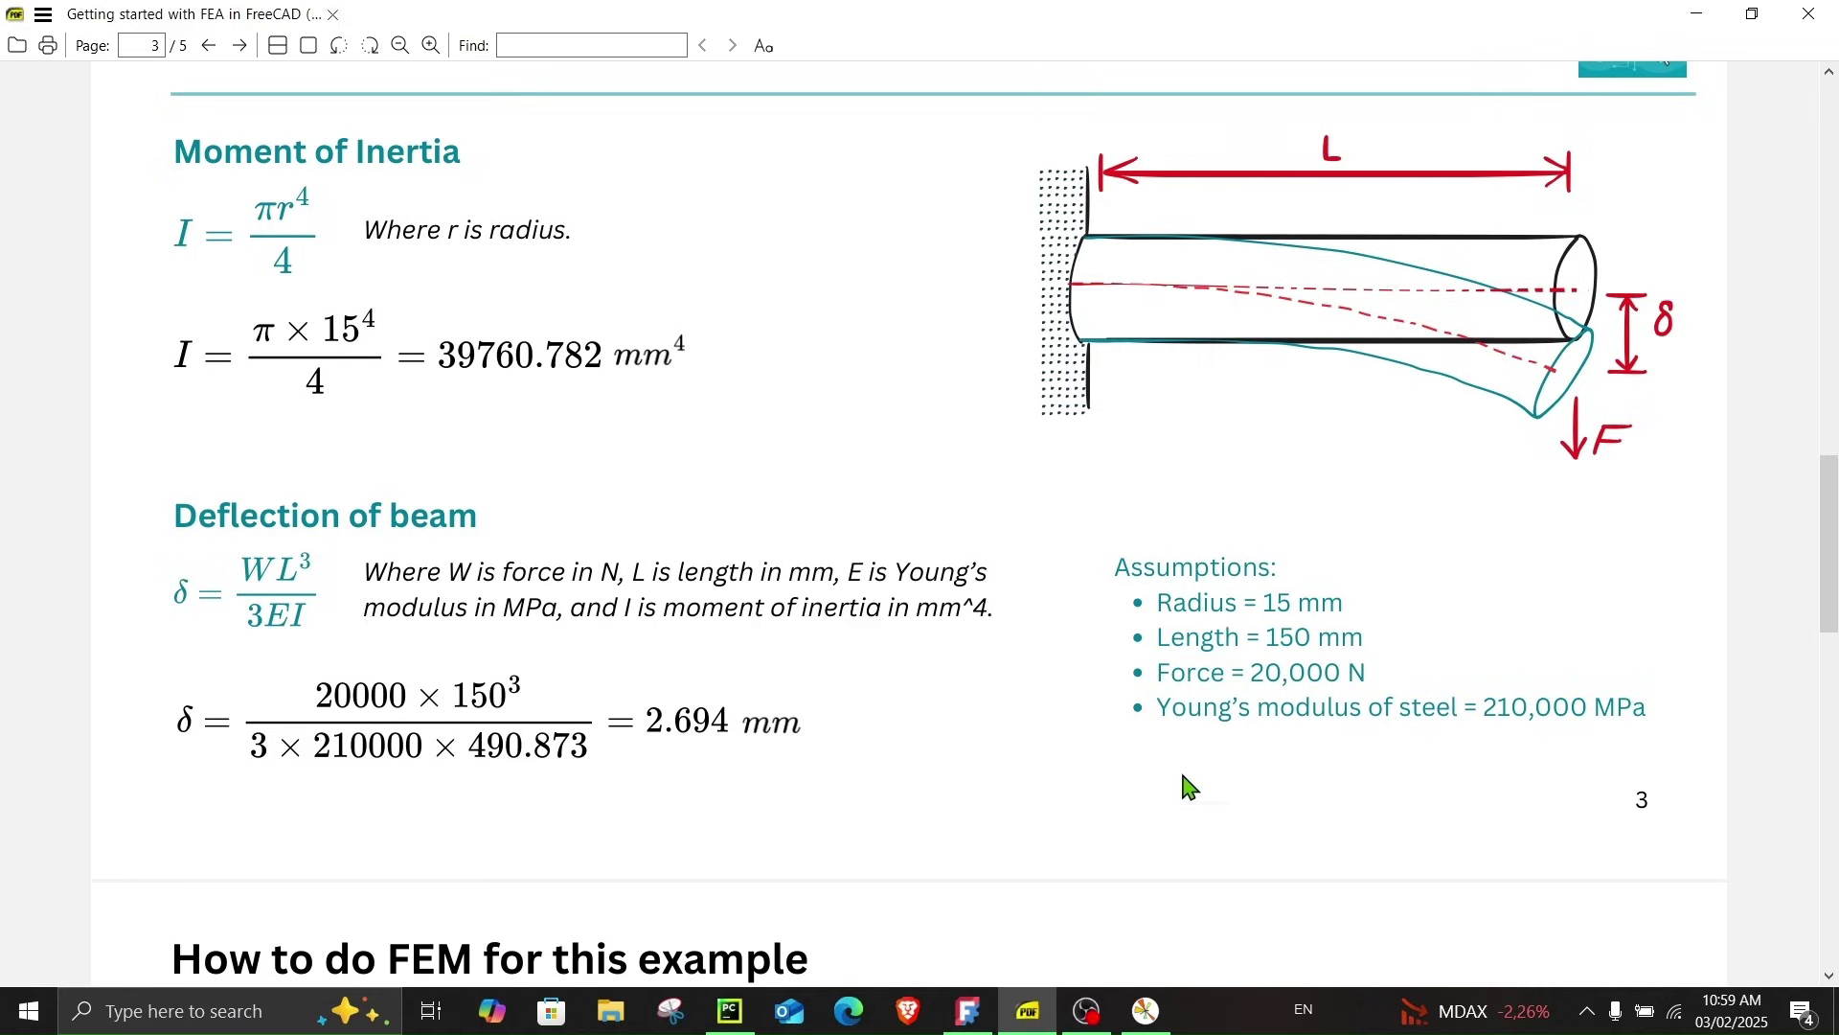
pyautogui.click(1696, 13)
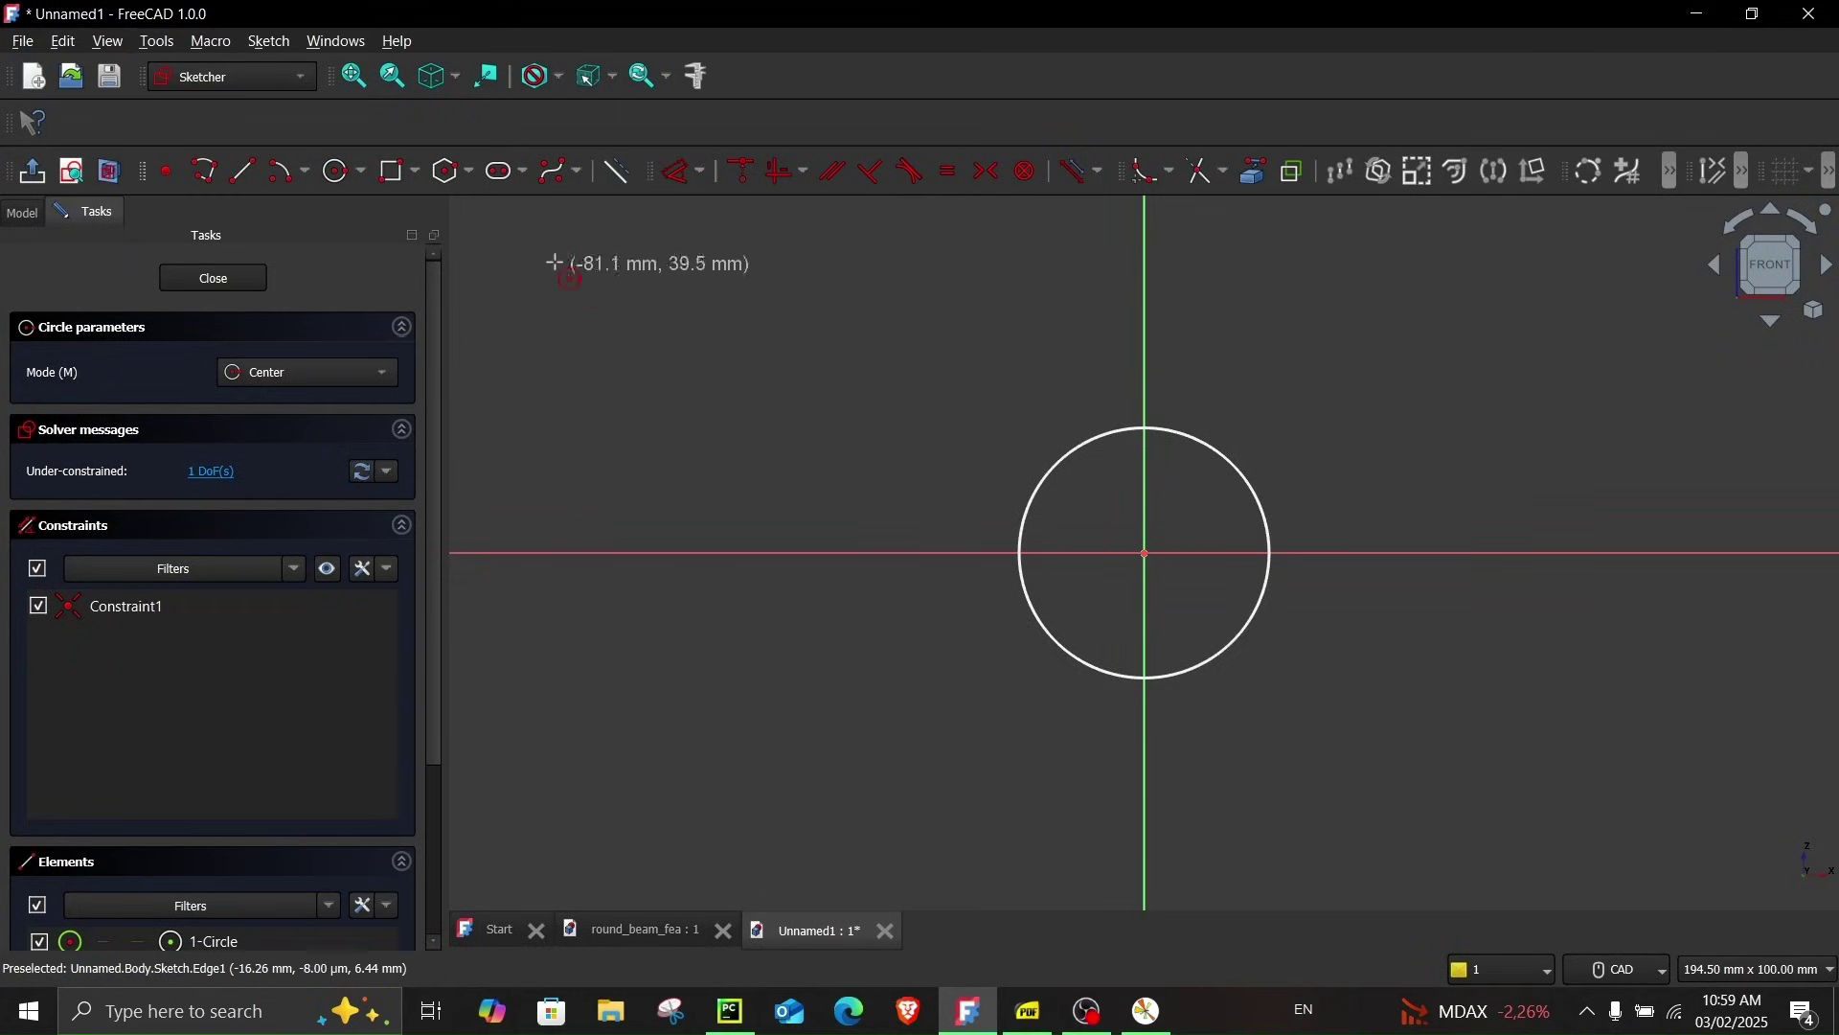
# Constrain the circle's diameter to 30 mm and close the sketch
pyautogui.click(685, 182)
pyautogui.click(1249, 498)
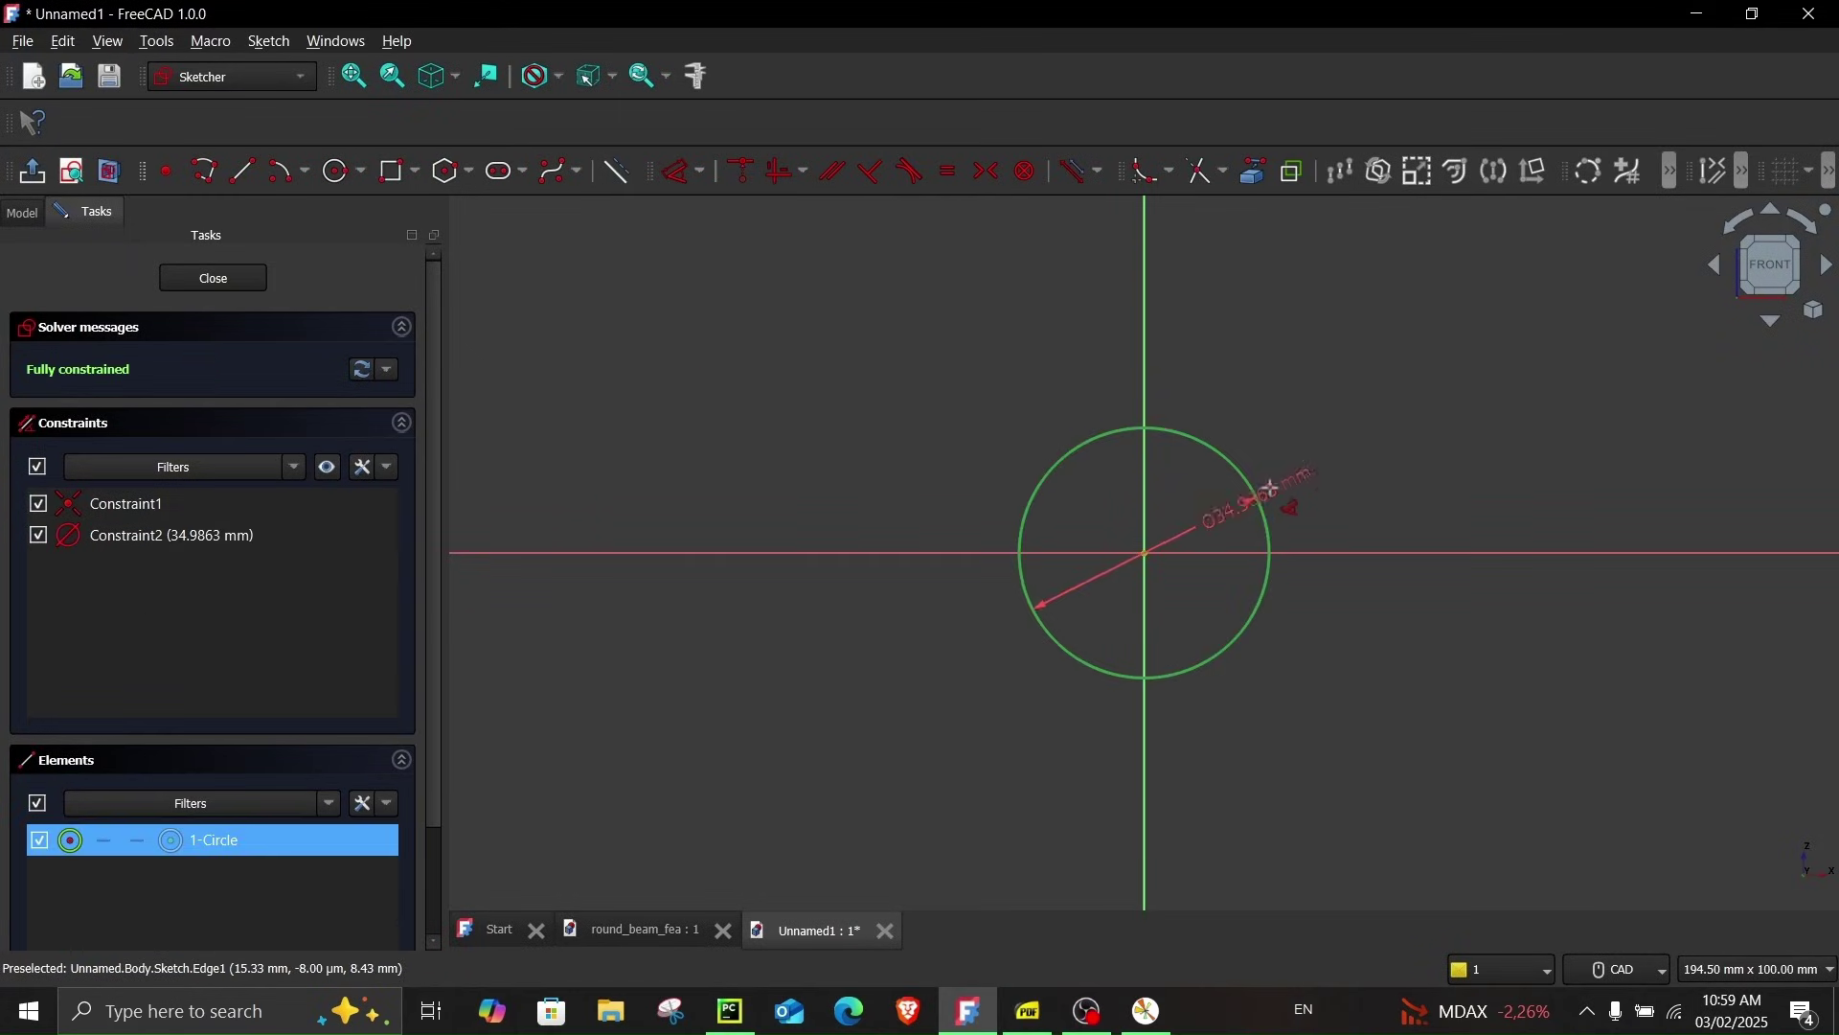
pyautogui.click(1437, 400)
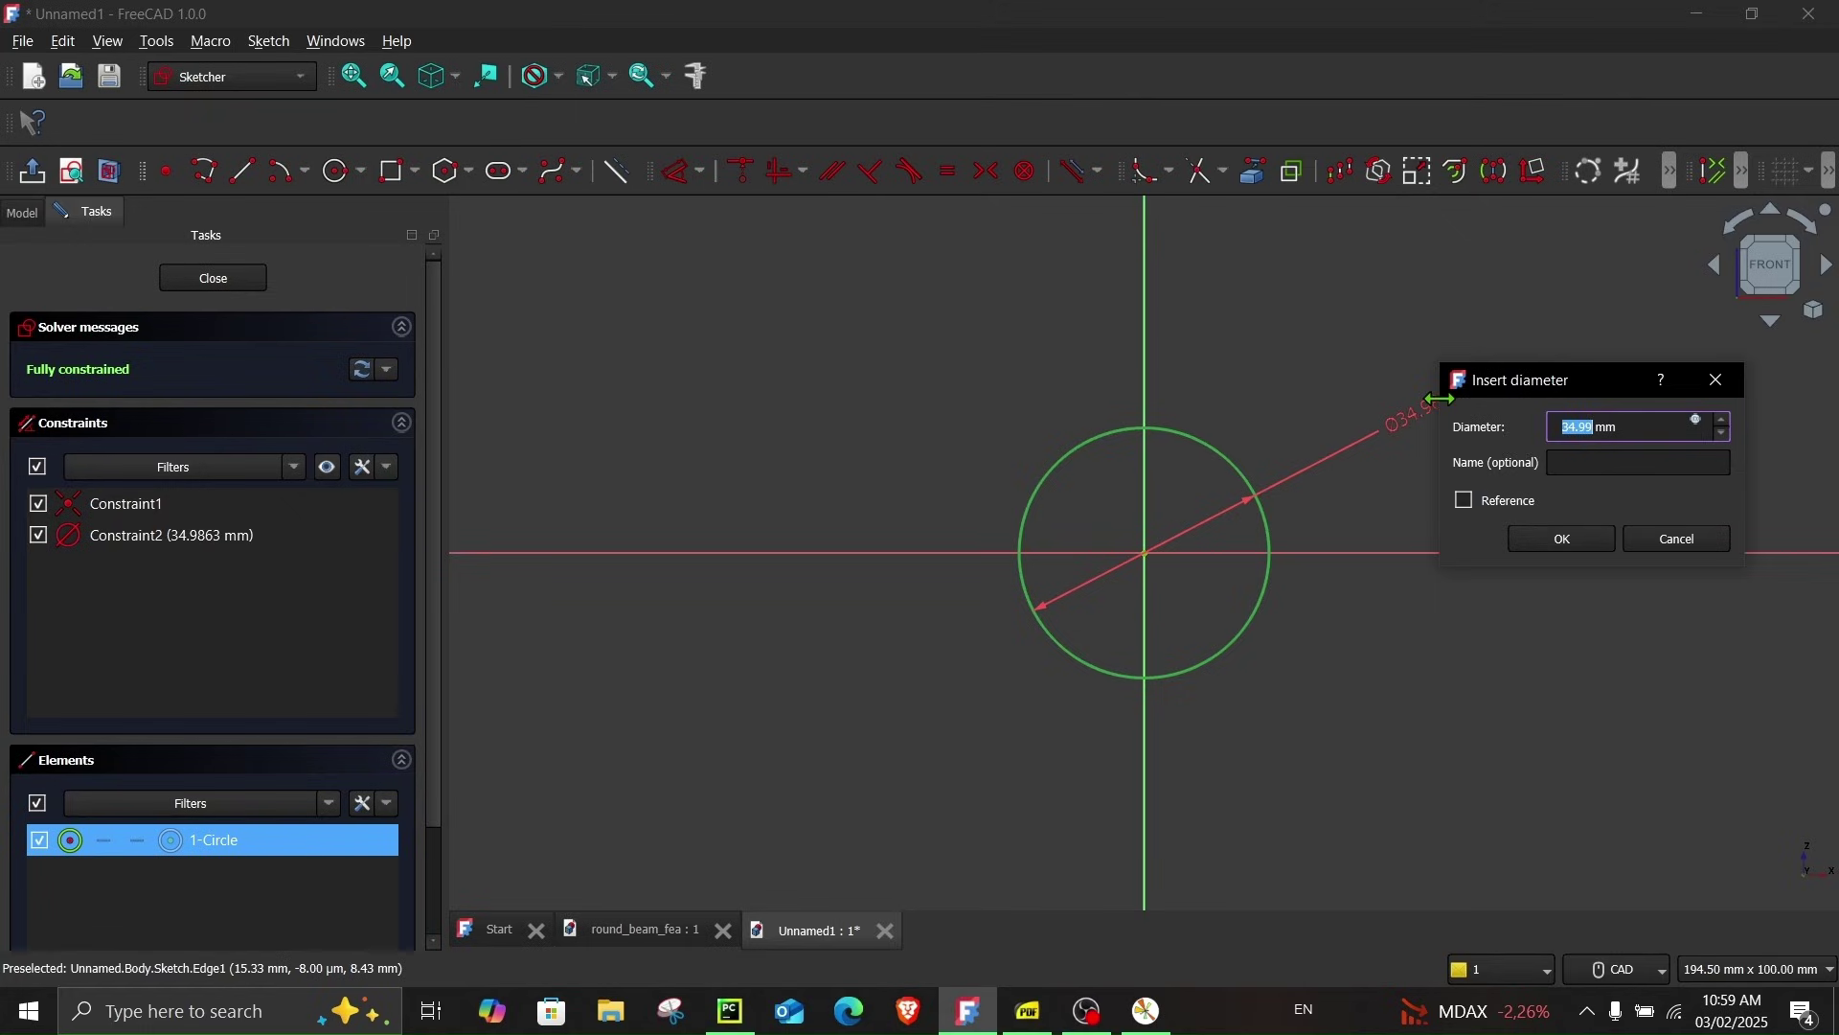
pyautogui.write('3')
pyautogui.press('Return')
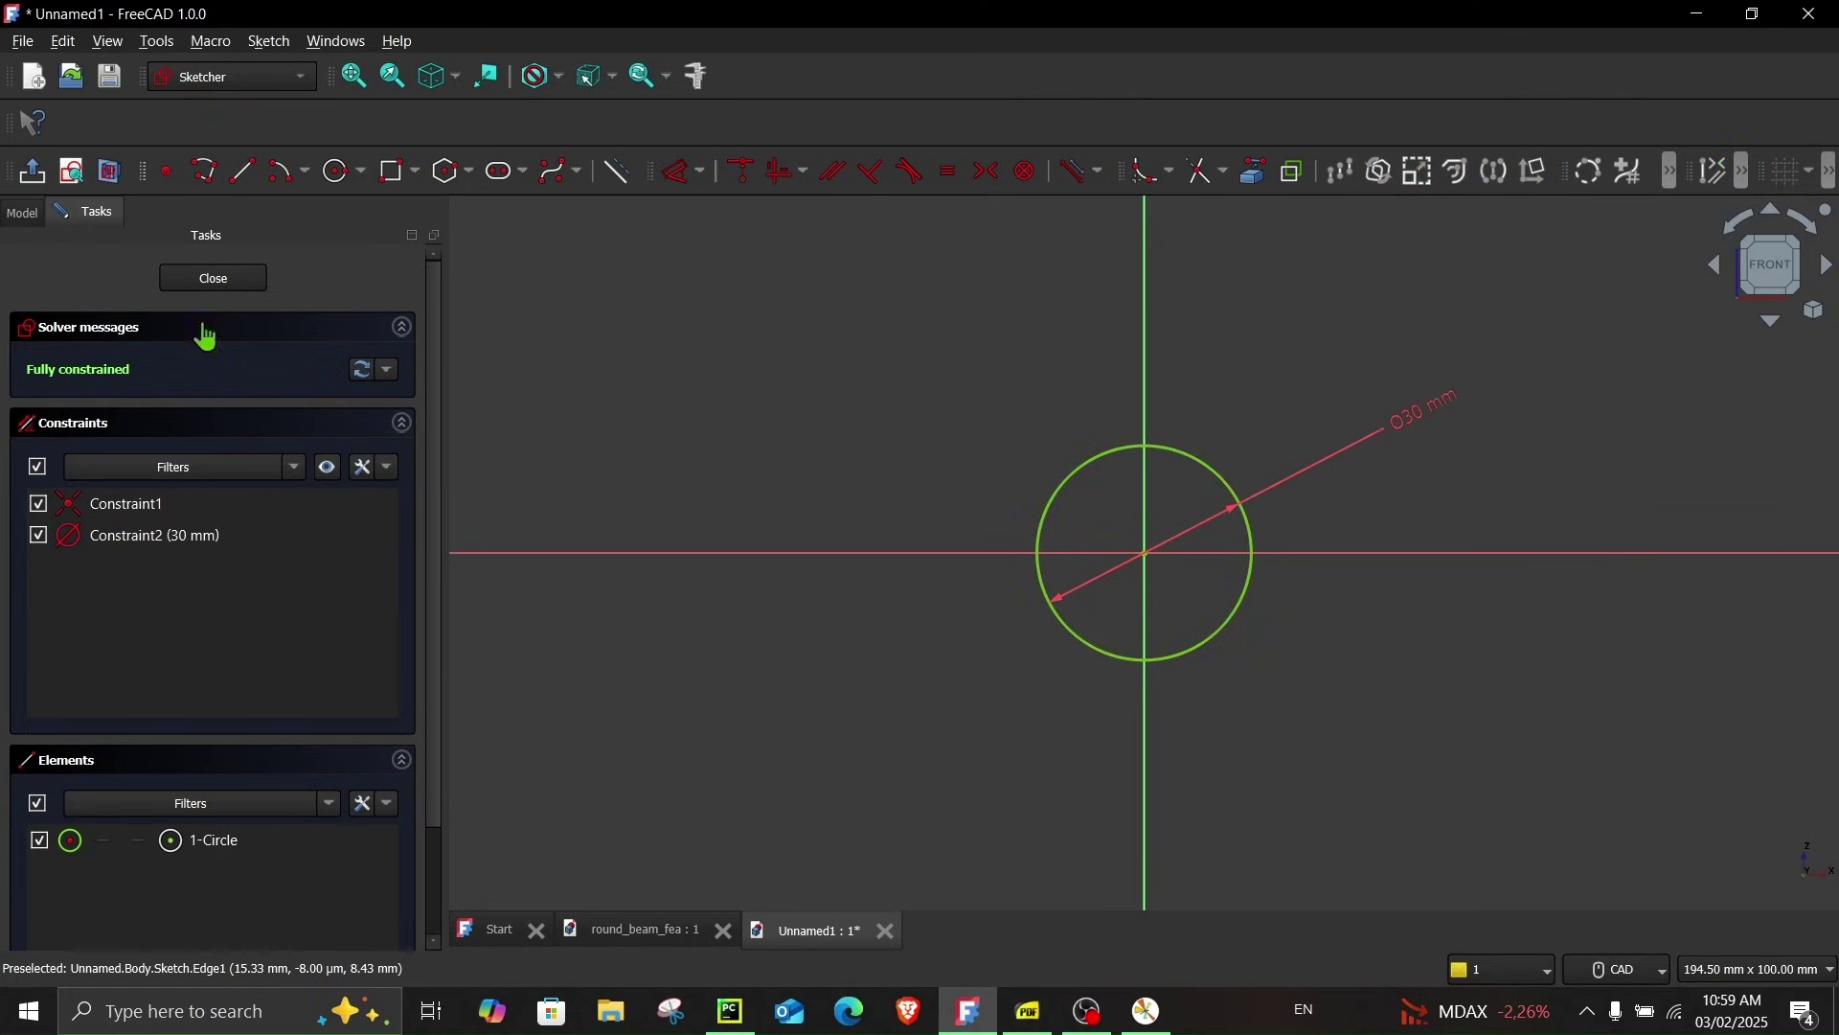
pyautogui.click(237, 284)
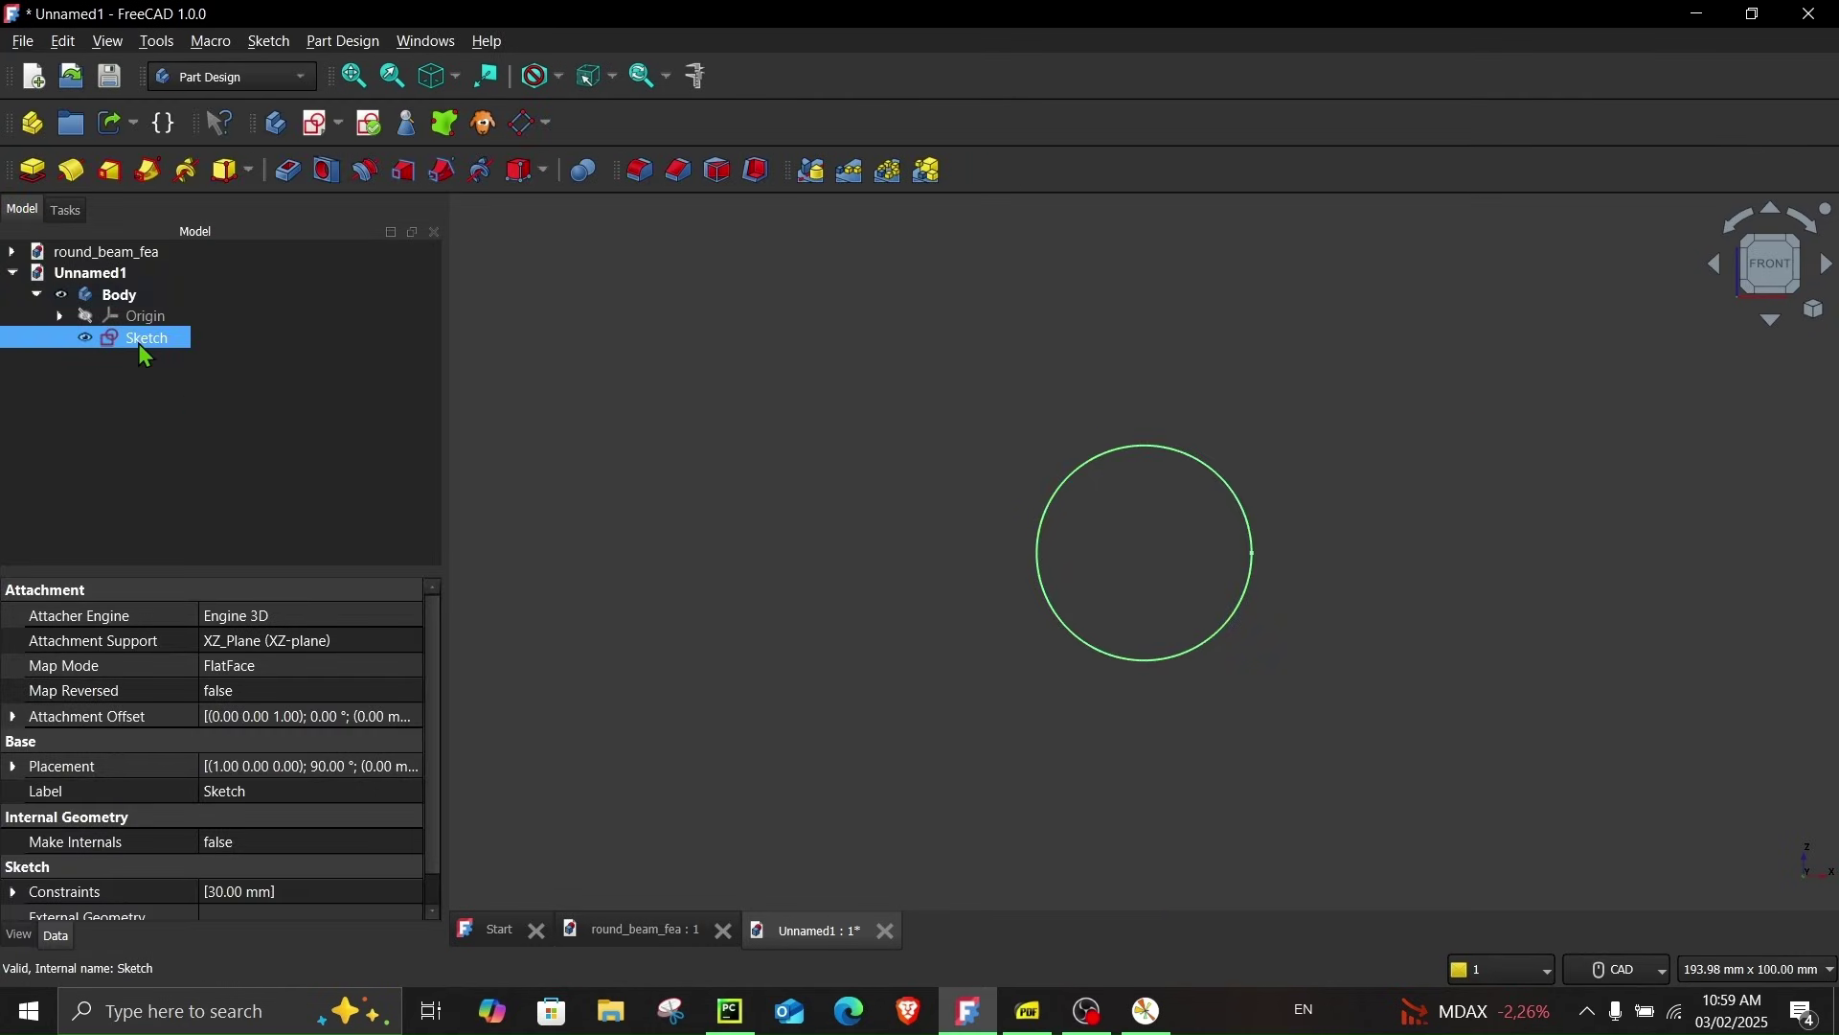
# Pad the circle by 15 into a solid cylinder, view it isometrically, and switch to FEM
pyautogui.click(35, 174)
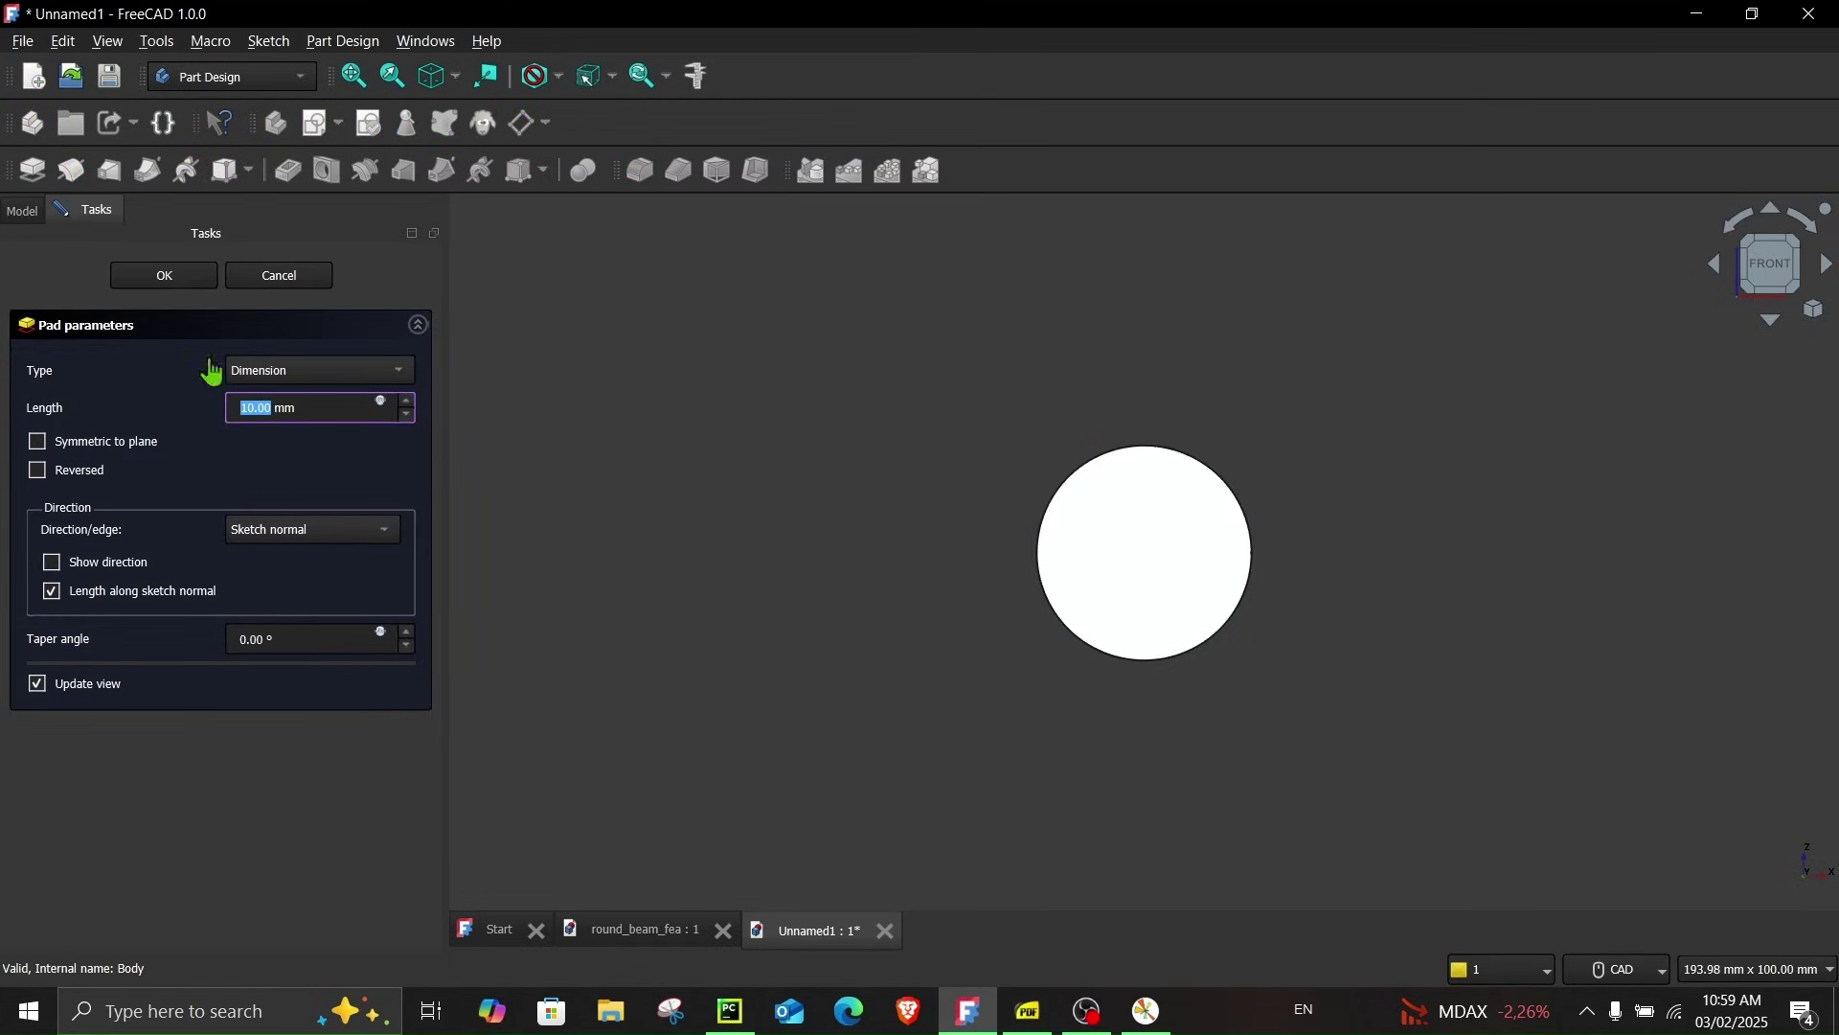
pyautogui.write('15')
pyautogui.click(151, 274)
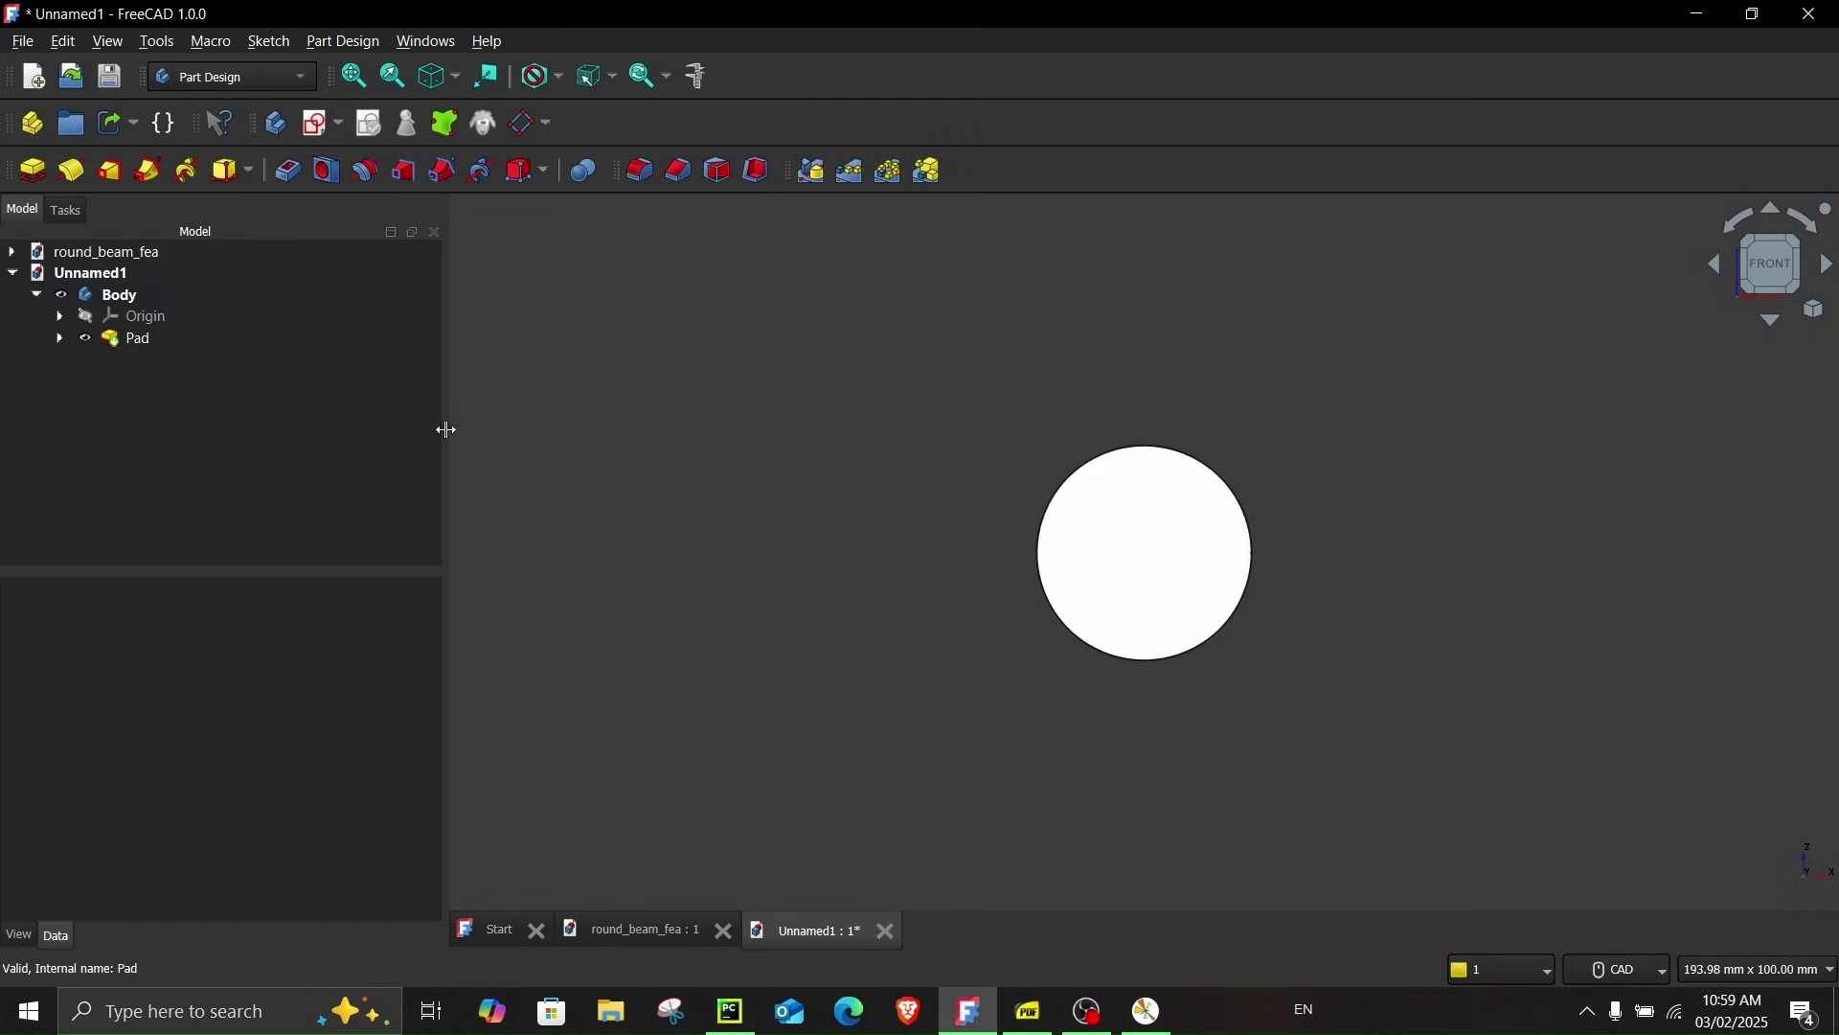
pyautogui.moveTo(830, 679); pyautogui.dragTo(993, 649, button='middle')
pyautogui.scroll(-3, 1130, 764)
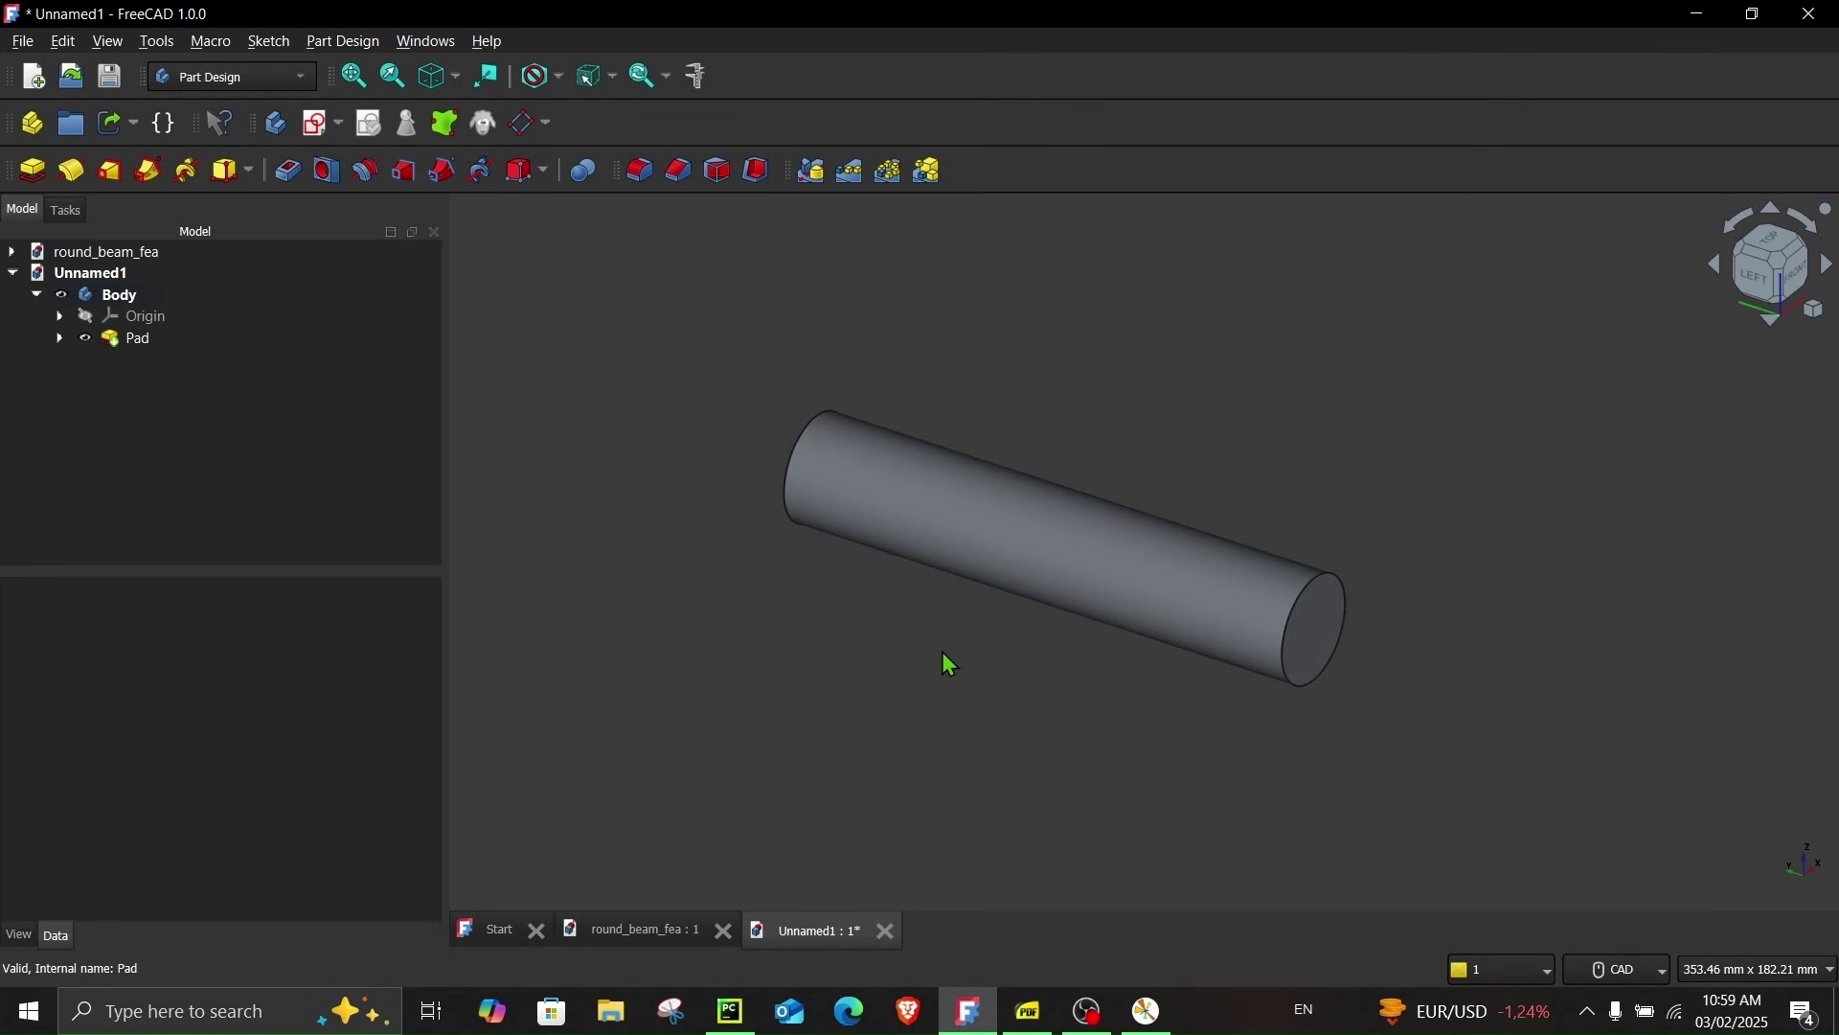
pyautogui.click(297, 79)
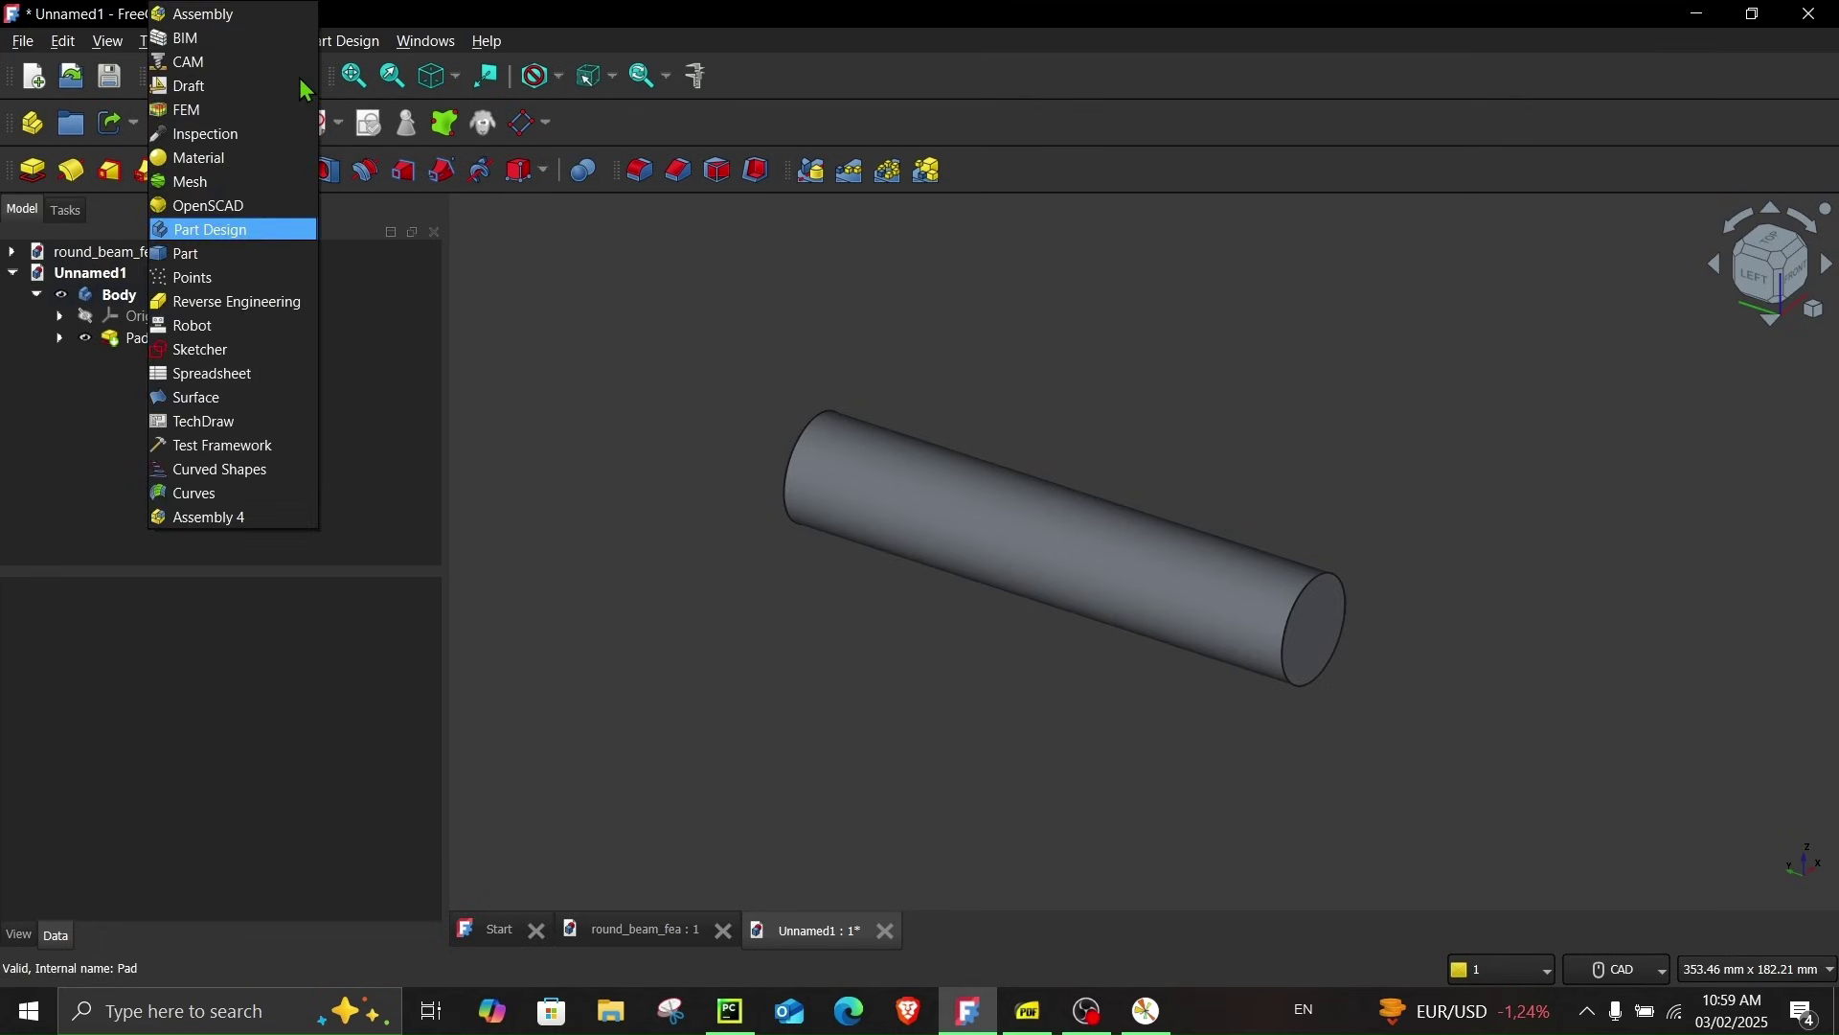
pyautogui.click(202, 109)
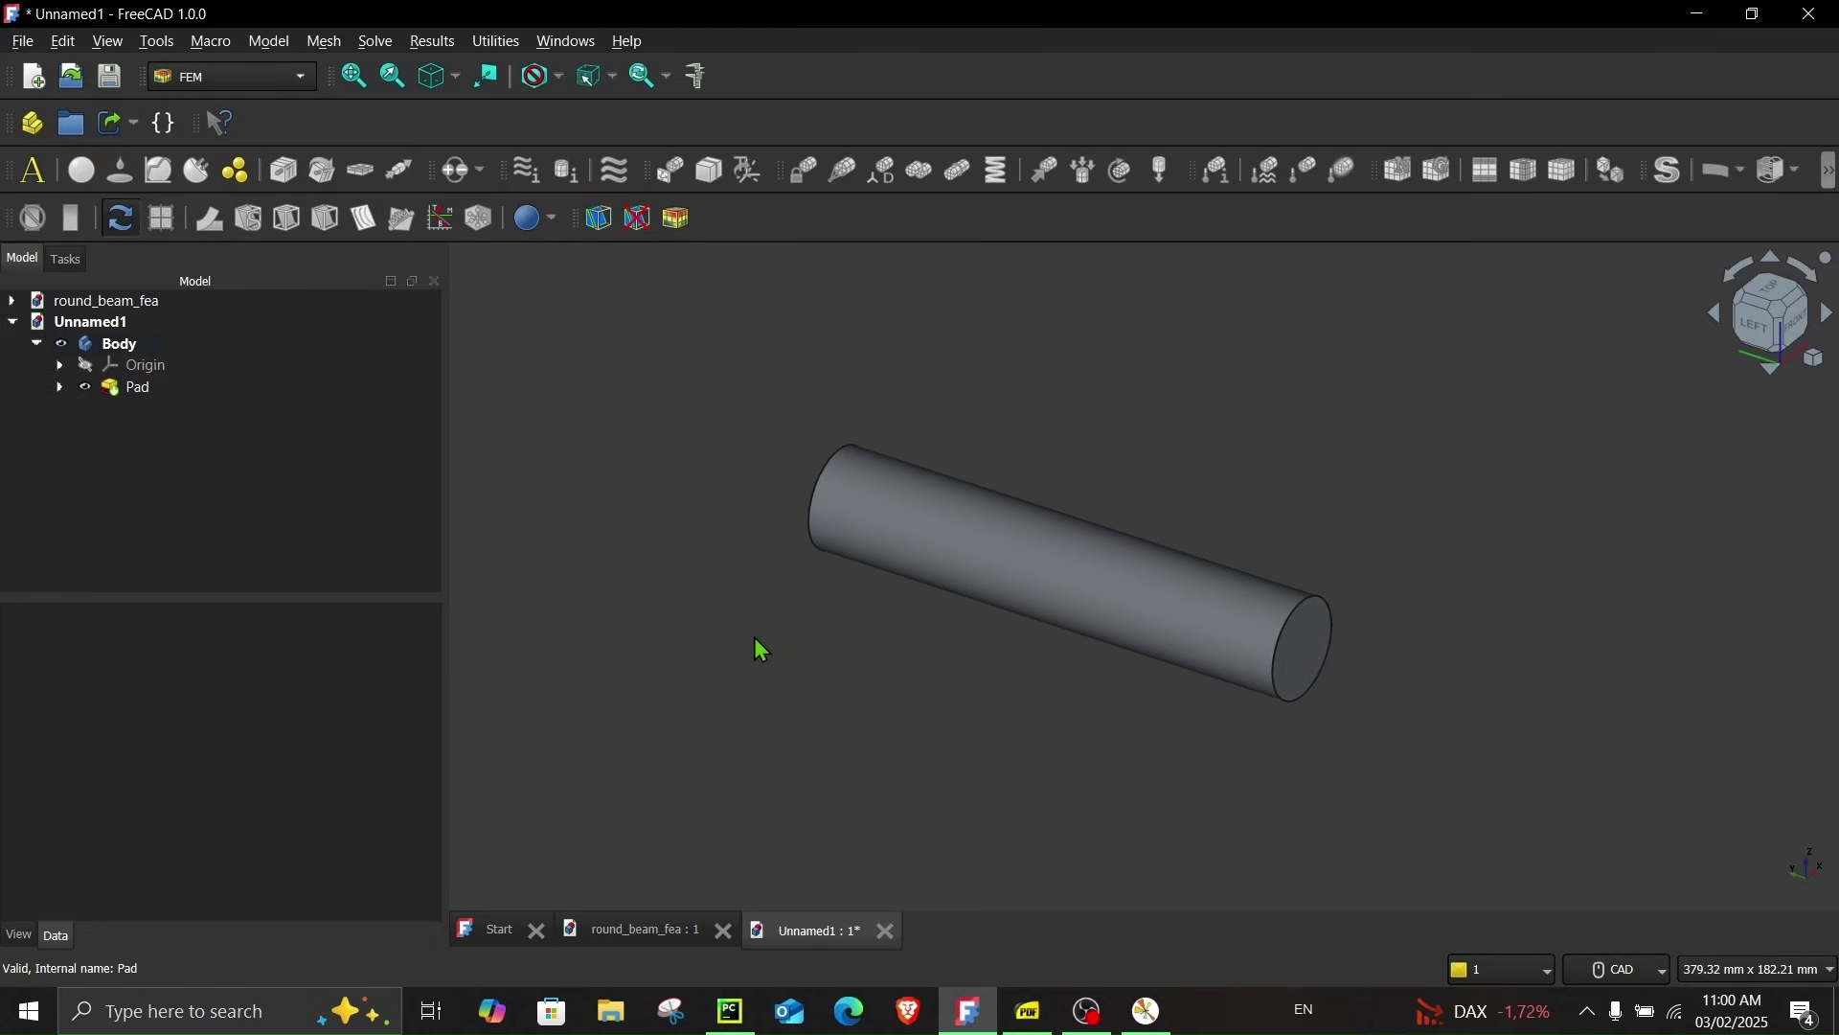
# Bring the tutorial slides forward and scroll up to the Workflow slide
pyautogui.click(1028, 1011)
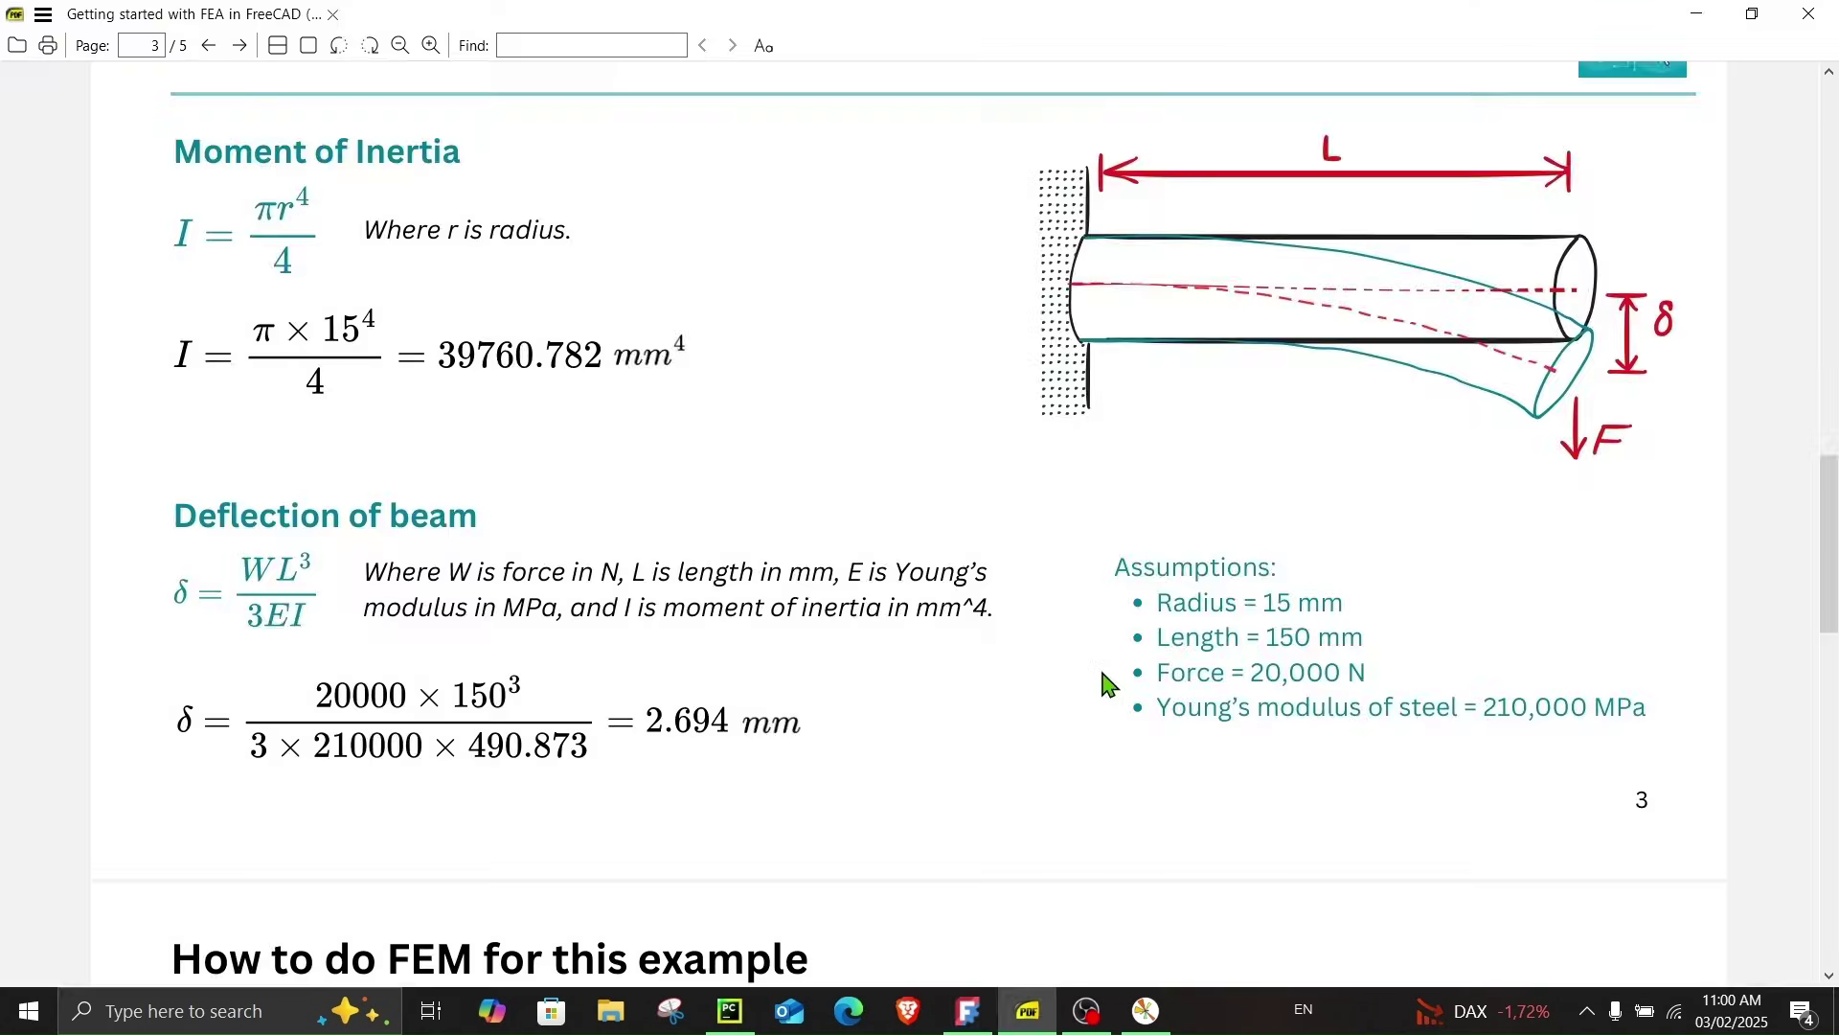
pyautogui.scroll(6, 1107, 682)
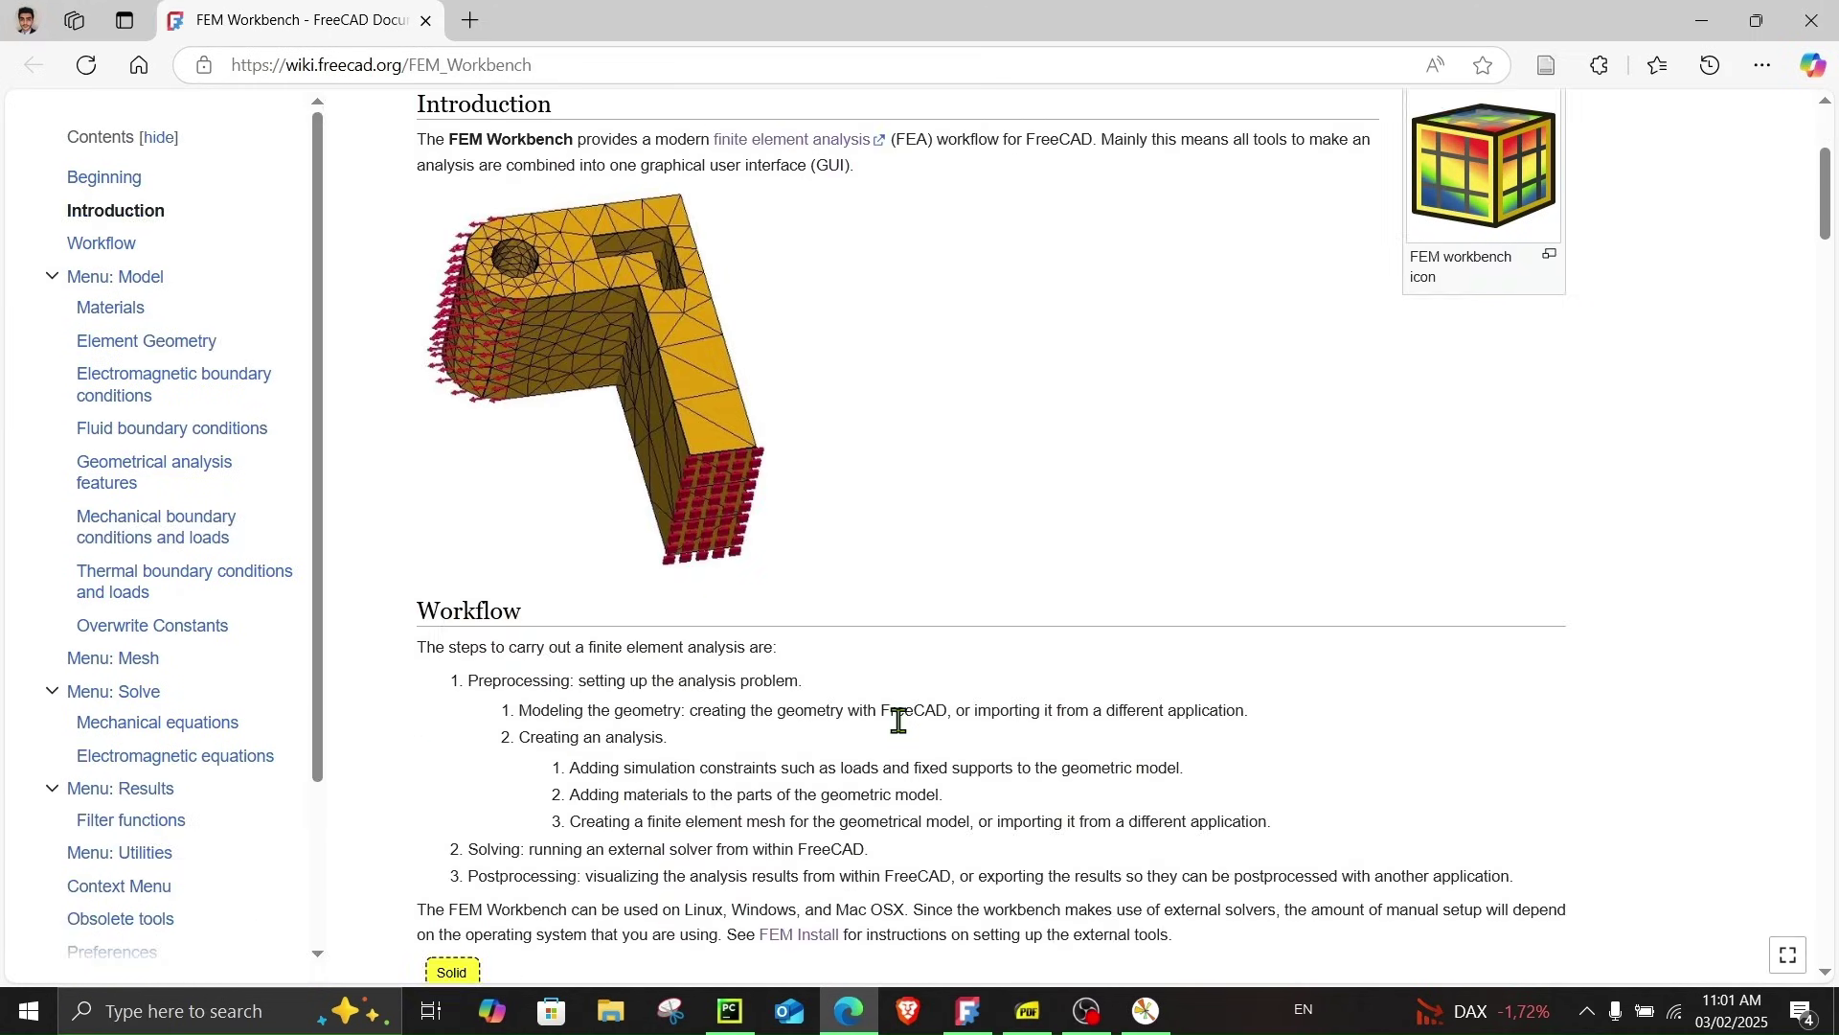
# Scroll the FEM Workbench wiki page to its Tutorials section, then close the browser
pyautogui.moveTo(1826, 289); pyautogui.dragTo(1830, 848)
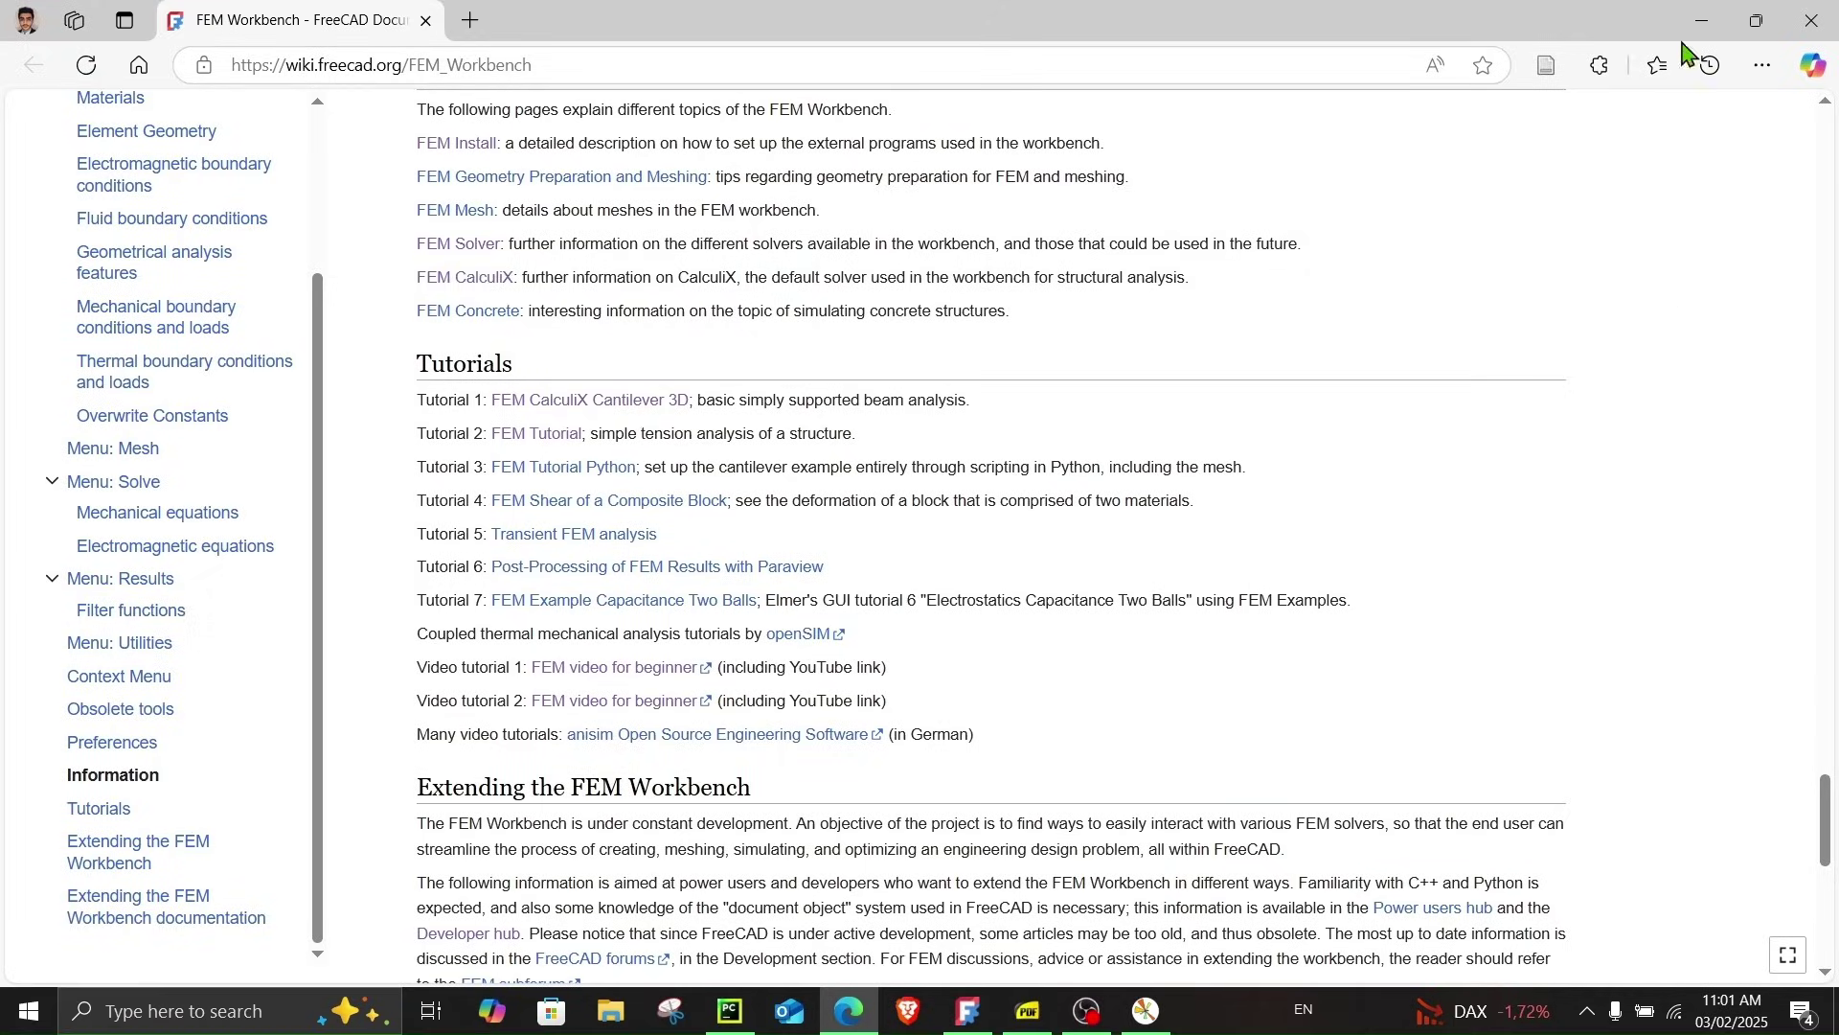
pyautogui.click(1805, 38)
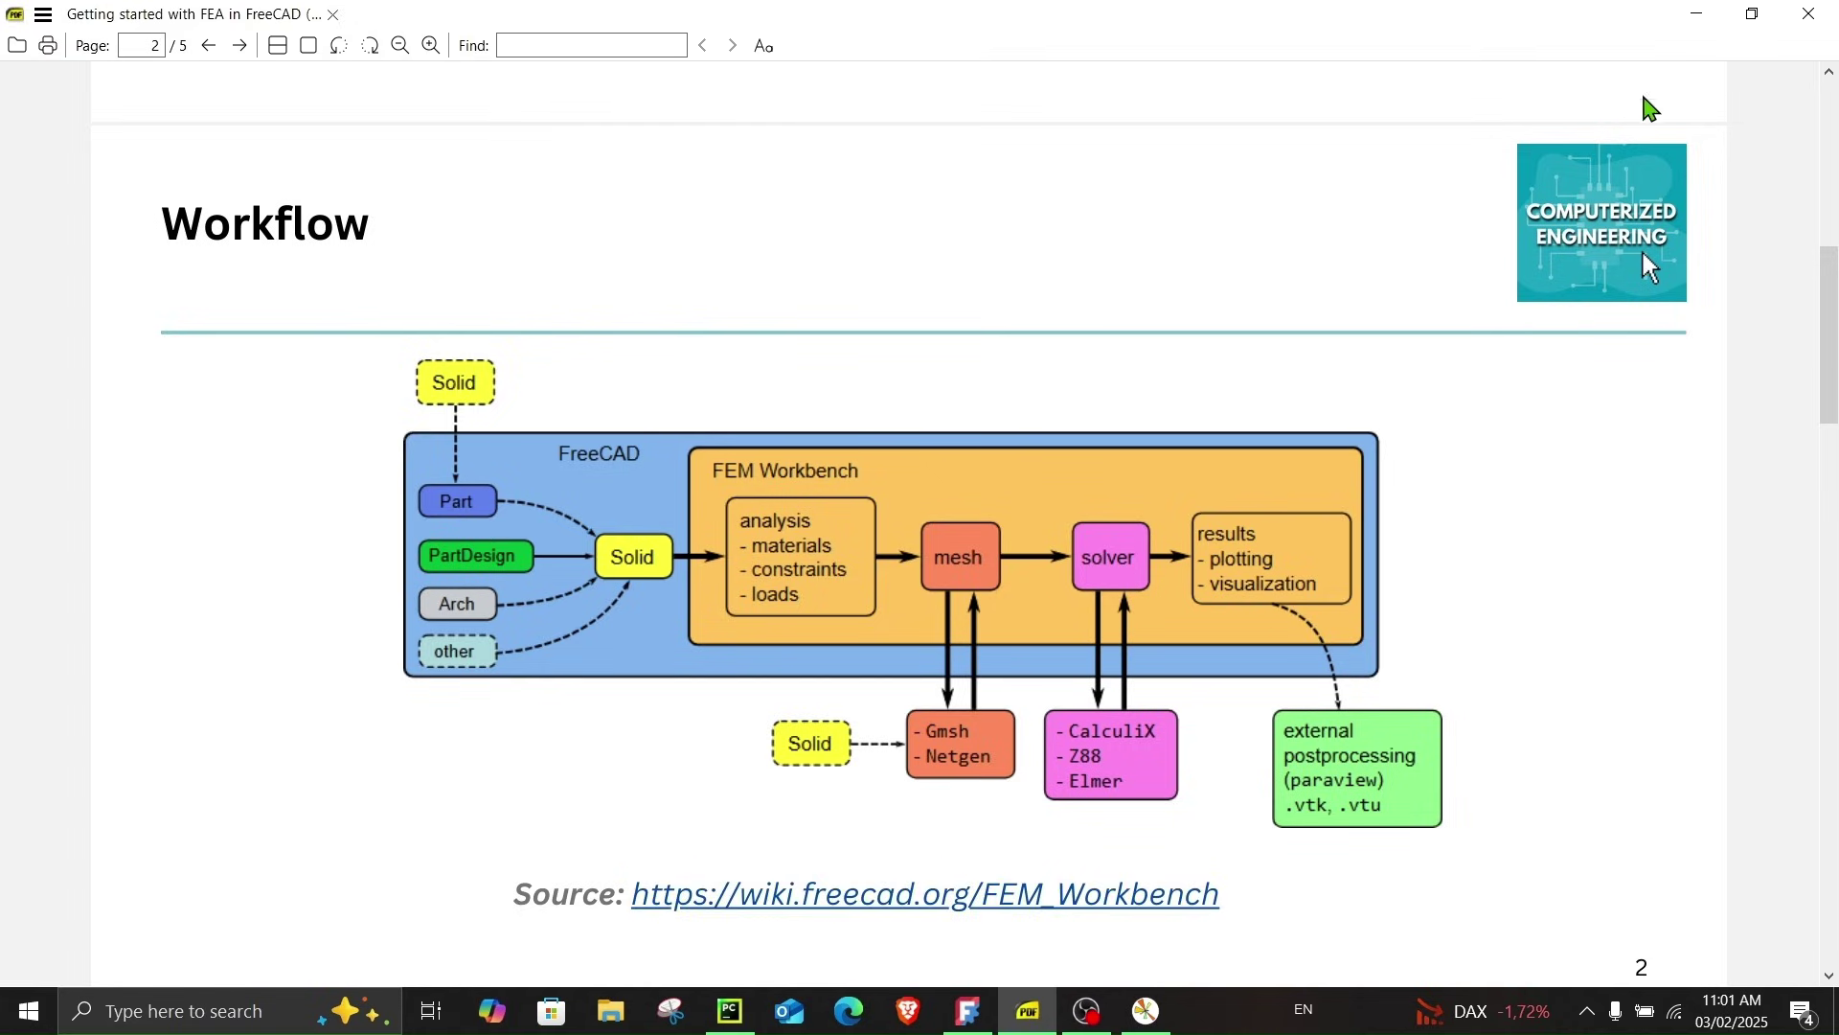
# Minimize the slides to bring the FreeCAD cylinder model back
pyautogui.click(1694, 15)
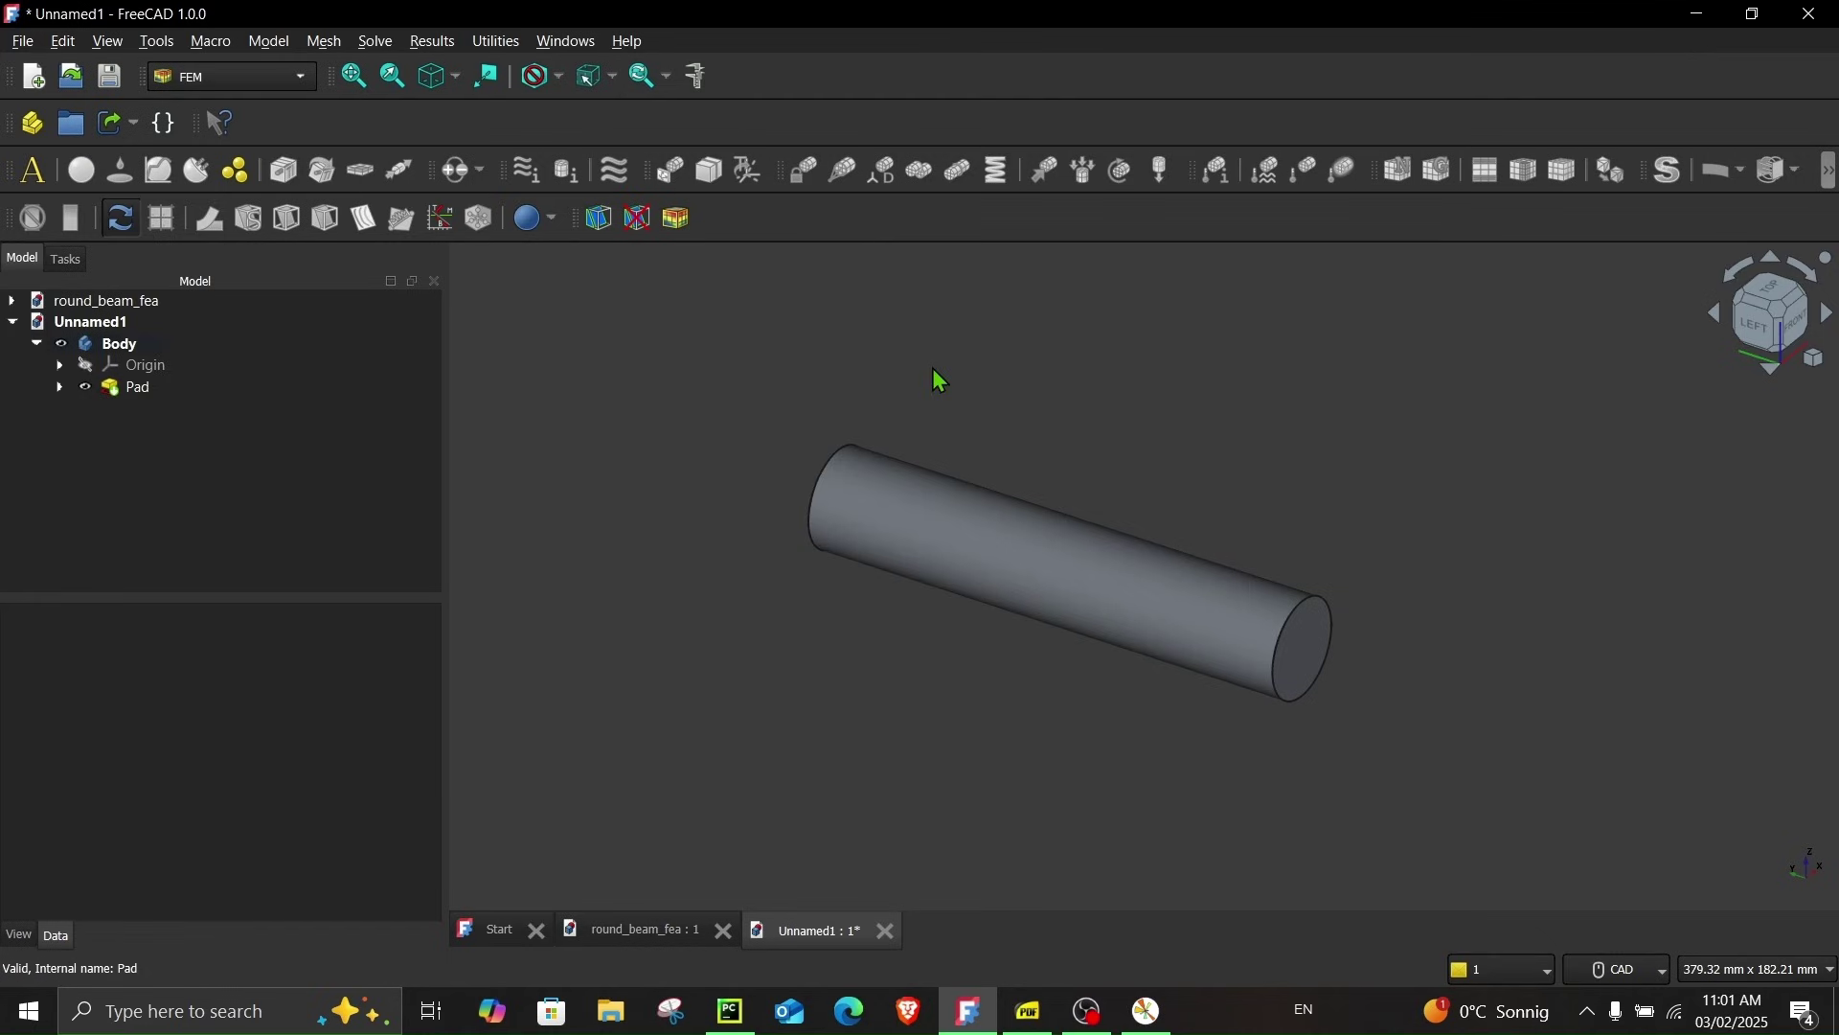
# Add an FEM Analysis container with the default CalculiX solver and inspect SolverCcxTools' properties
pyautogui.click(273, 42)
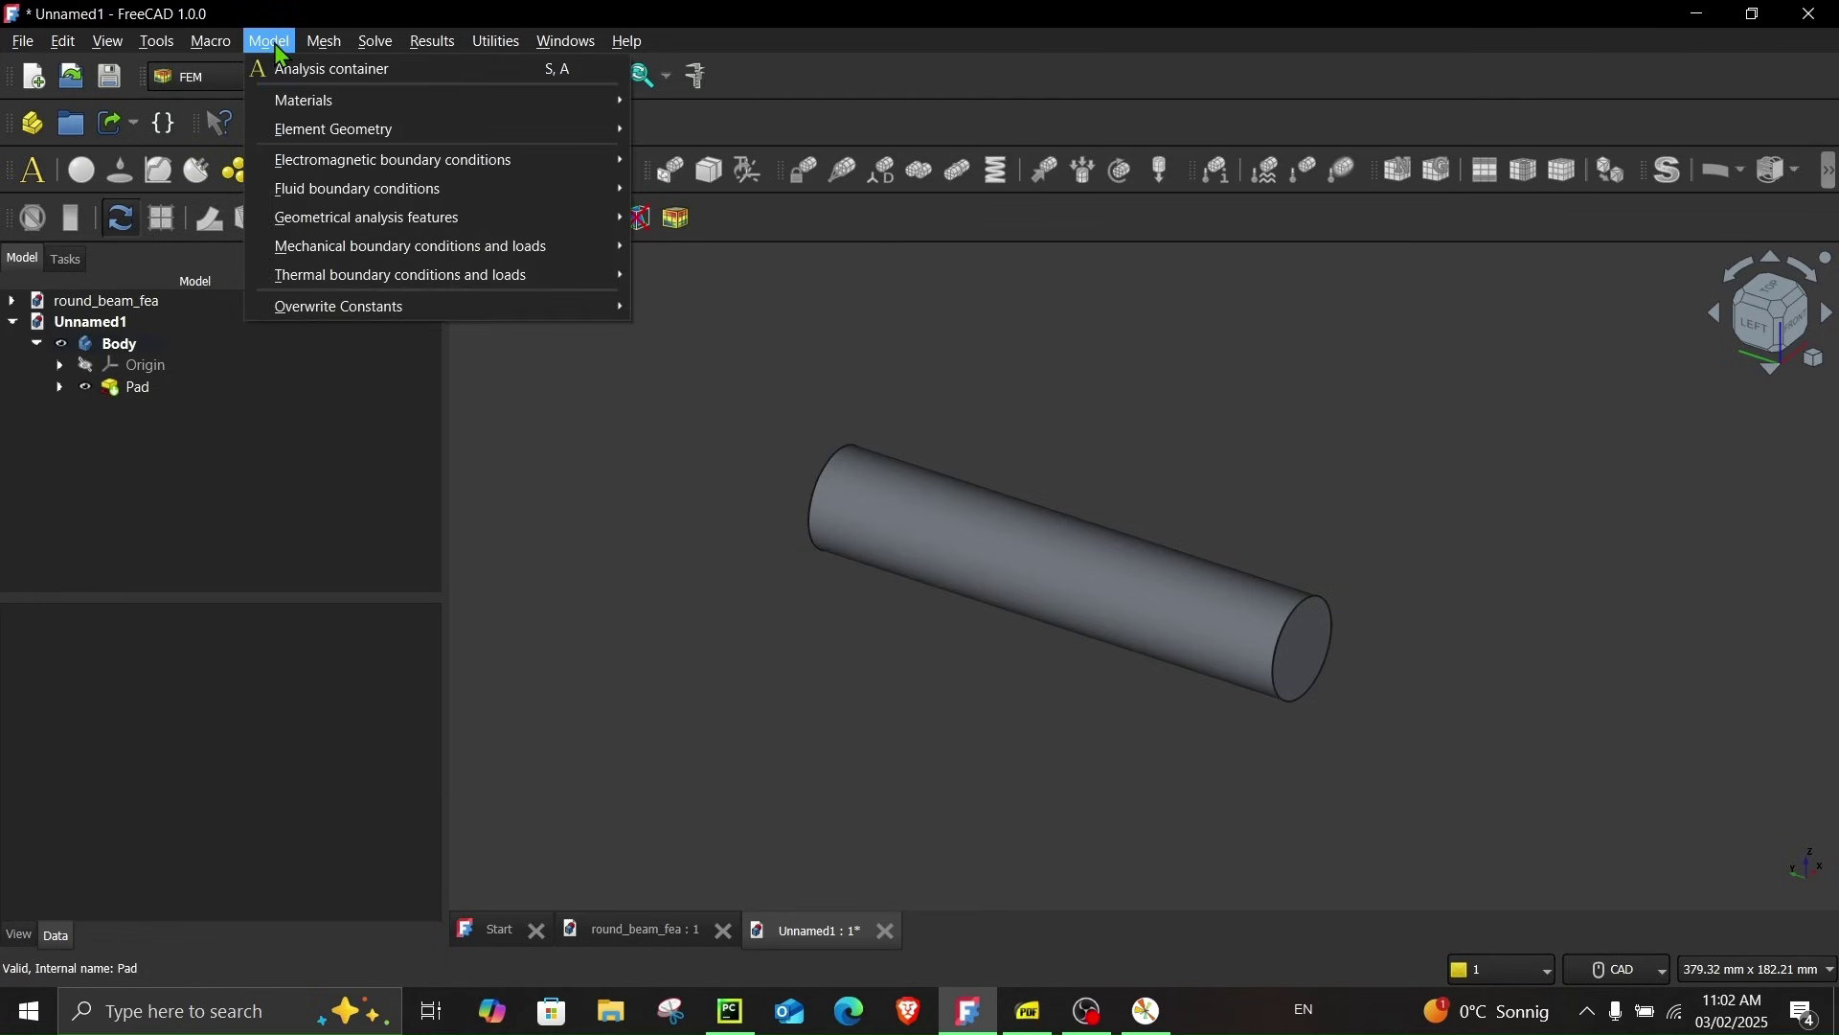
pyautogui.click(370, 82)
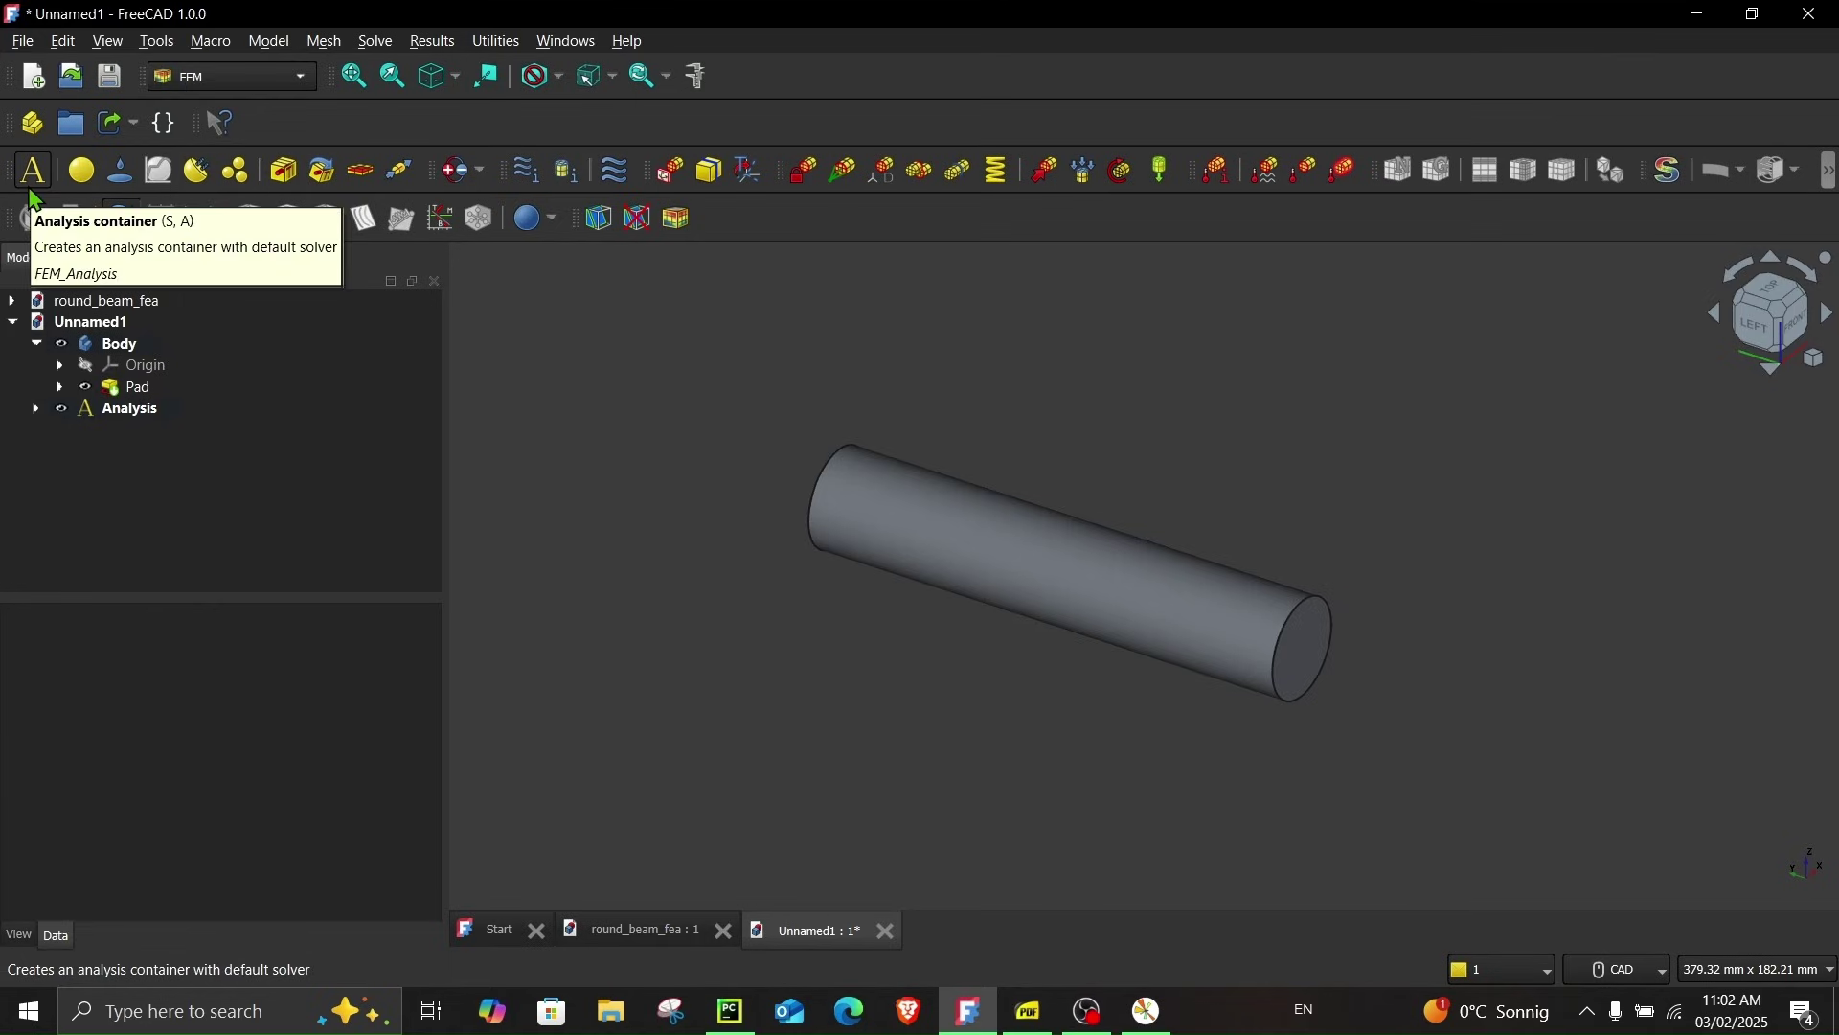
pyautogui.click(87, 416)
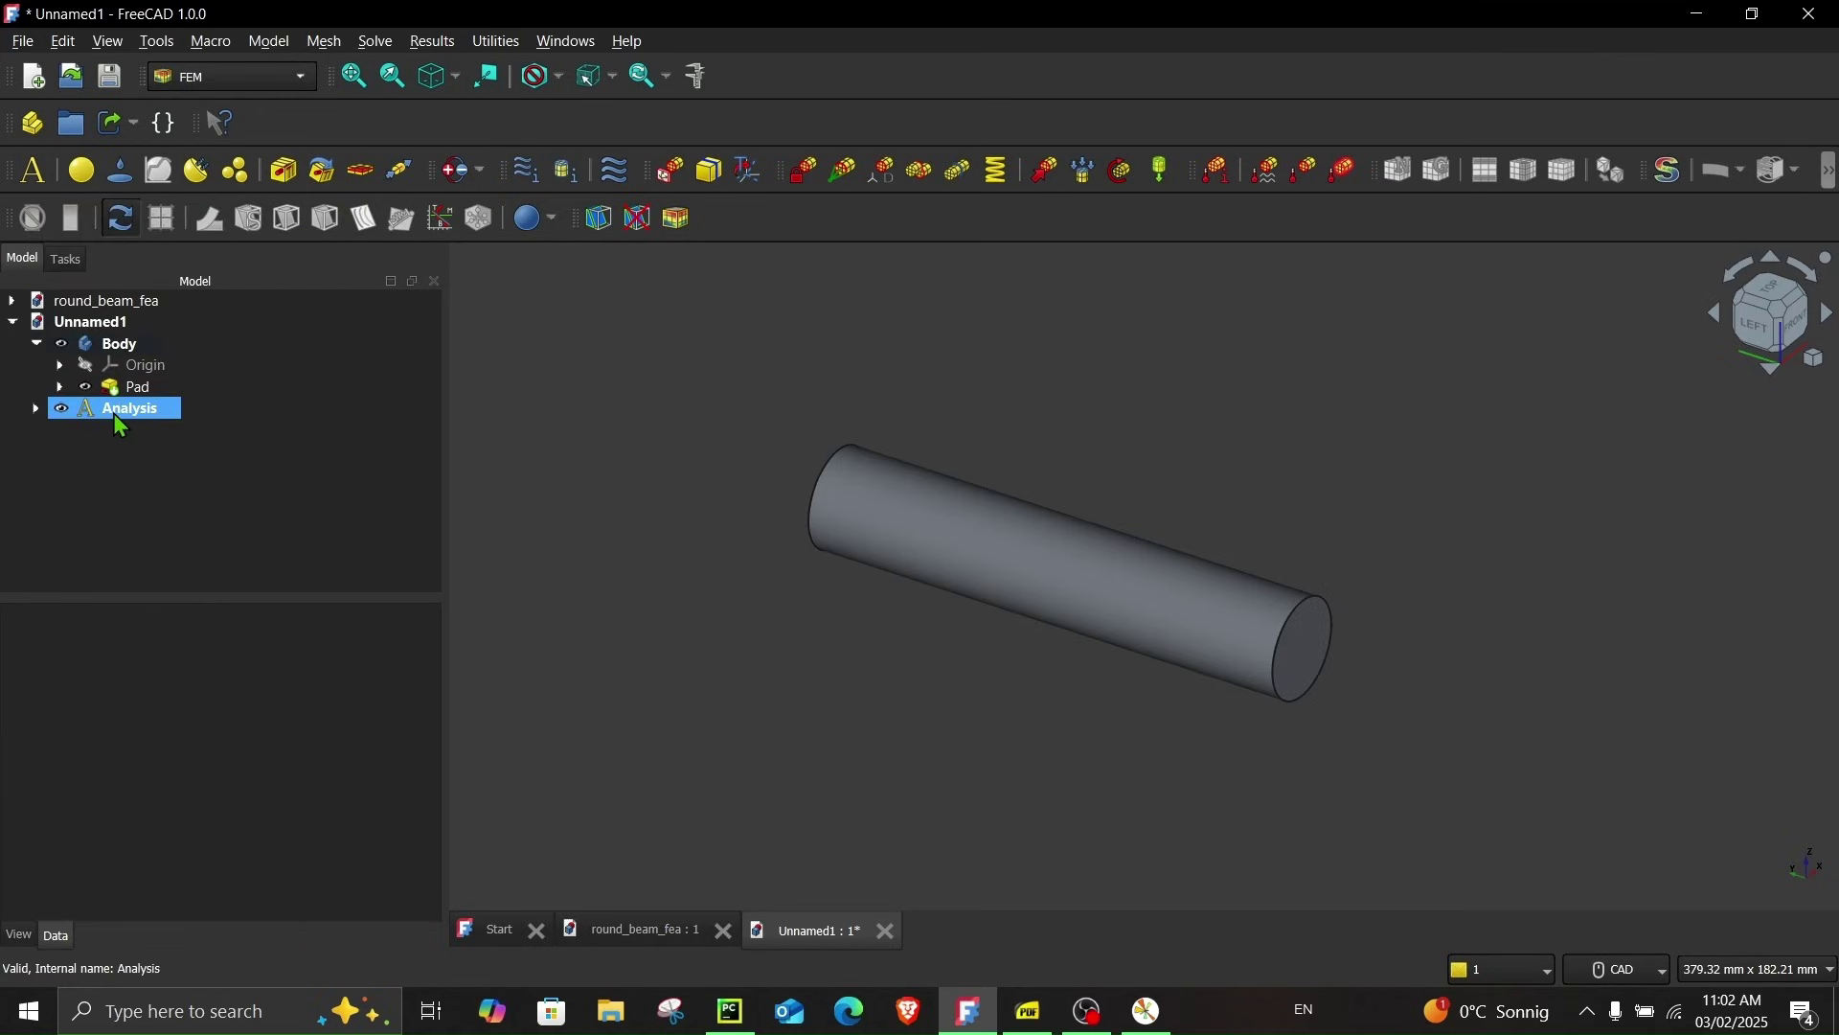
pyautogui.click(59, 427)
pyautogui.click(36, 410)
pyautogui.click(178, 431)
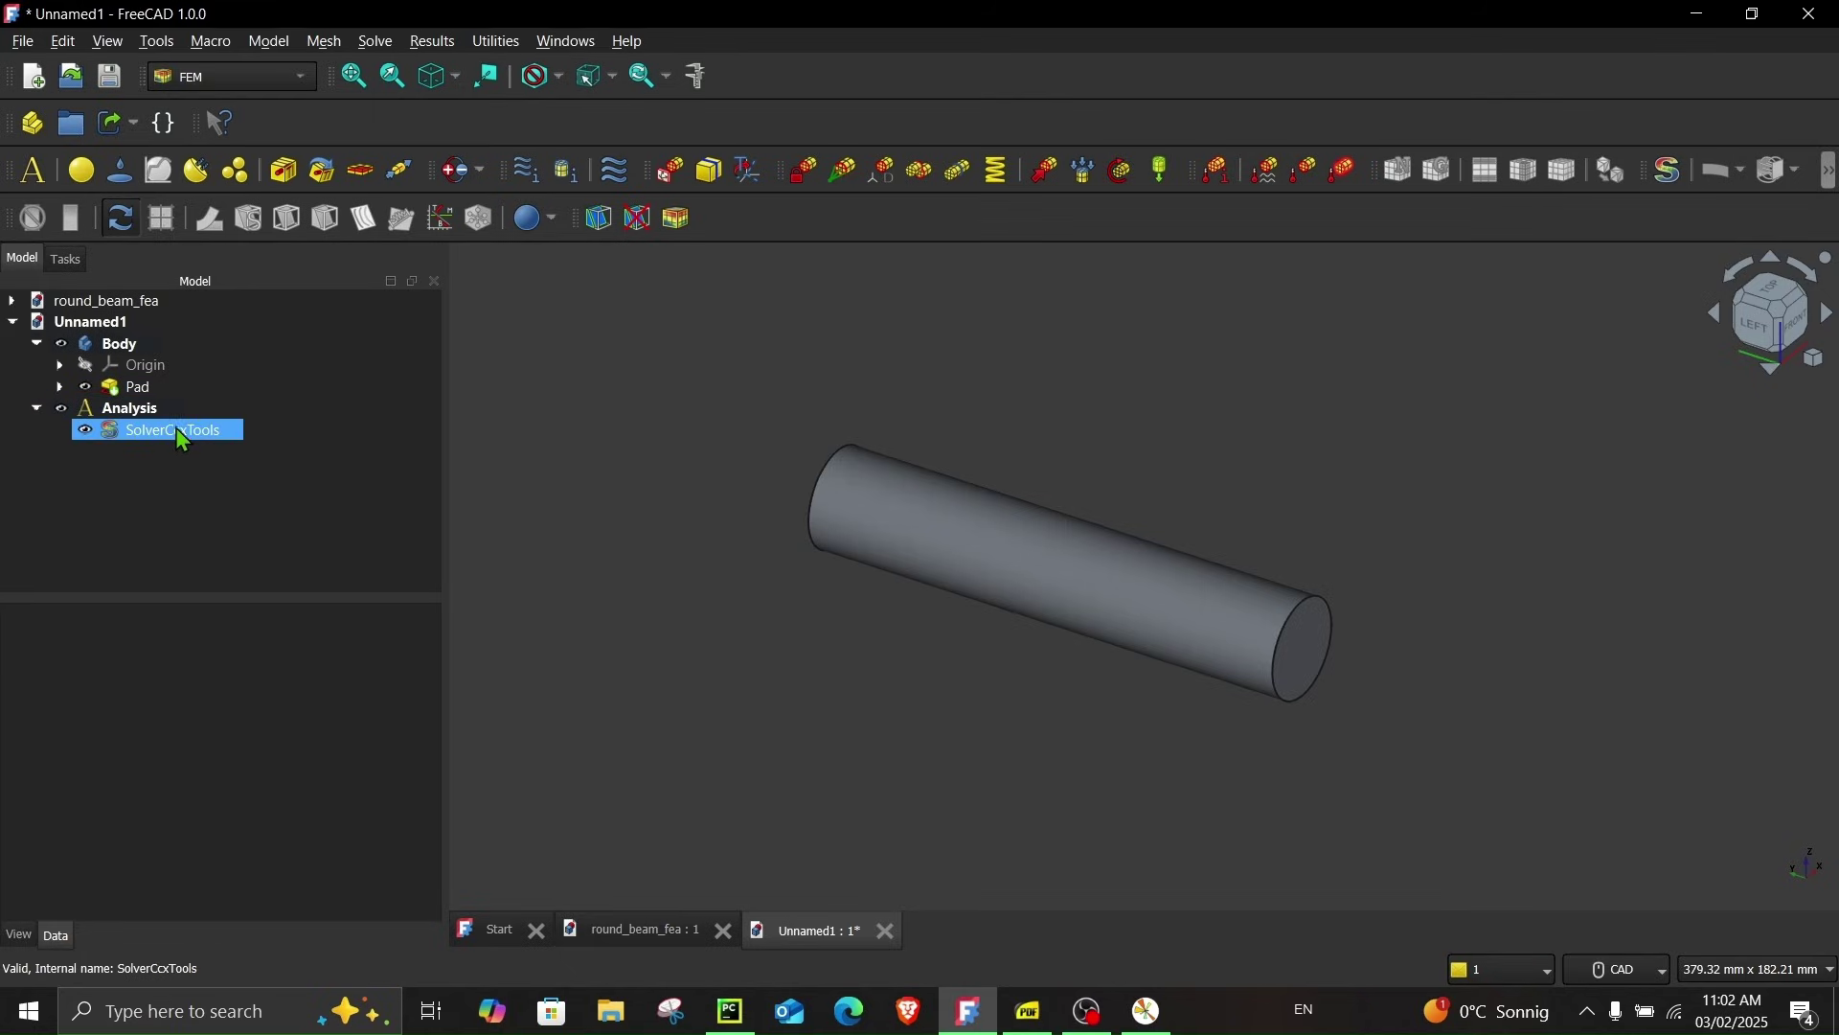
pyautogui.click(169, 444)
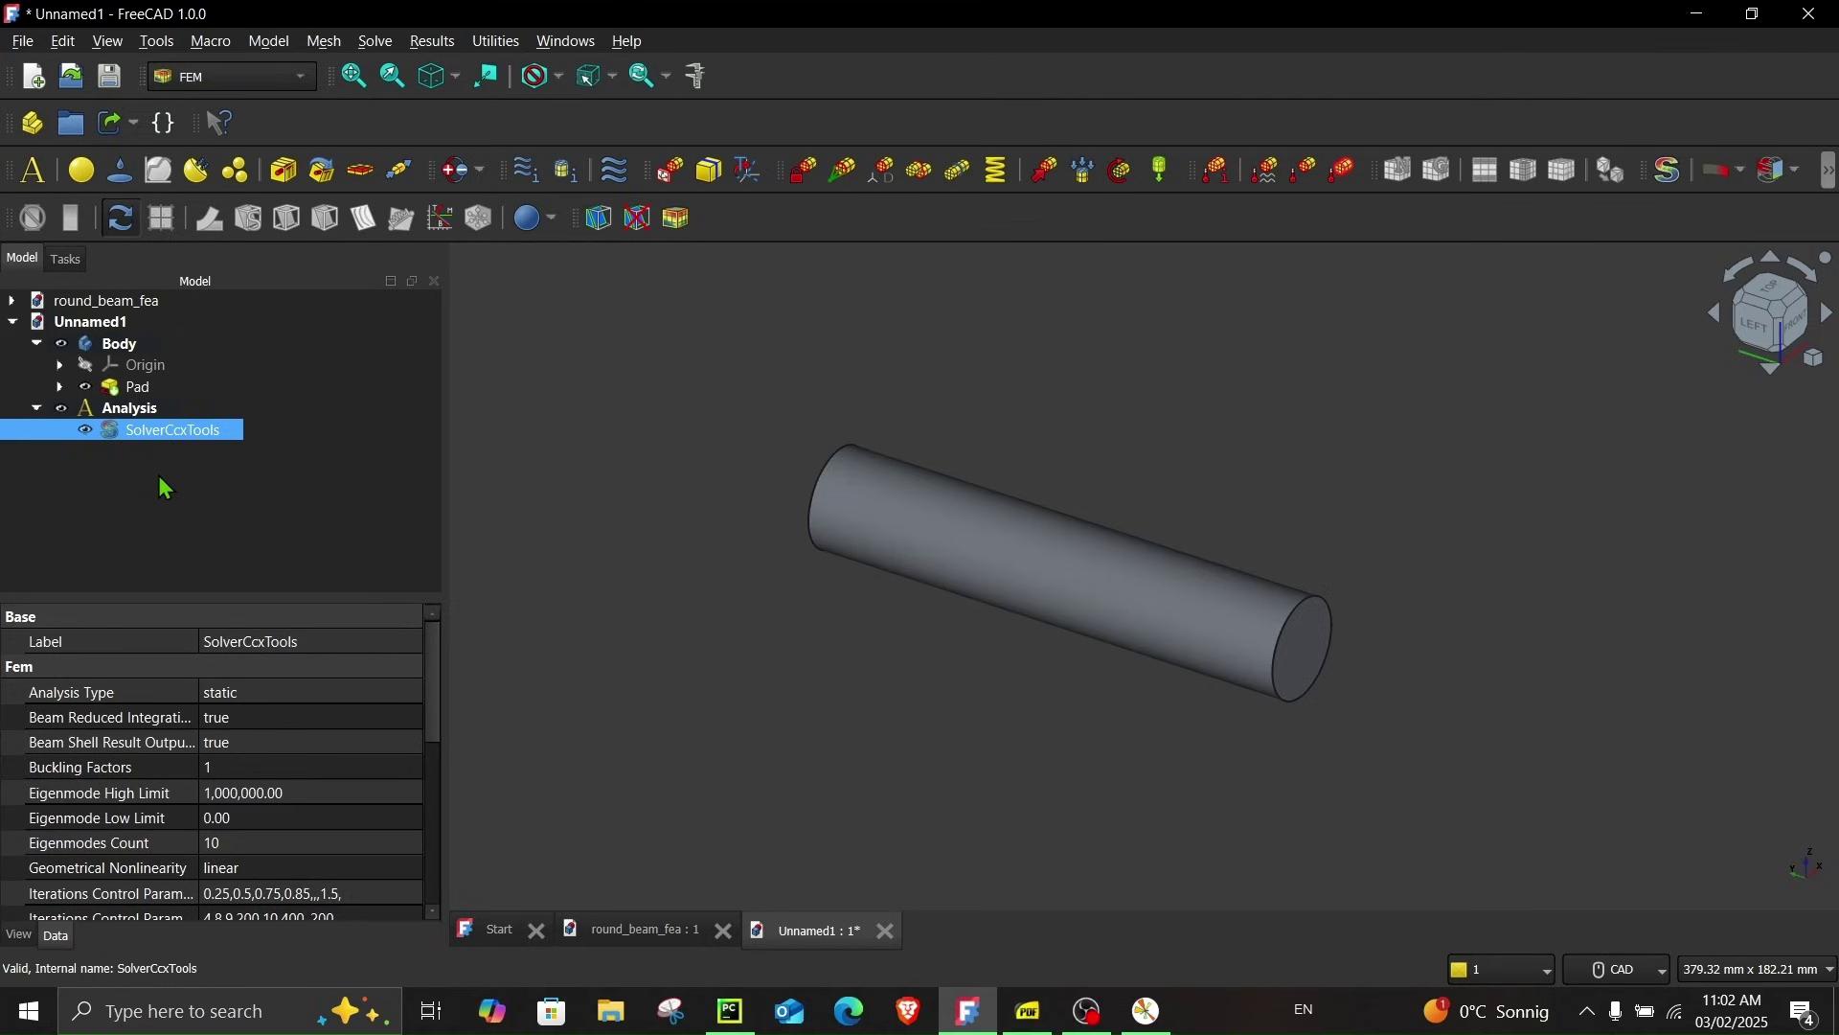
pyautogui.click(374, 43)
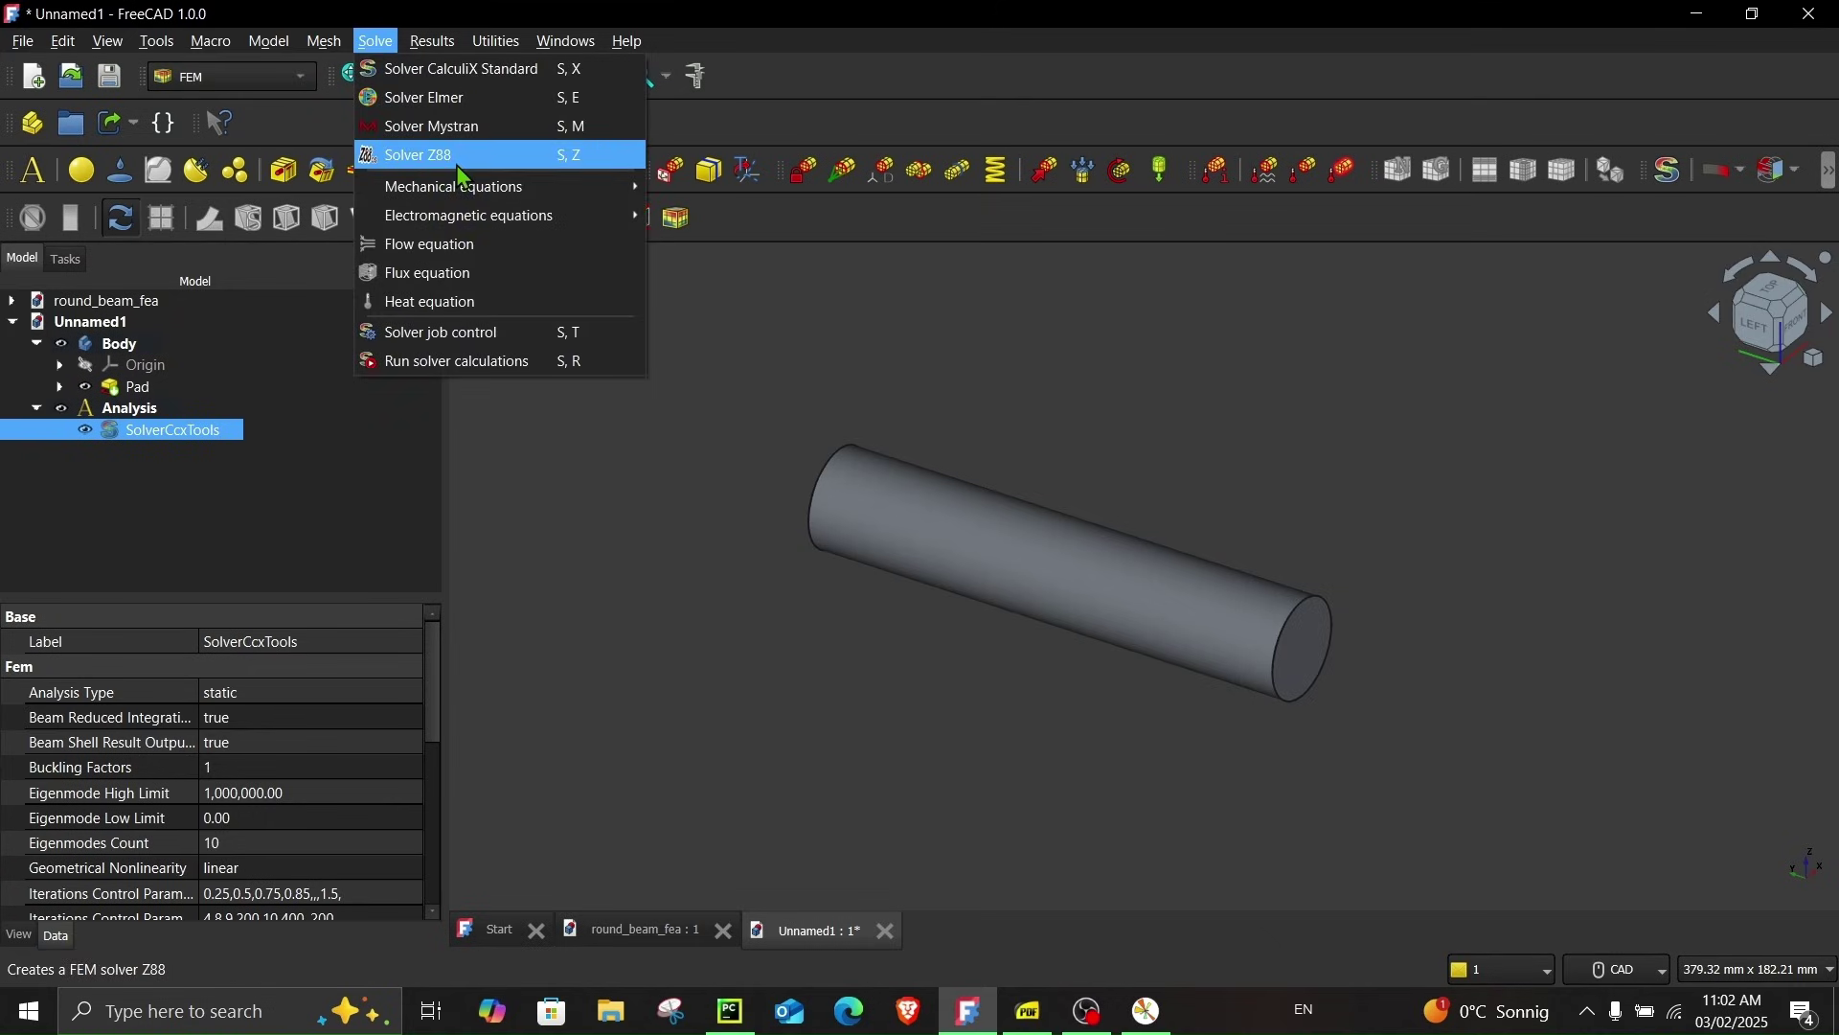
# Dismiss the solver menu and add a Material for solid to the analysis
pyautogui.click(235, 514)
pyautogui.click(238, 517)
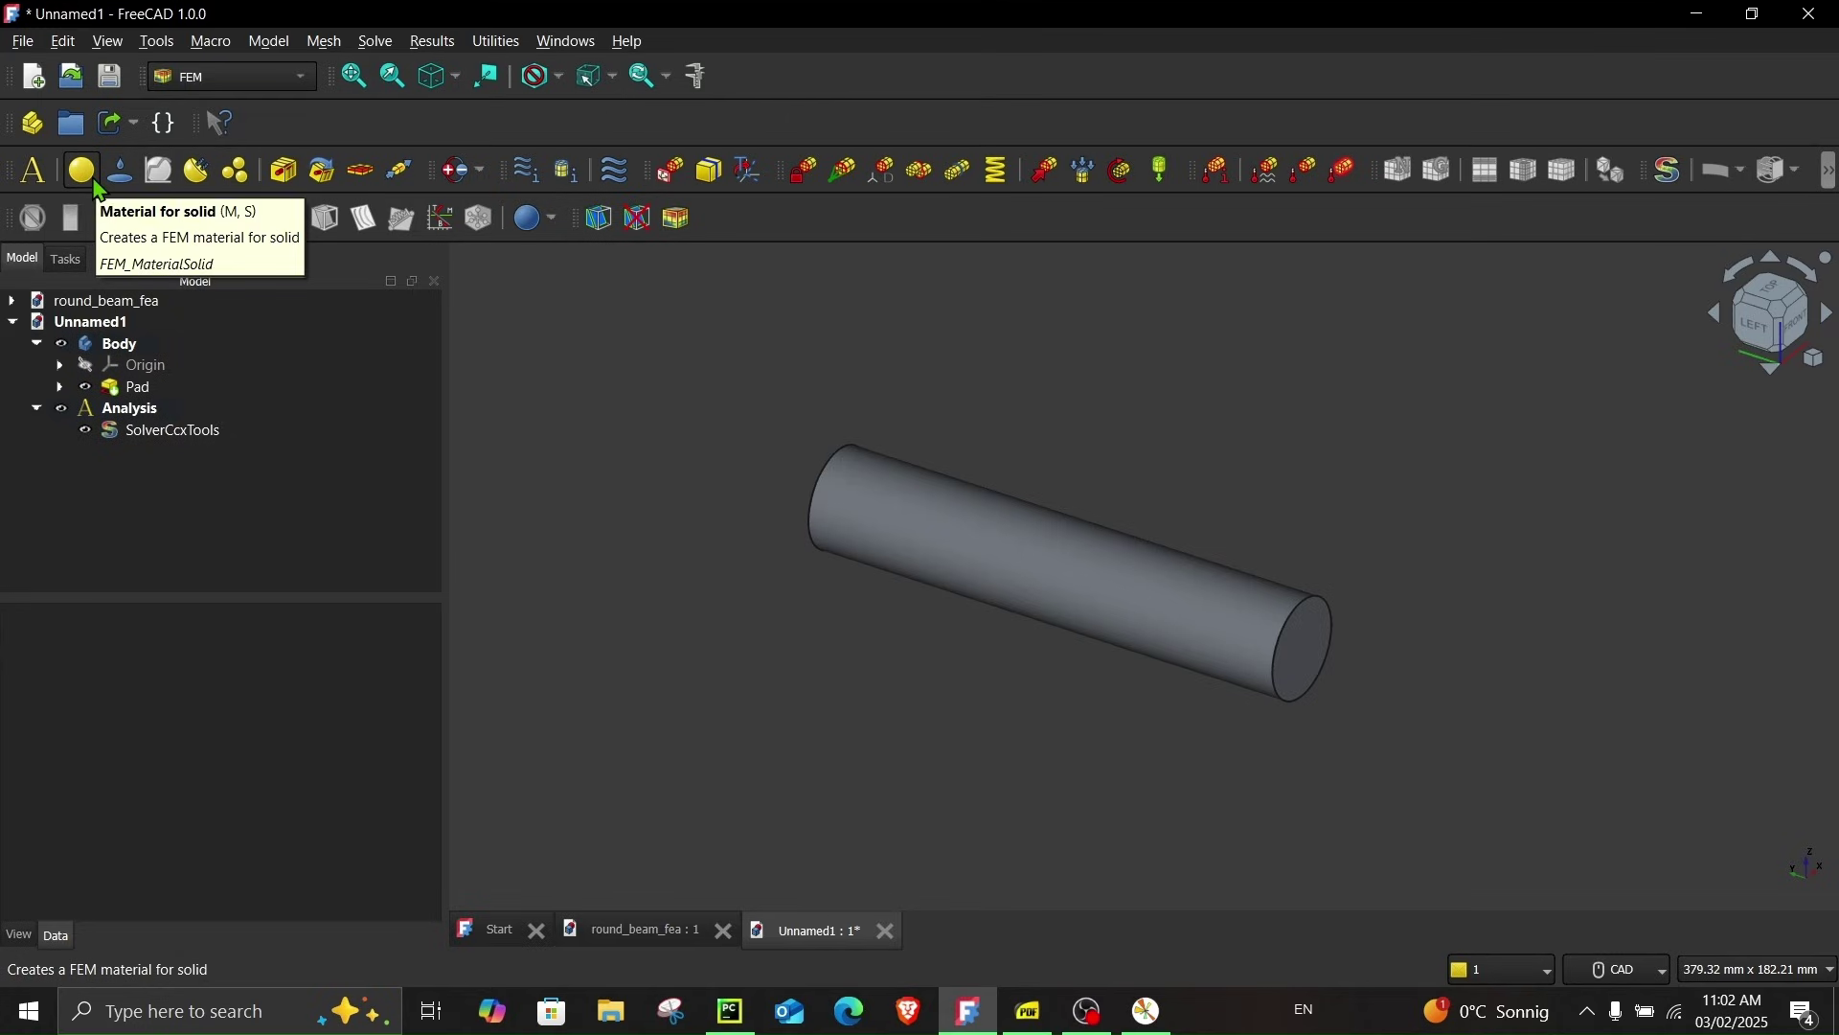
pyautogui.click(278, 48)
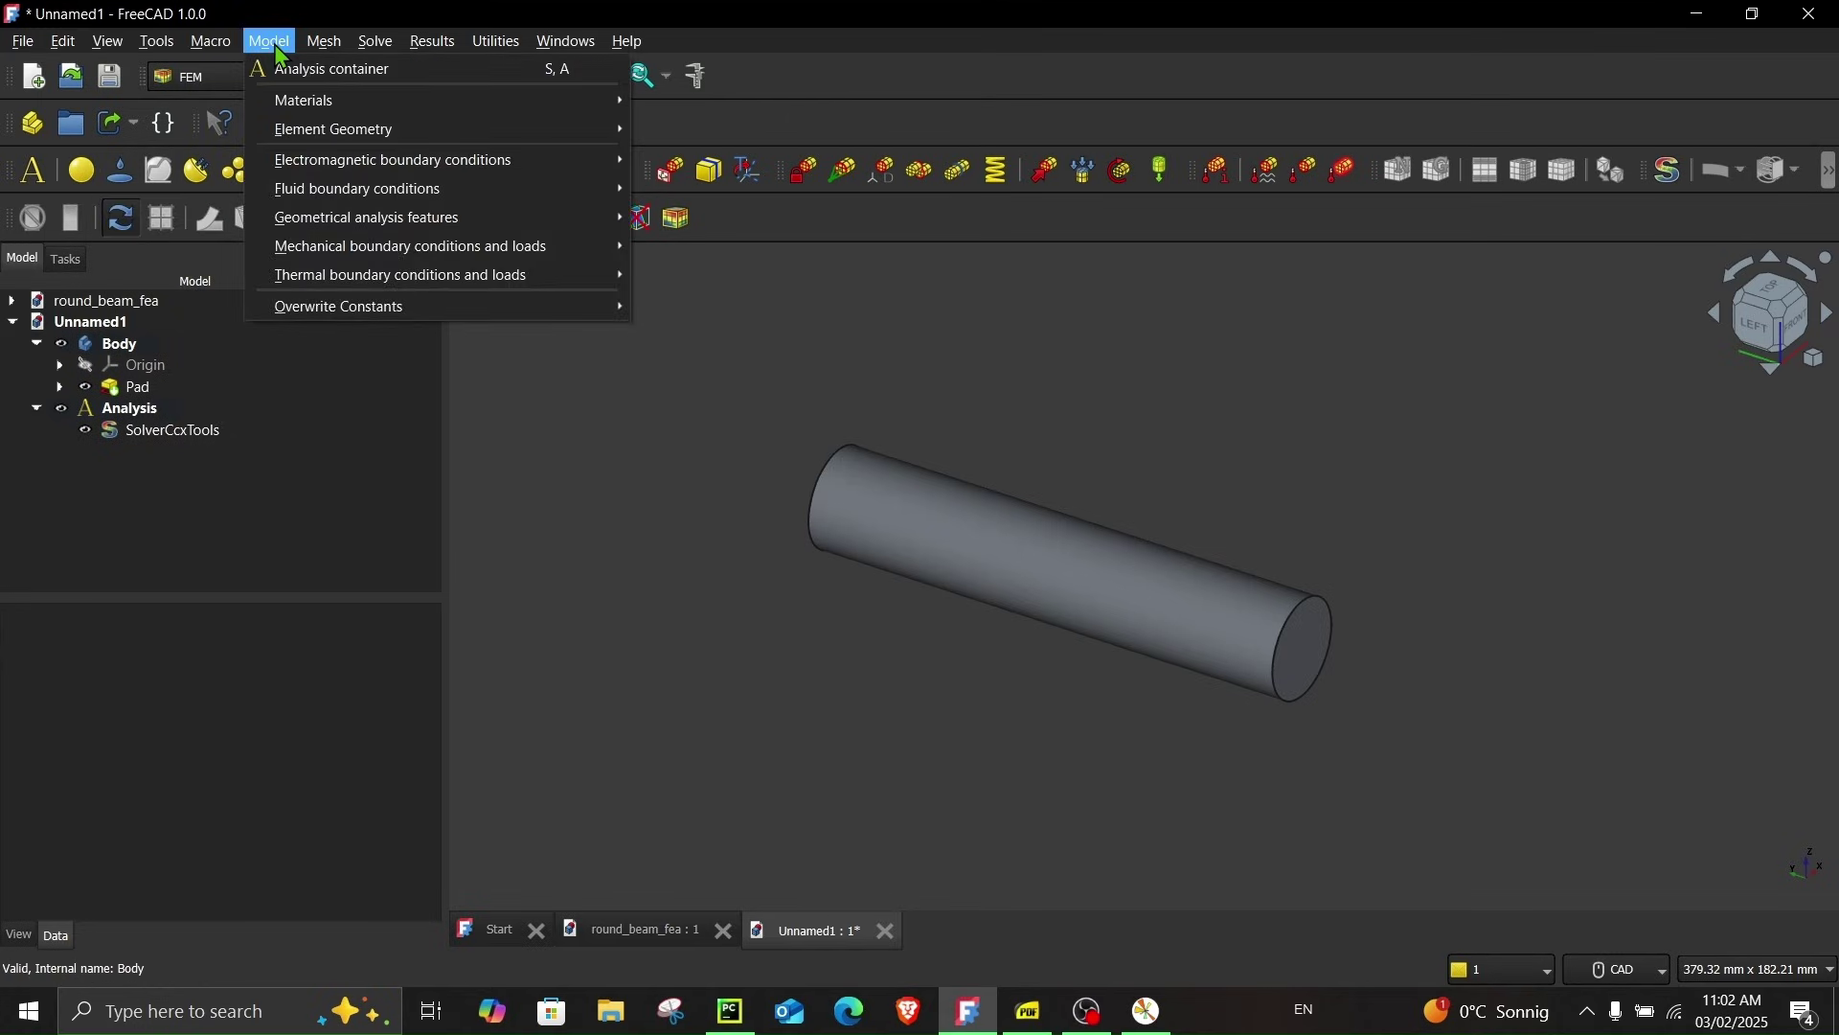
pyautogui.moveTo(365, 111)
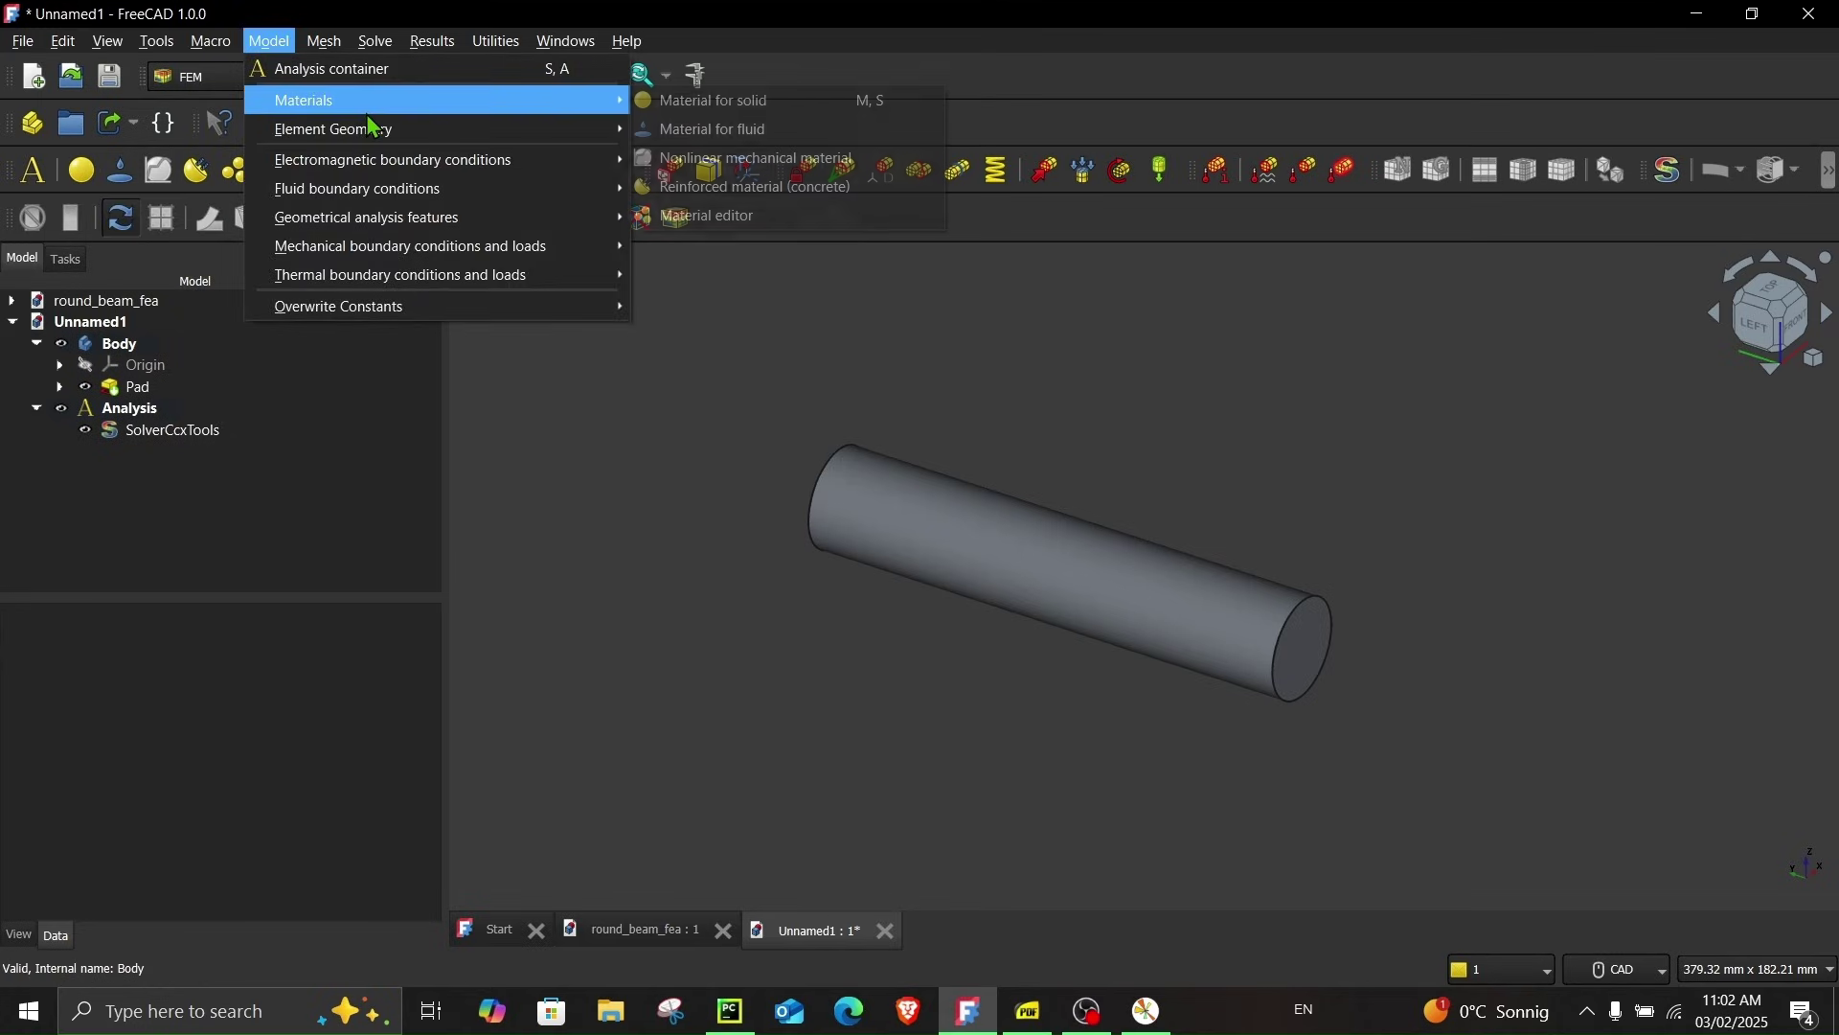
pyautogui.click(761, 112)
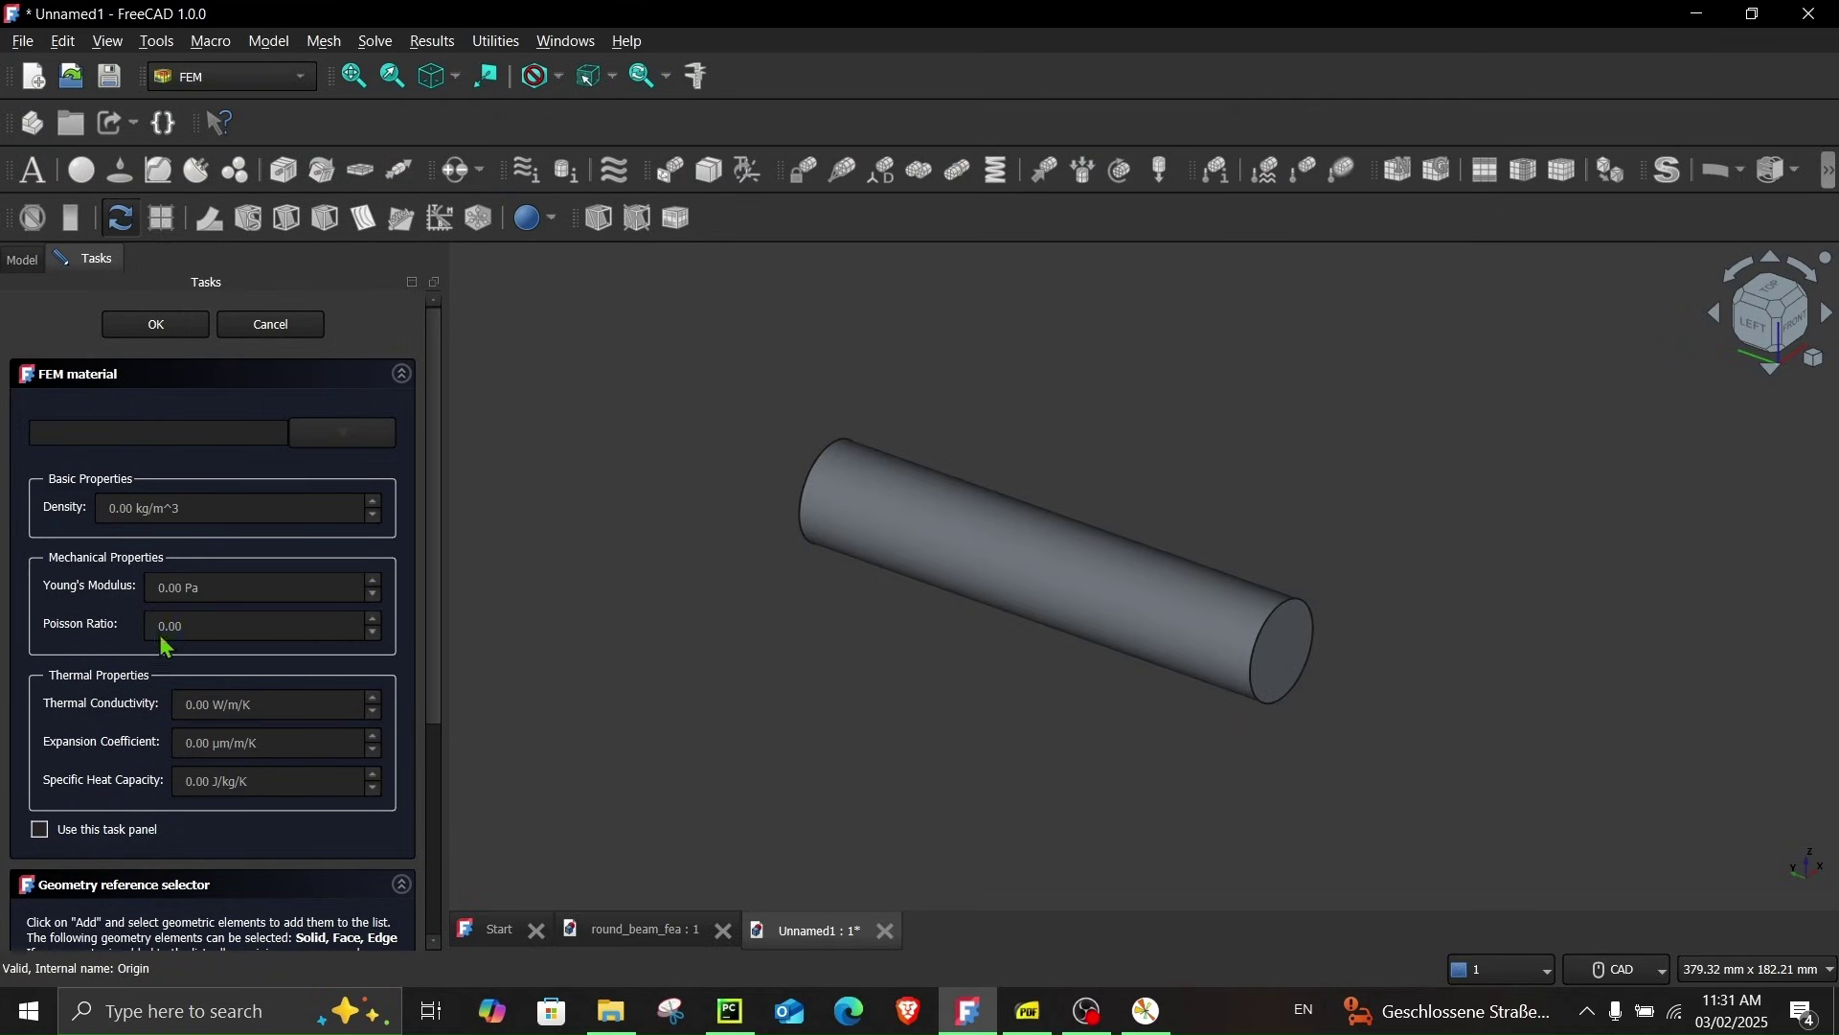
# Browse the material dropdown's Recent steels and System materials, briefly checking the slides' steel assumptions
pyautogui.click(43, 830)
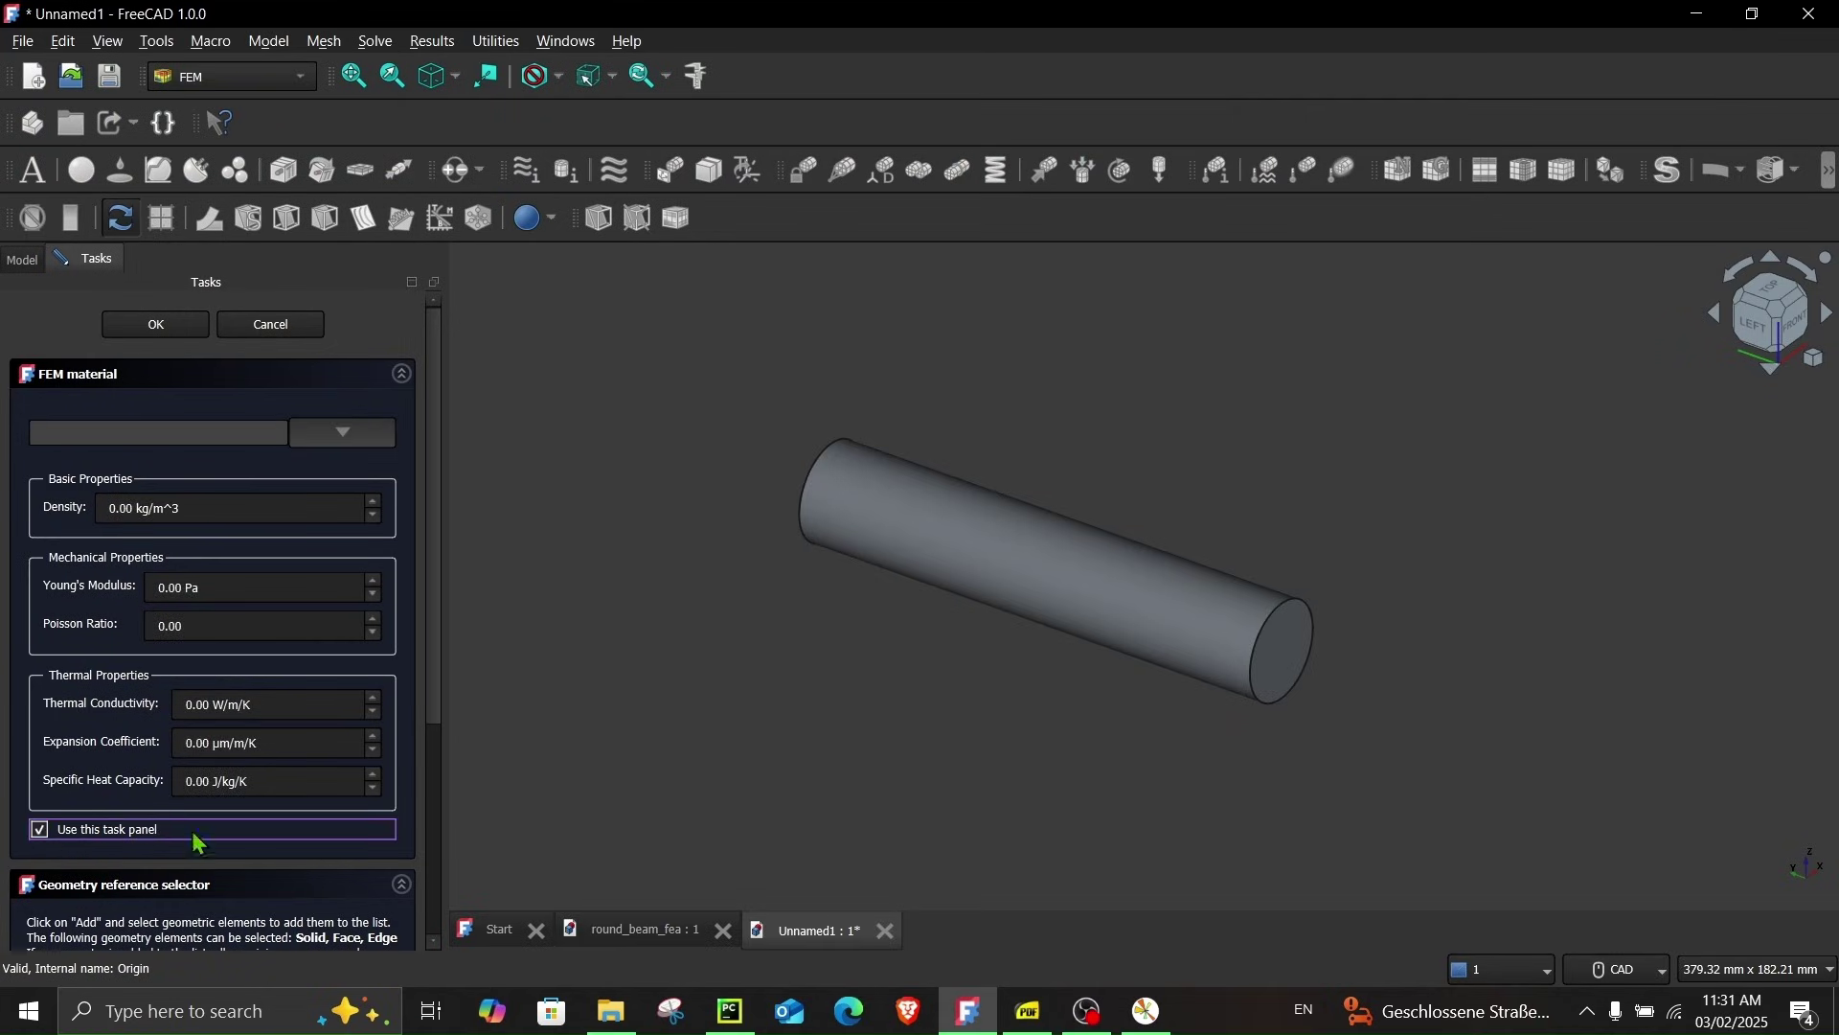
pyautogui.click(39, 832)
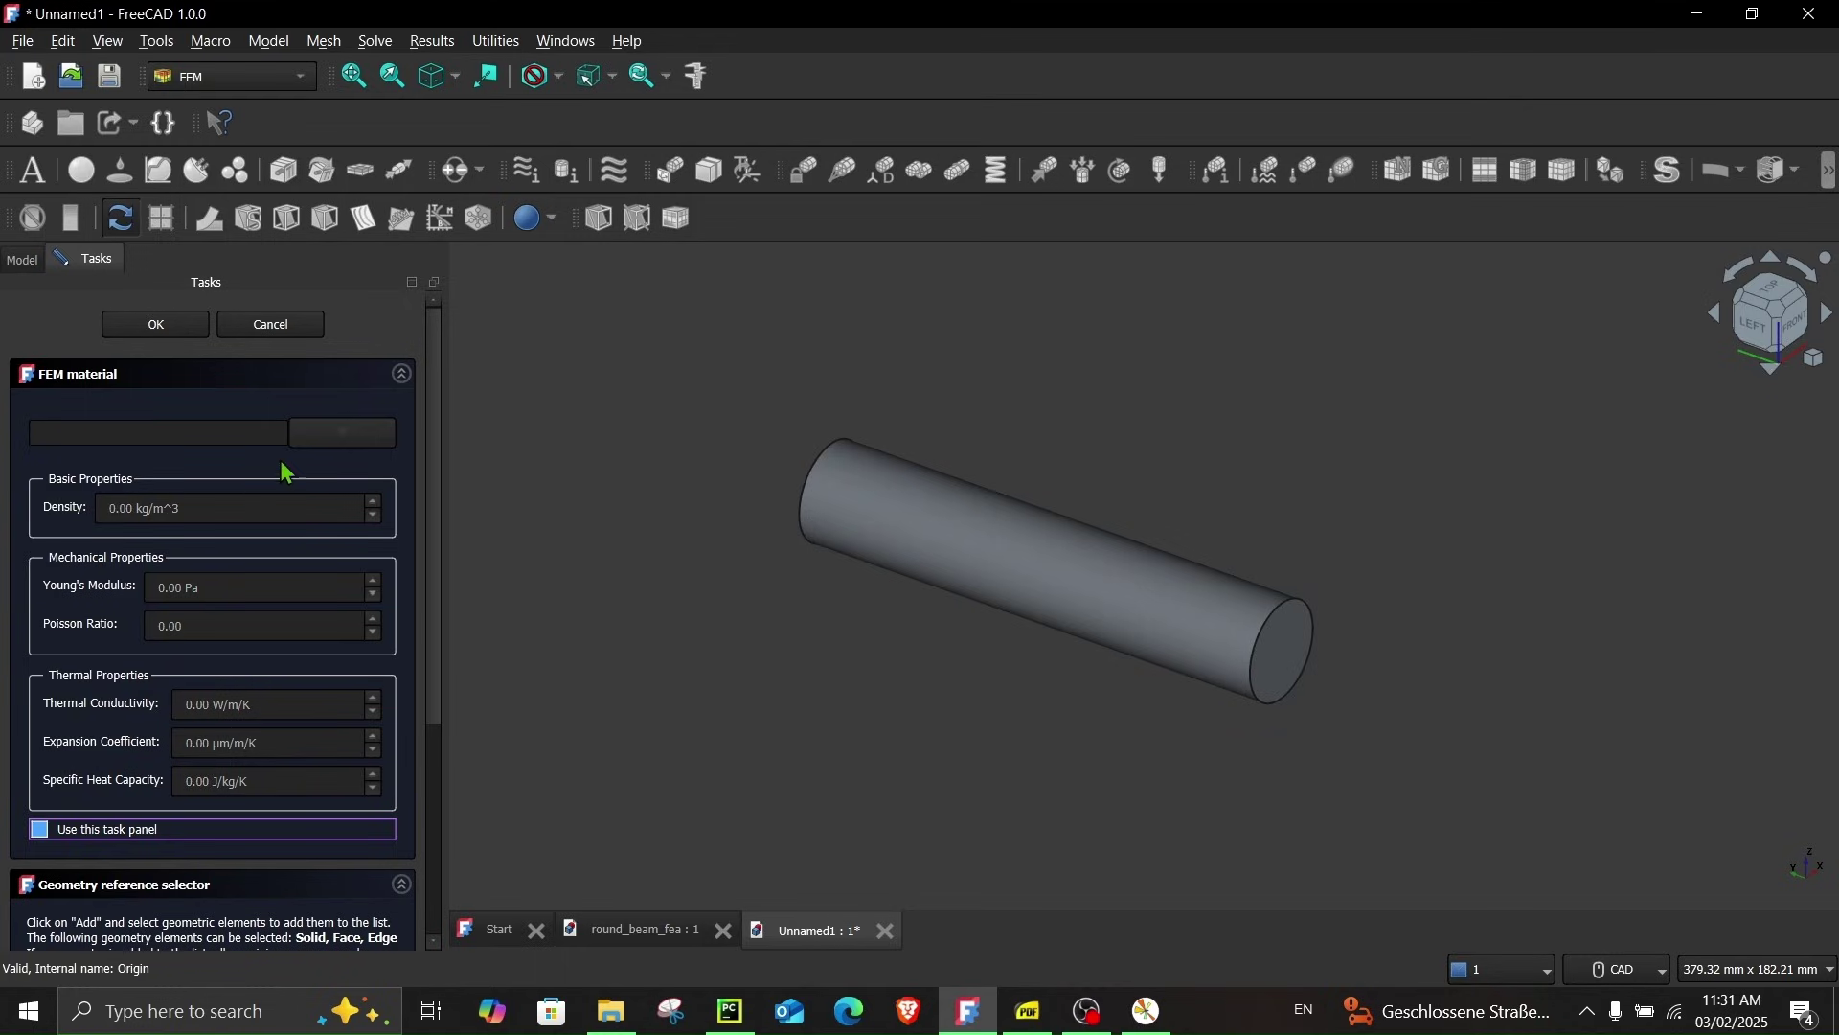
pyautogui.click(327, 439)
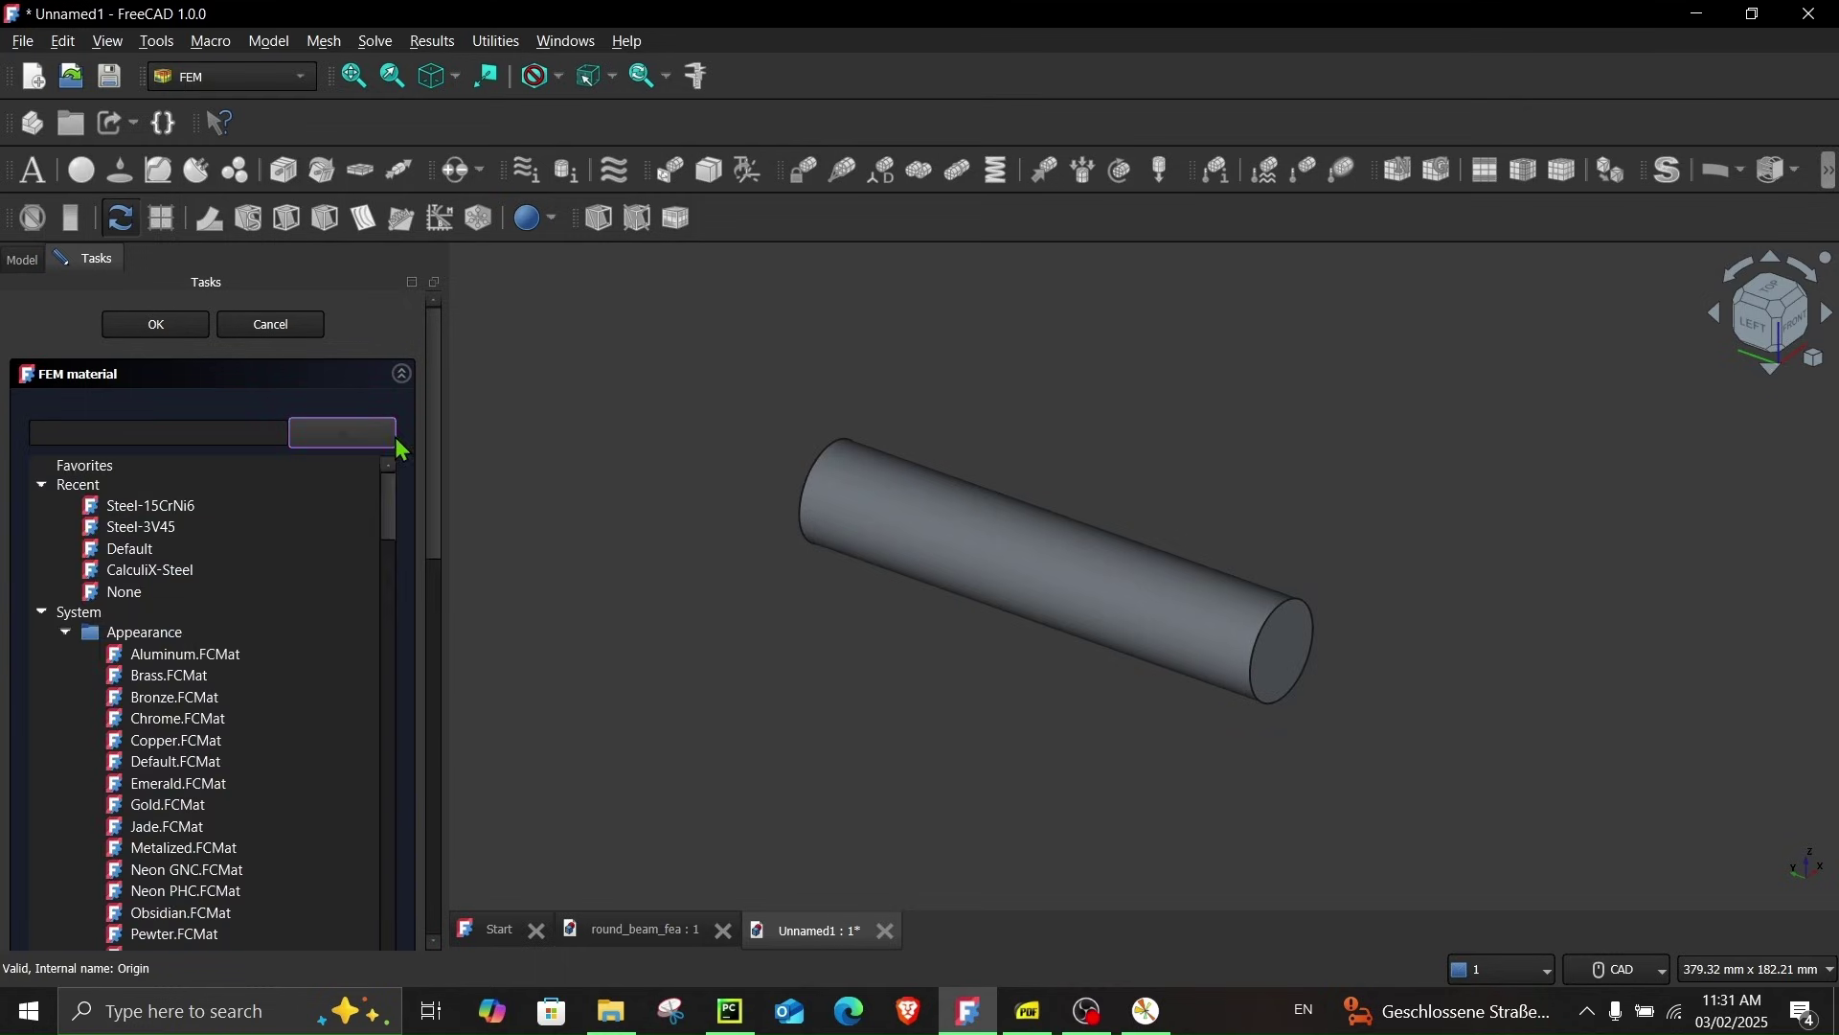
pyautogui.moveTo(429, 440); pyautogui.dragTo(436, 517)
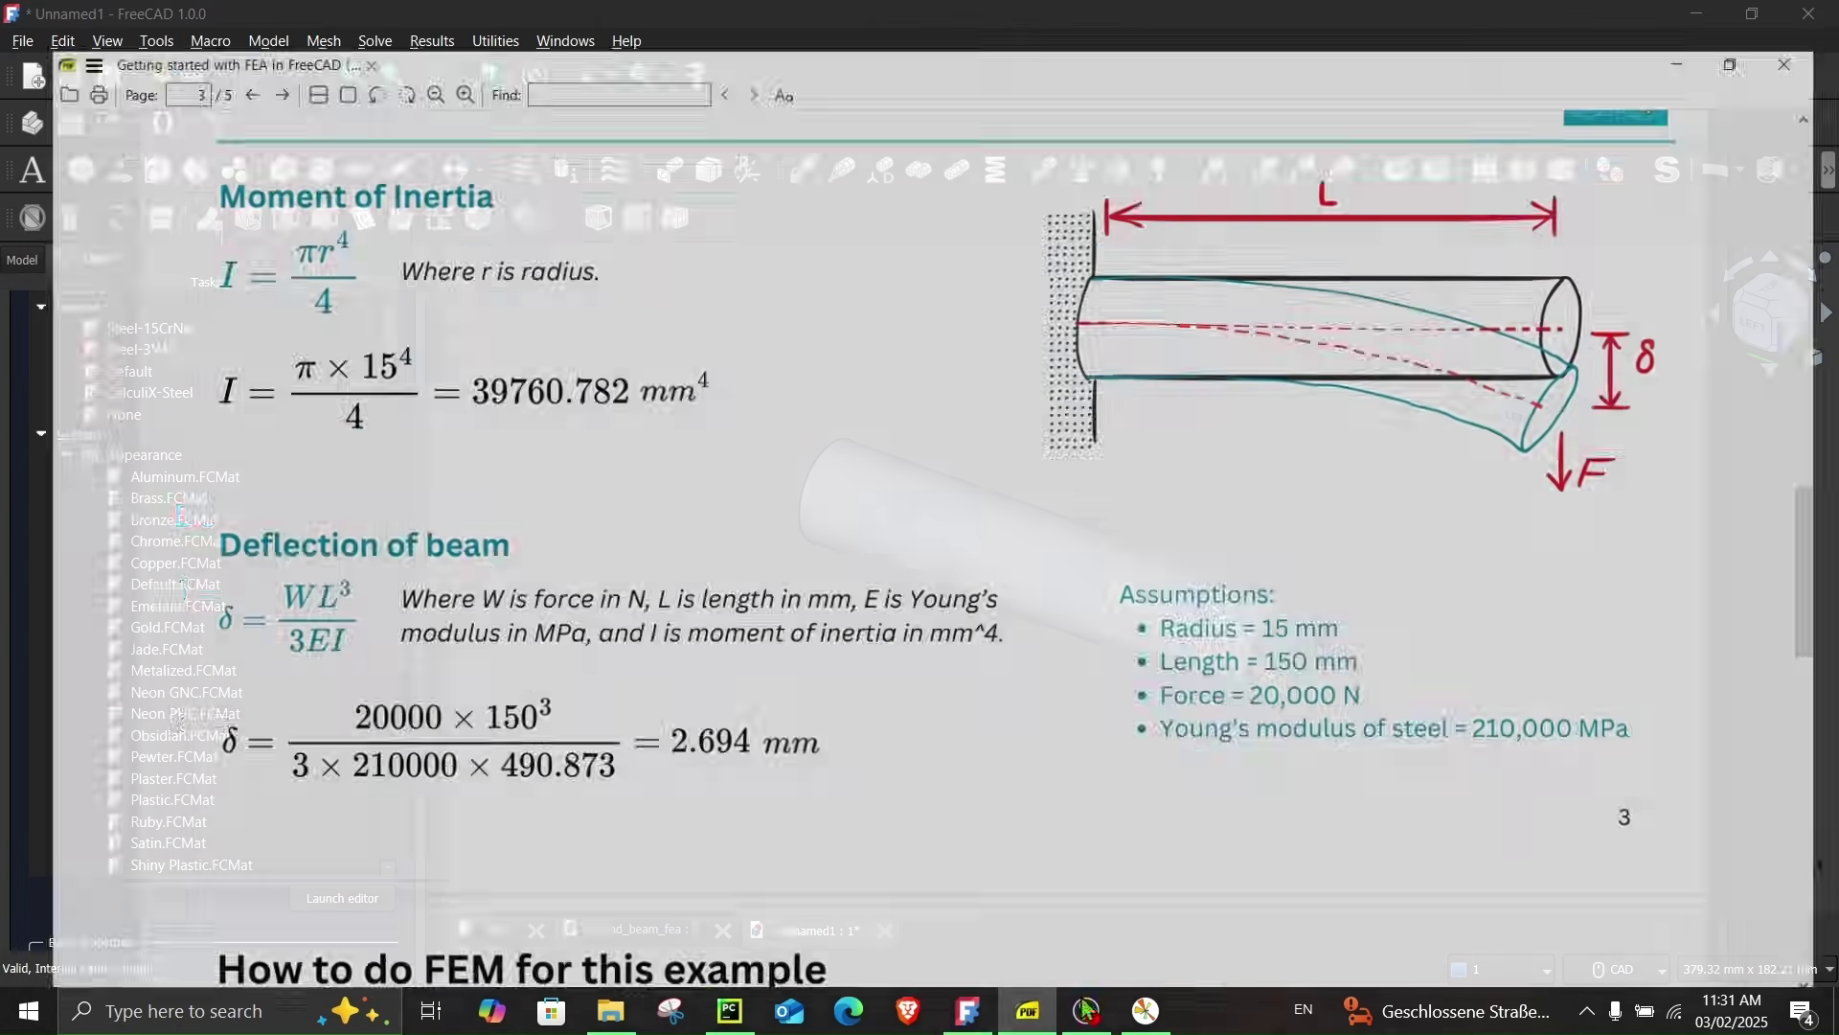
pyautogui.click(1028, 1011)
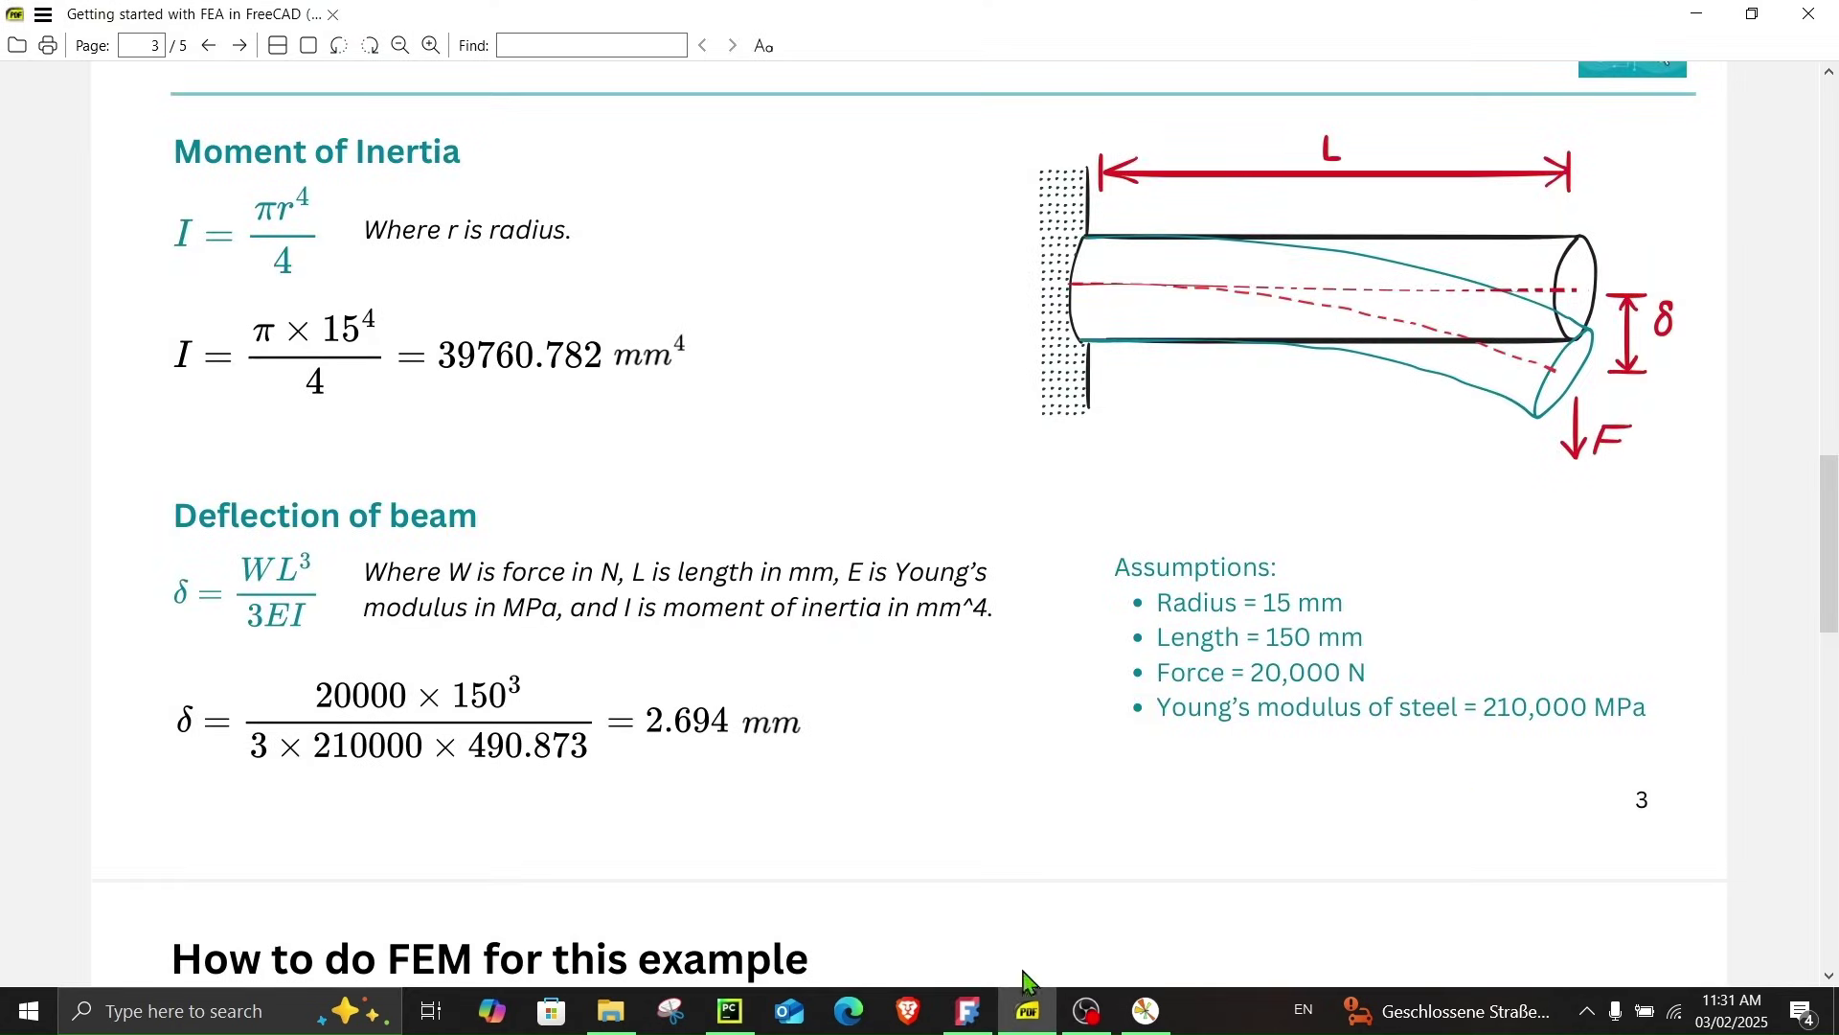
pyautogui.click(1028, 1008)
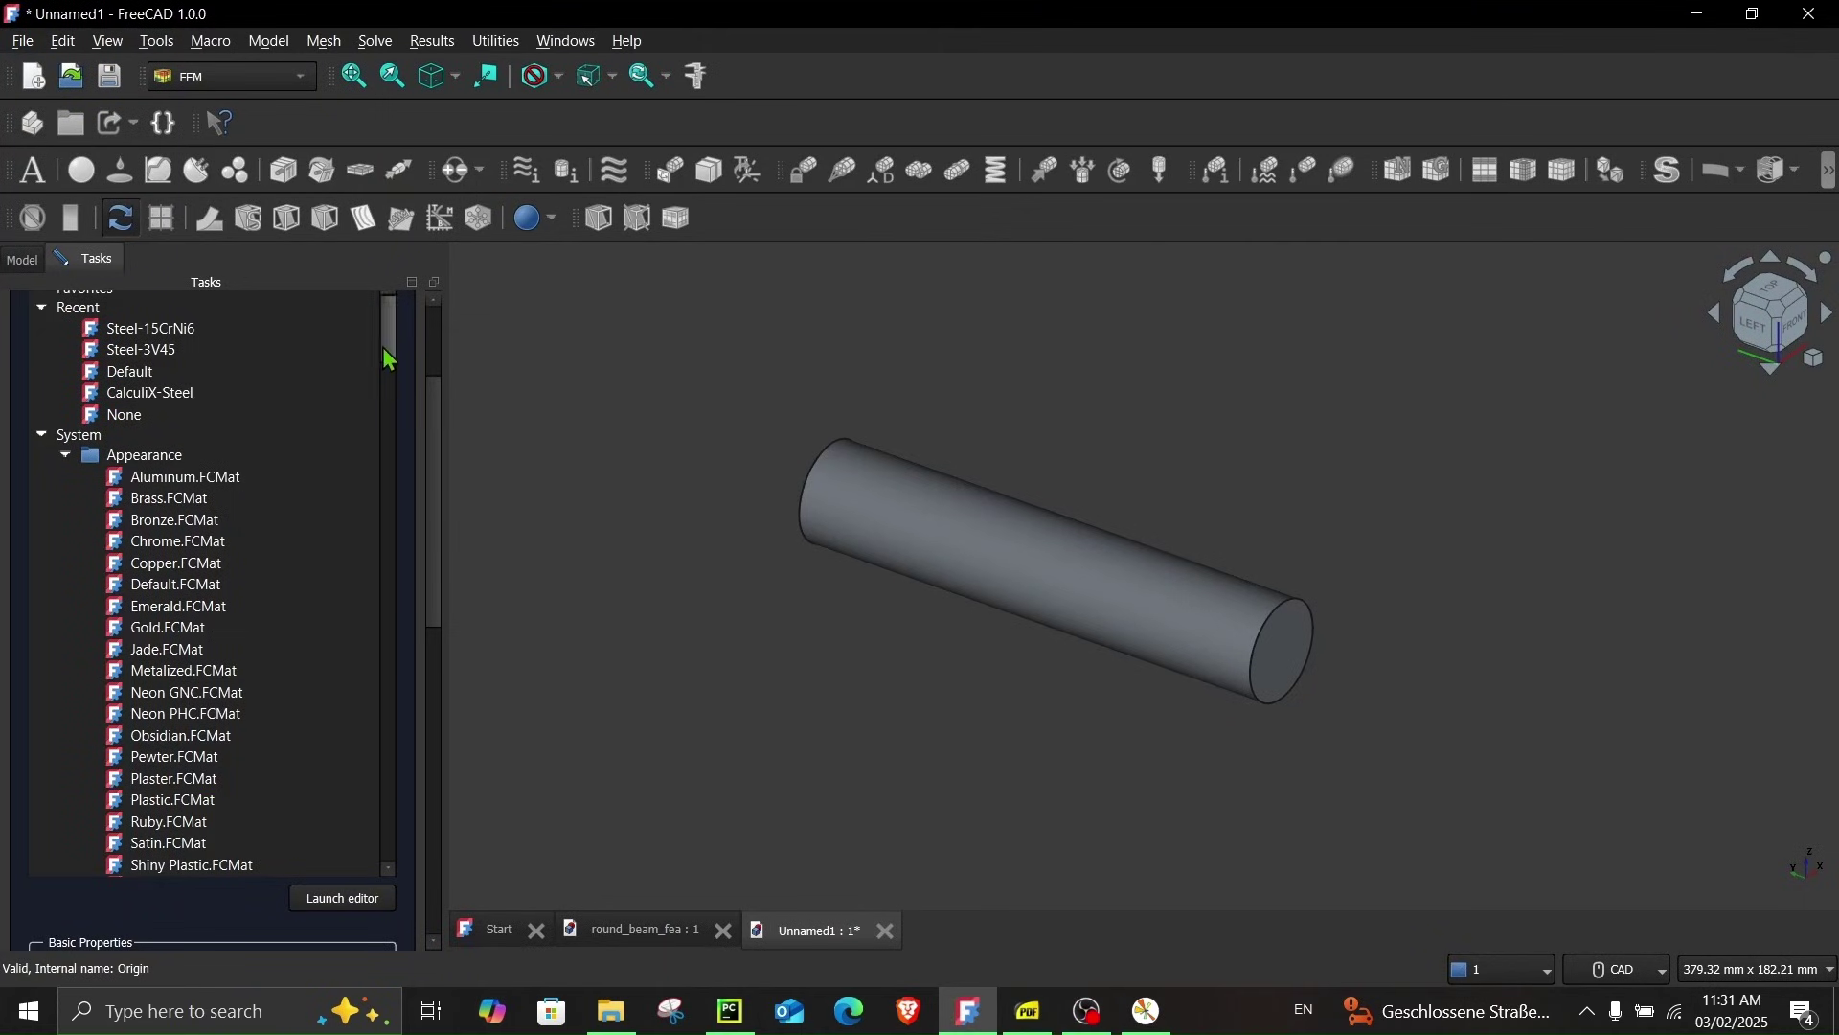
# Choose Steel-15CrNi6 (7800 kg/m^3, 210 GPa, Poisson 0.30) from the material tree's Steel group
pyautogui.moveTo(384, 349); pyautogui.dragTo(437, 702)
pyautogui.click(229, 528)
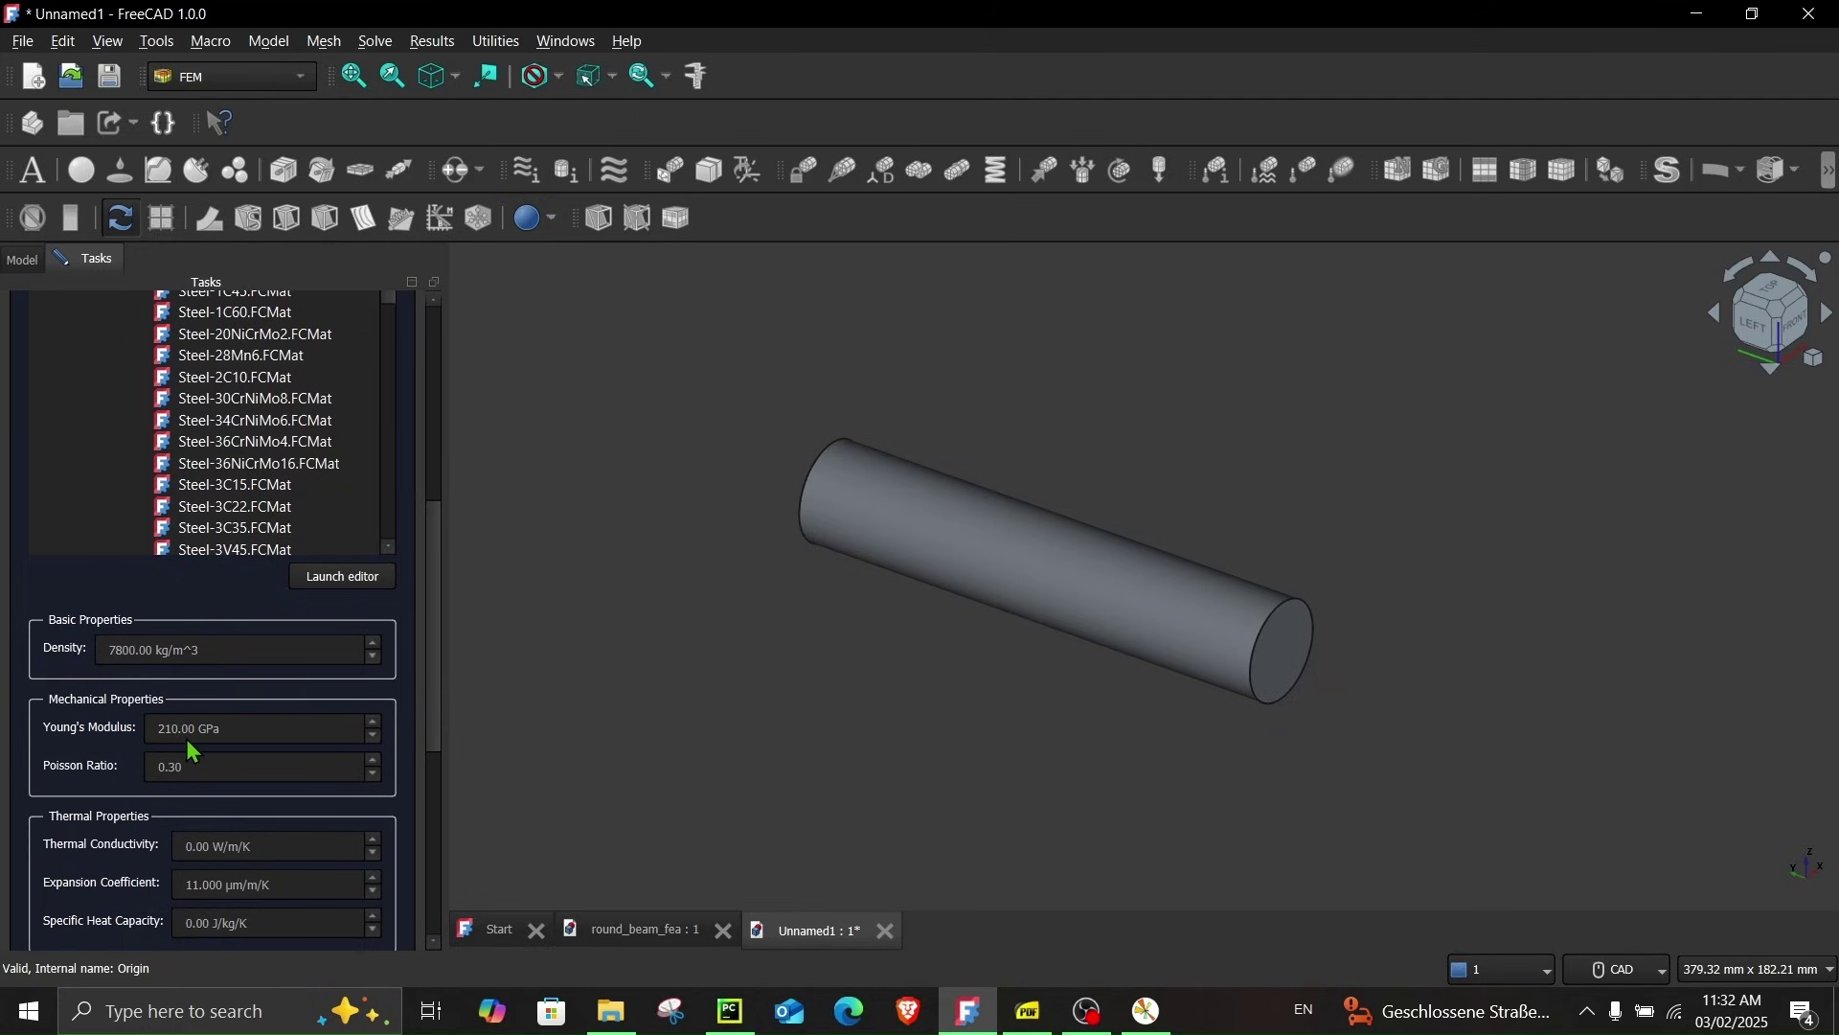
pyautogui.moveTo(431, 606); pyautogui.dragTo(432, 540)
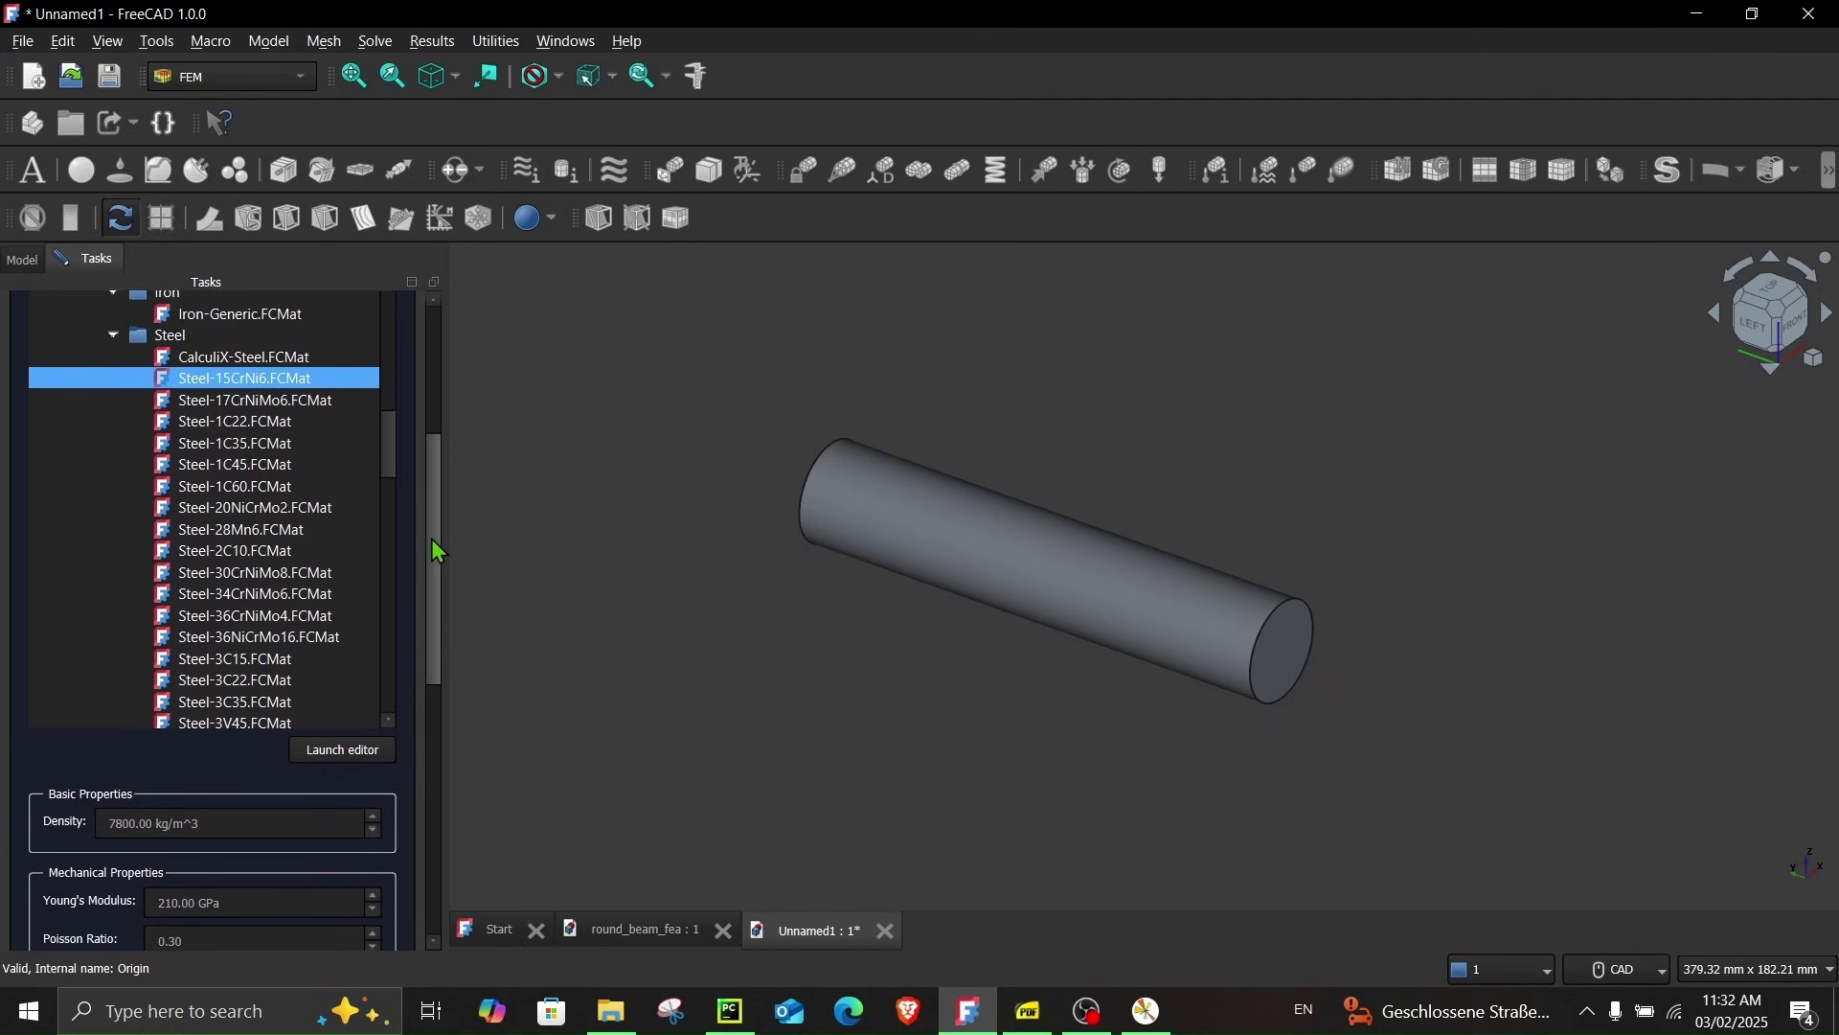
# Inspect Steel-15CrNi6's physical properties in the materials editor, cancel, then confirm the material
pyautogui.click(321, 754)
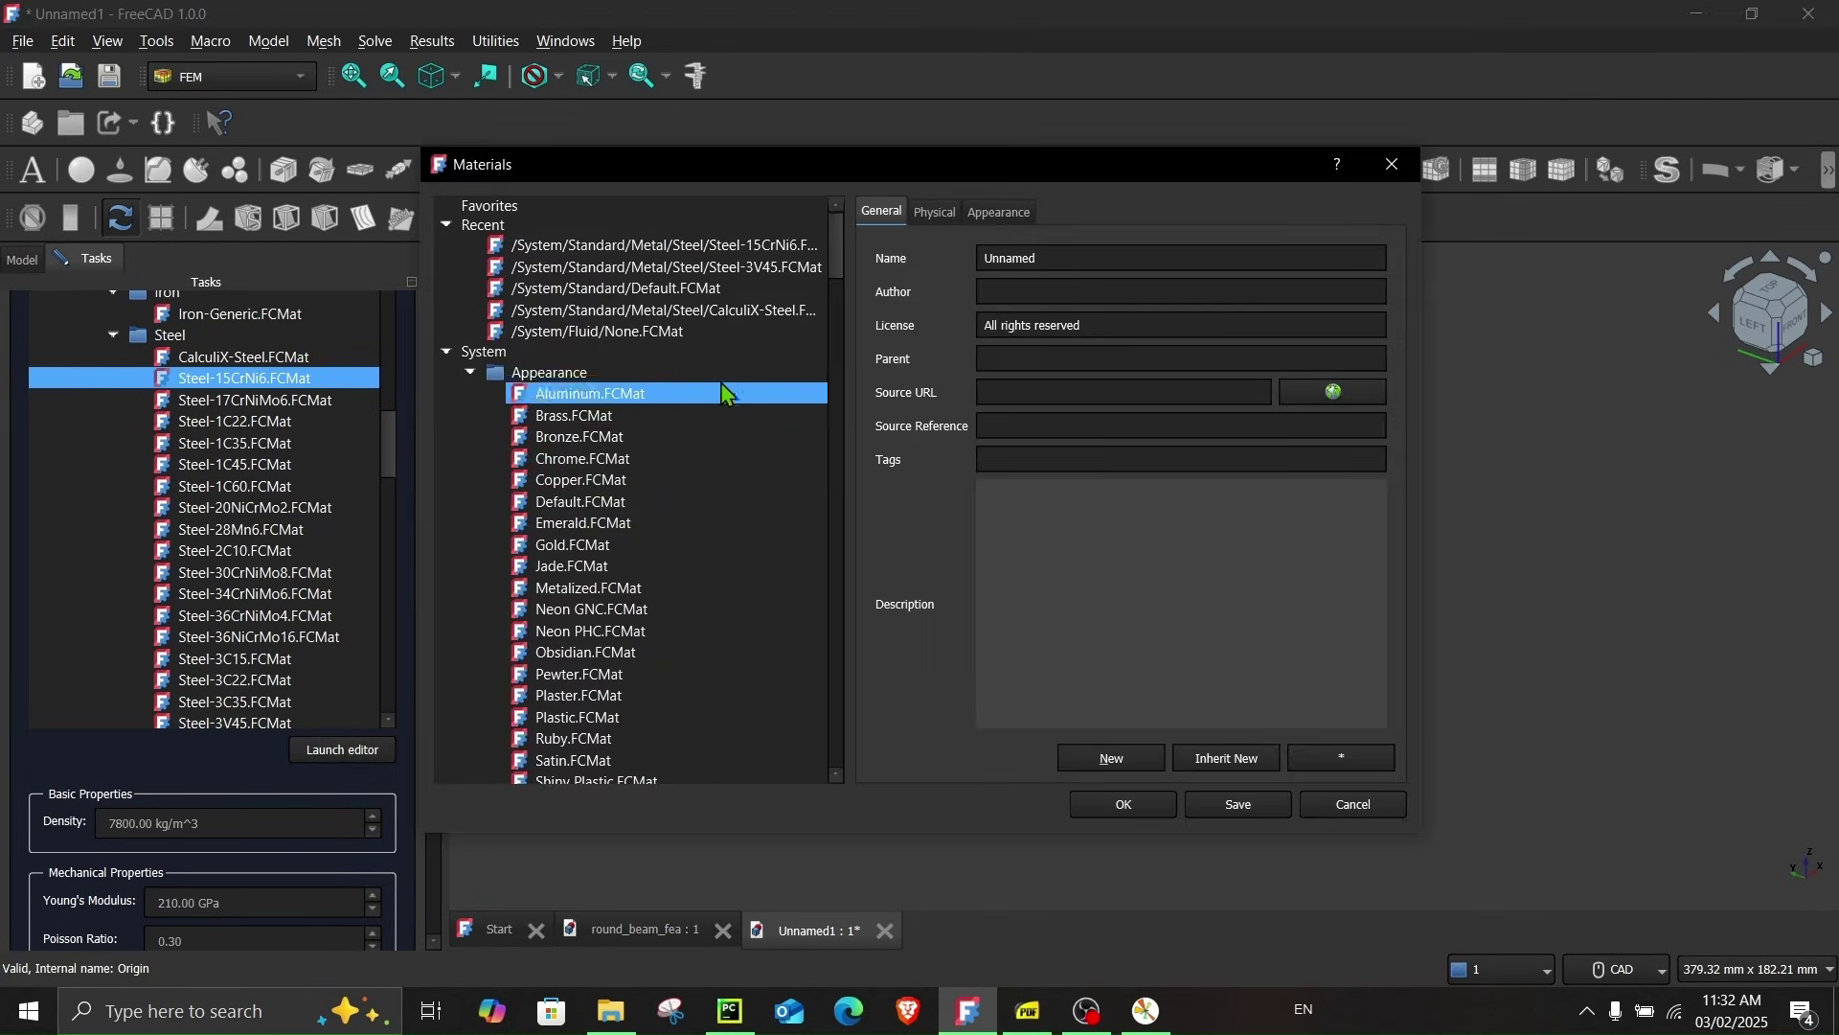
pyautogui.moveTo(838, 262); pyautogui.dragTo(825, 509)
pyautogui.click(661, 509)
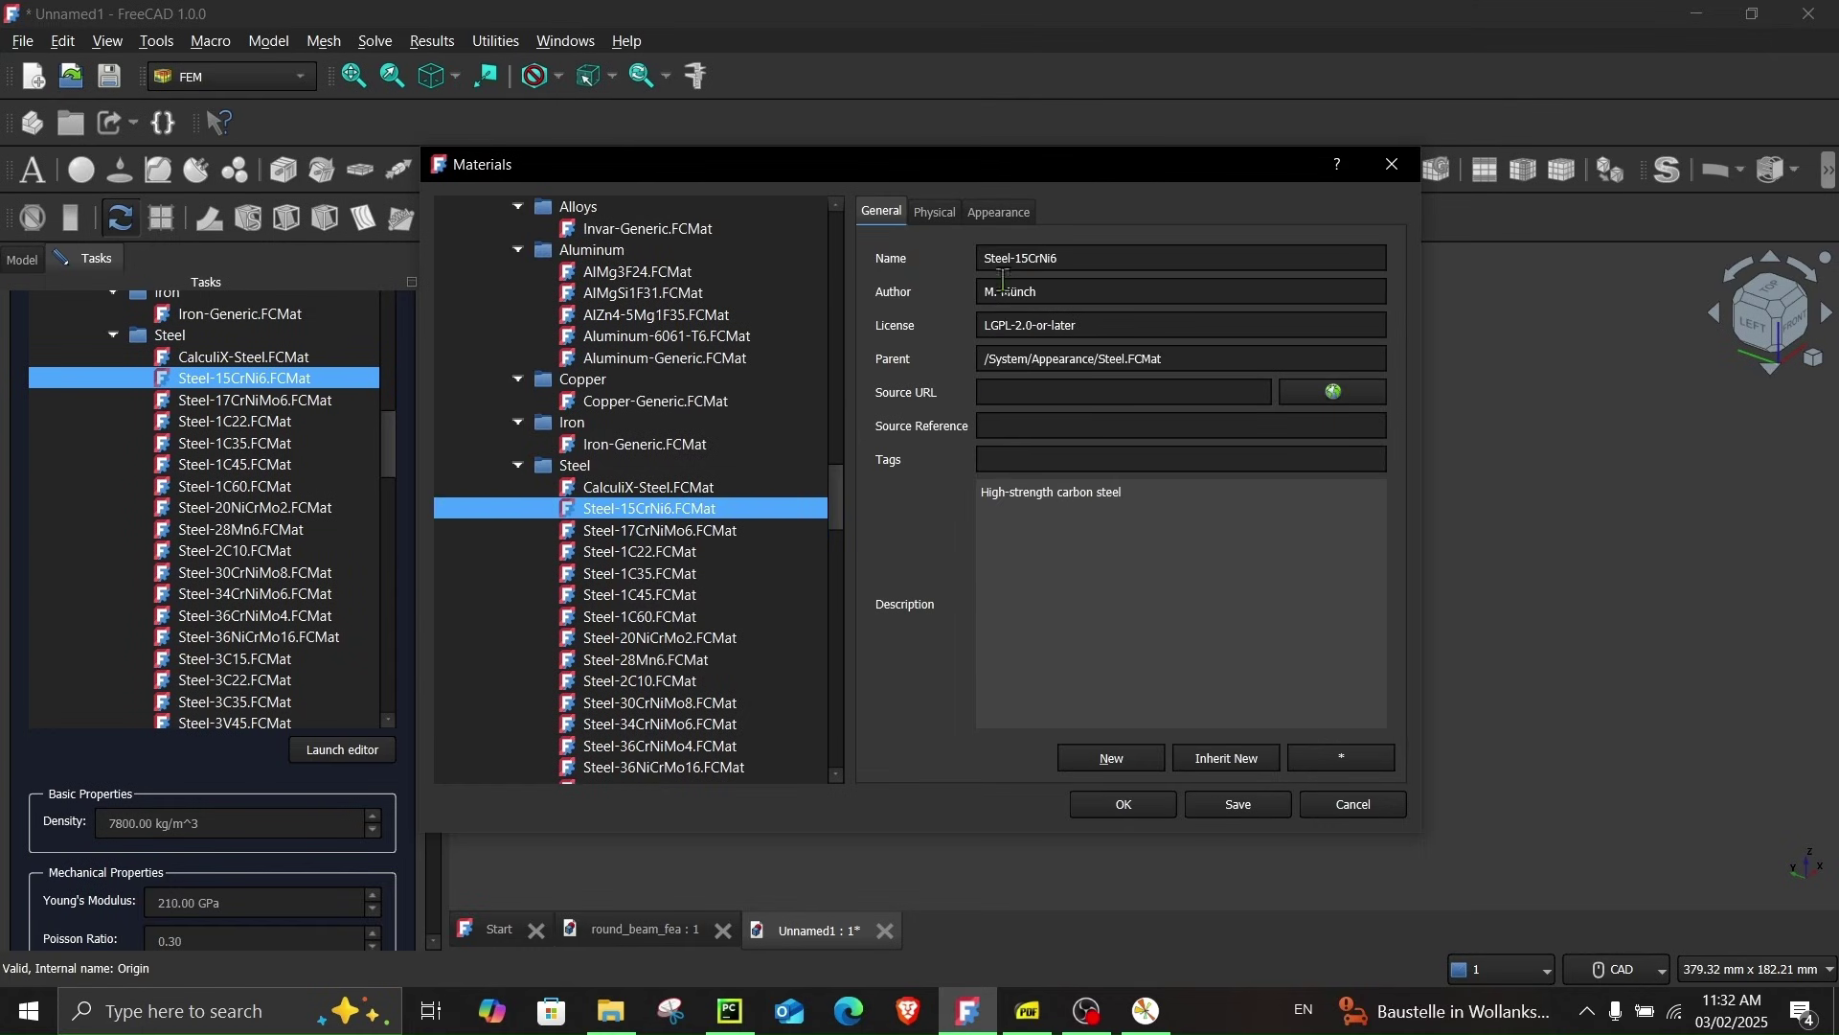
pyautogui.click(935, 212)
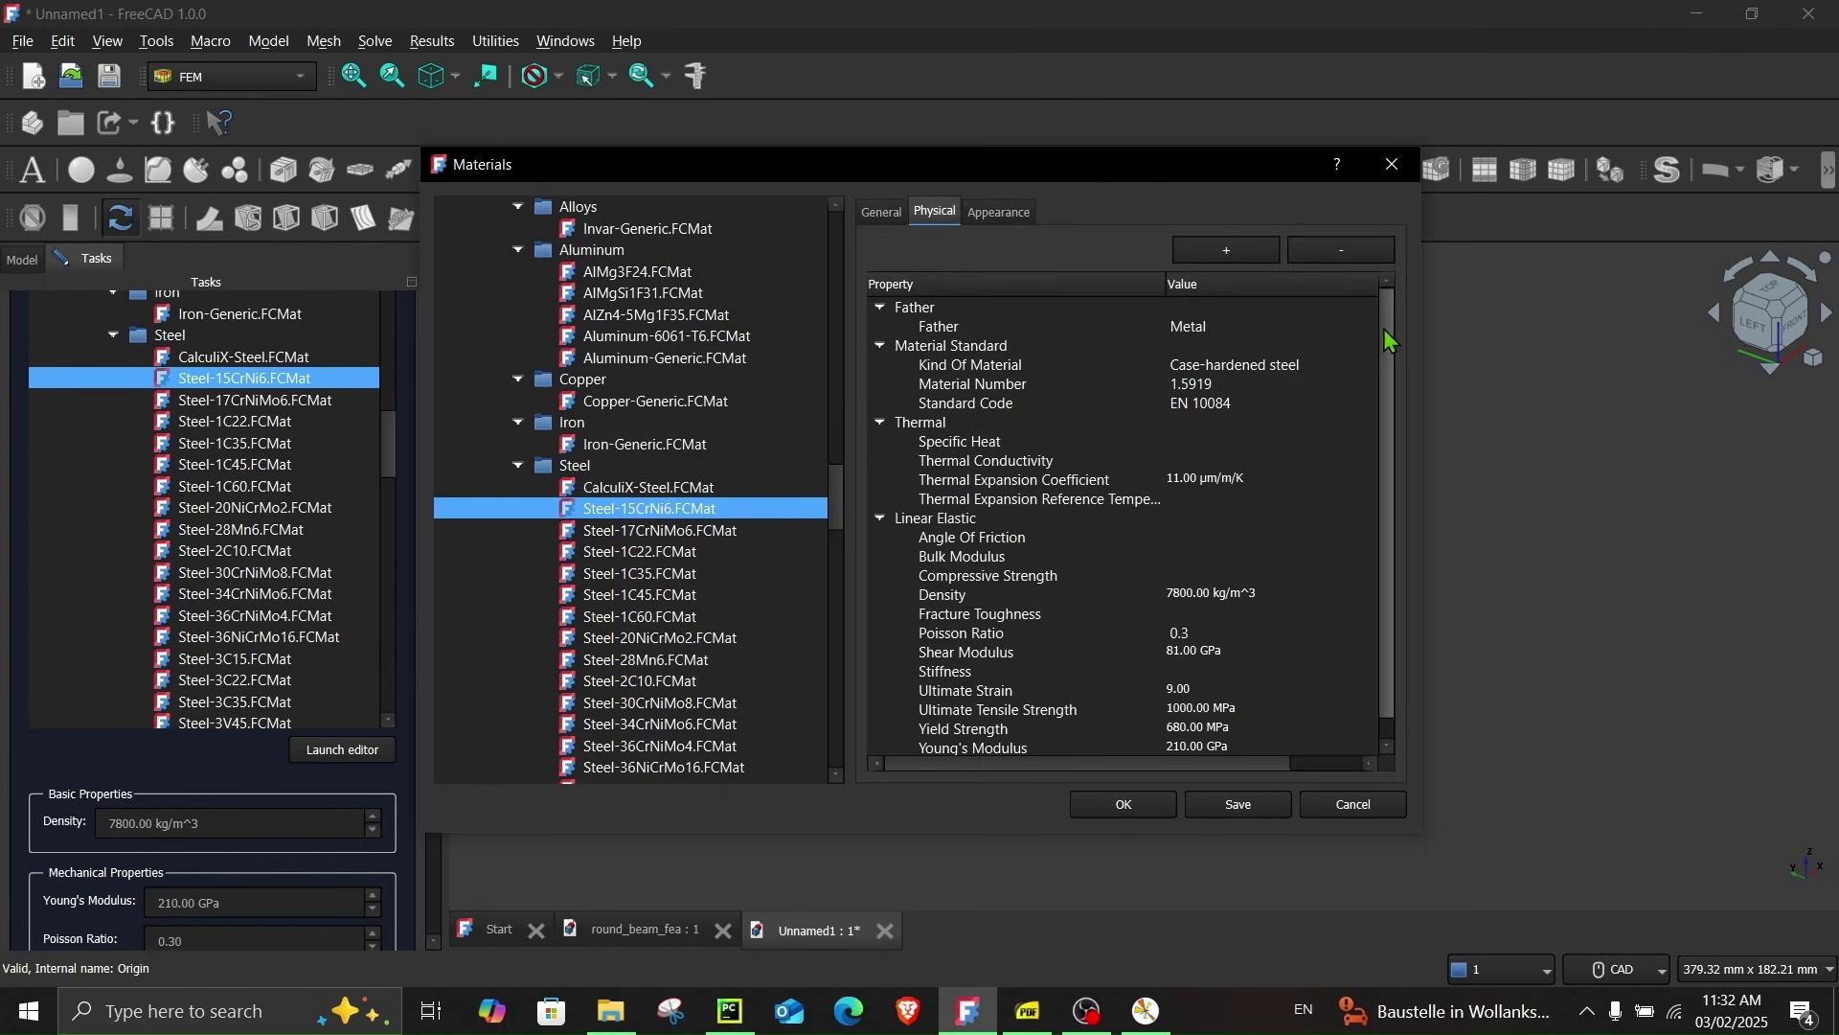
pyautogui.scroll(-1, 1391, 340)
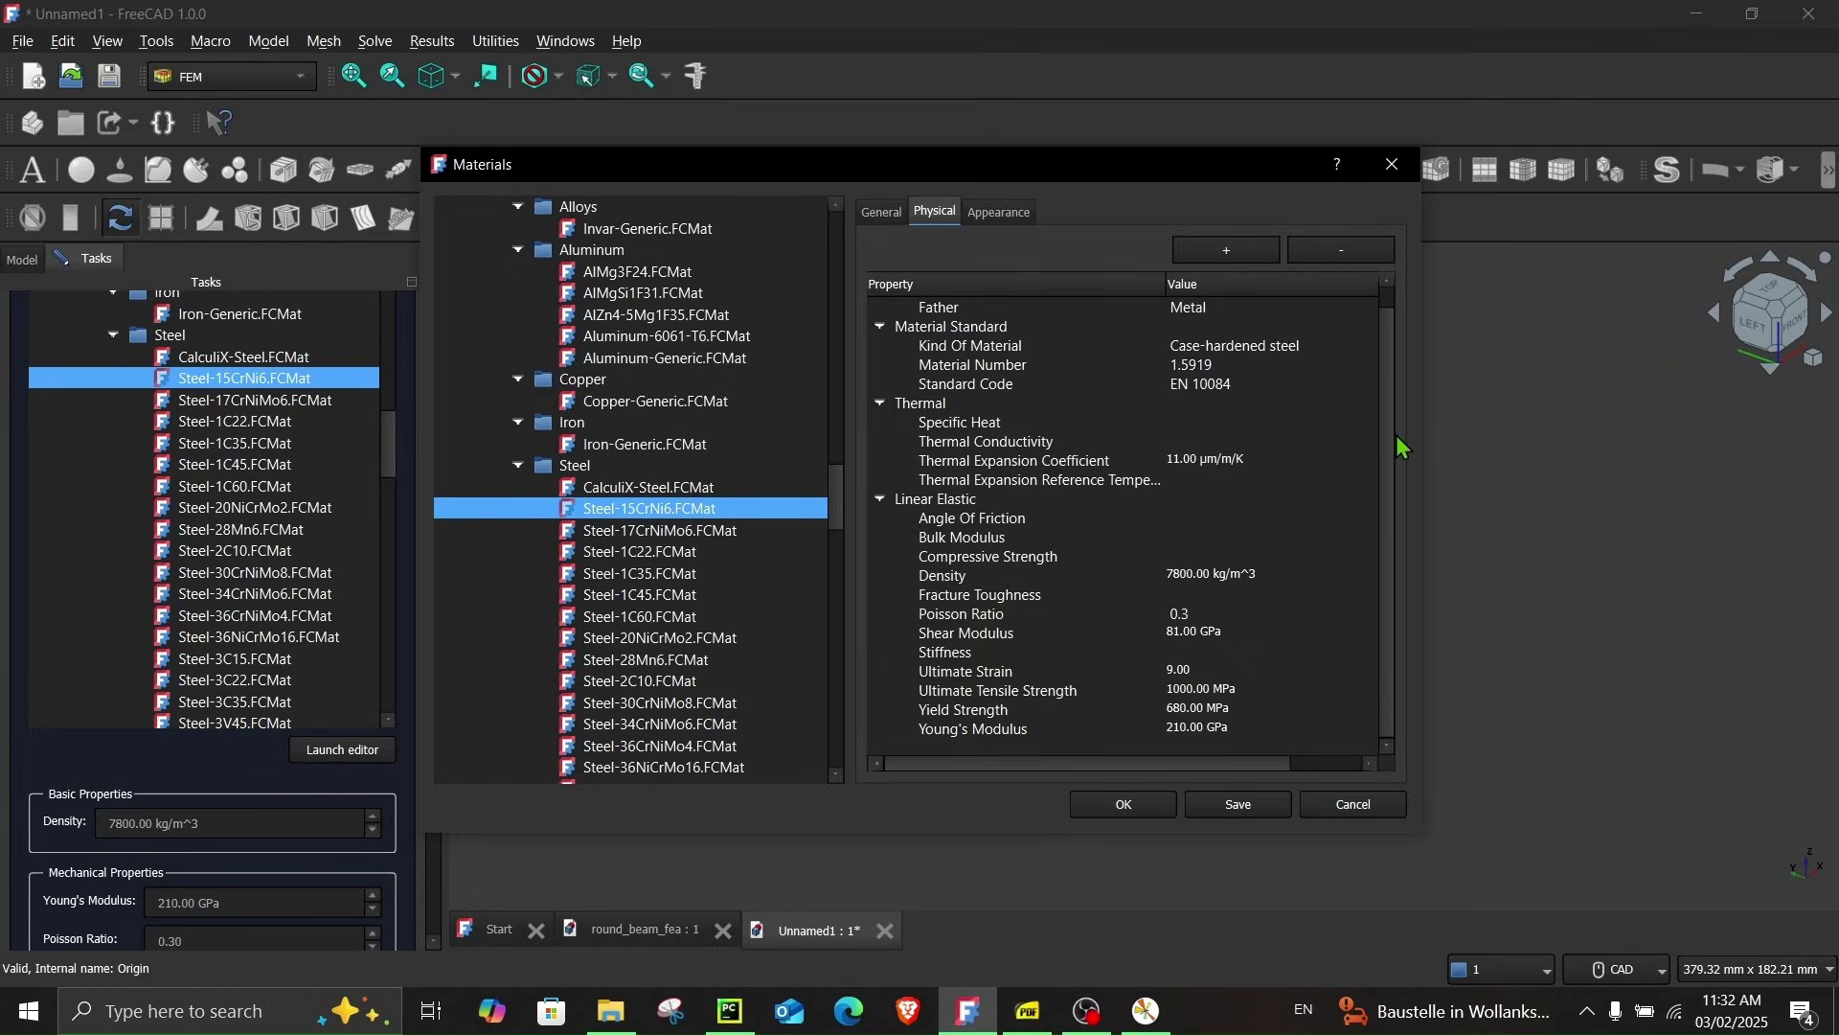
pyautogui.click(1354, 803)
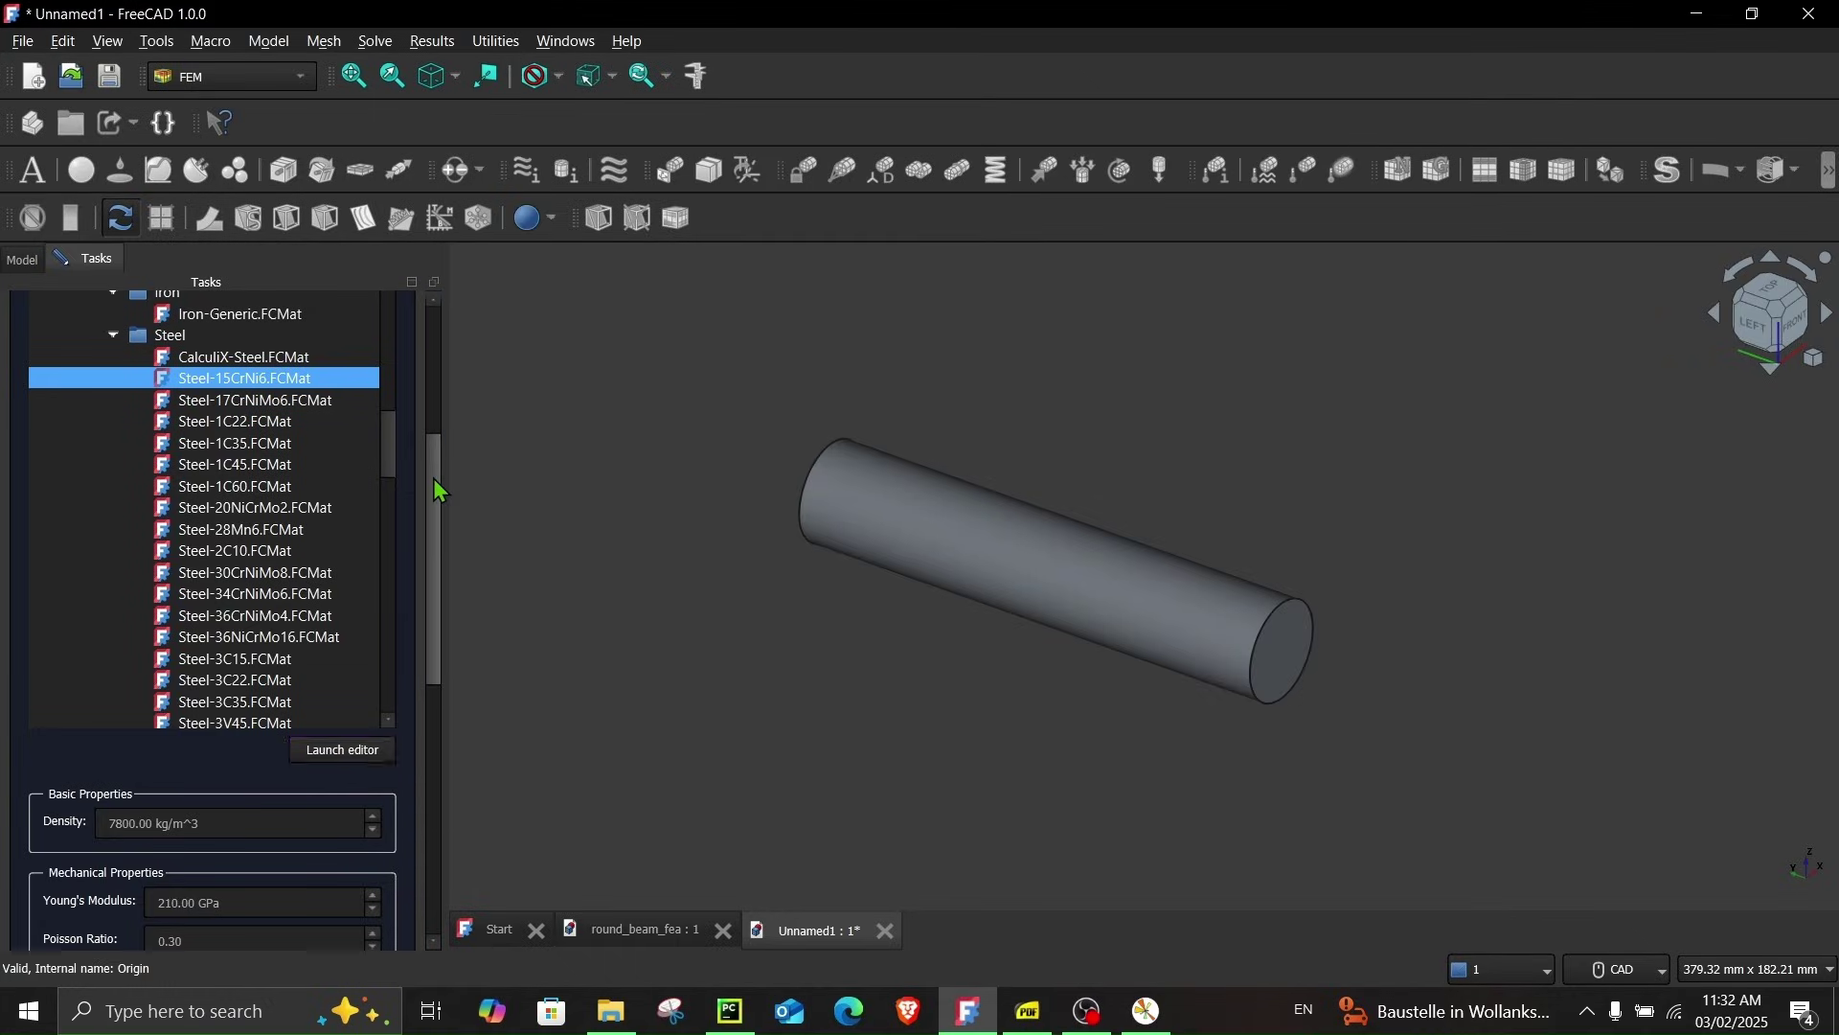
pyautogui.moveTo(440, 485); pyautogui.dragTo(443, 334)
pyautogui.click(138, 326)
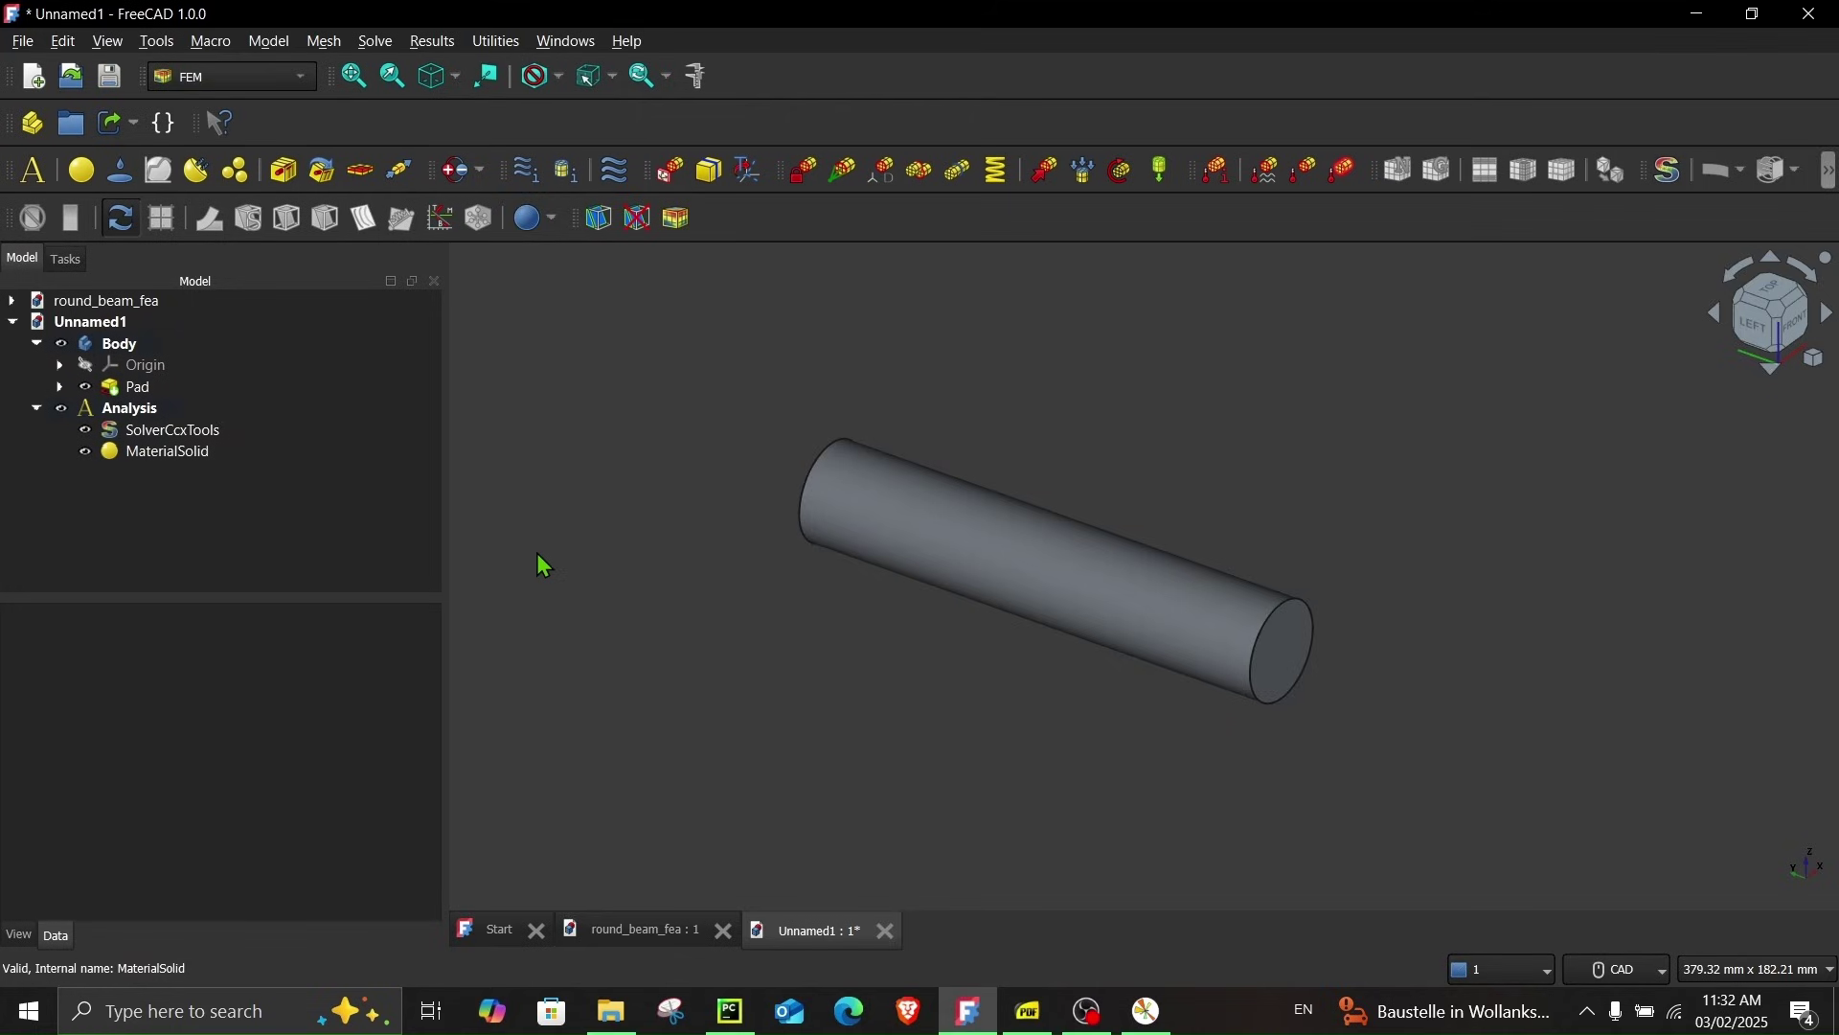
# Add a fixed boundary condition on the beam's left end face Pad:Face2
pyautogui.moveTo(710, 648); pyautogui.dragTo(810, 682, button='middle')
pyautogui.scroll(2, 769, 563)
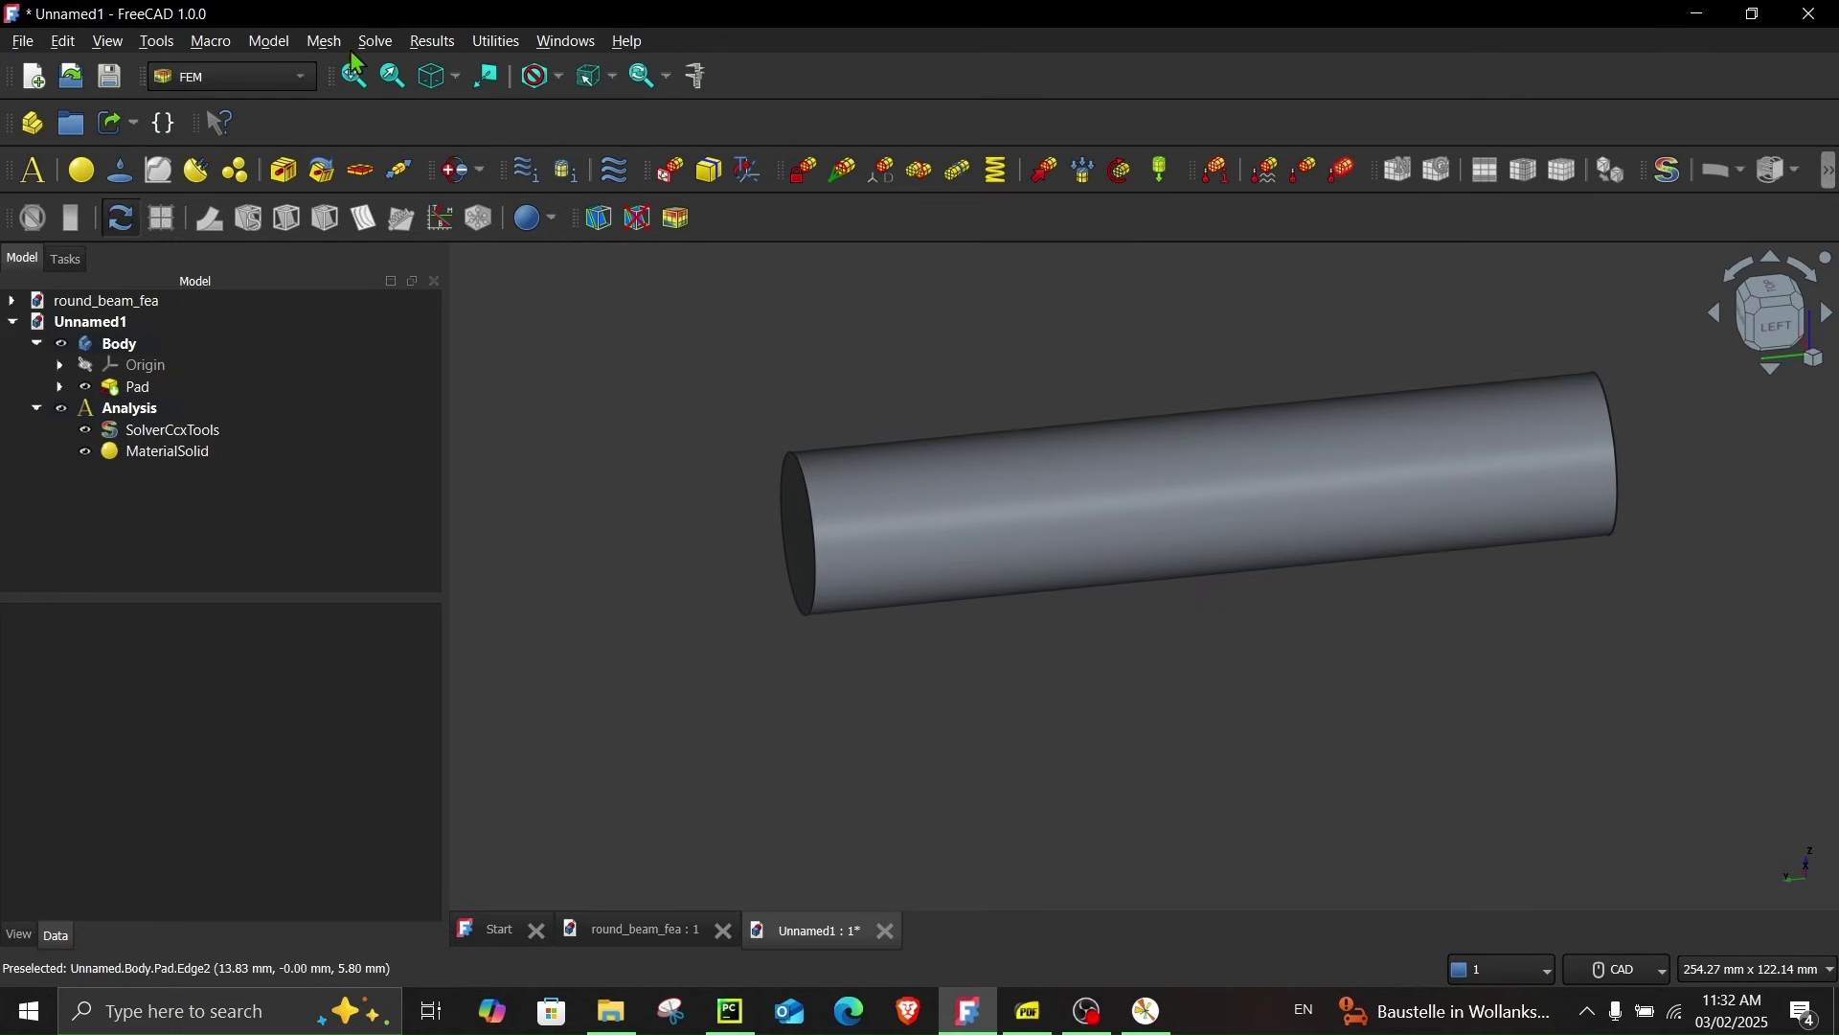
pyautogui.click(269, 41)
pyautogui.moveTo(392, 260)
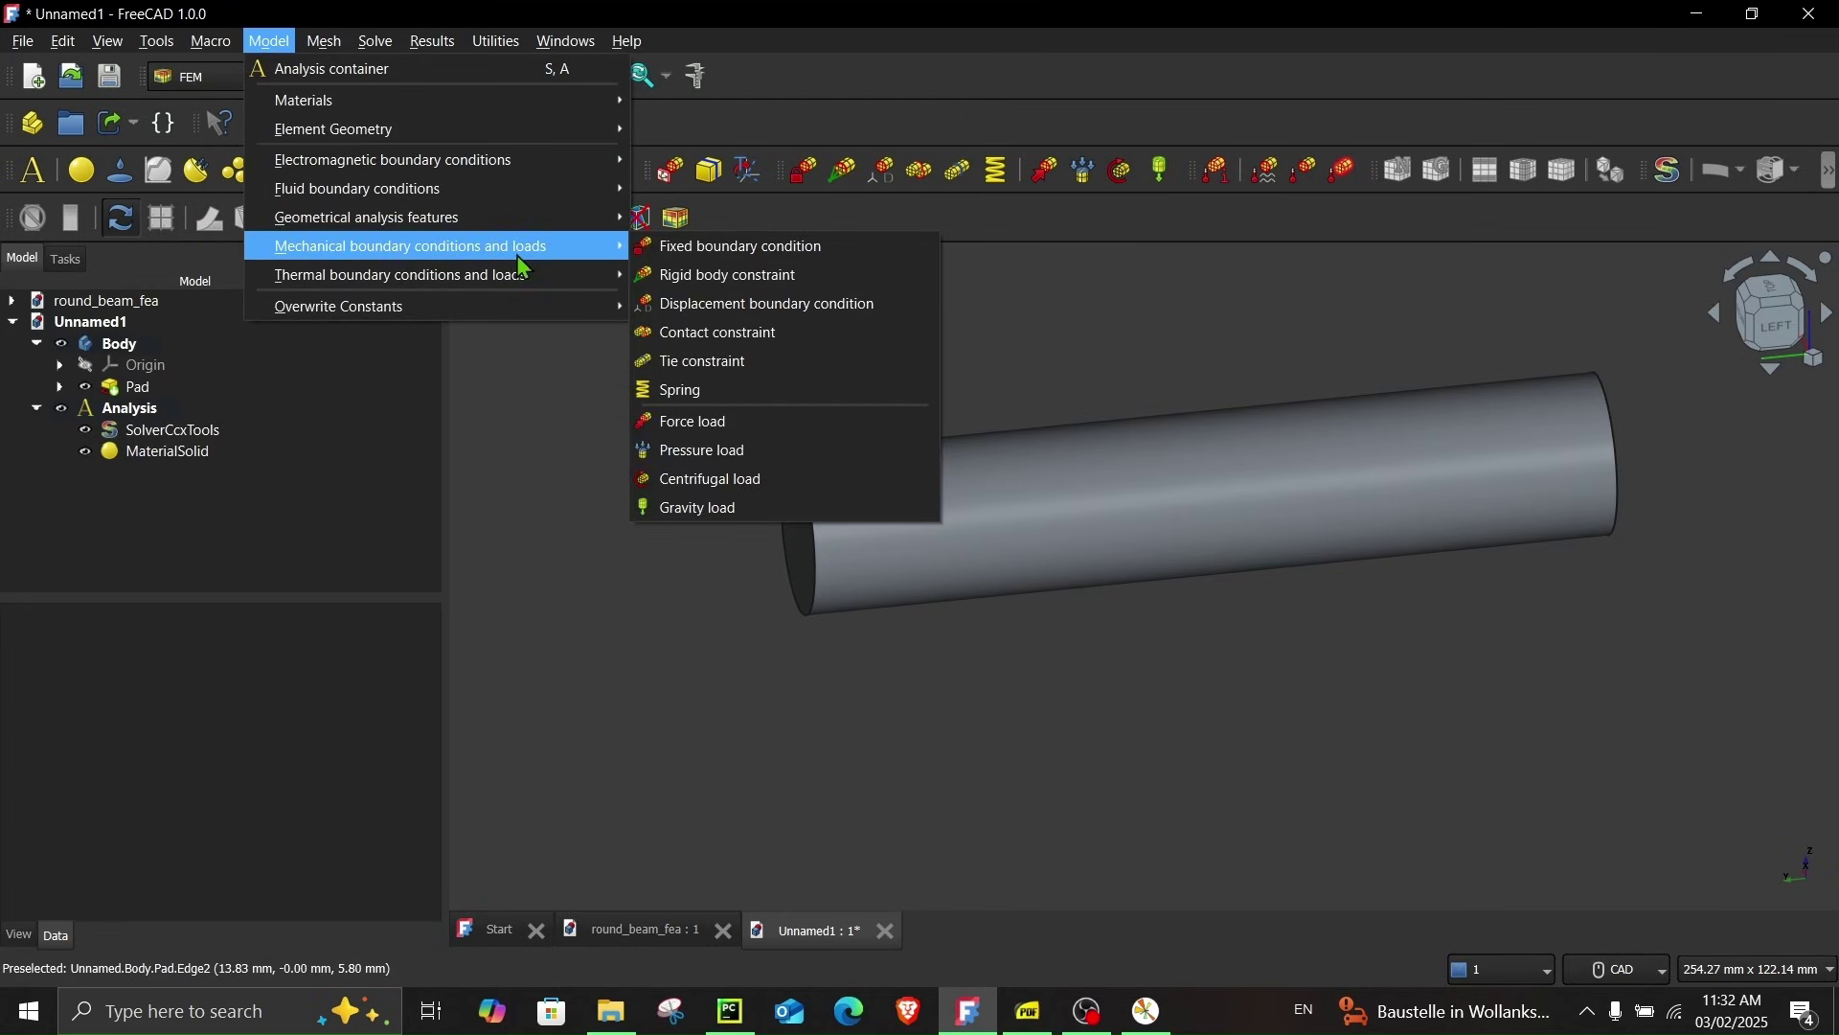
pyautogui.click(748, 249)
pyautogui.scroll(1, 750, 515)
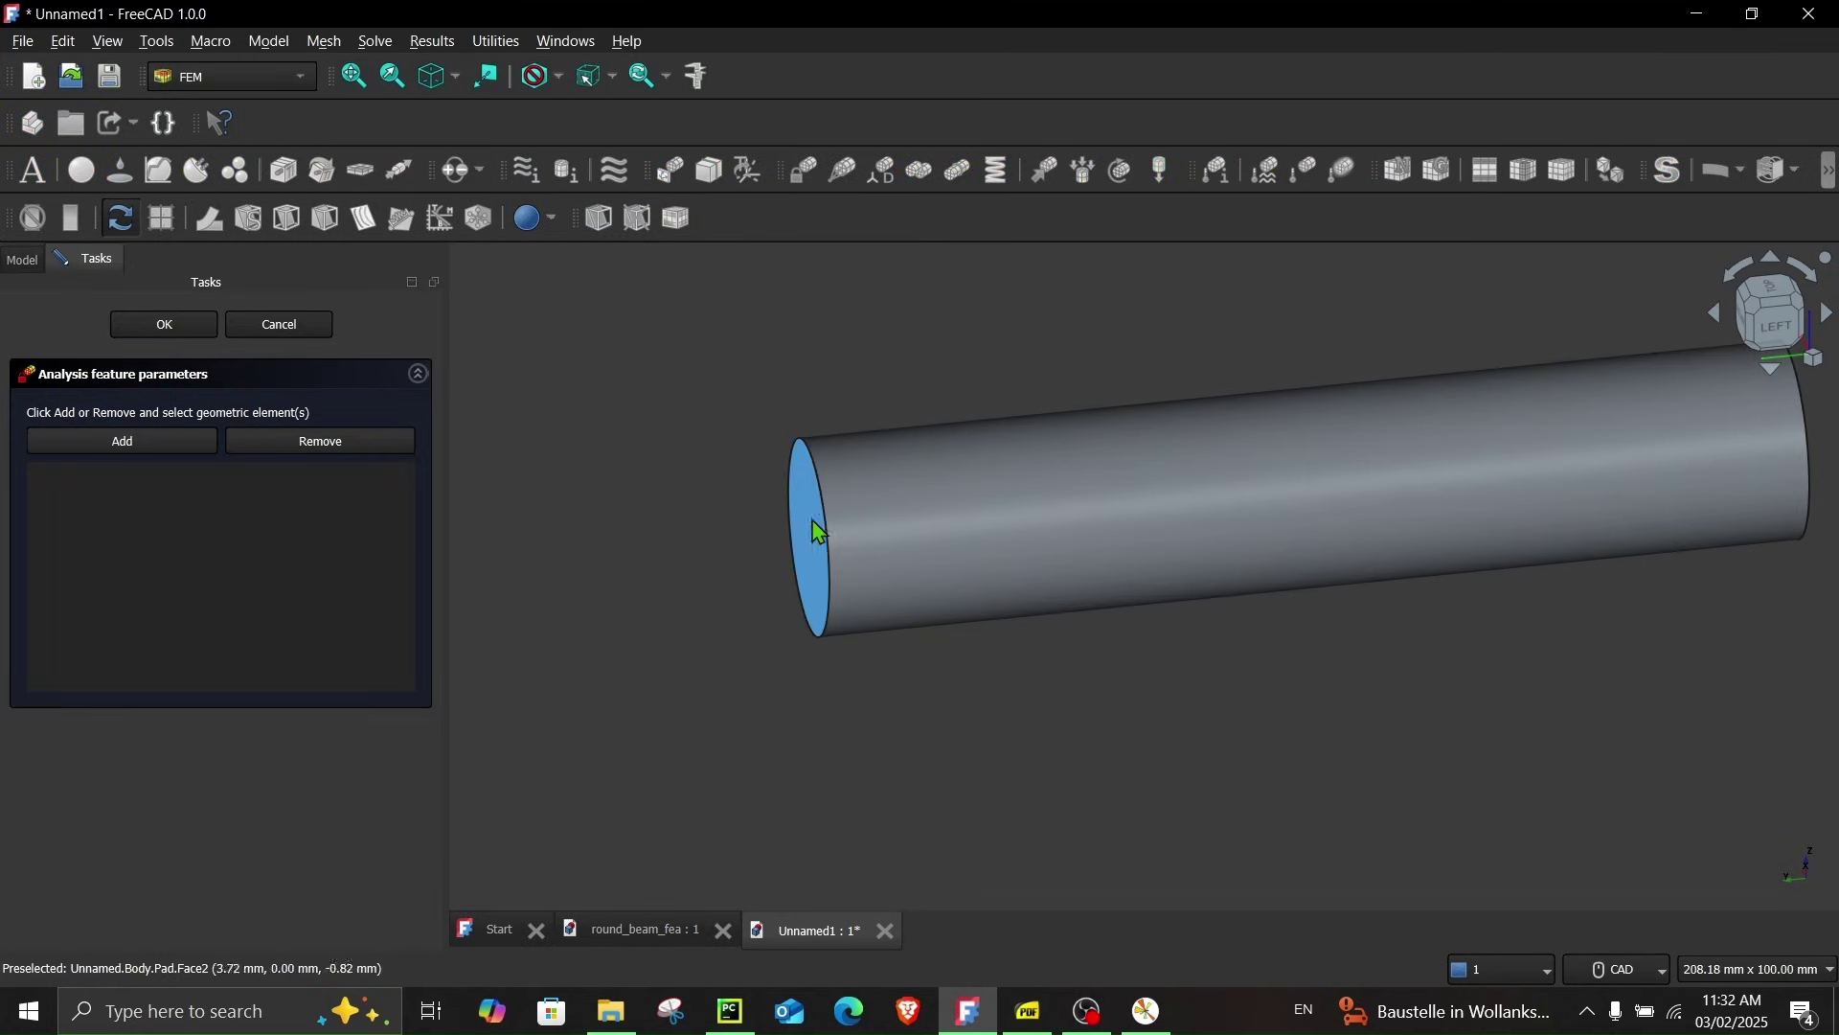
pyautogui.click(154, 446)
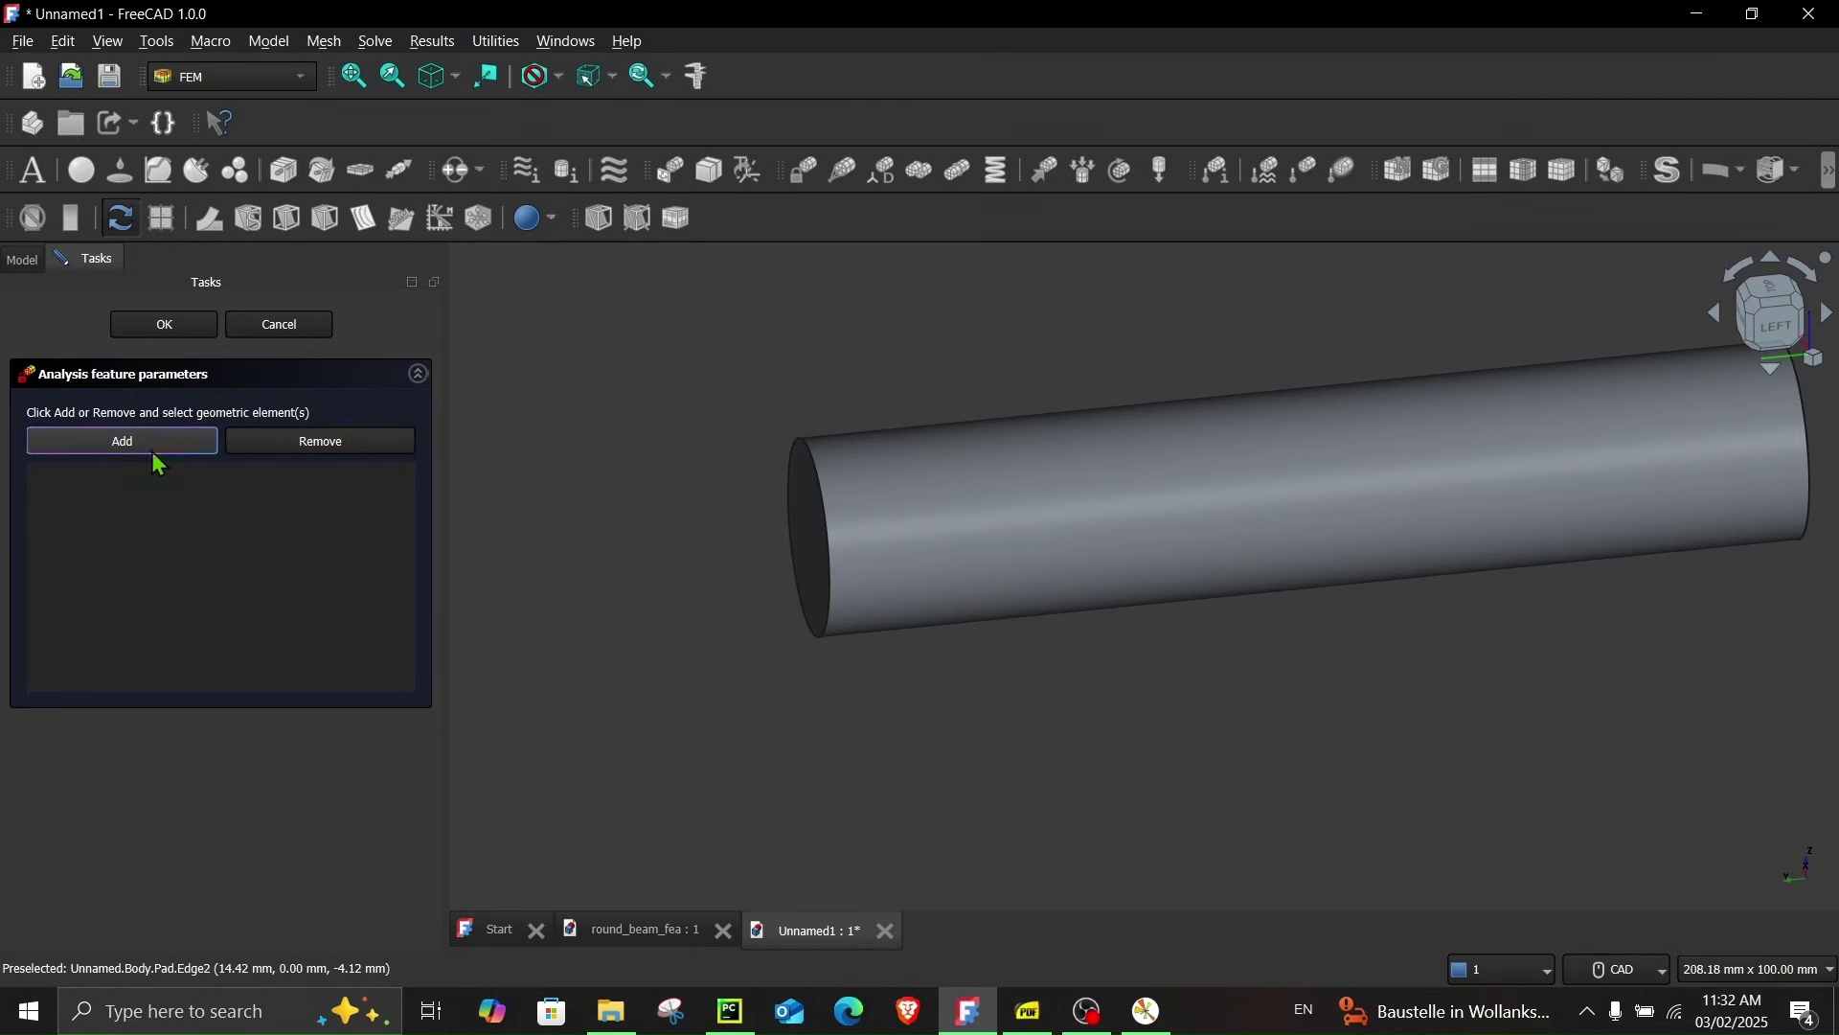
pyautogui.scroll(1, 814, 535)
pyautogui.click(793, 551)
pyautogui.scroll(-3, 756, 565)
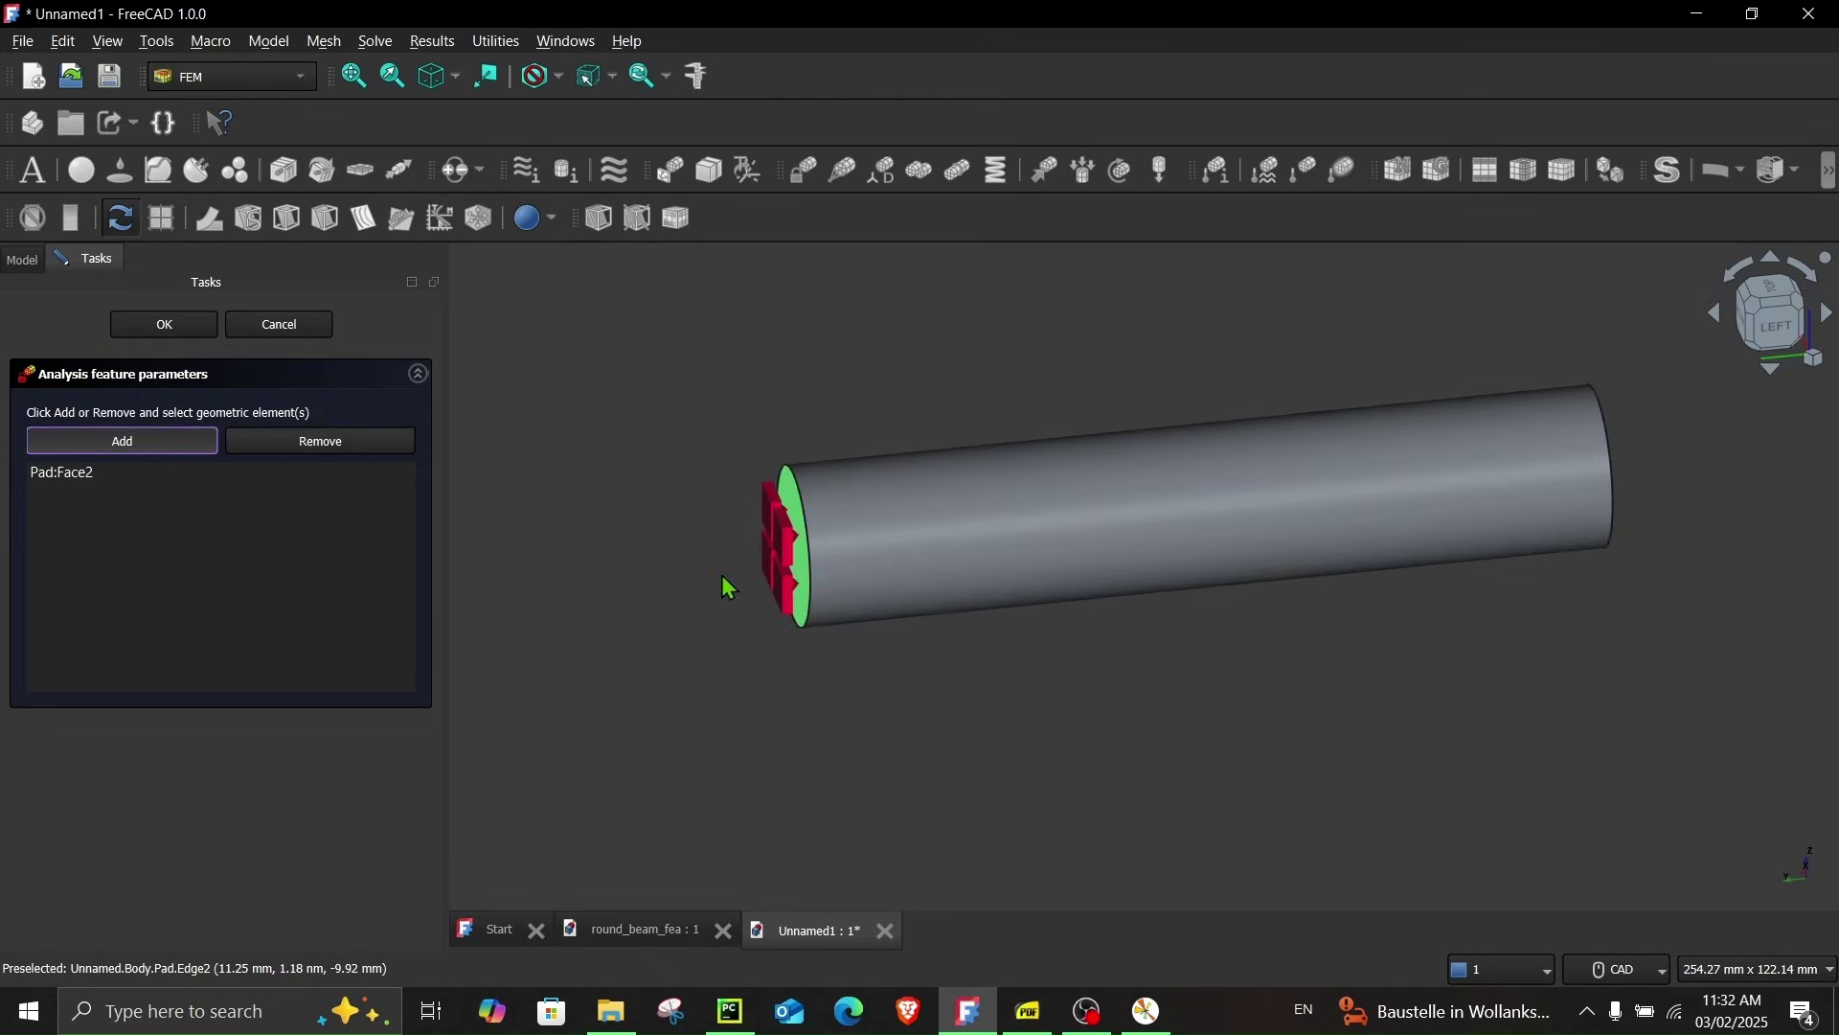
pyautogui.click(164, 324)
pyautogui.moveTo(1199, 654); pyautogui.dragTo(875, 680, button='middle')
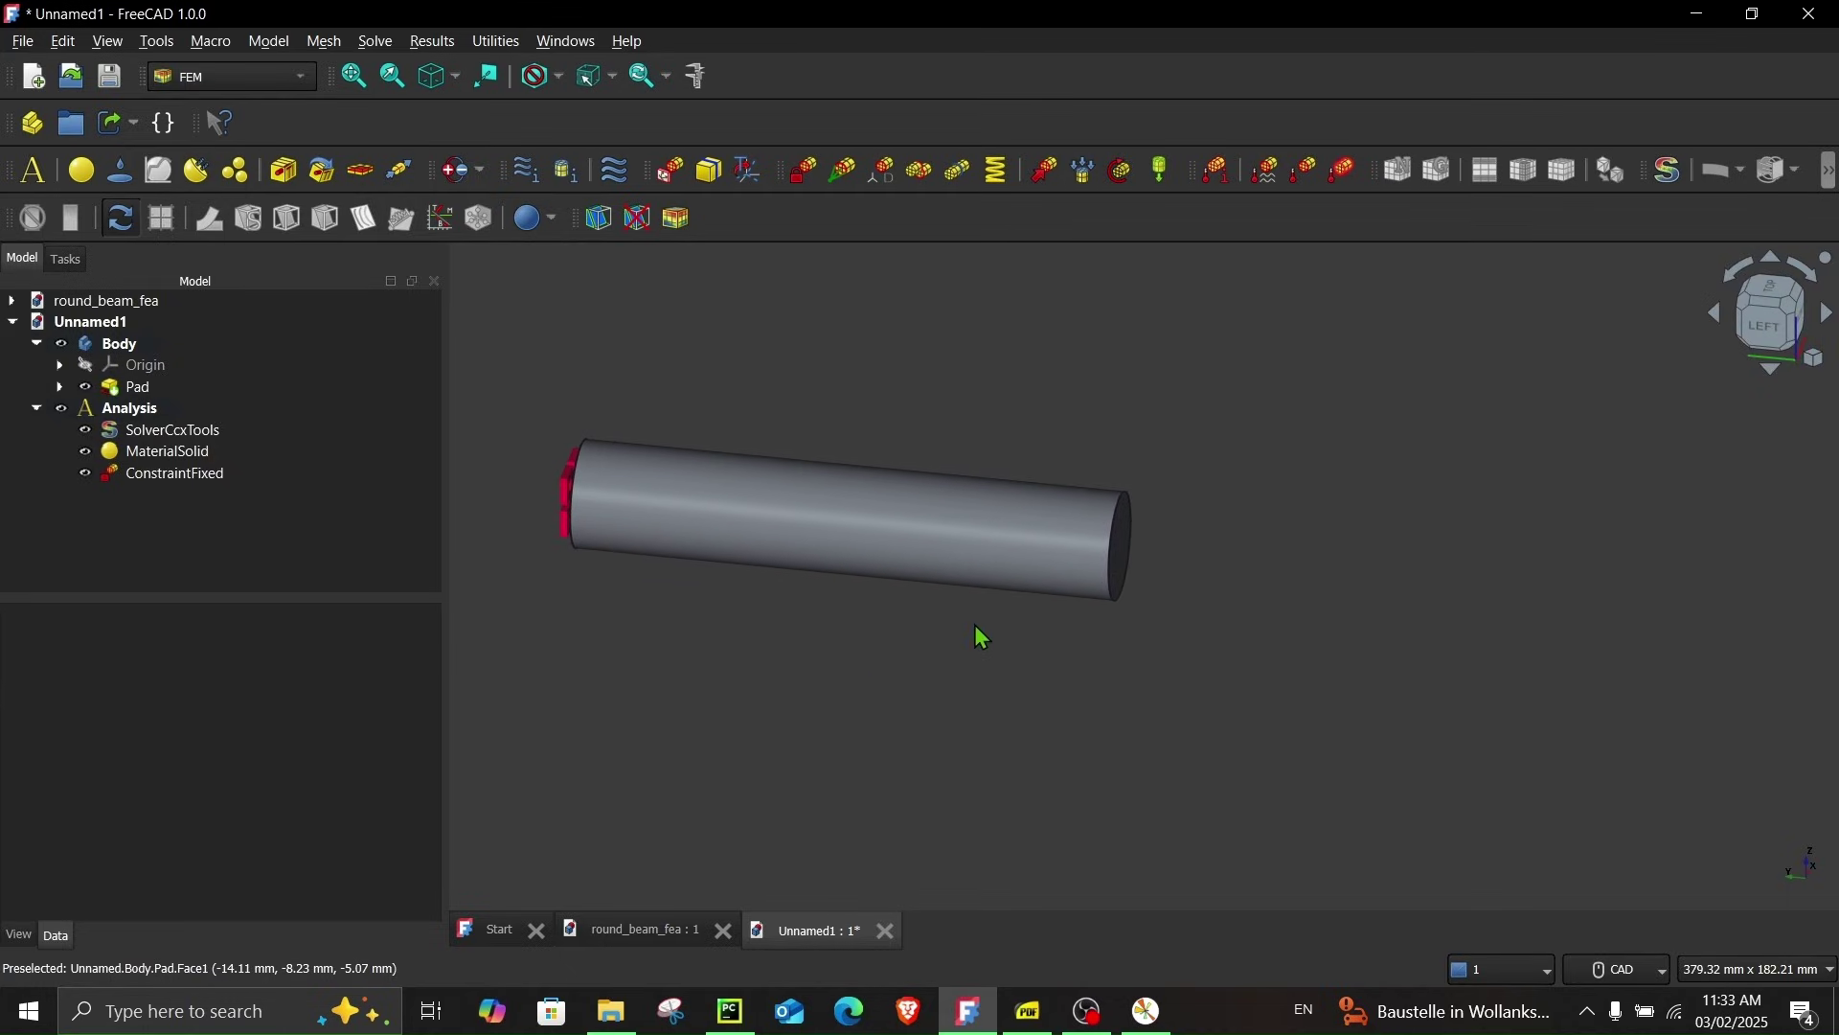
# Centre the beam's free end in view and create a force load
pyautogui.scroll(2, 1129, 533)
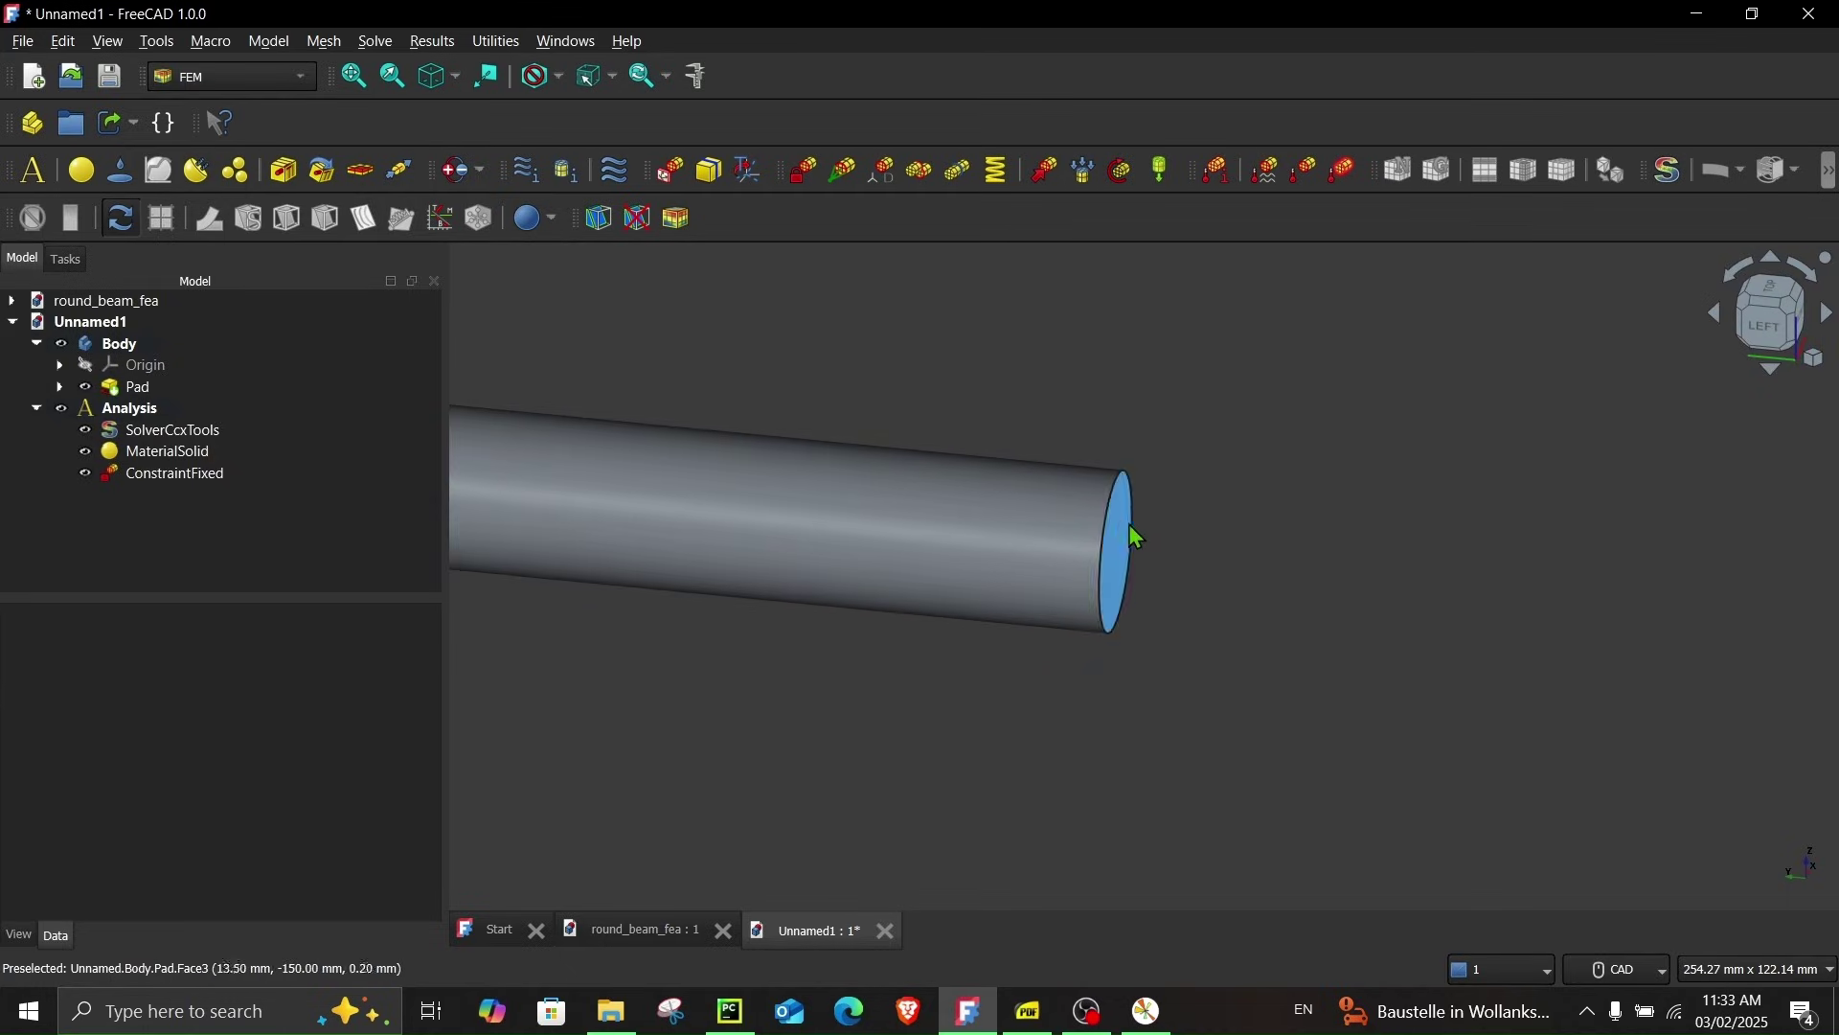
pyautogui.scroll(2, 1121, 533)
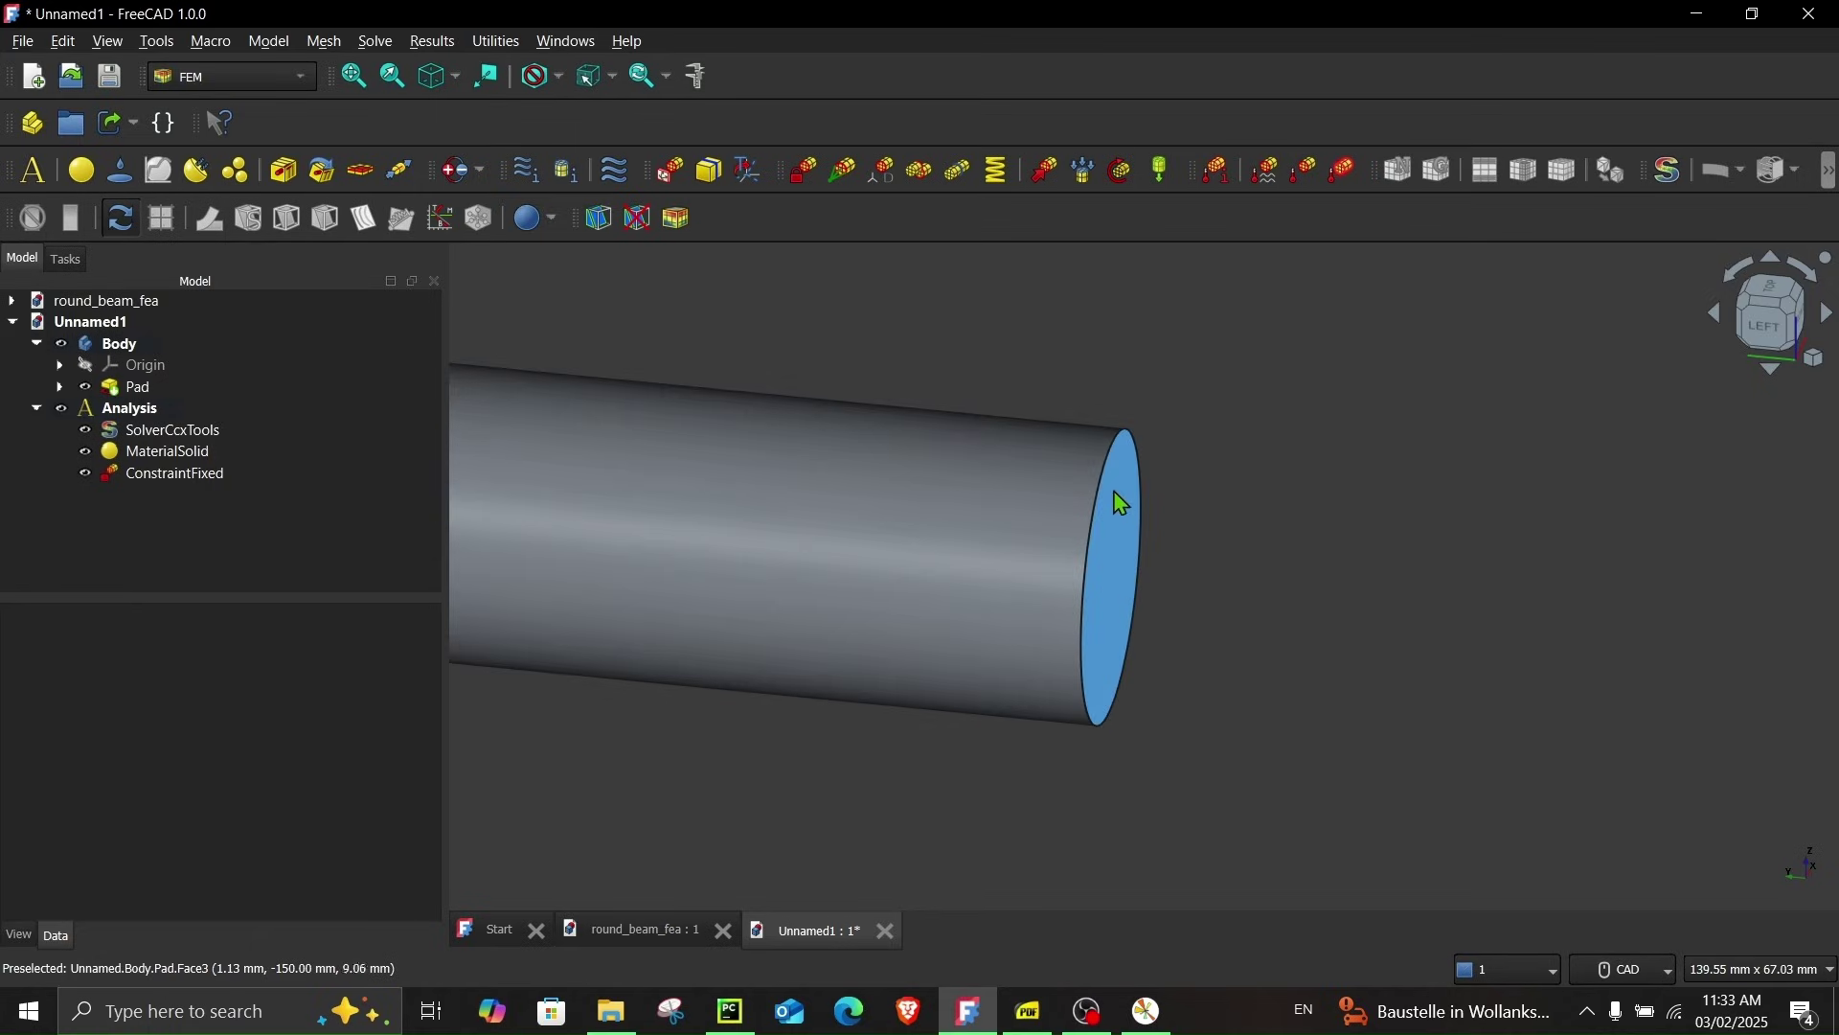
pyautogui.scroll(-1, 1098, 408)
pyautogui.moveTo(1051, 281); pyautogui.dragTo(1129, 406, button='middle')
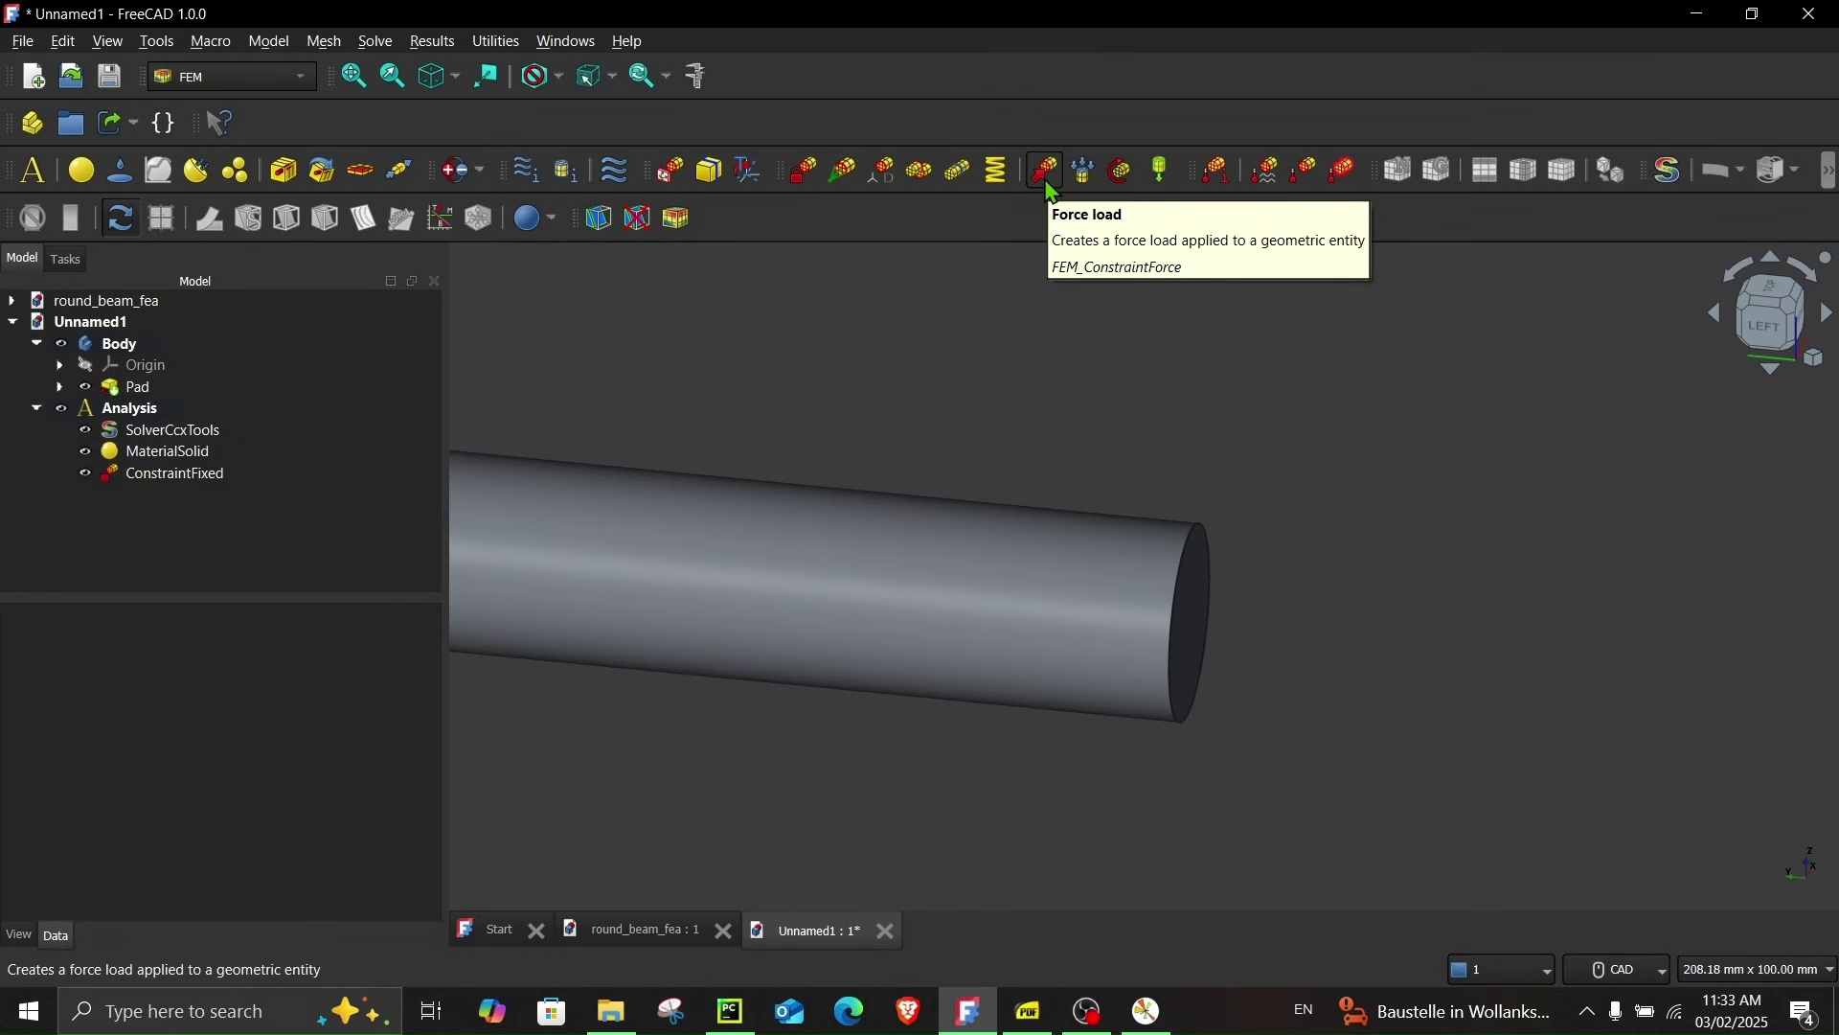
pyautogui.click(269, 41)
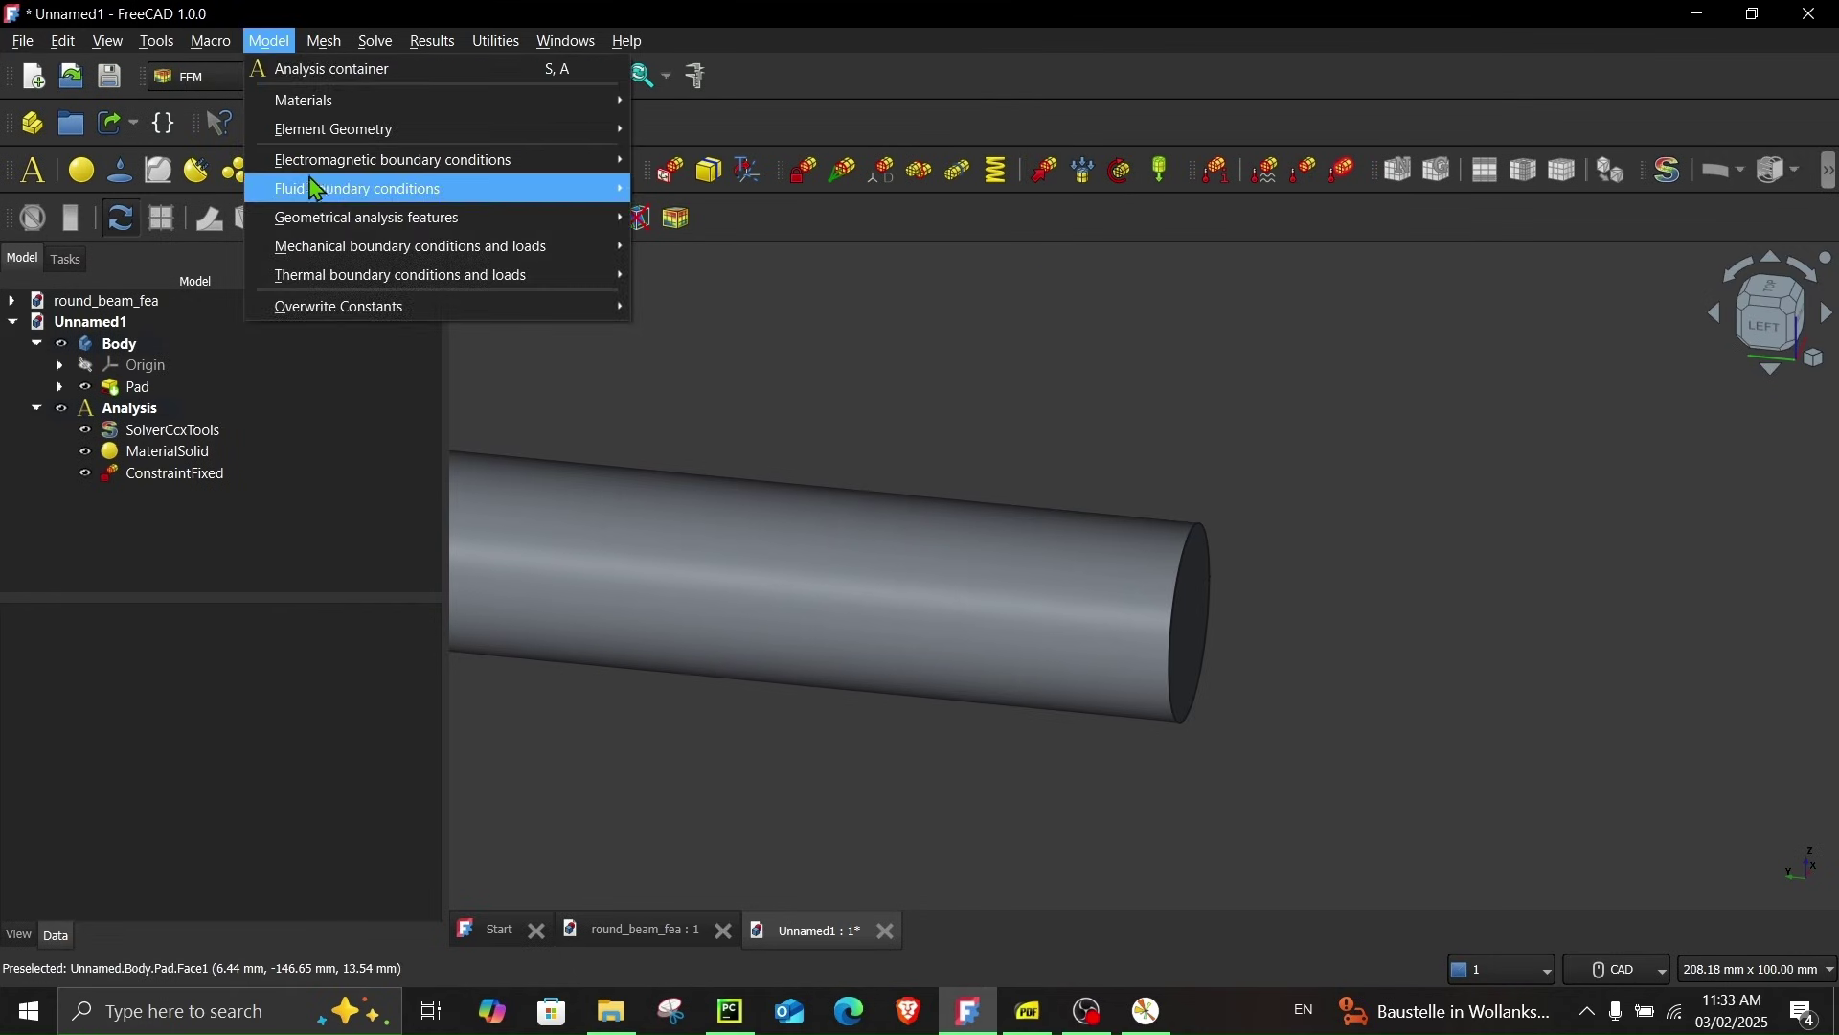
pyautogui.moveTo(373, 176)
pyautogui.moveTo(373, 251)
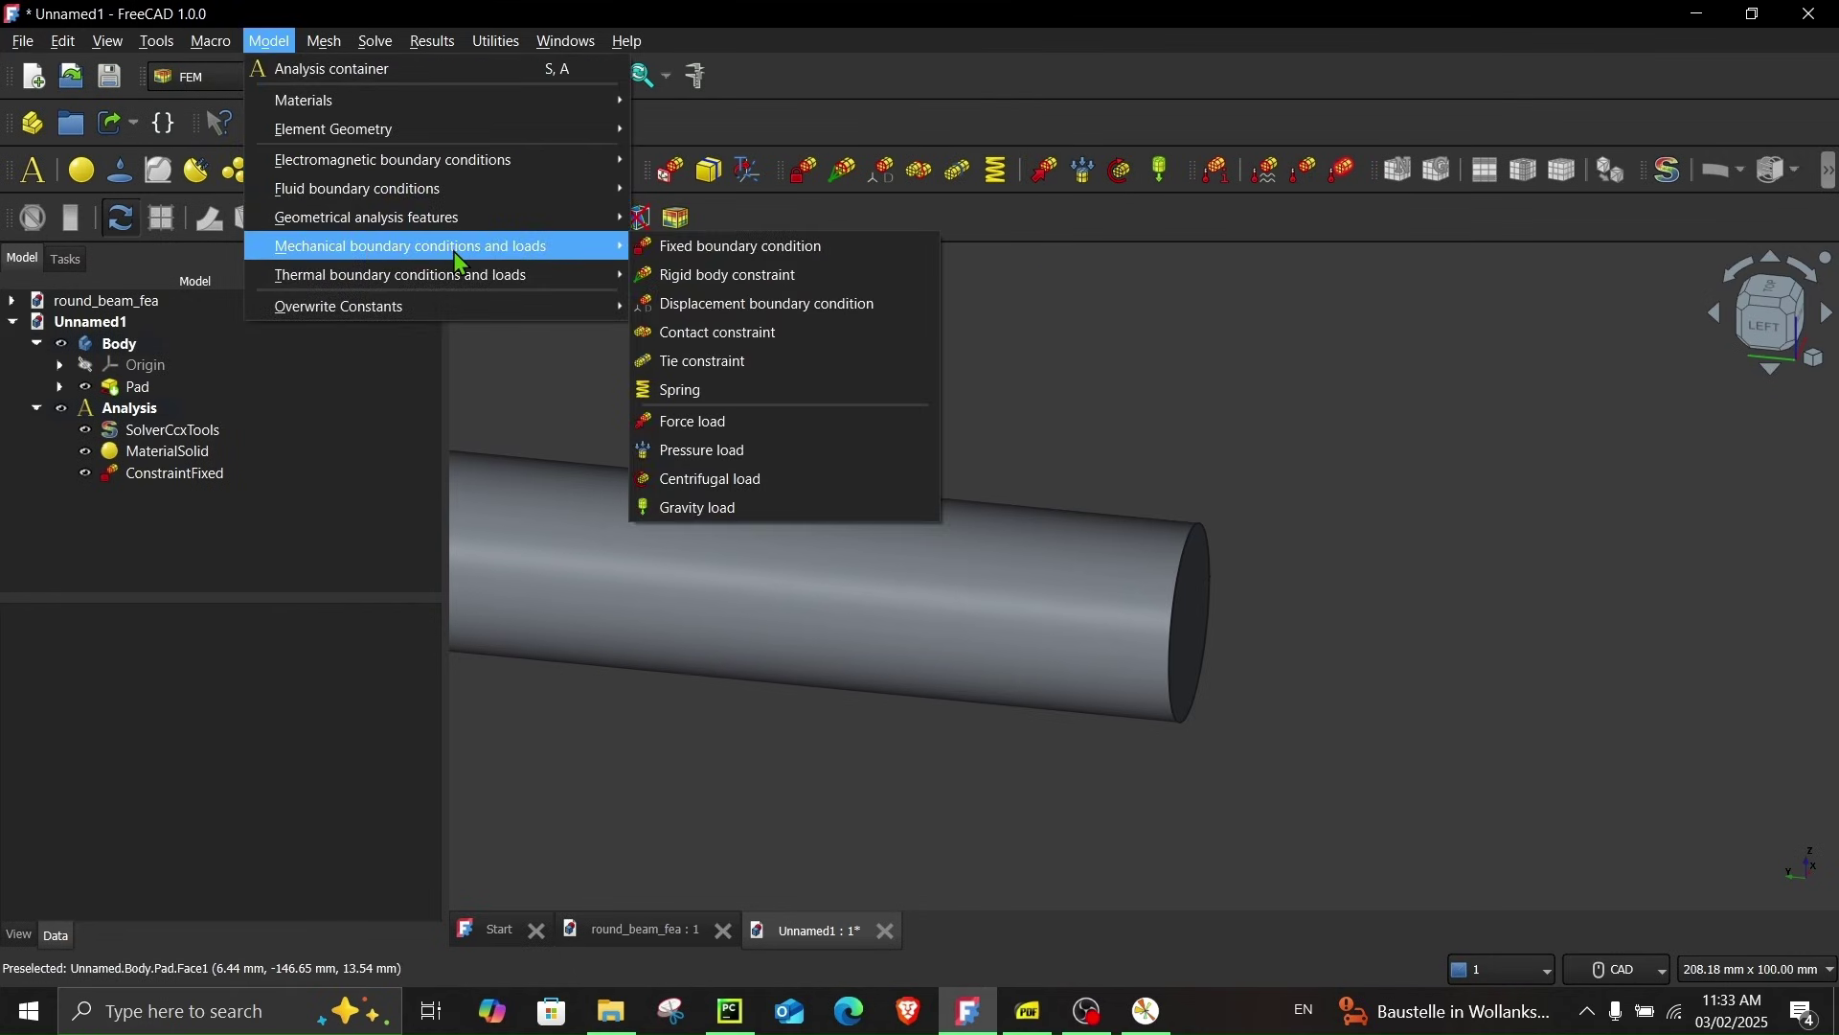
pyautogui.click(693, 422)
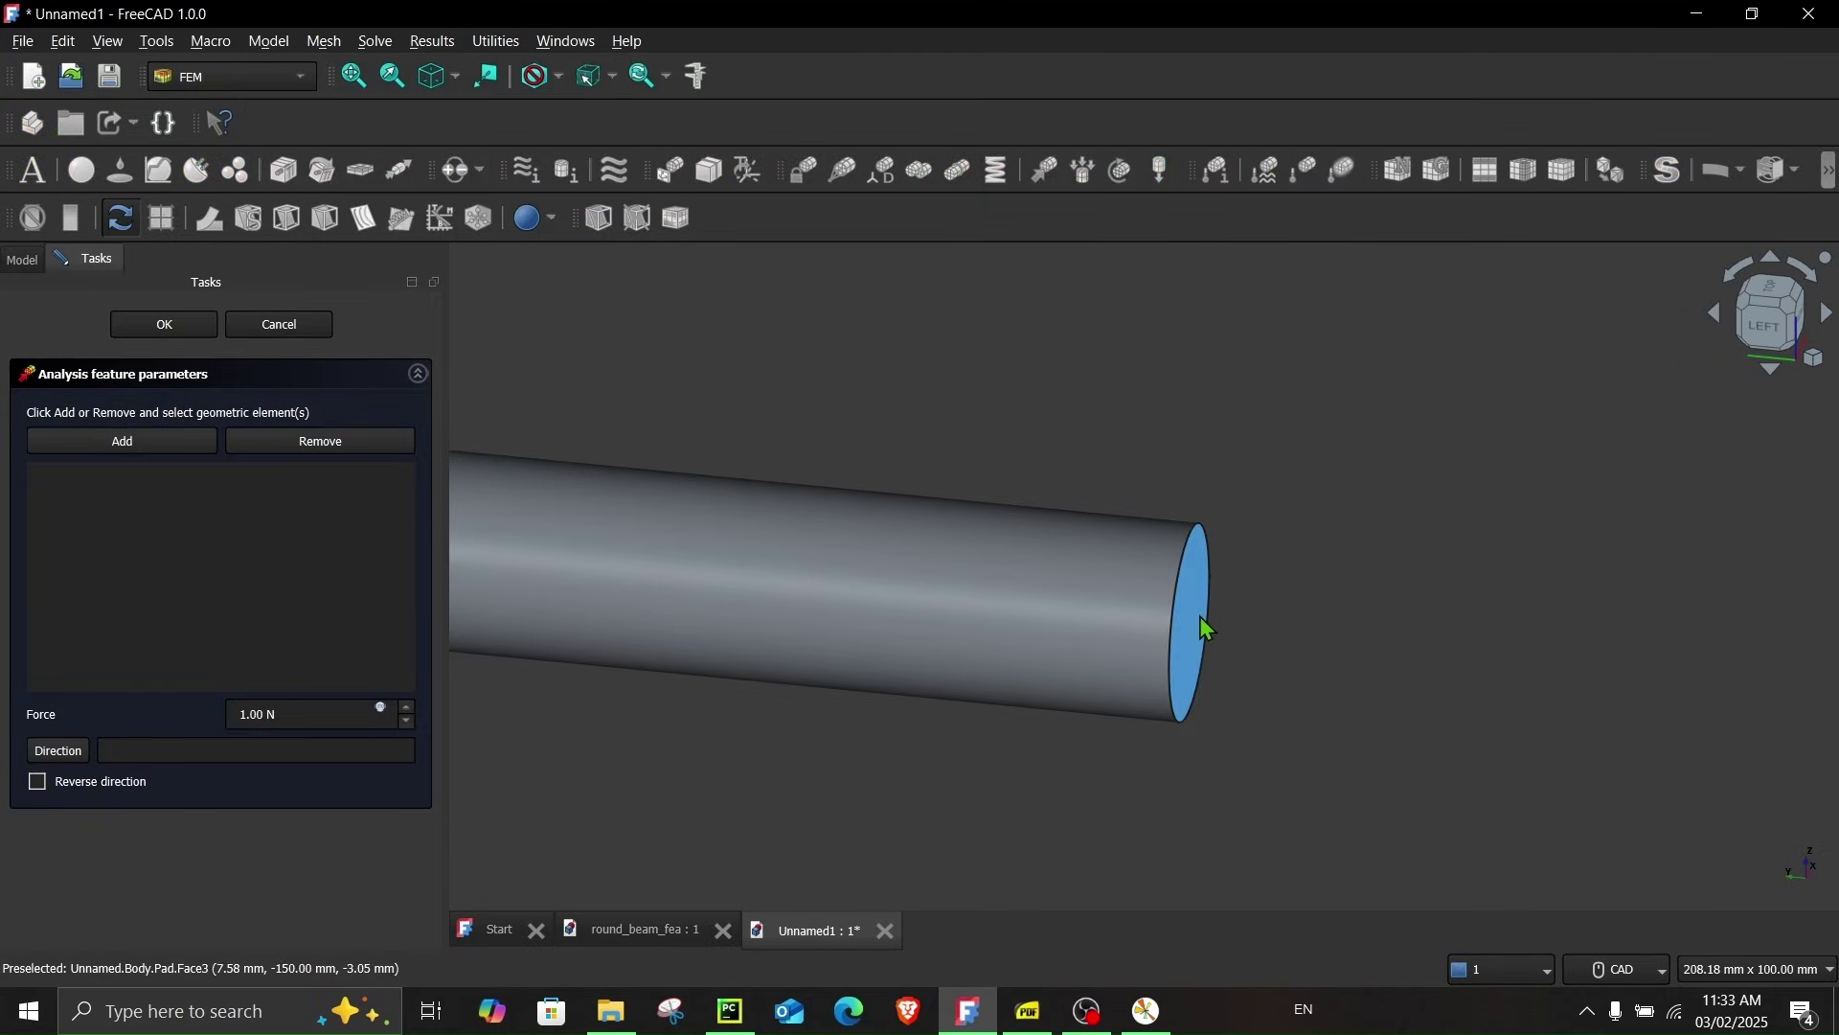
# Assign the right end face Pad:Face3 to the force load
pyautogui.click(168, 443)
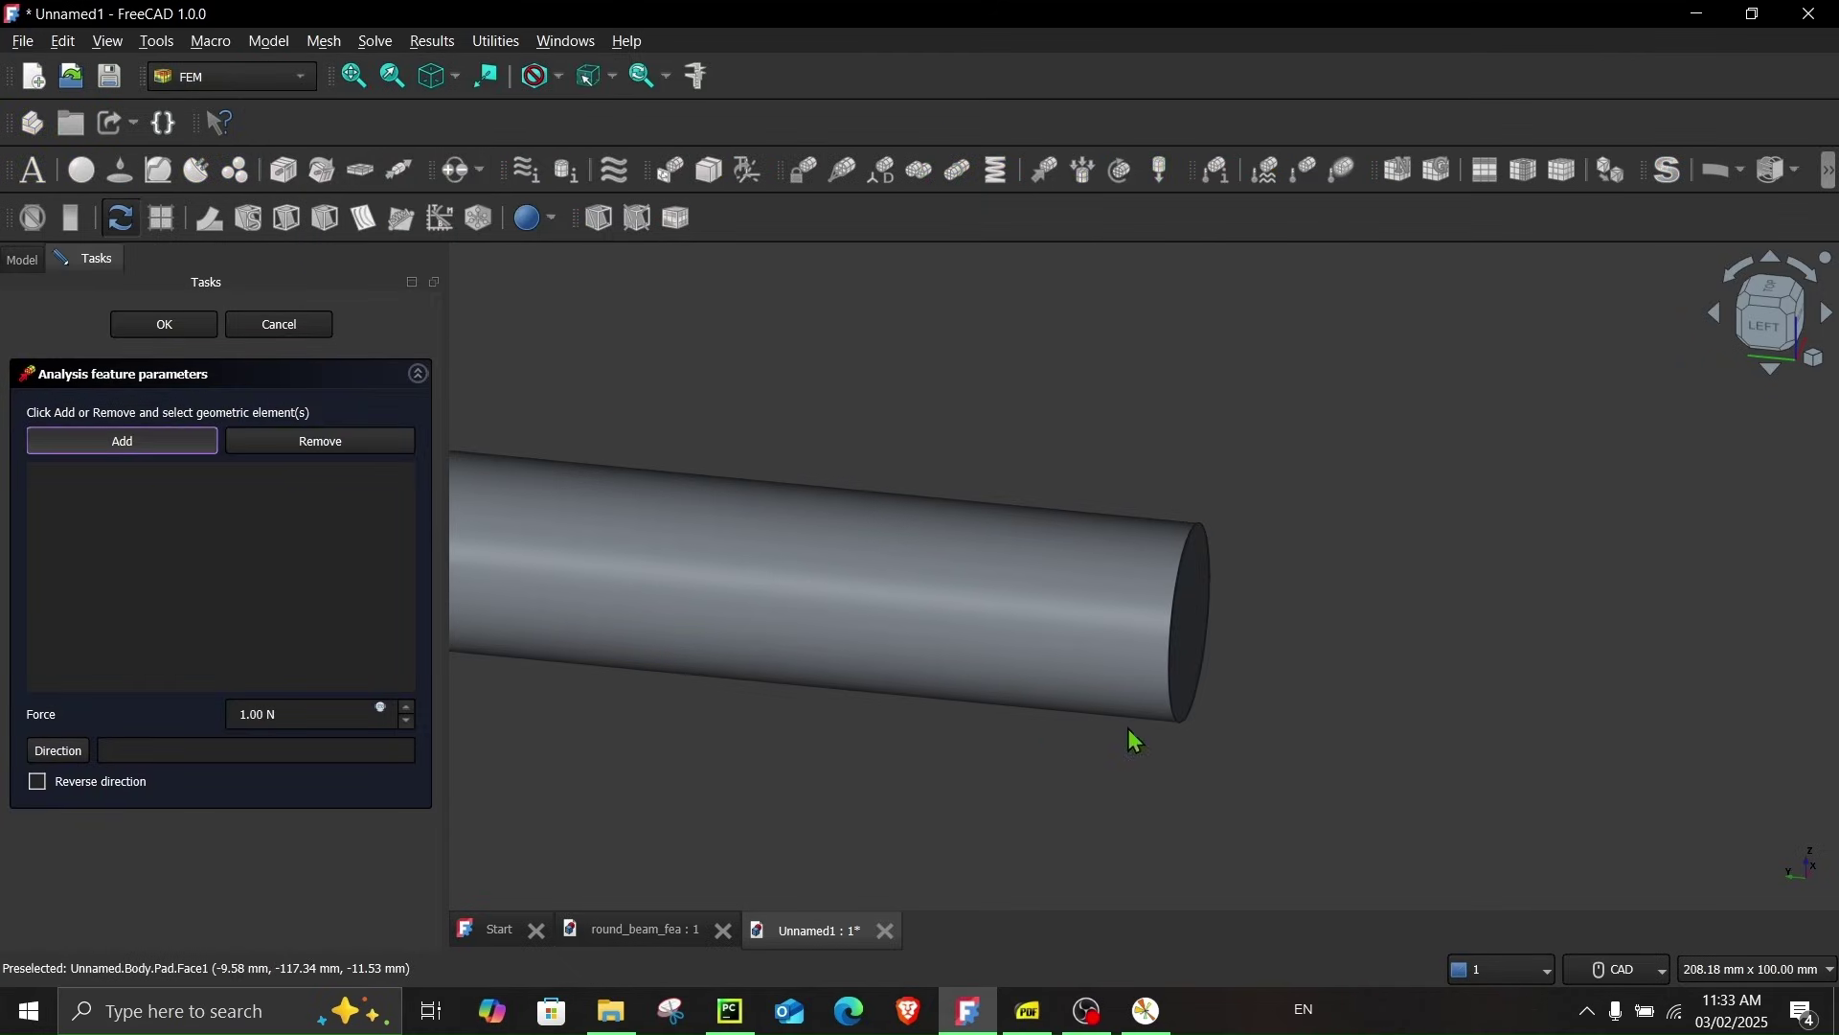
pyautogui.moveTo(1128, 744); pyautogui.dragTo(575, 628, button='middle')
pyautogui.click(1326, 626)
pyautogui.scroll(-2, 945, 636)
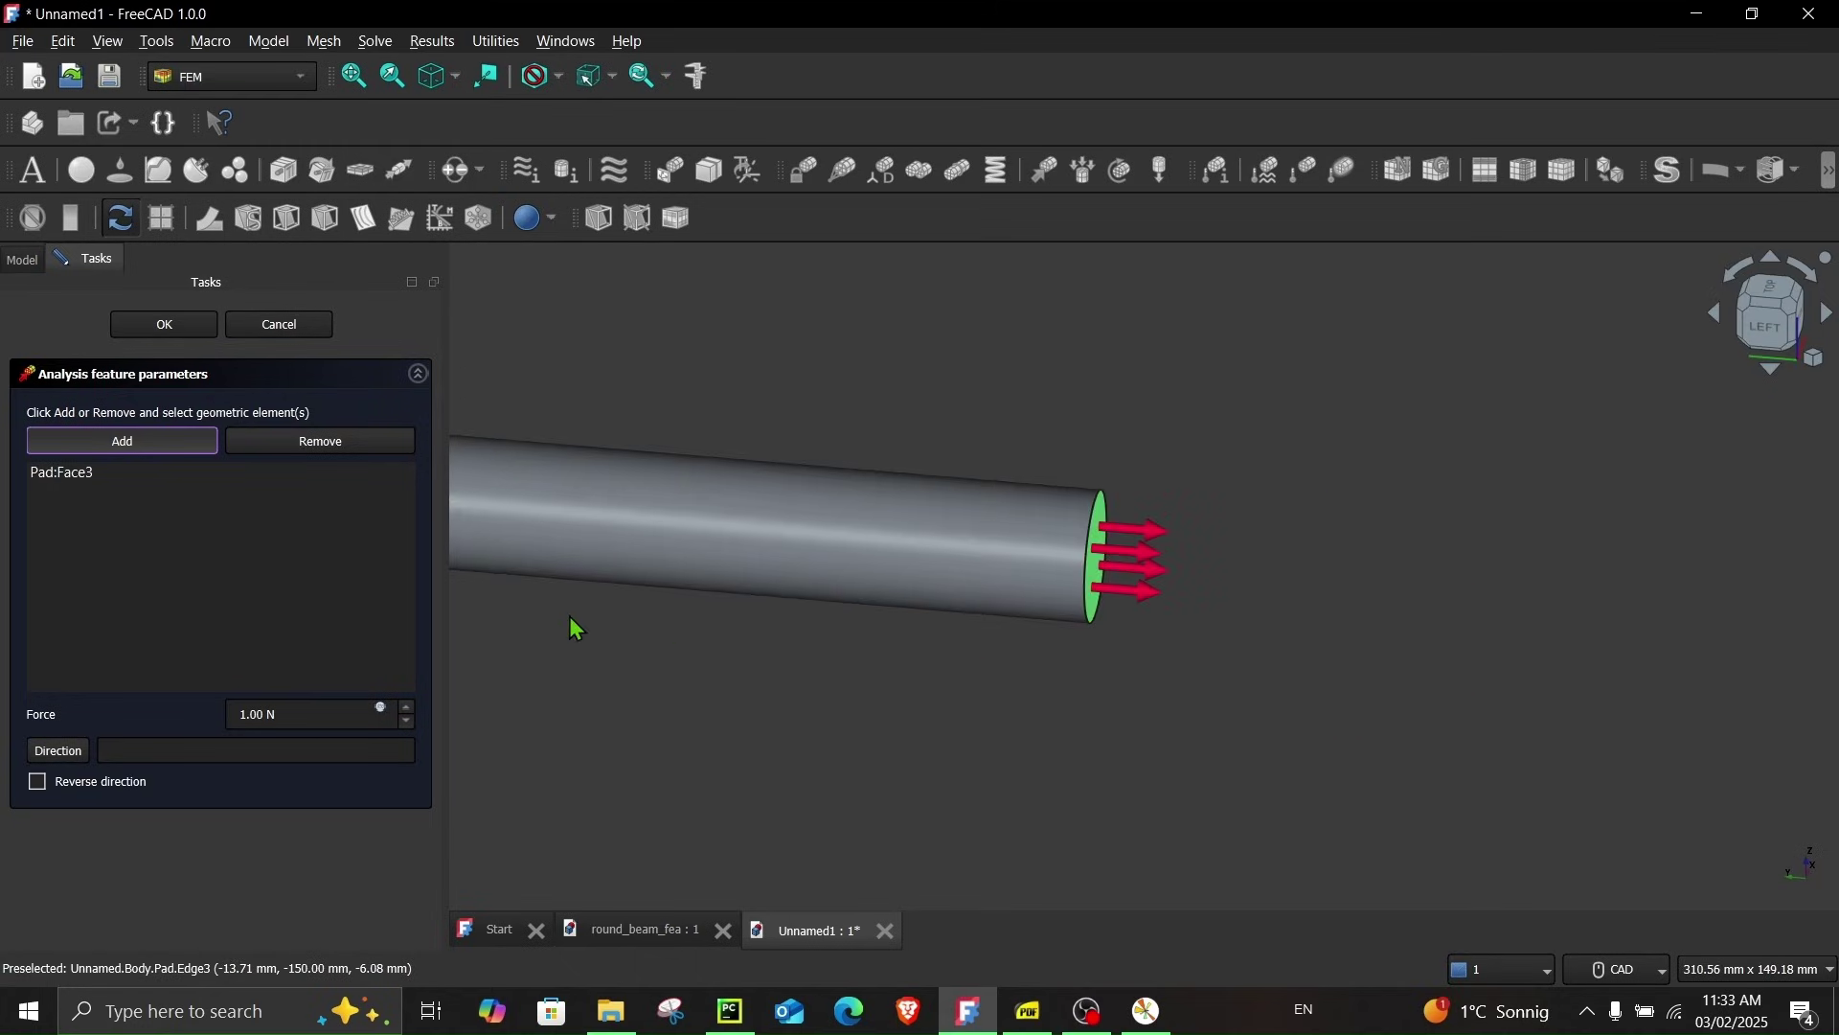
pyautogui.click(131, 448)
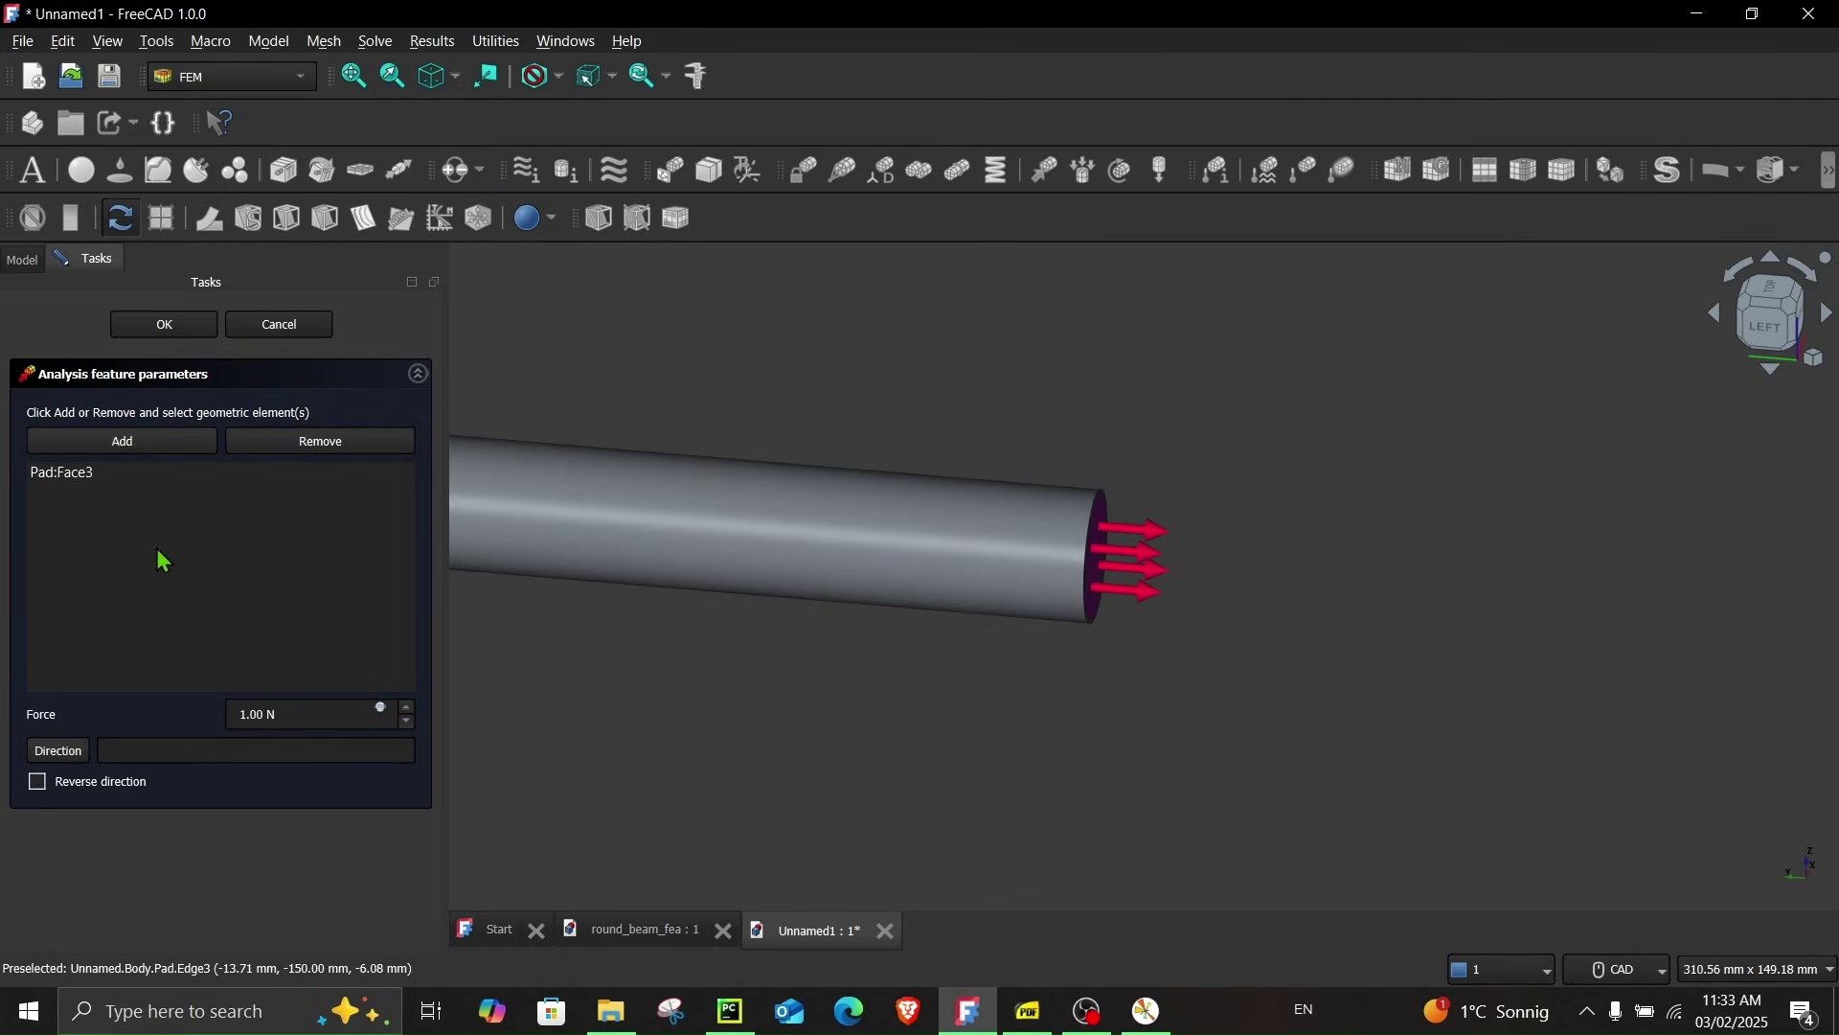
# Show the body's origin axes and set the force direction to the Z axis
pyautogui.click(21, 260)
pyautogui.click(86, 370)
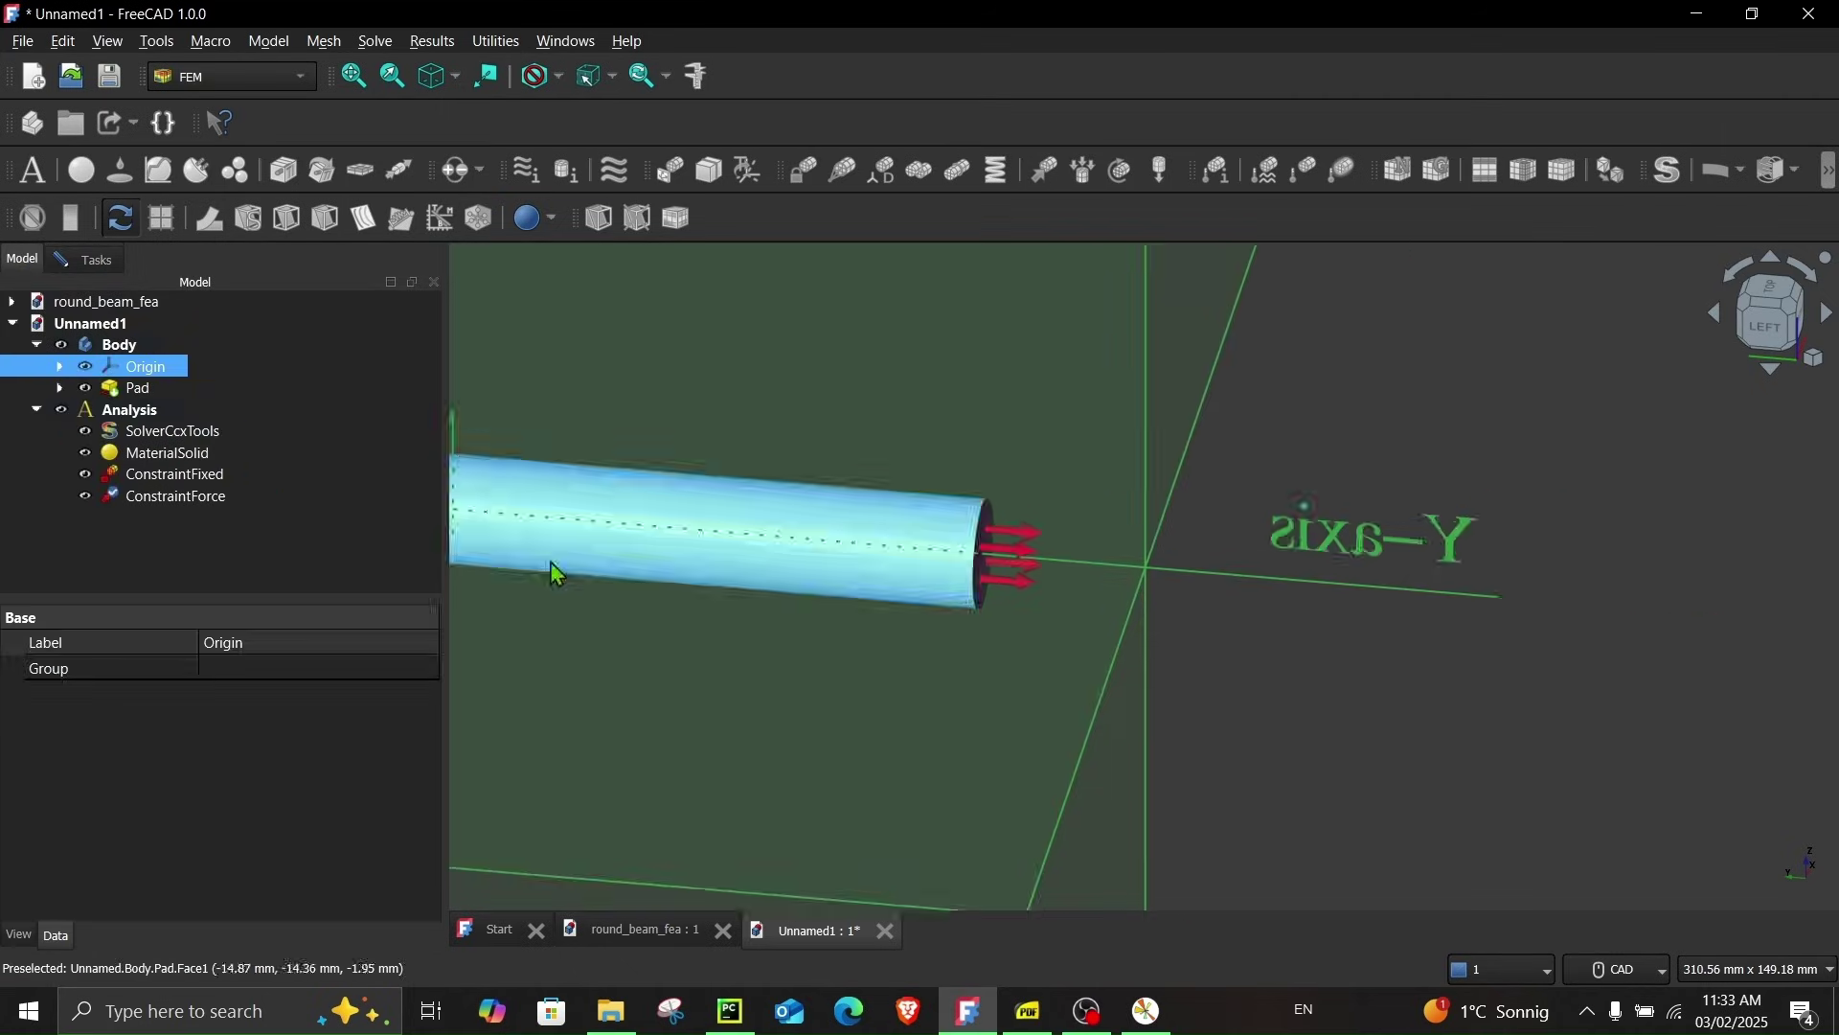
pyautogui.scroll(-5, 555, 571)
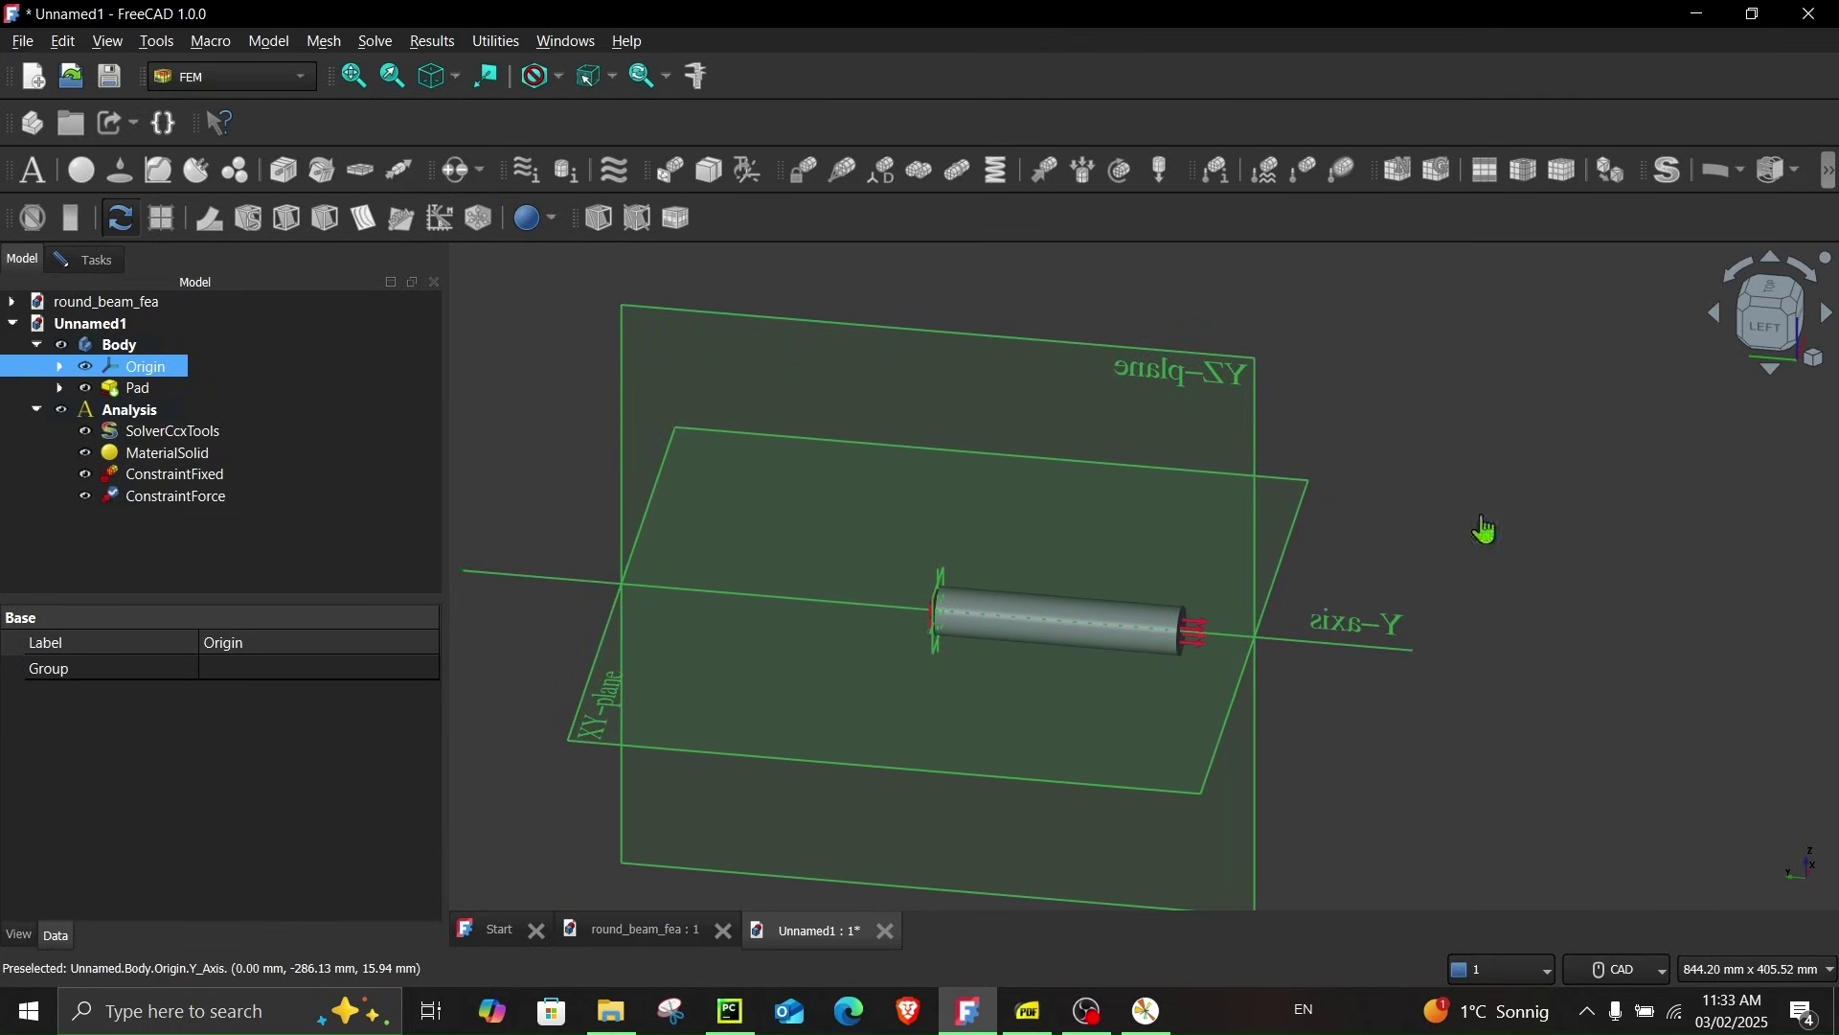
pyautogui.click(1519, 522)
pyautogui.scroll(10, 686, 641)
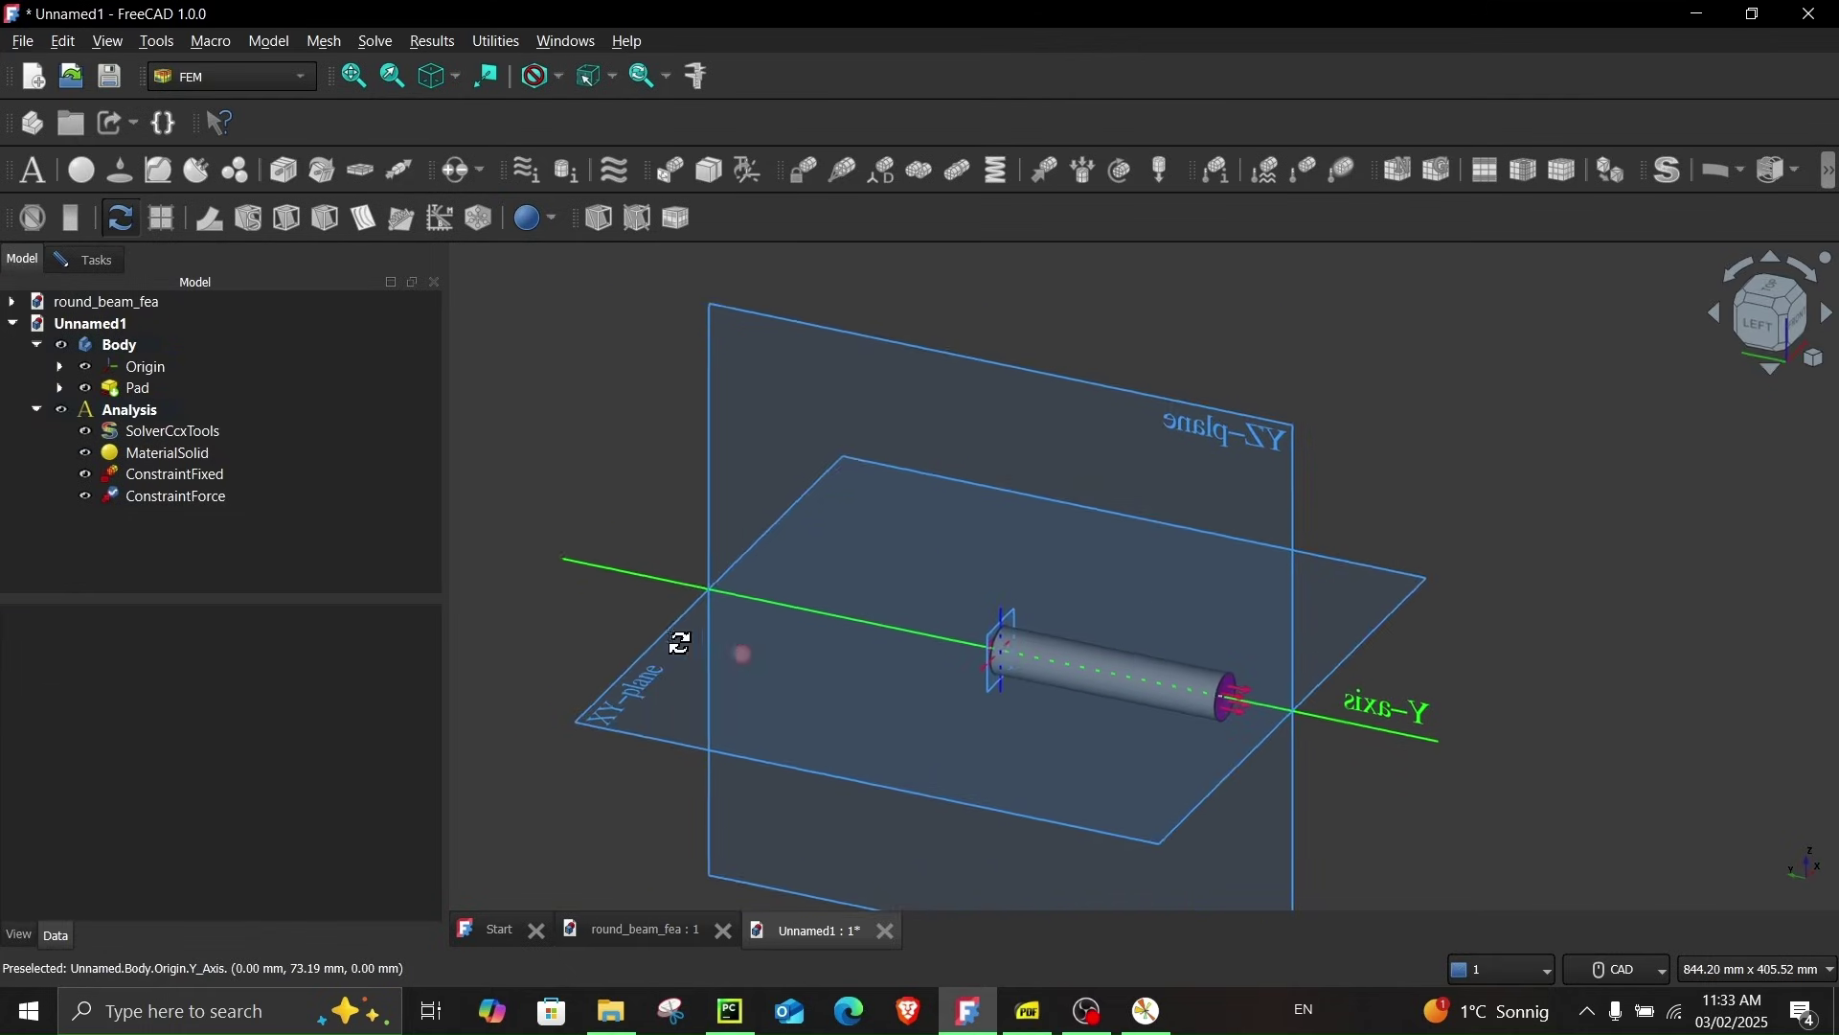
pyautogui.scroll(2, 1026, 558)
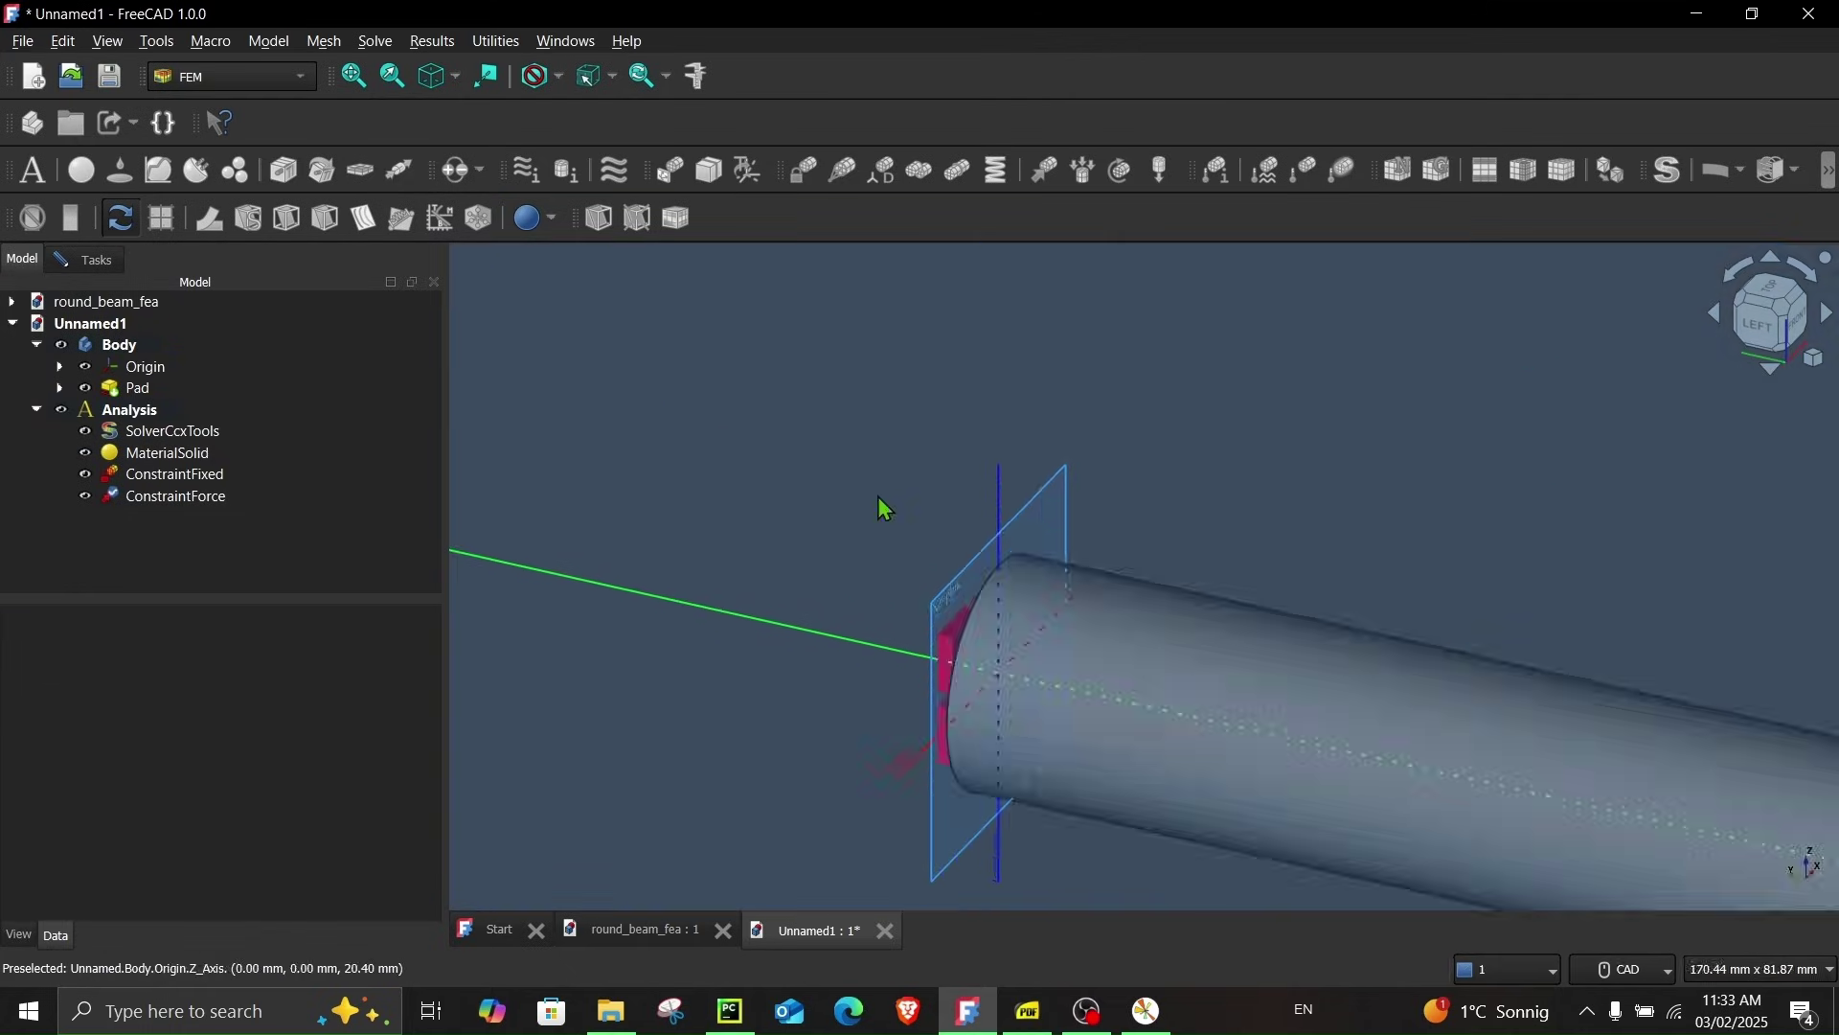
pyautogui.click(93, 259)
pyautogui.scroll(3, 935, 572)
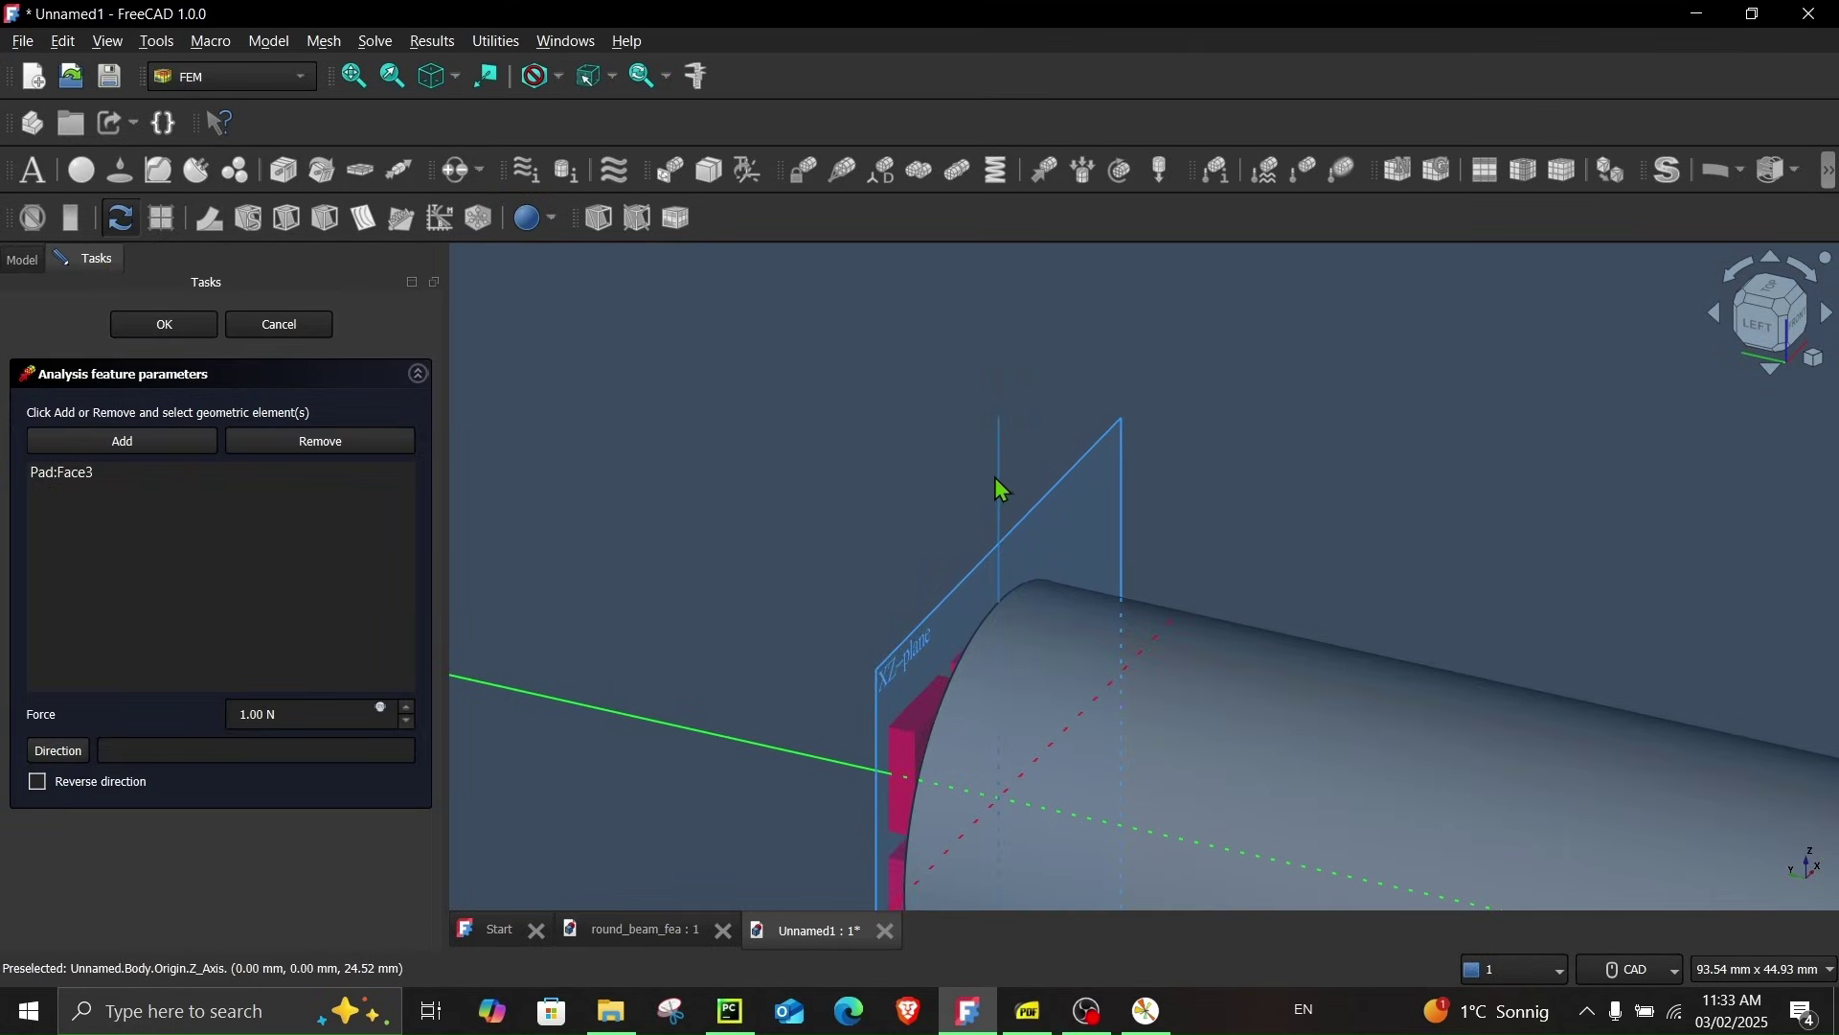
pyautogui.click(997, 479)
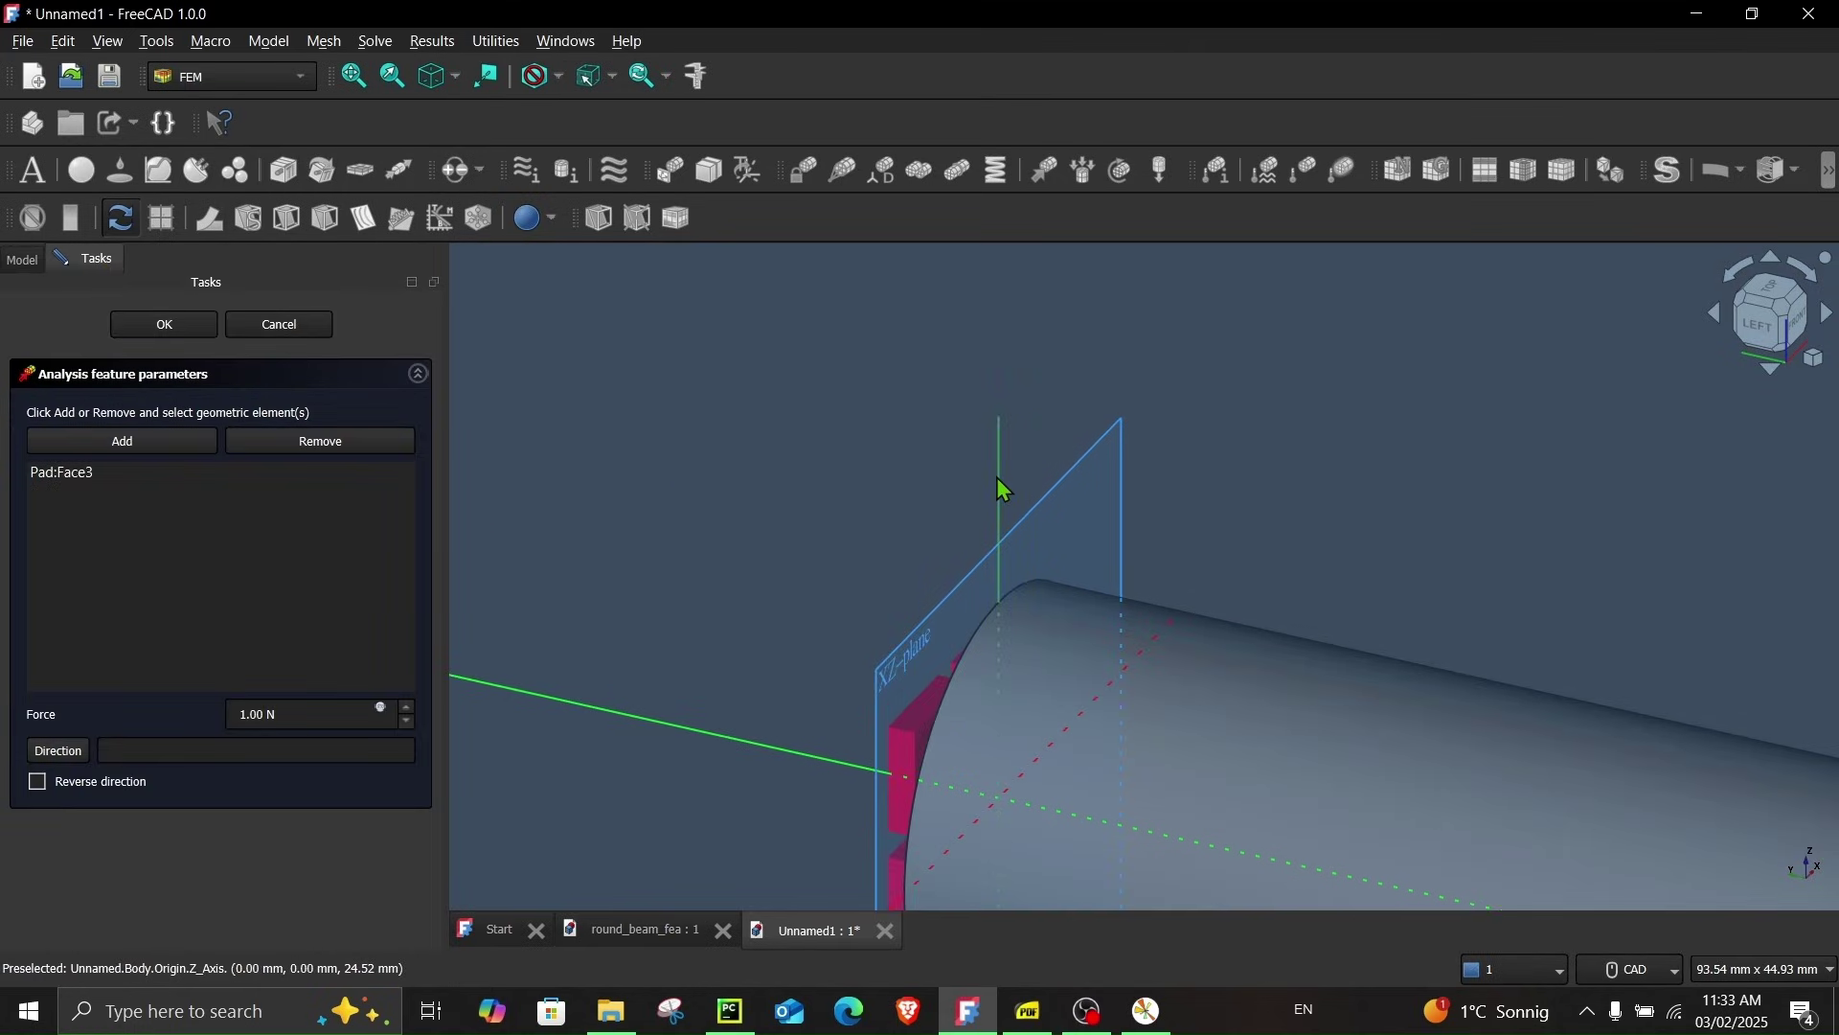
pyautogui.click(58, 753)
# Hide the origin axes and reverse the force downward, checking the PDF load notes
pyautogui.scroll(-10, 589, 808)
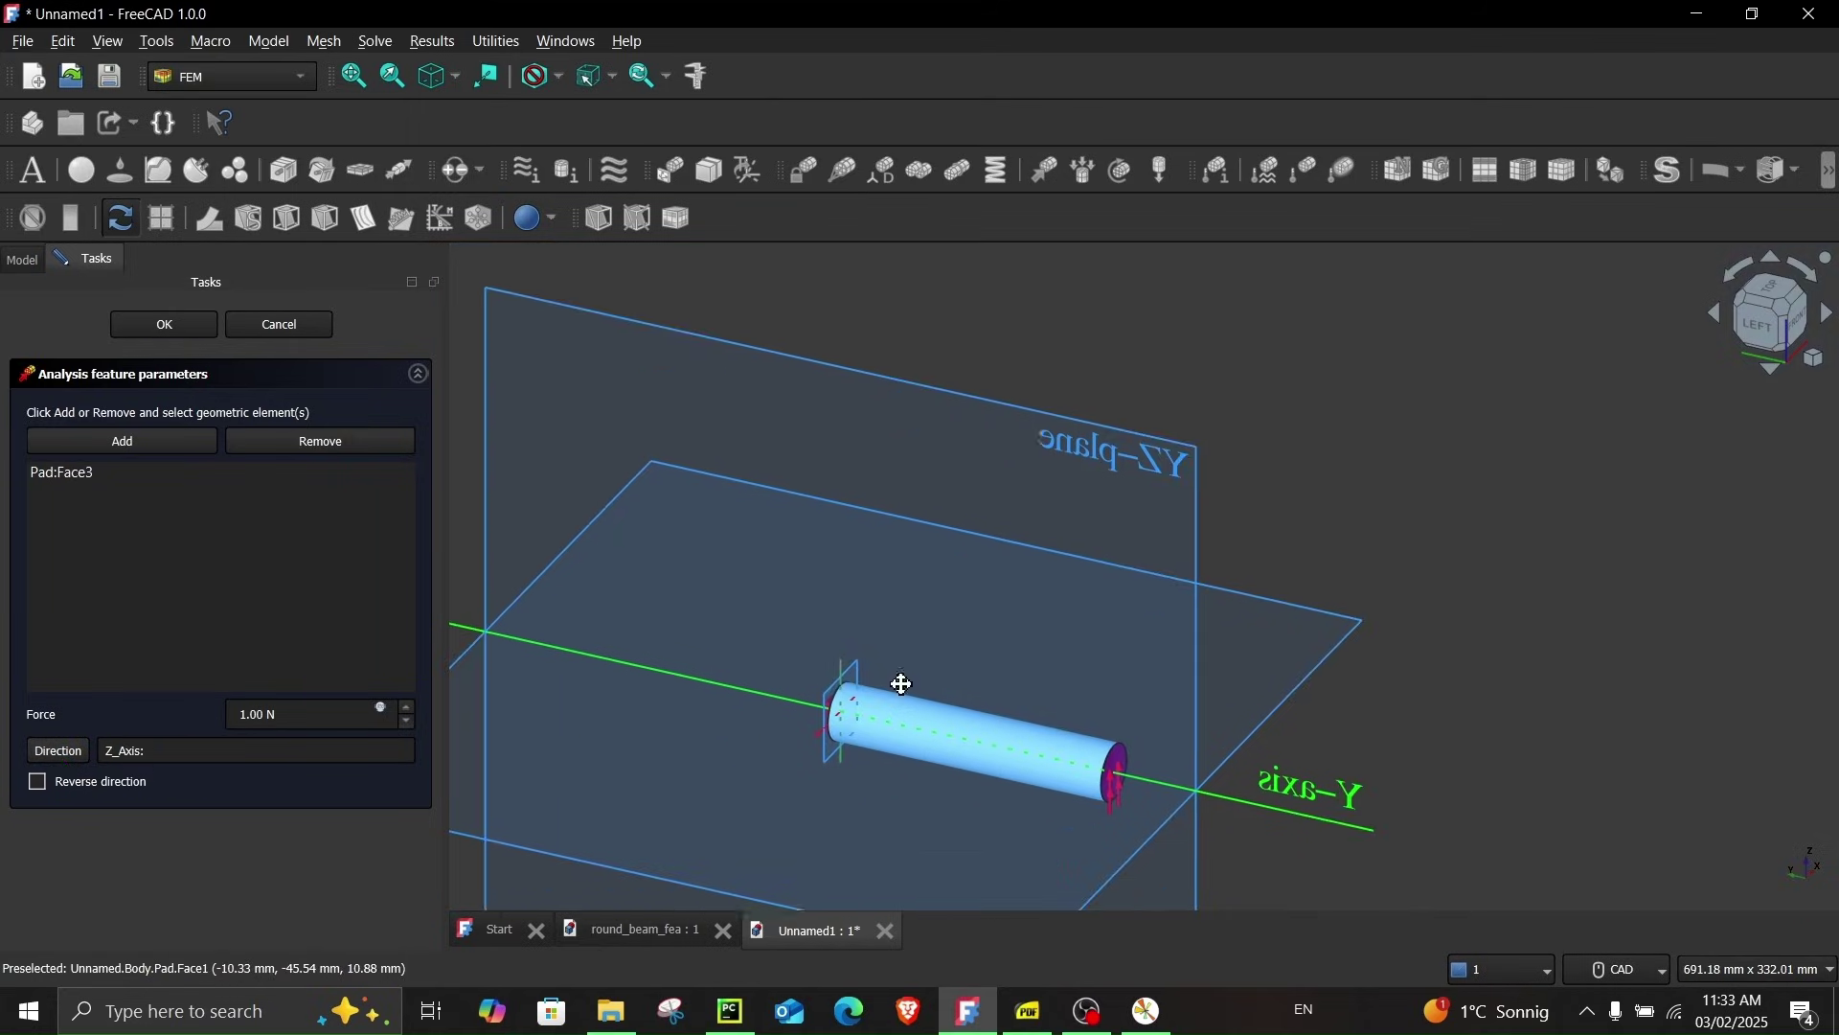
pyautogui.scroll(1, 1161, 736)
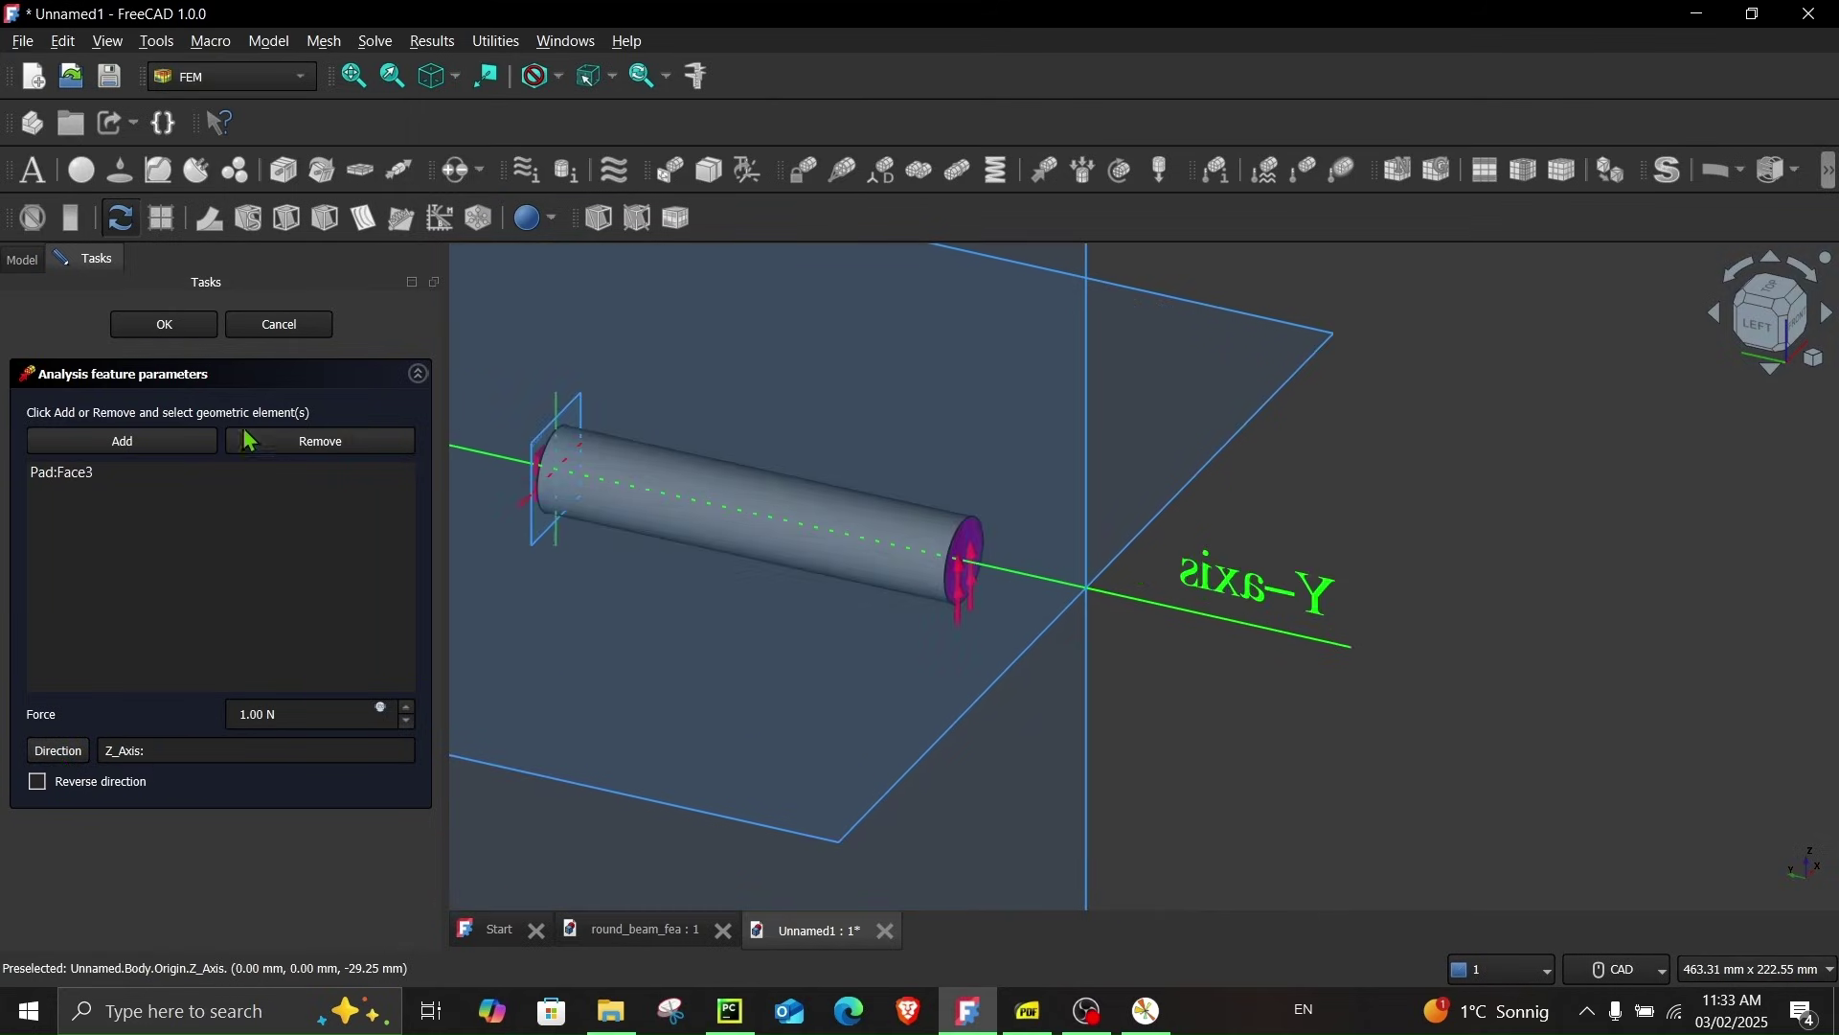
pyautogui.click(22, 258)
pyautogui.click(58, 373)
pyautogui.press('space')
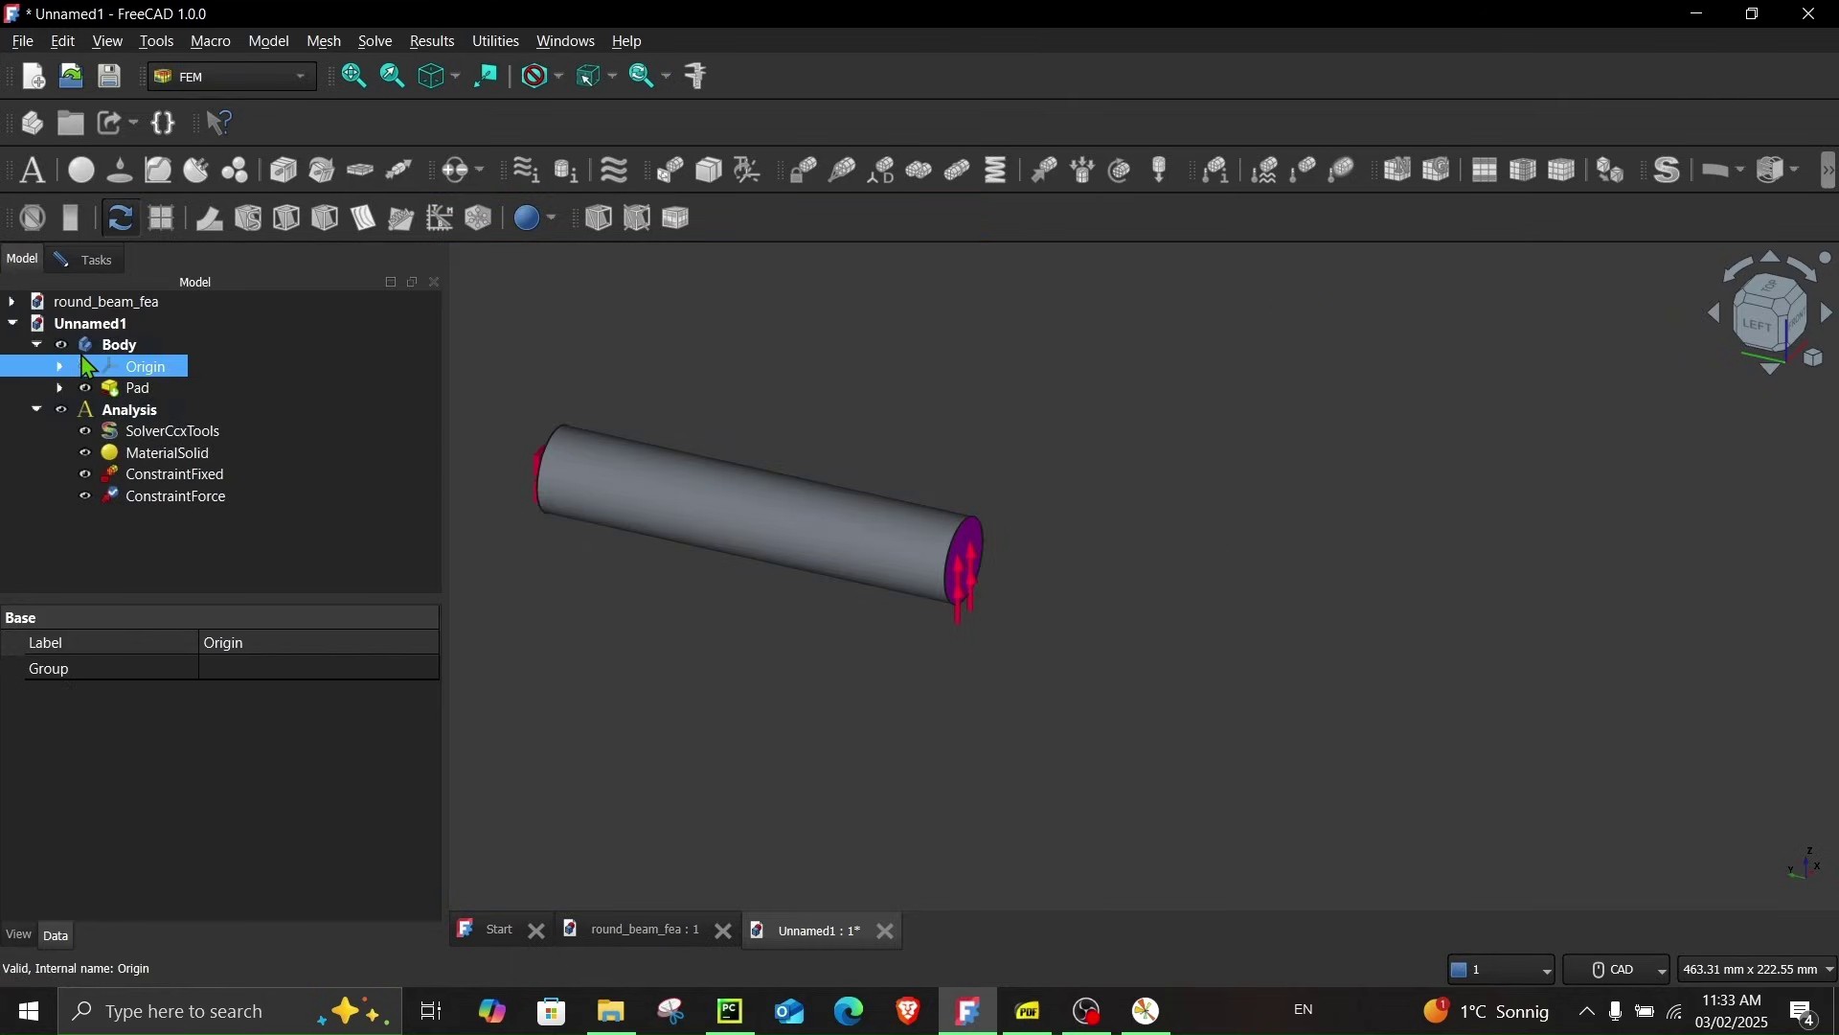
pyautogui.click(88, 274)
pyautogui.scroll(2, 670, 623)
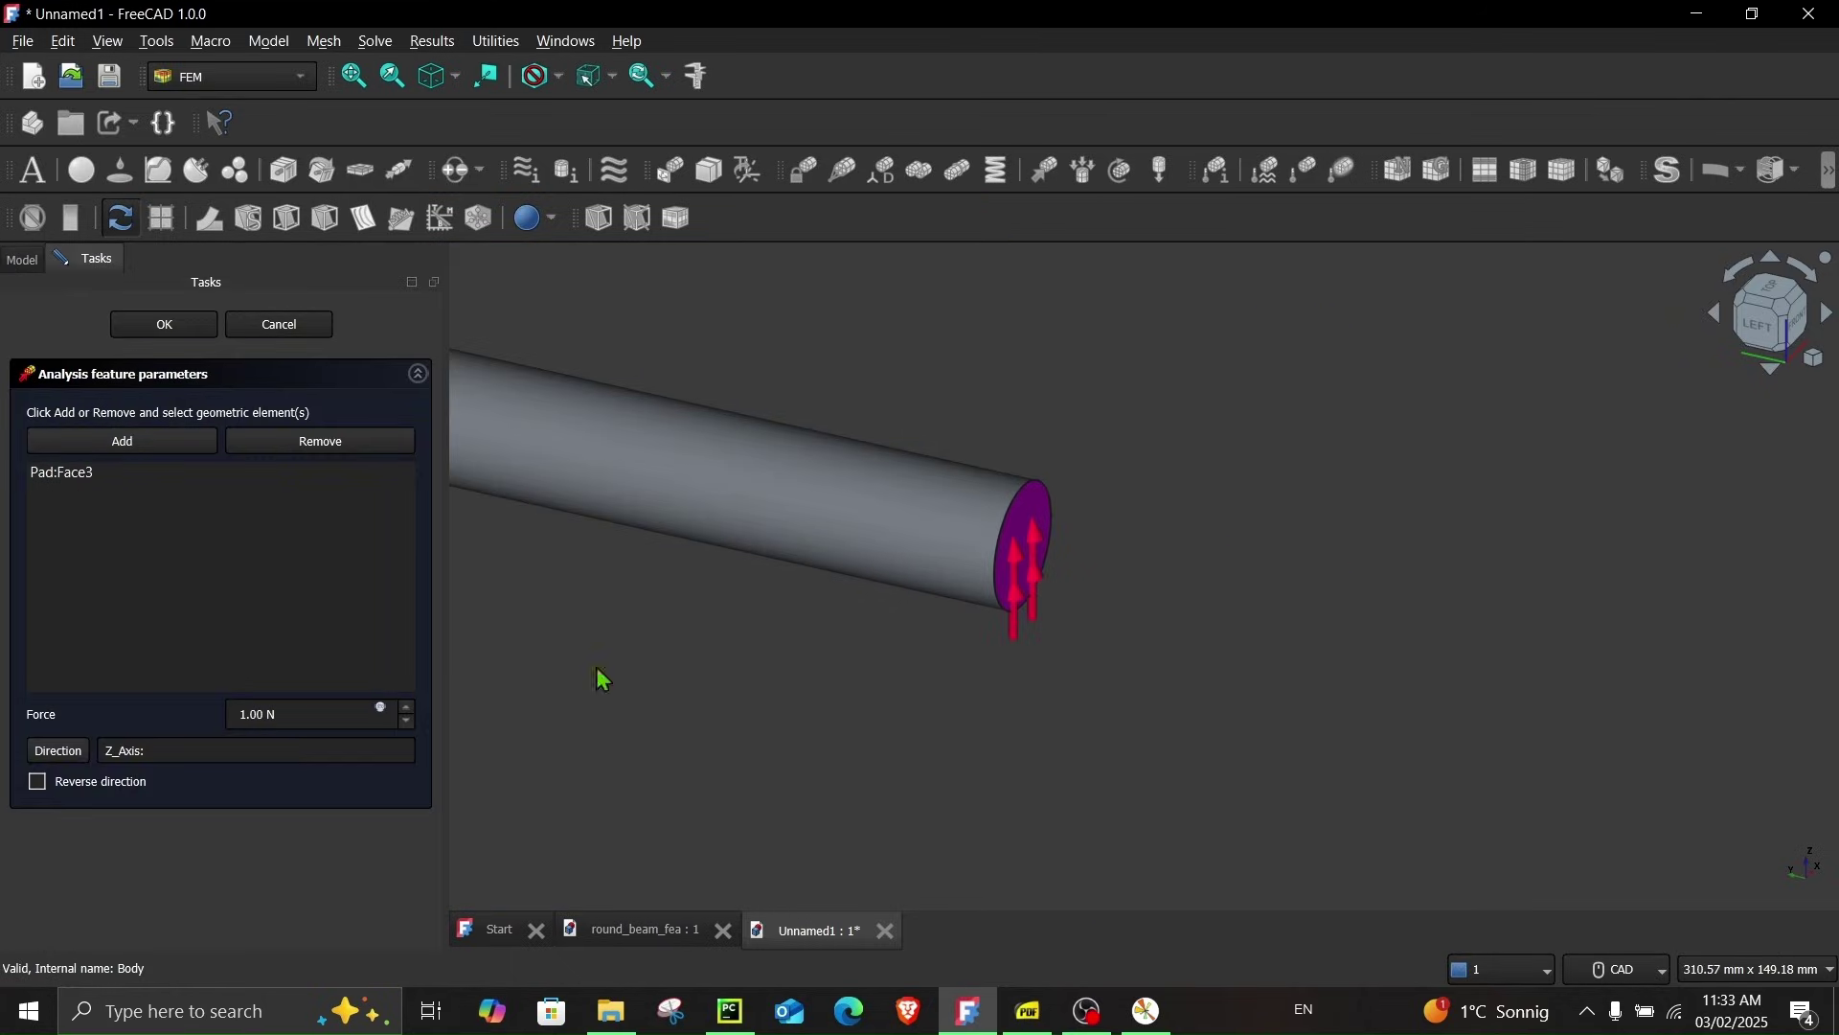
pyautogui.click(50, 781)
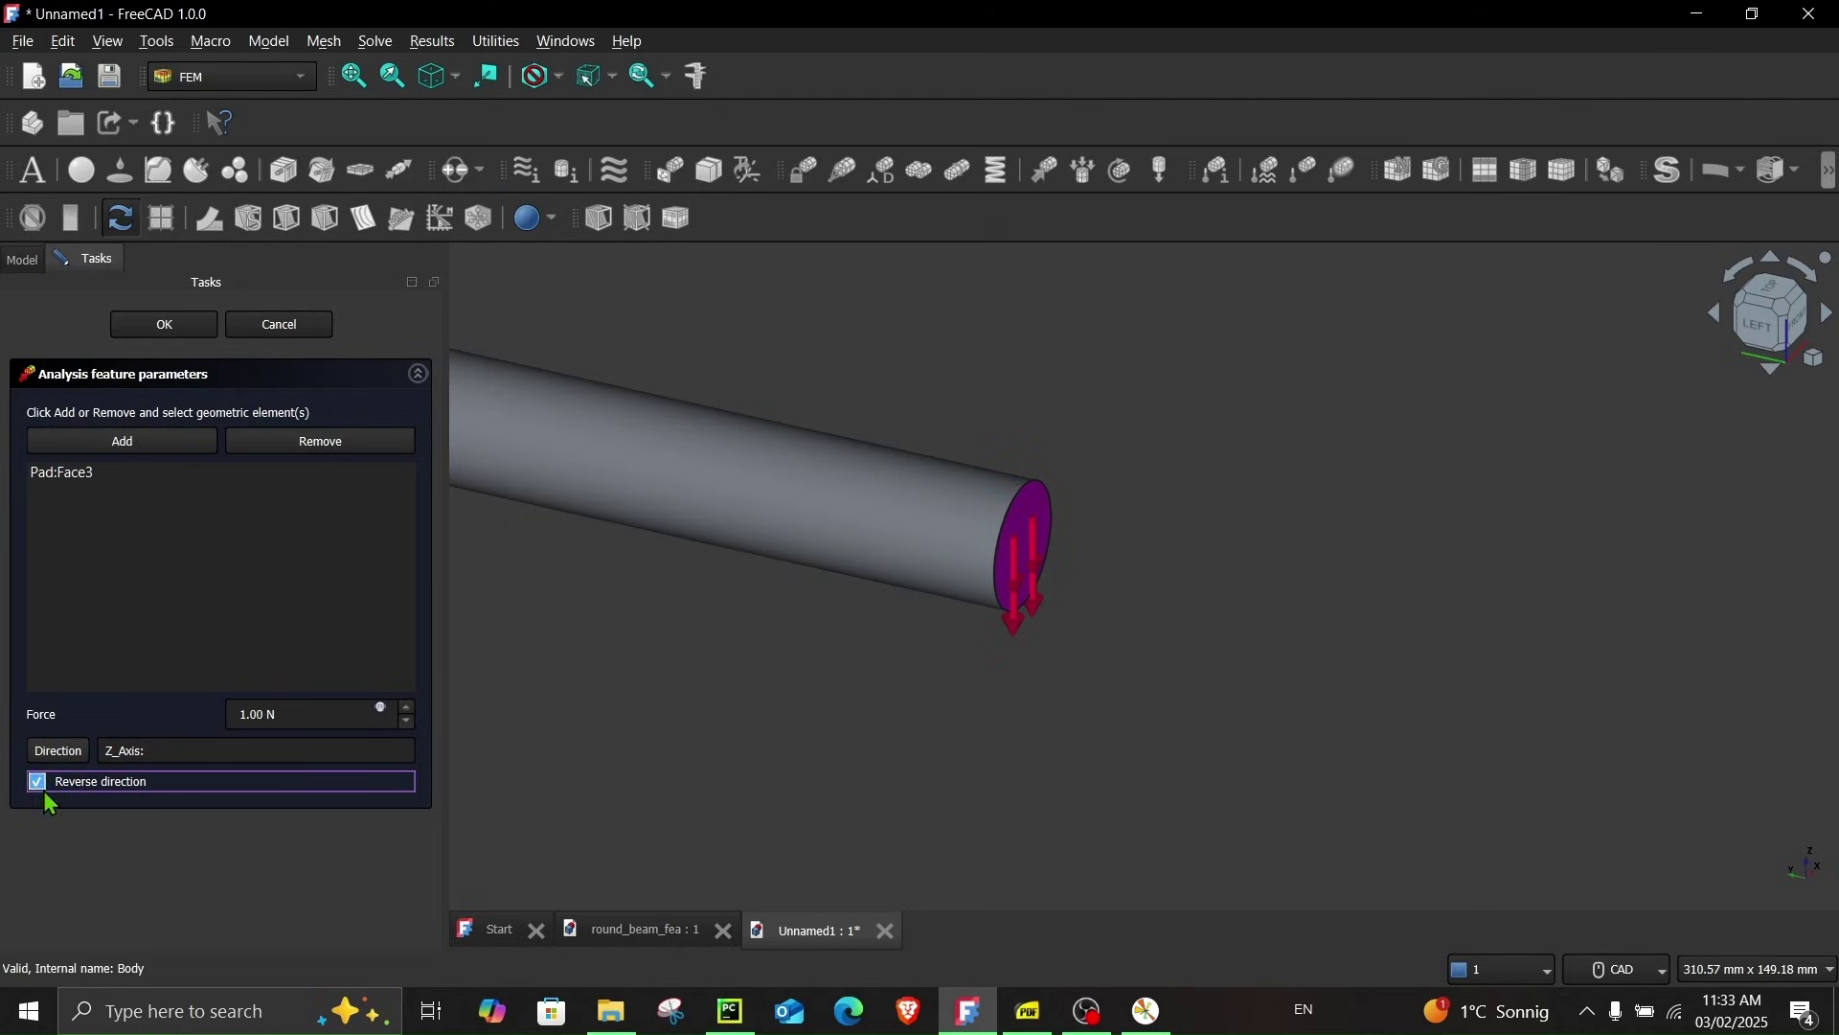
pyautogui.scroll(-3, 816, 740)
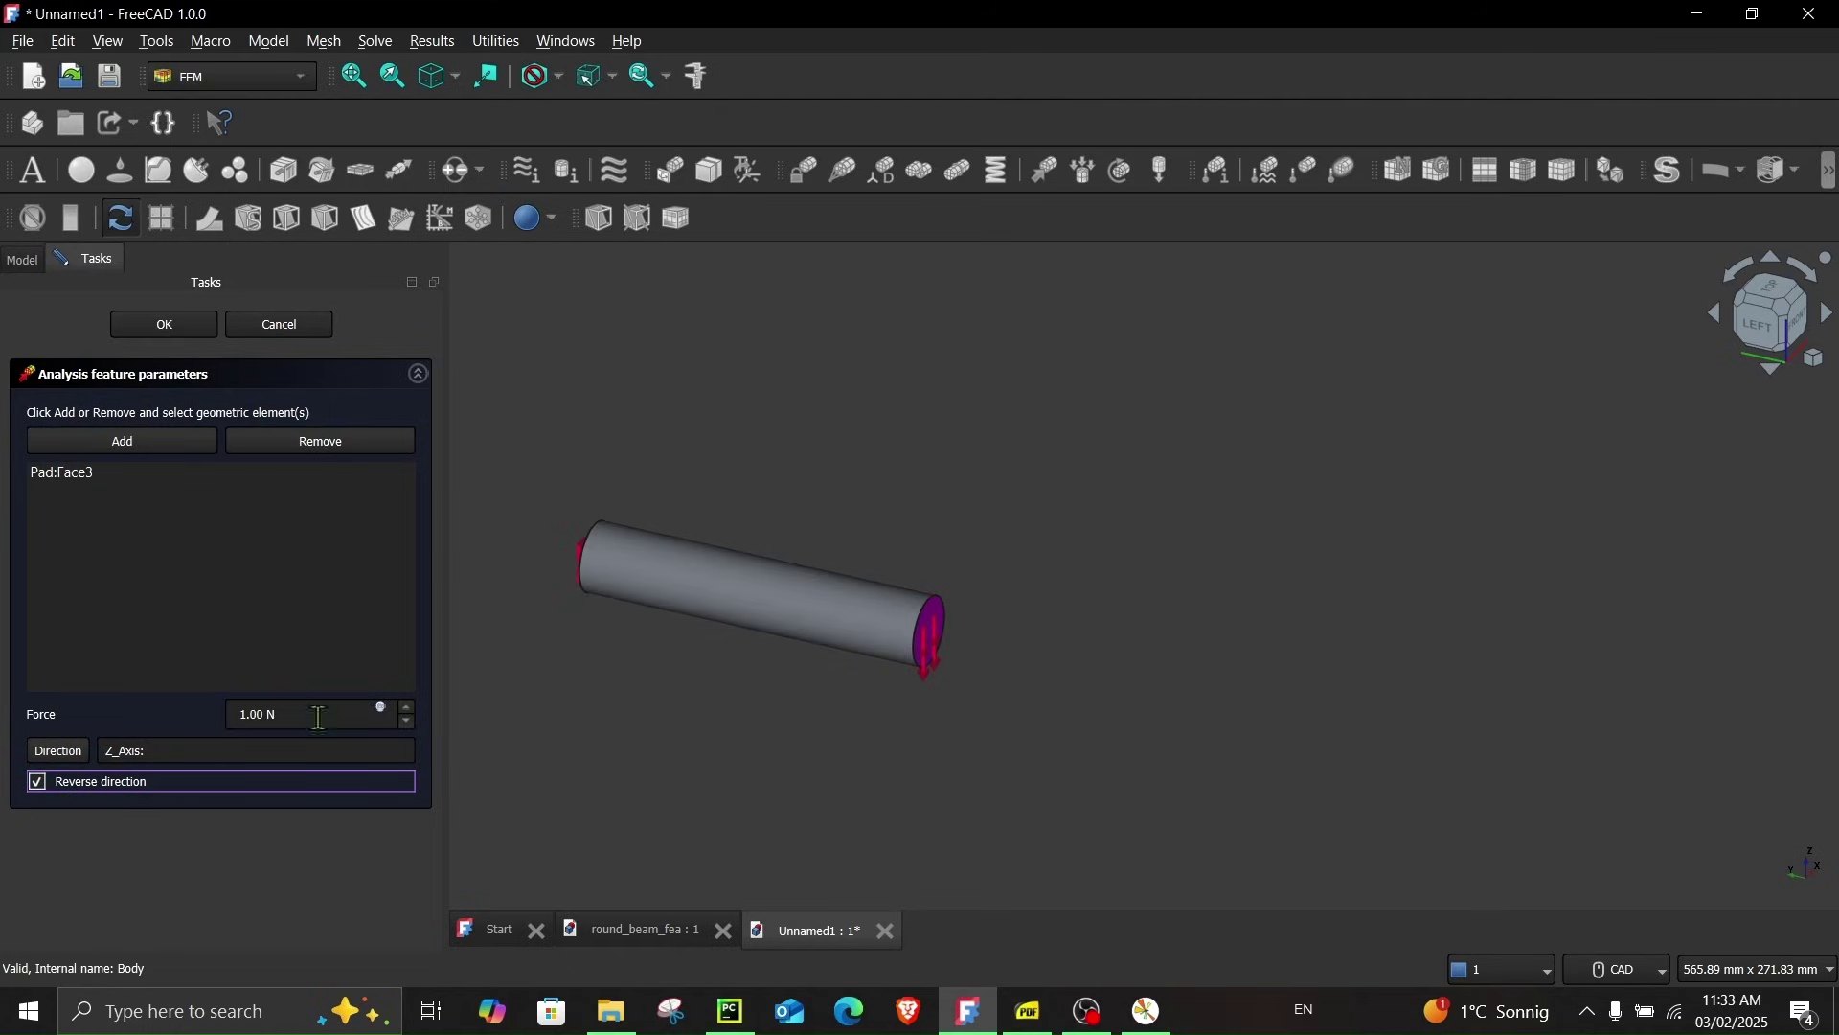
pyautogui.click(1029, 1013)
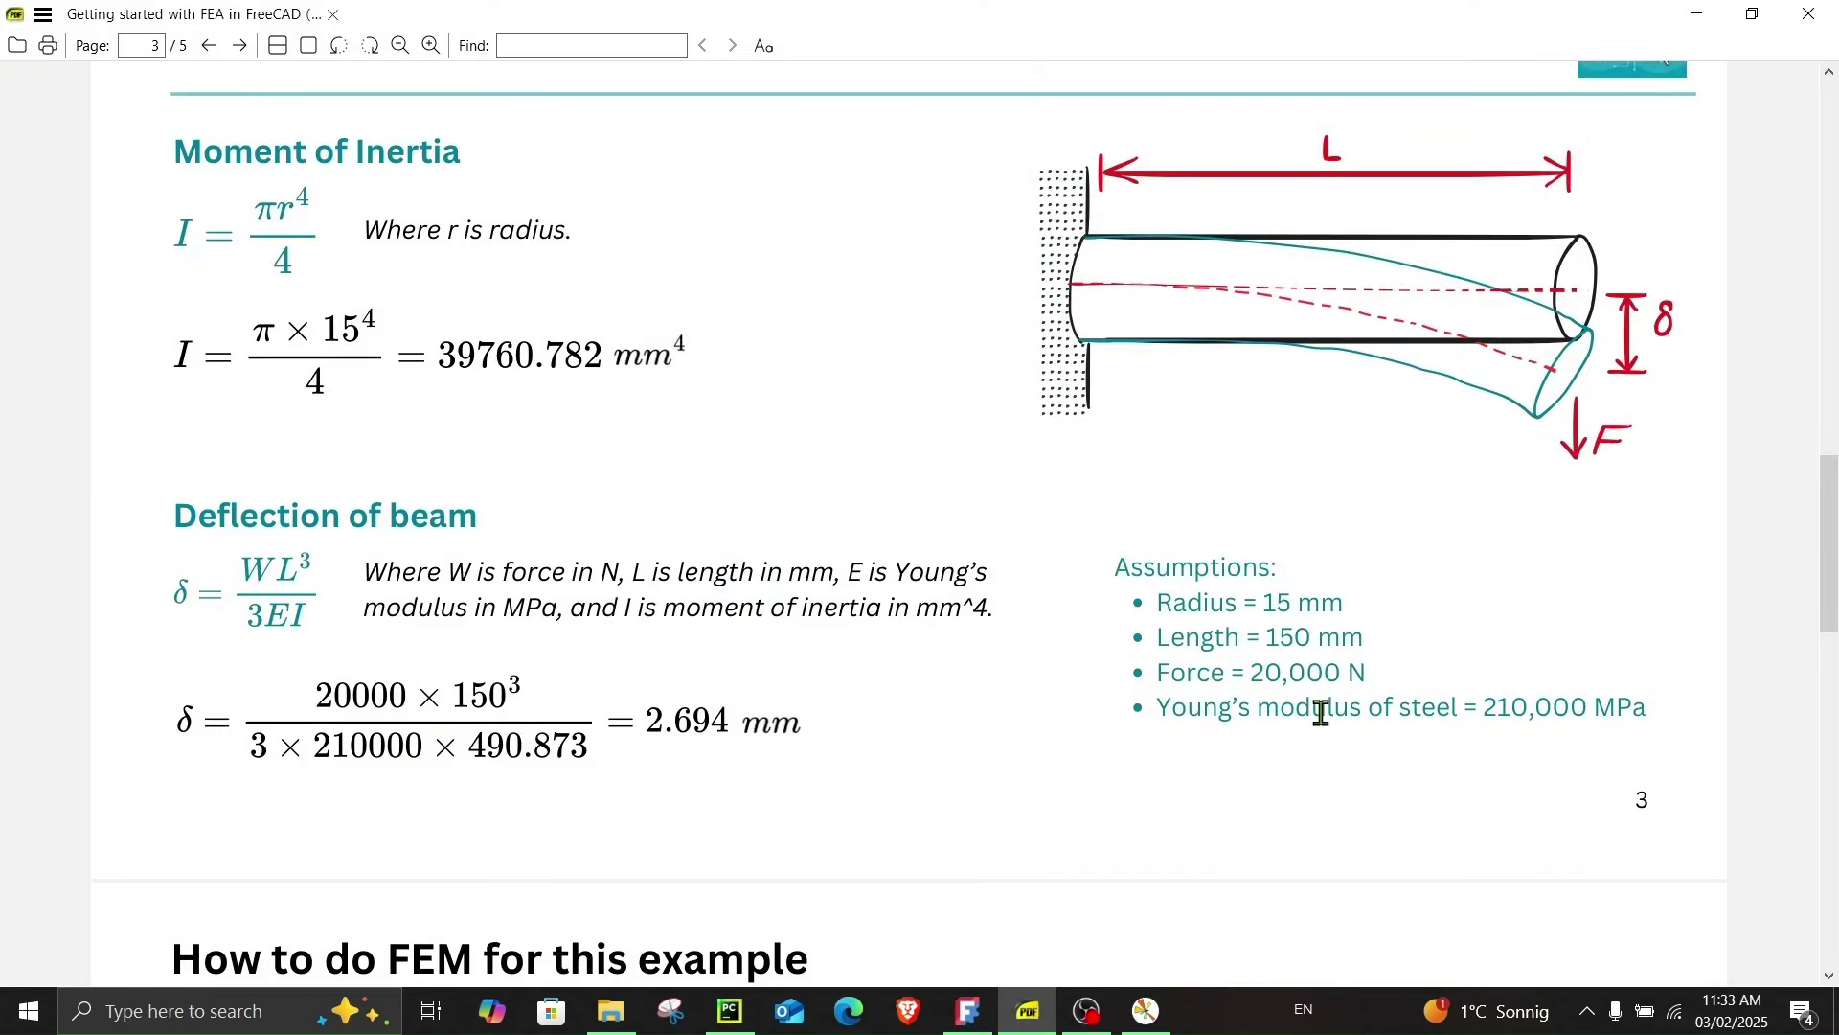
pyautogui.click(1029, 1012)
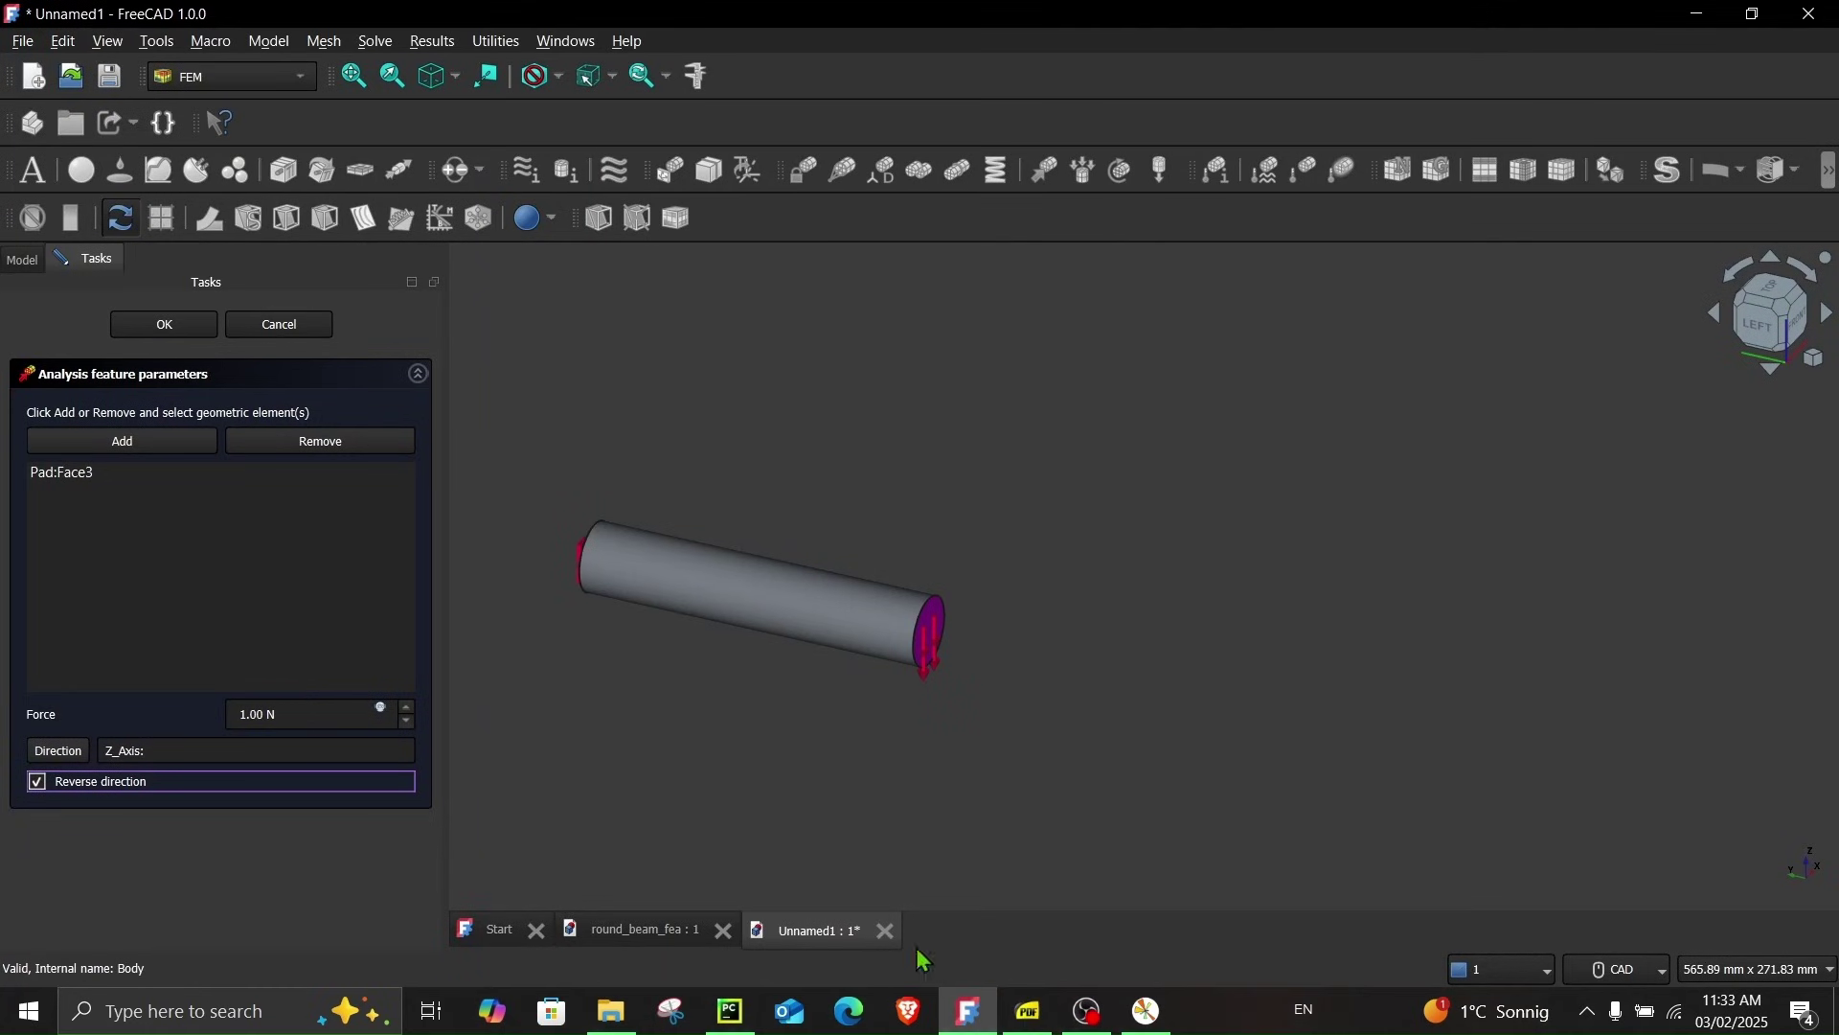
# Change the end-face force to 20 kN and close the force constraint
pyautogui.tripleClick(295, 714)
pyautogui.write('20kN')
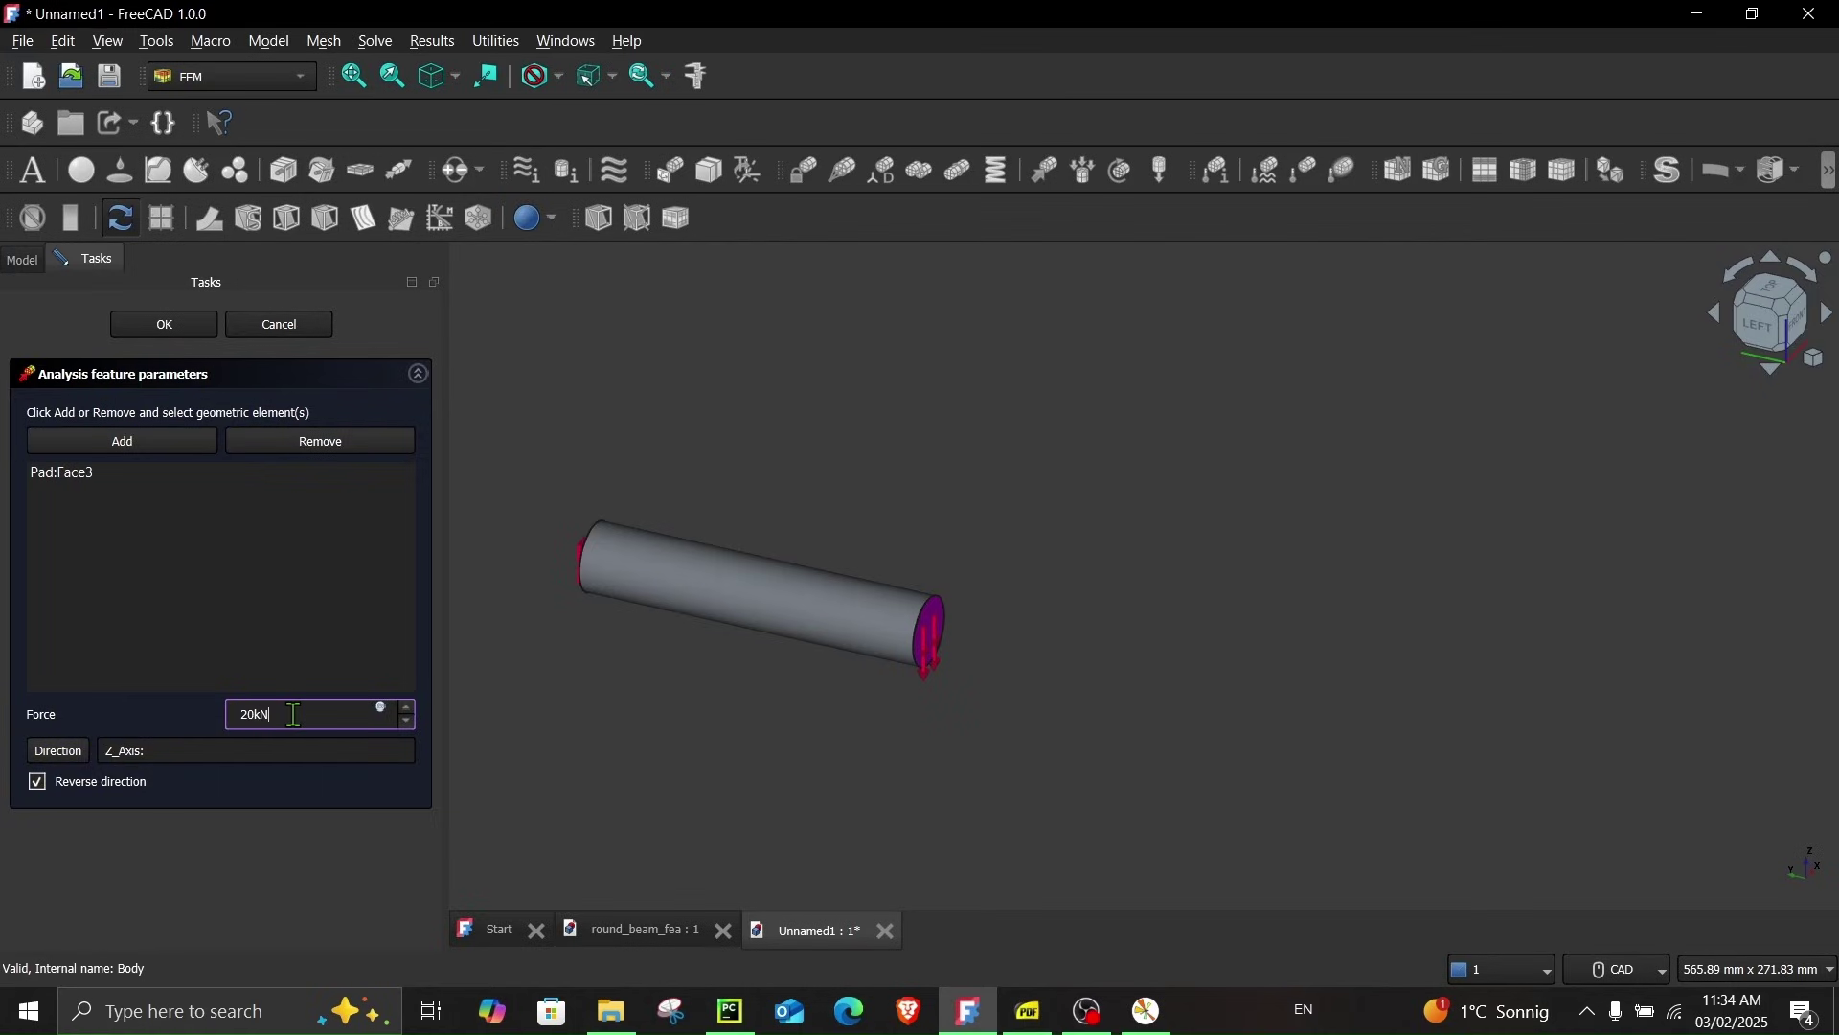
pyautogui.click(140, 316)
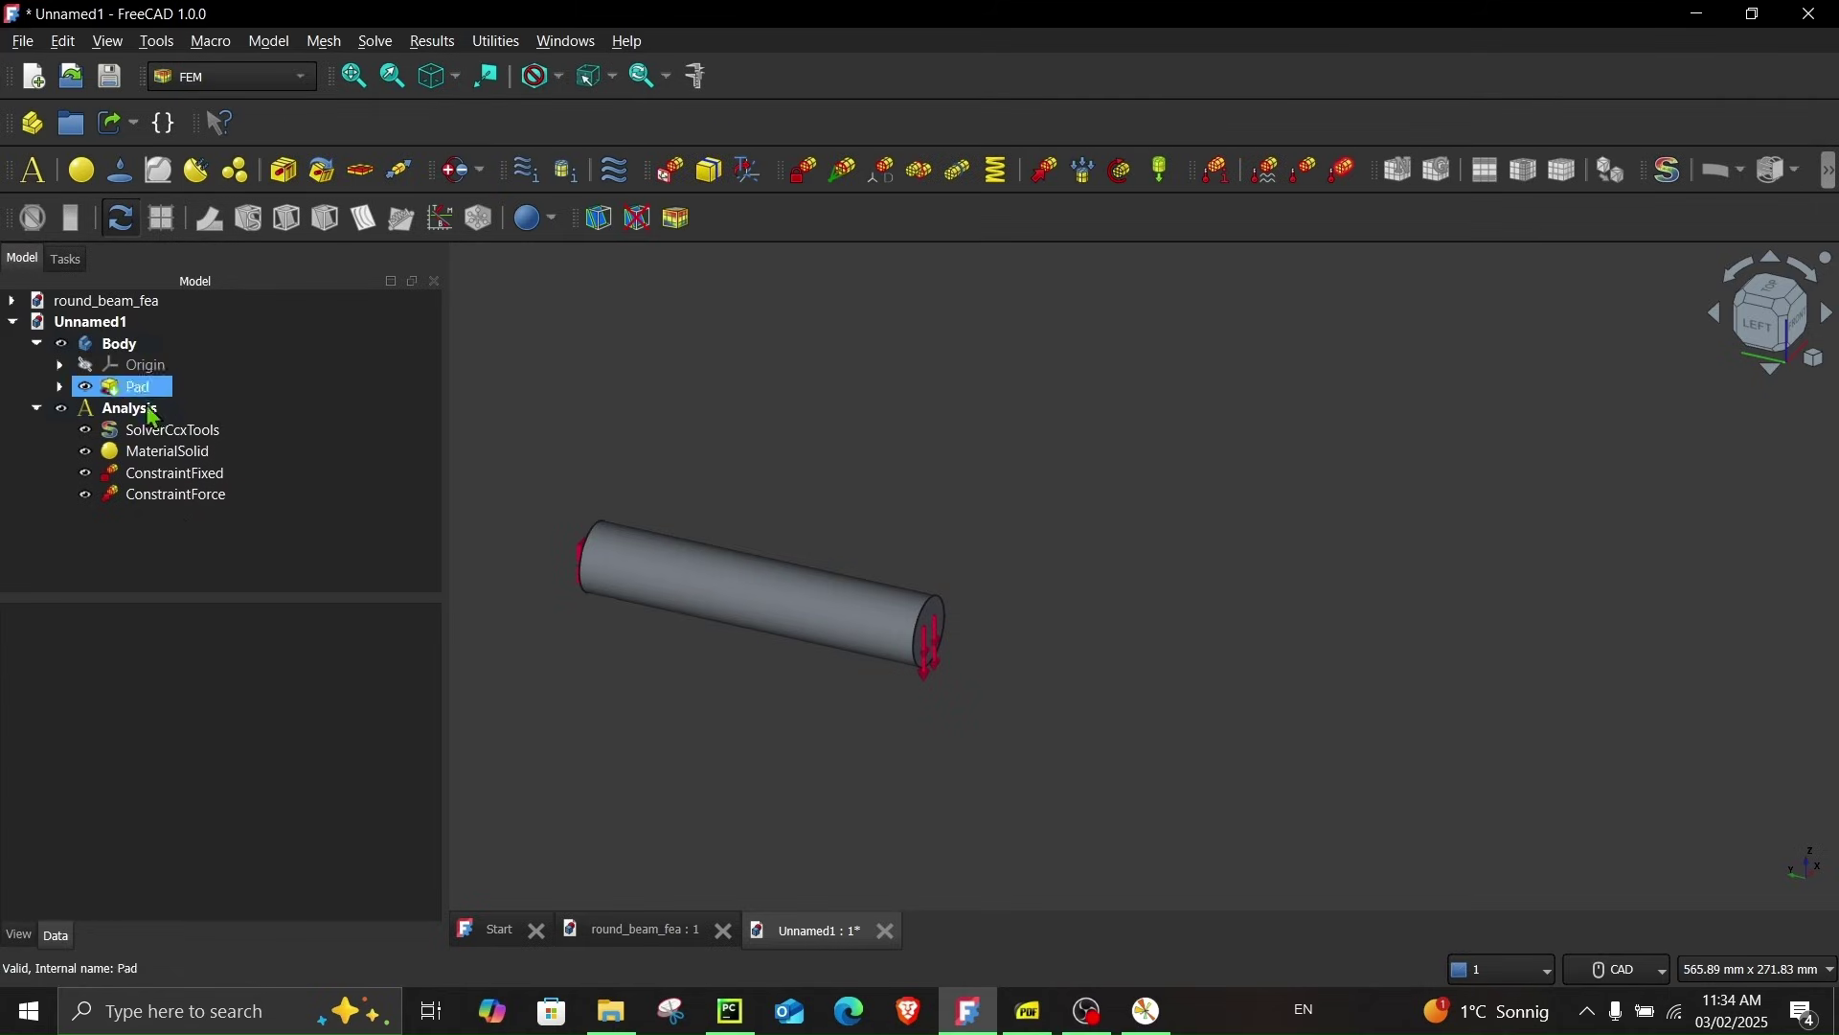
pyautogui.click(365, 498)
pyautogui.scroll(5, 715, 480)
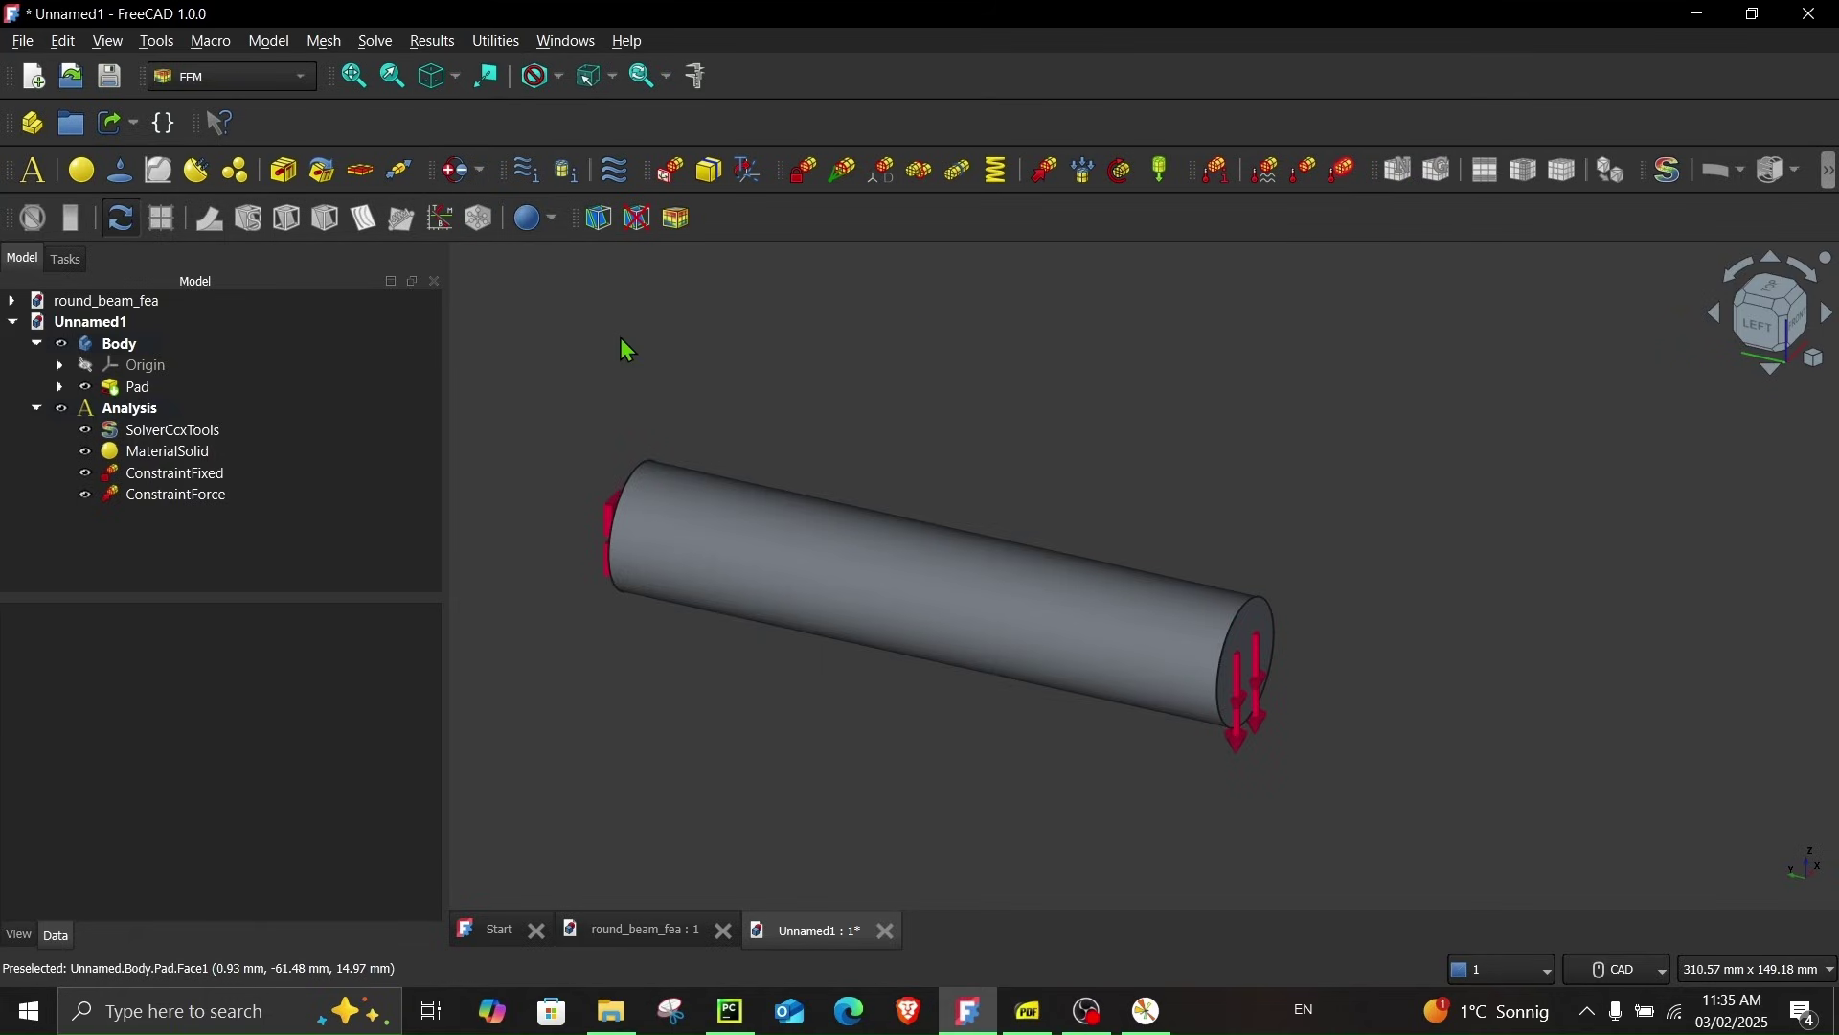
# Mesh the Pad with first-order Netgen elements, 10 mm max size, giving 308 nodes
pyautogui.click(130, 389)
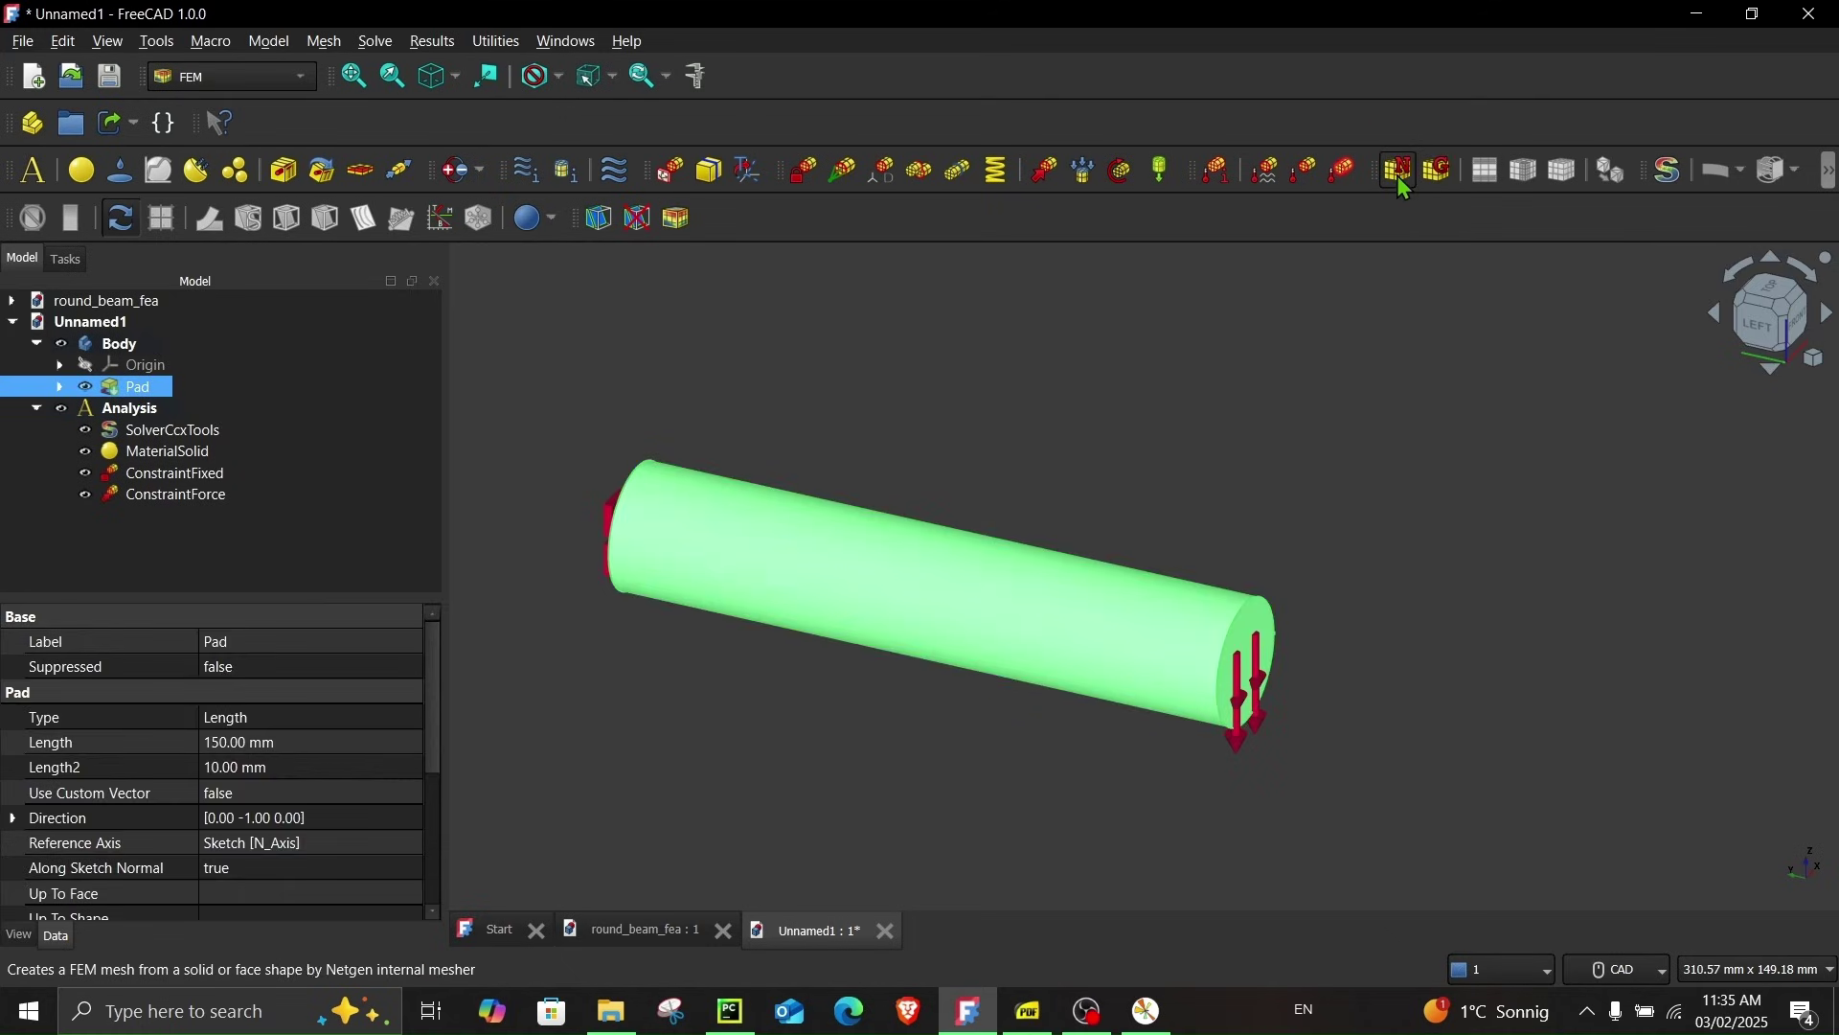
pyautogui.click(1398, 174)
pyautogui.click(324, 415)
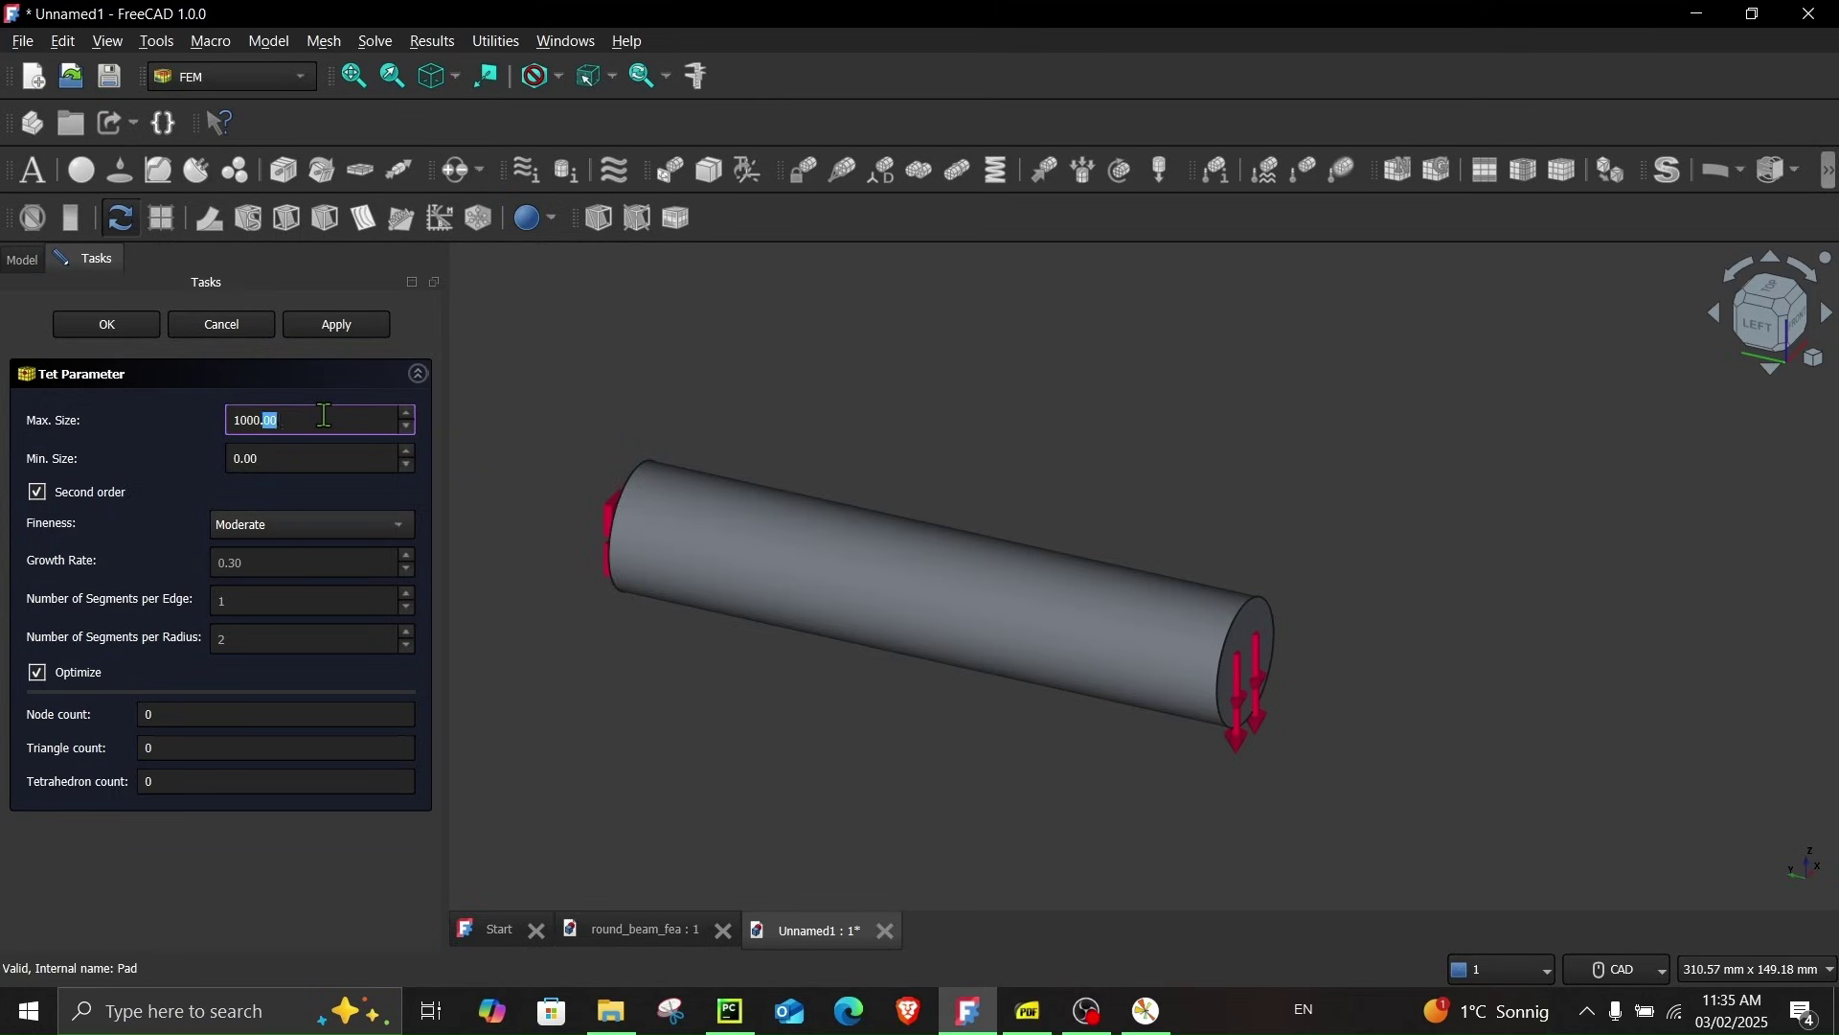
pyautogui.click(324, 415)
pyautogui.write('10')
pyautogui.click(54, 501)
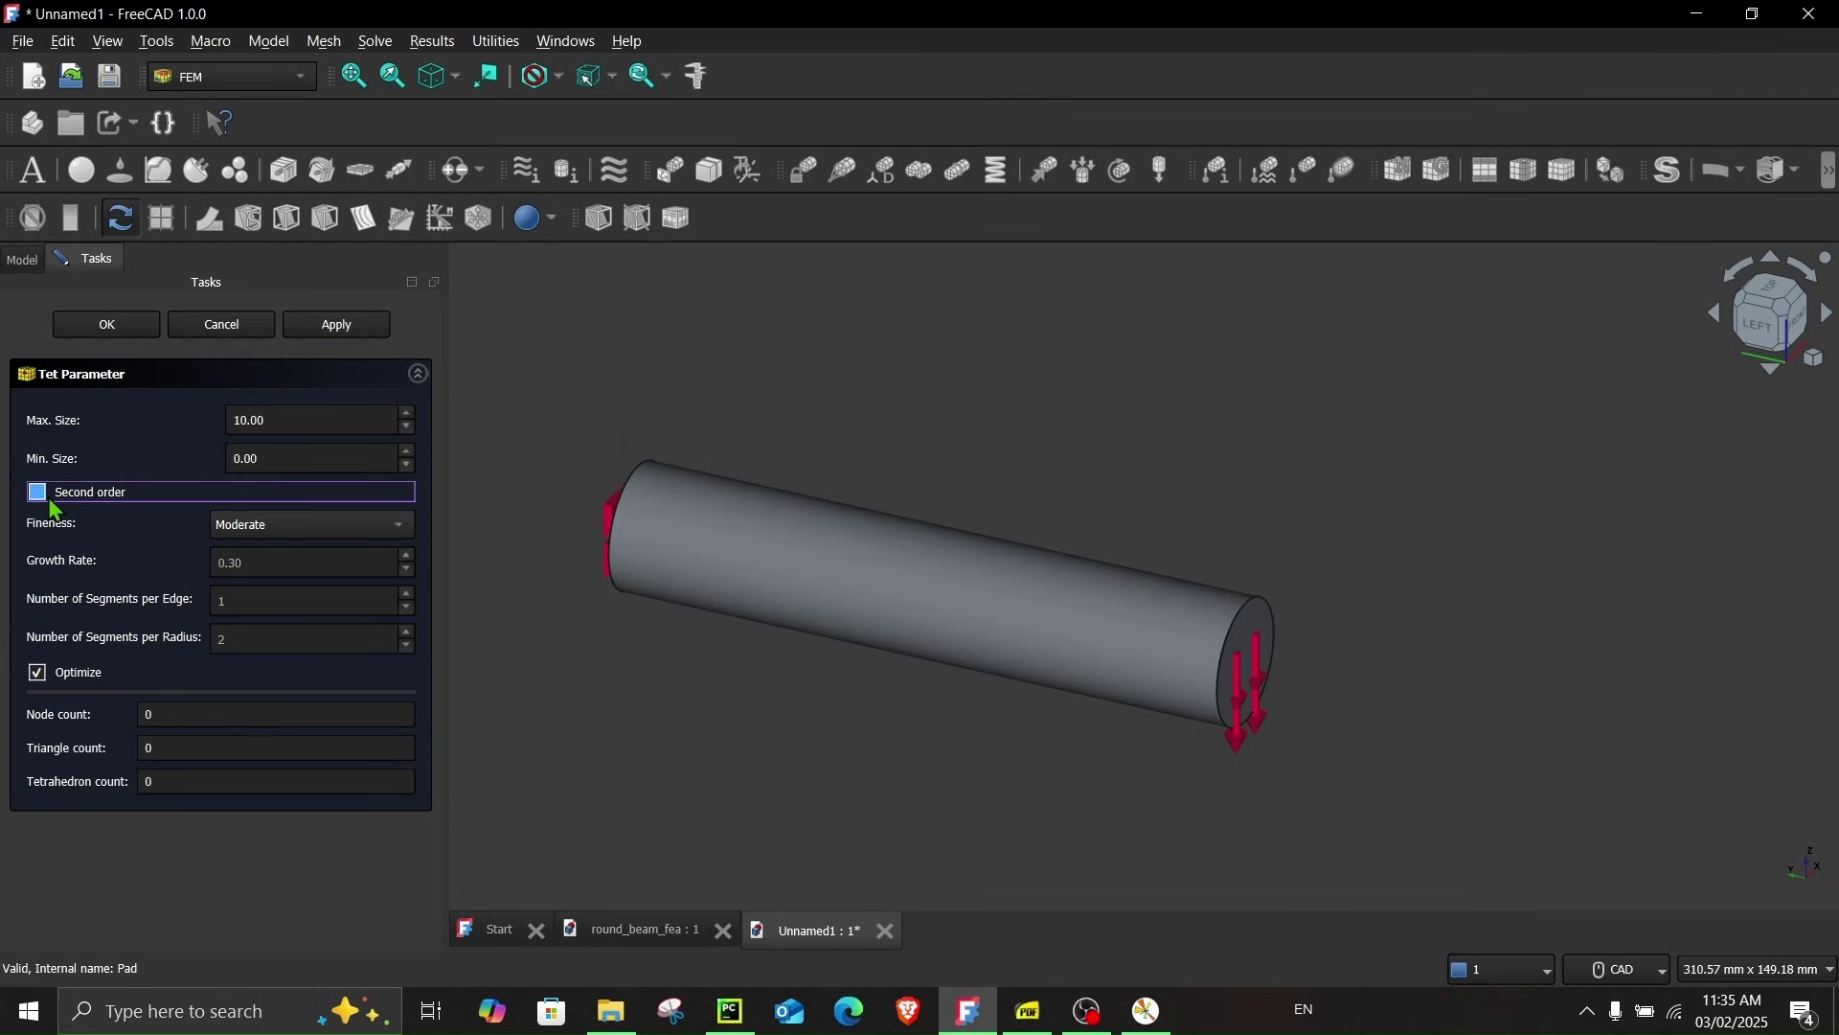
pyautogui.click(317, 328)
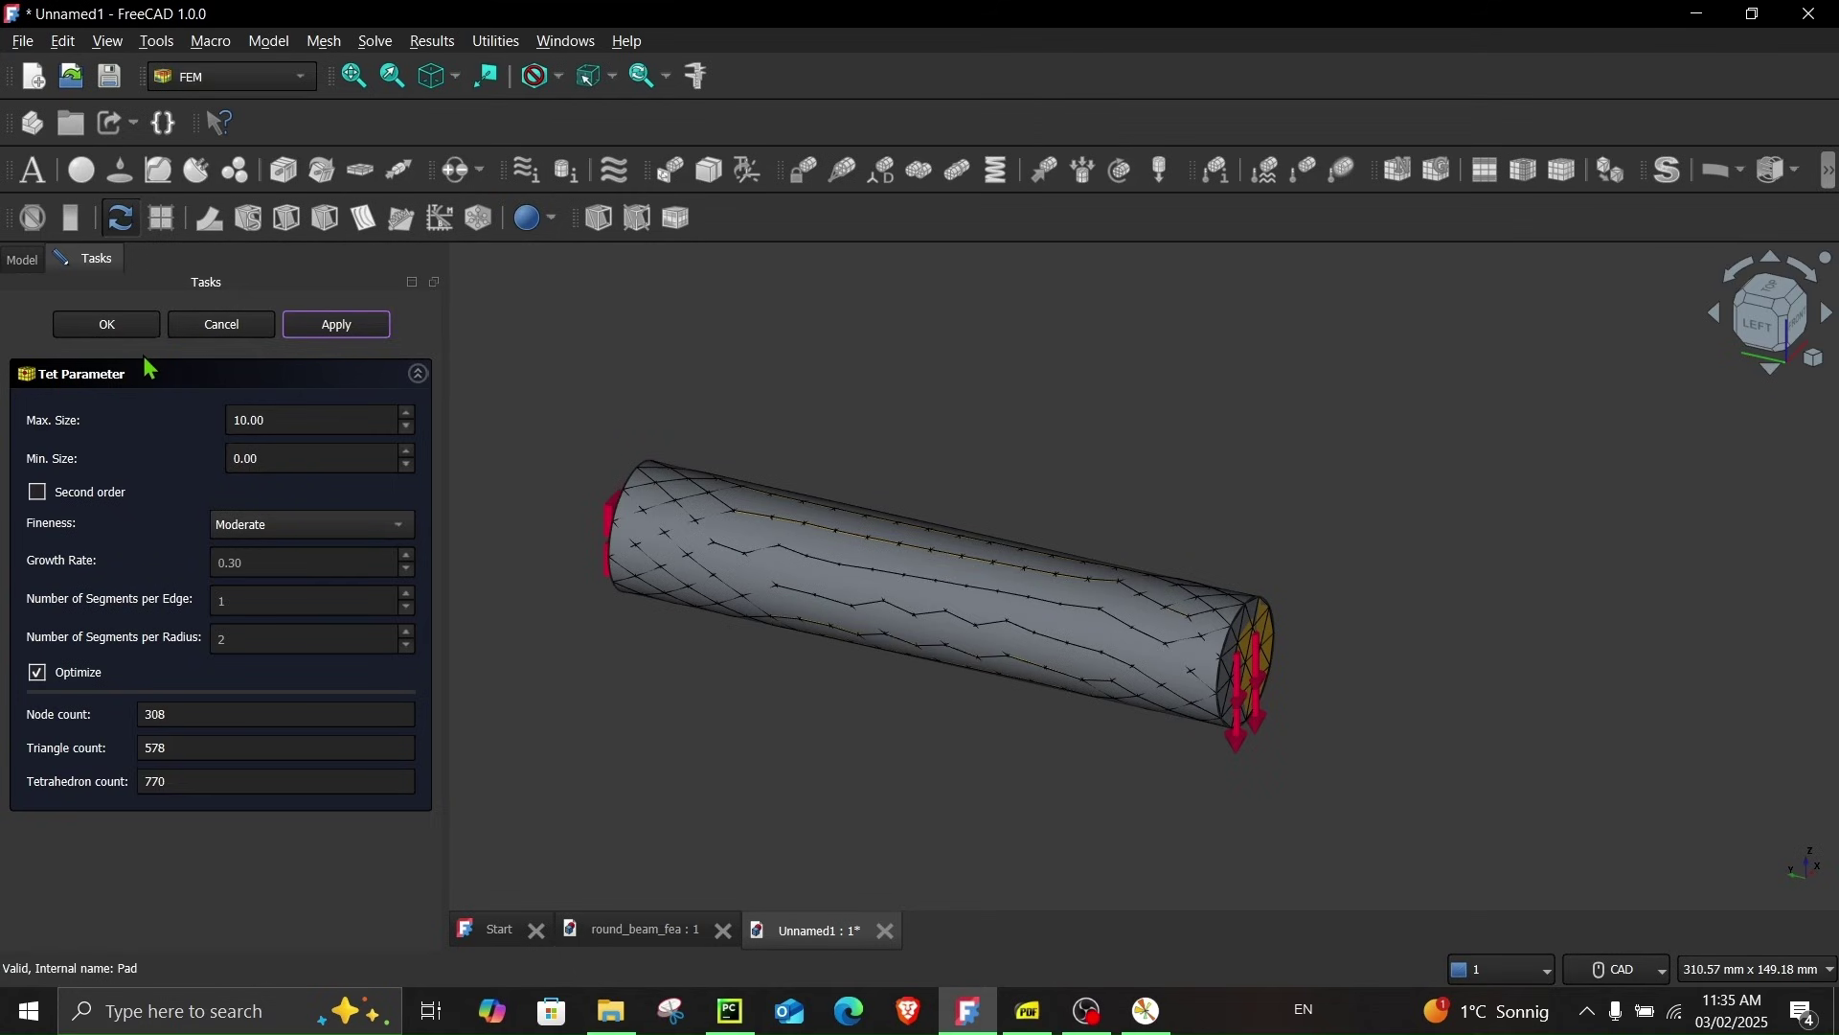
pyautogui.click(107, 325)
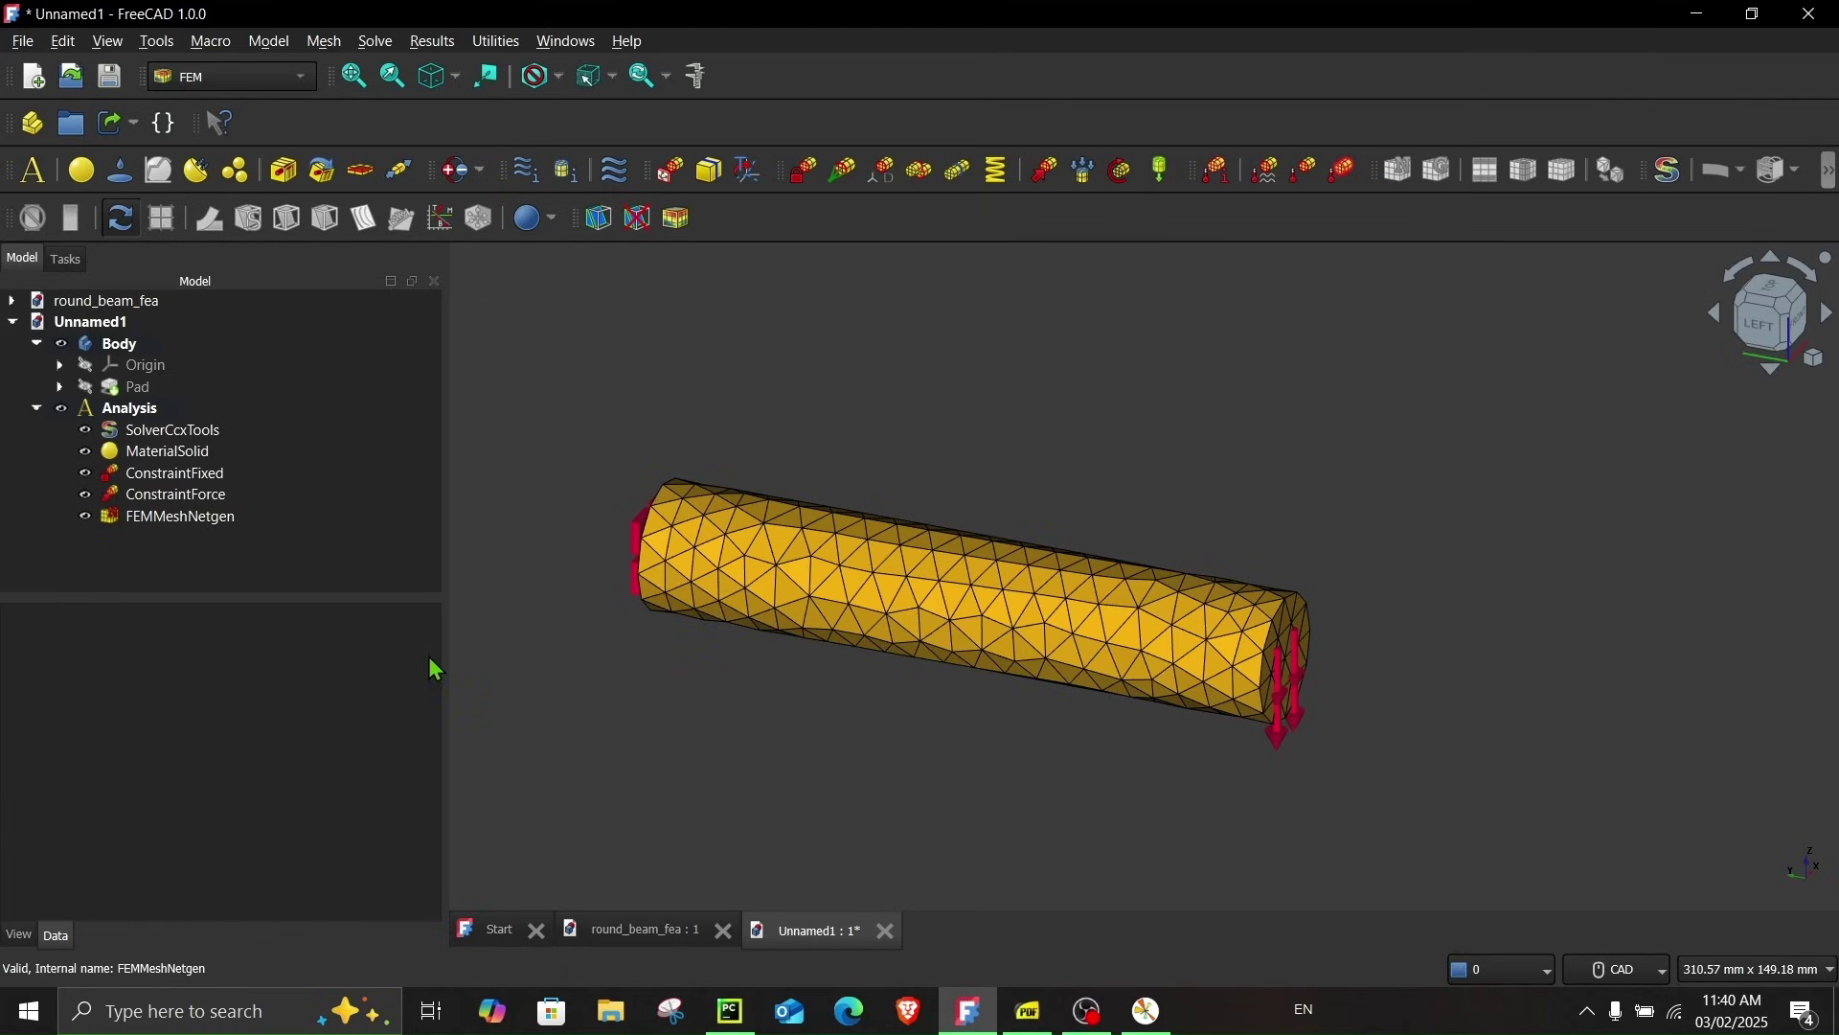
# Open the CalculiX solver with Static analysis and write the .inp file
pyautogui.click(167, 451)
pyautogui.click(173, 431)
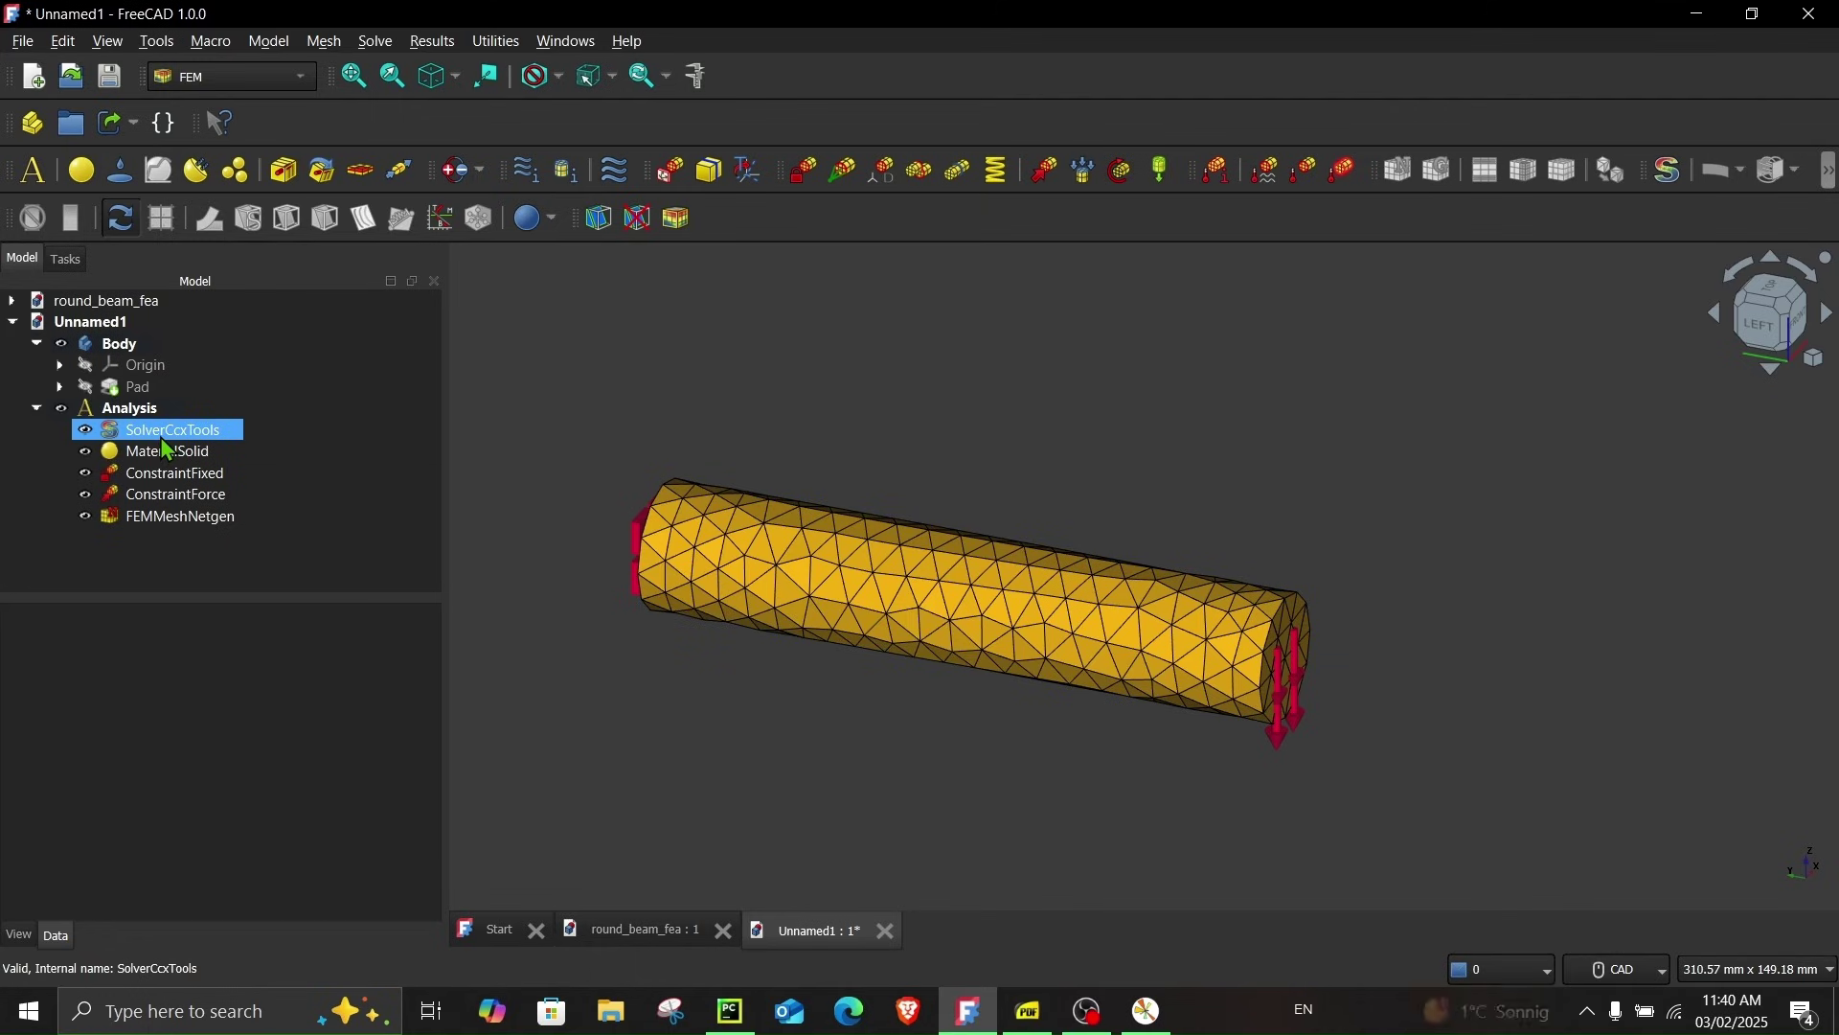
pyautogui.doubleClick(161, 438)
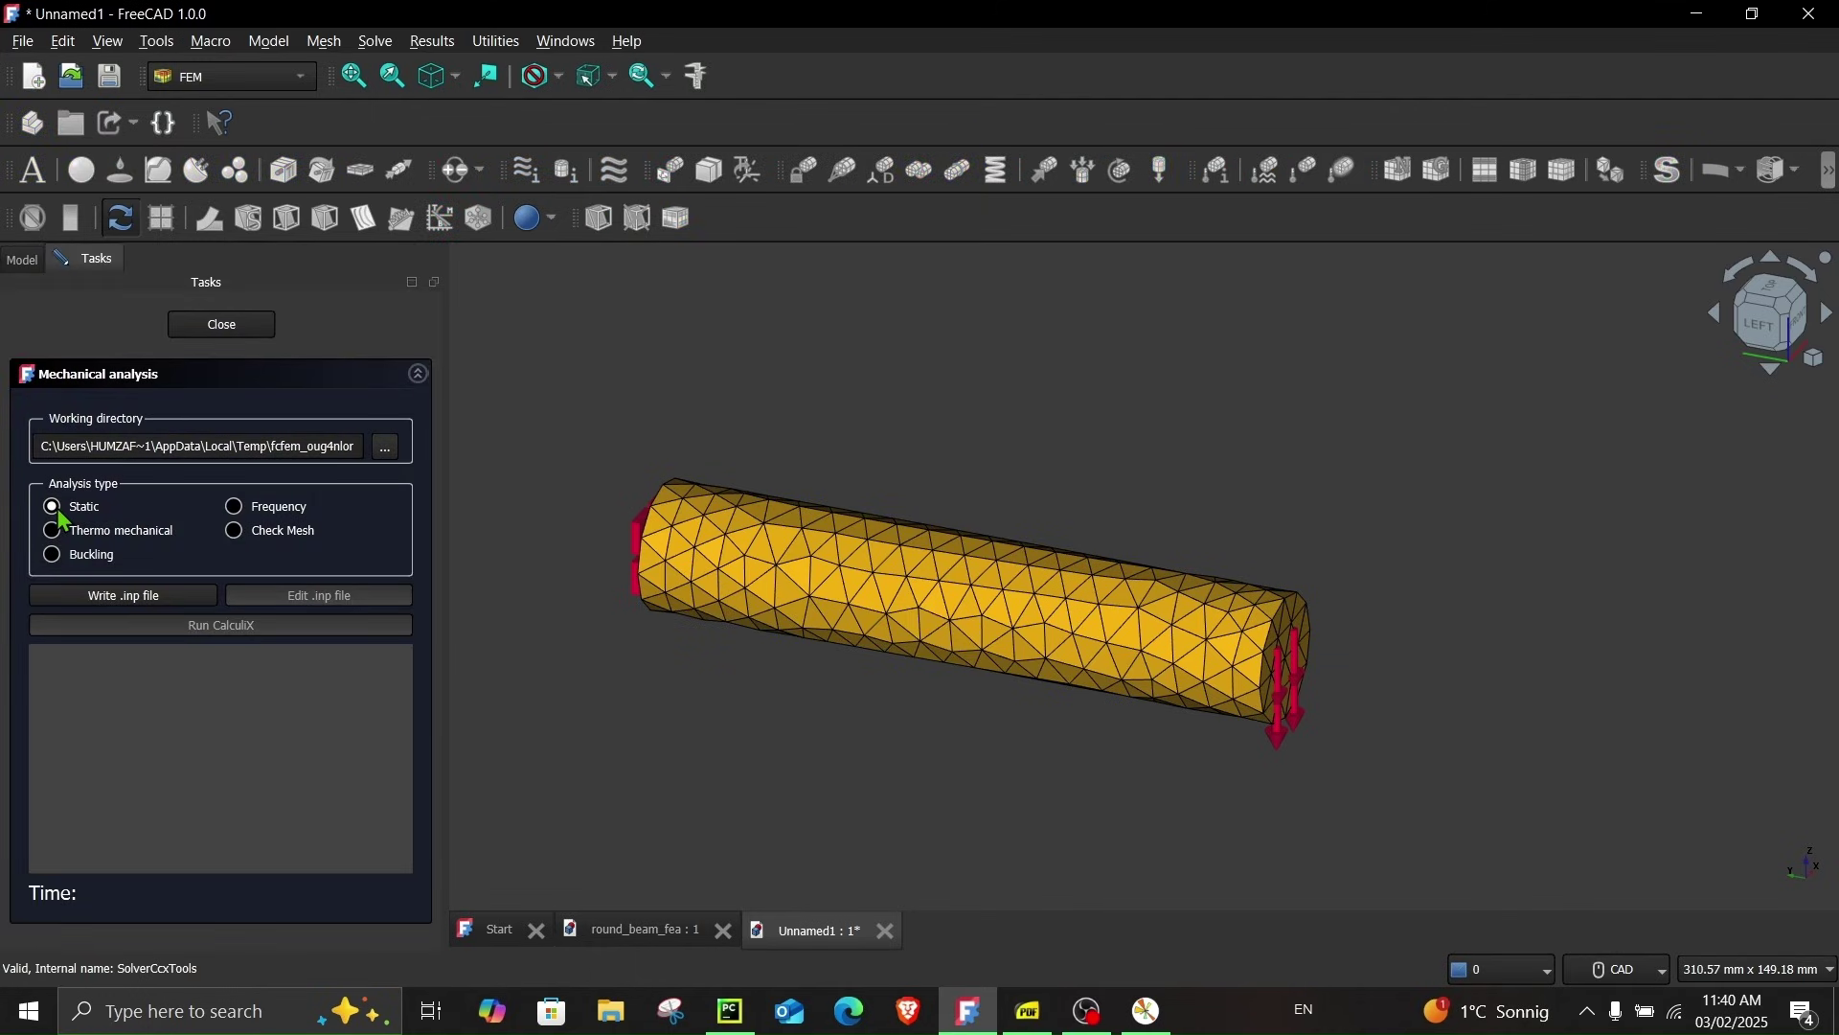
pyautogui.click(102, 596)
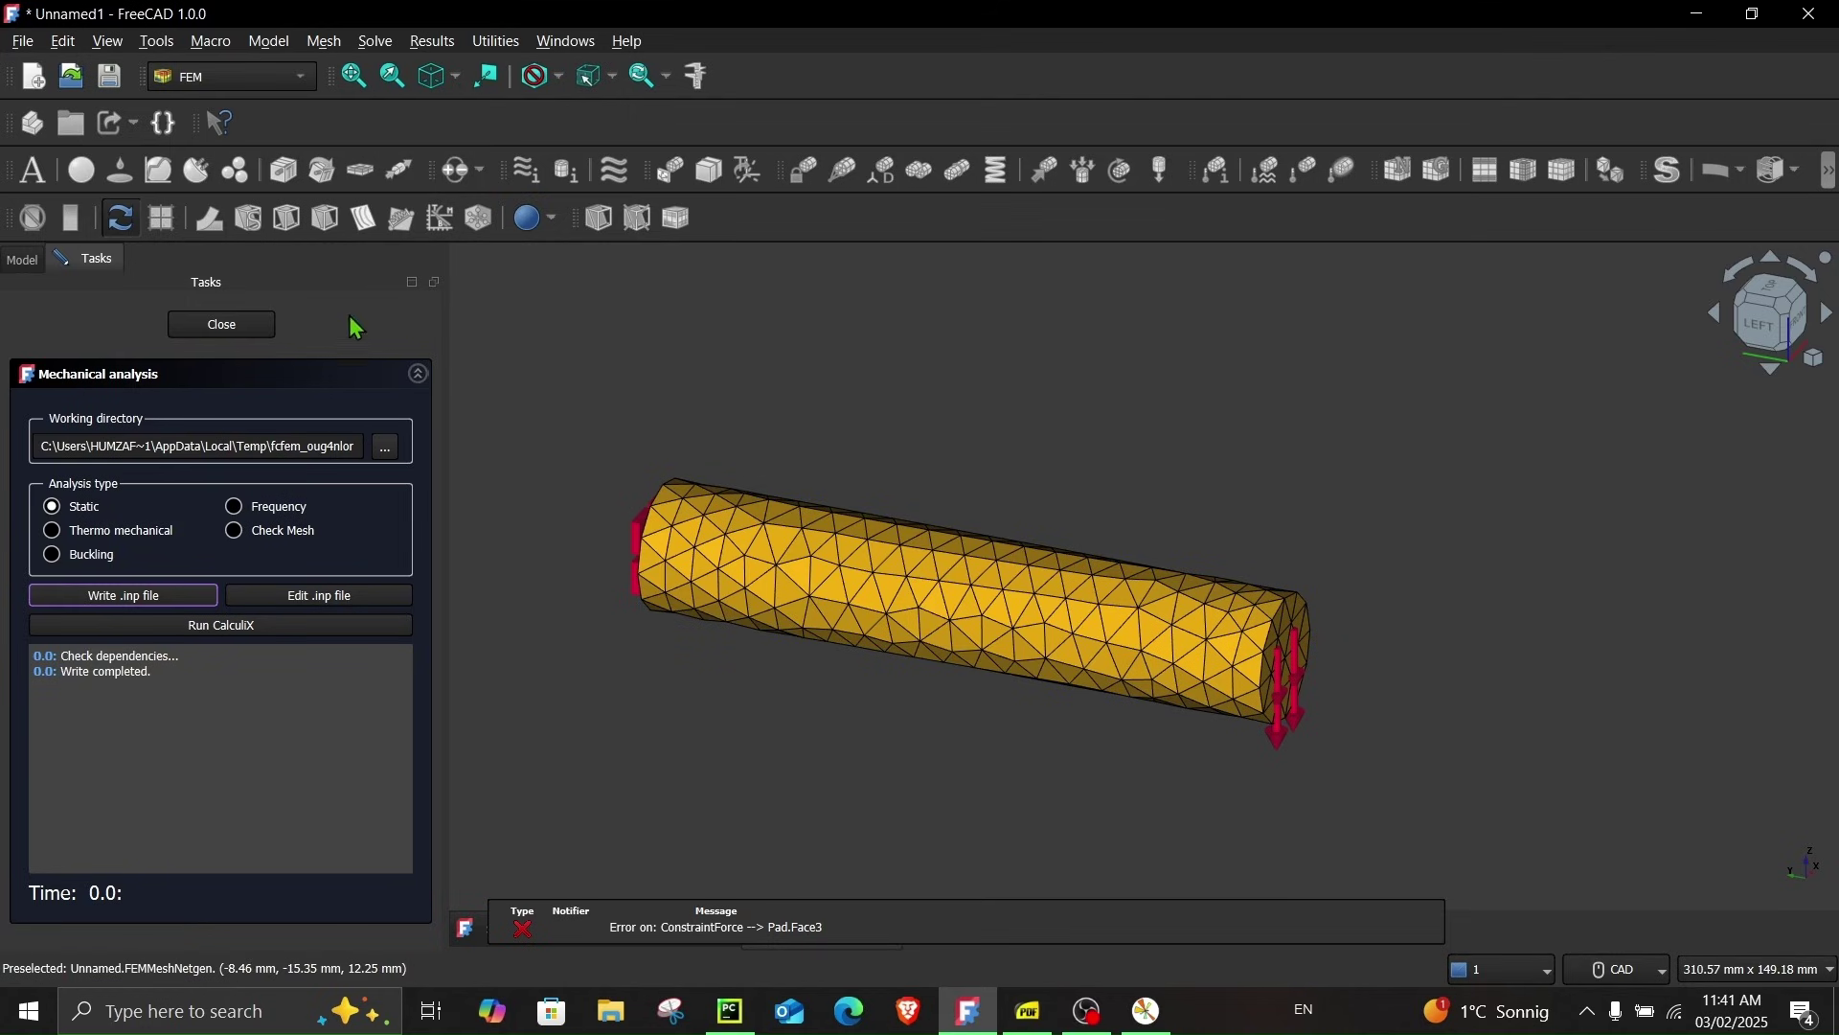
# Remesh second-order at 6 mm max size (3574 nodes) and rewrite the CalculiX input file
pyautogui.click(212, 325)
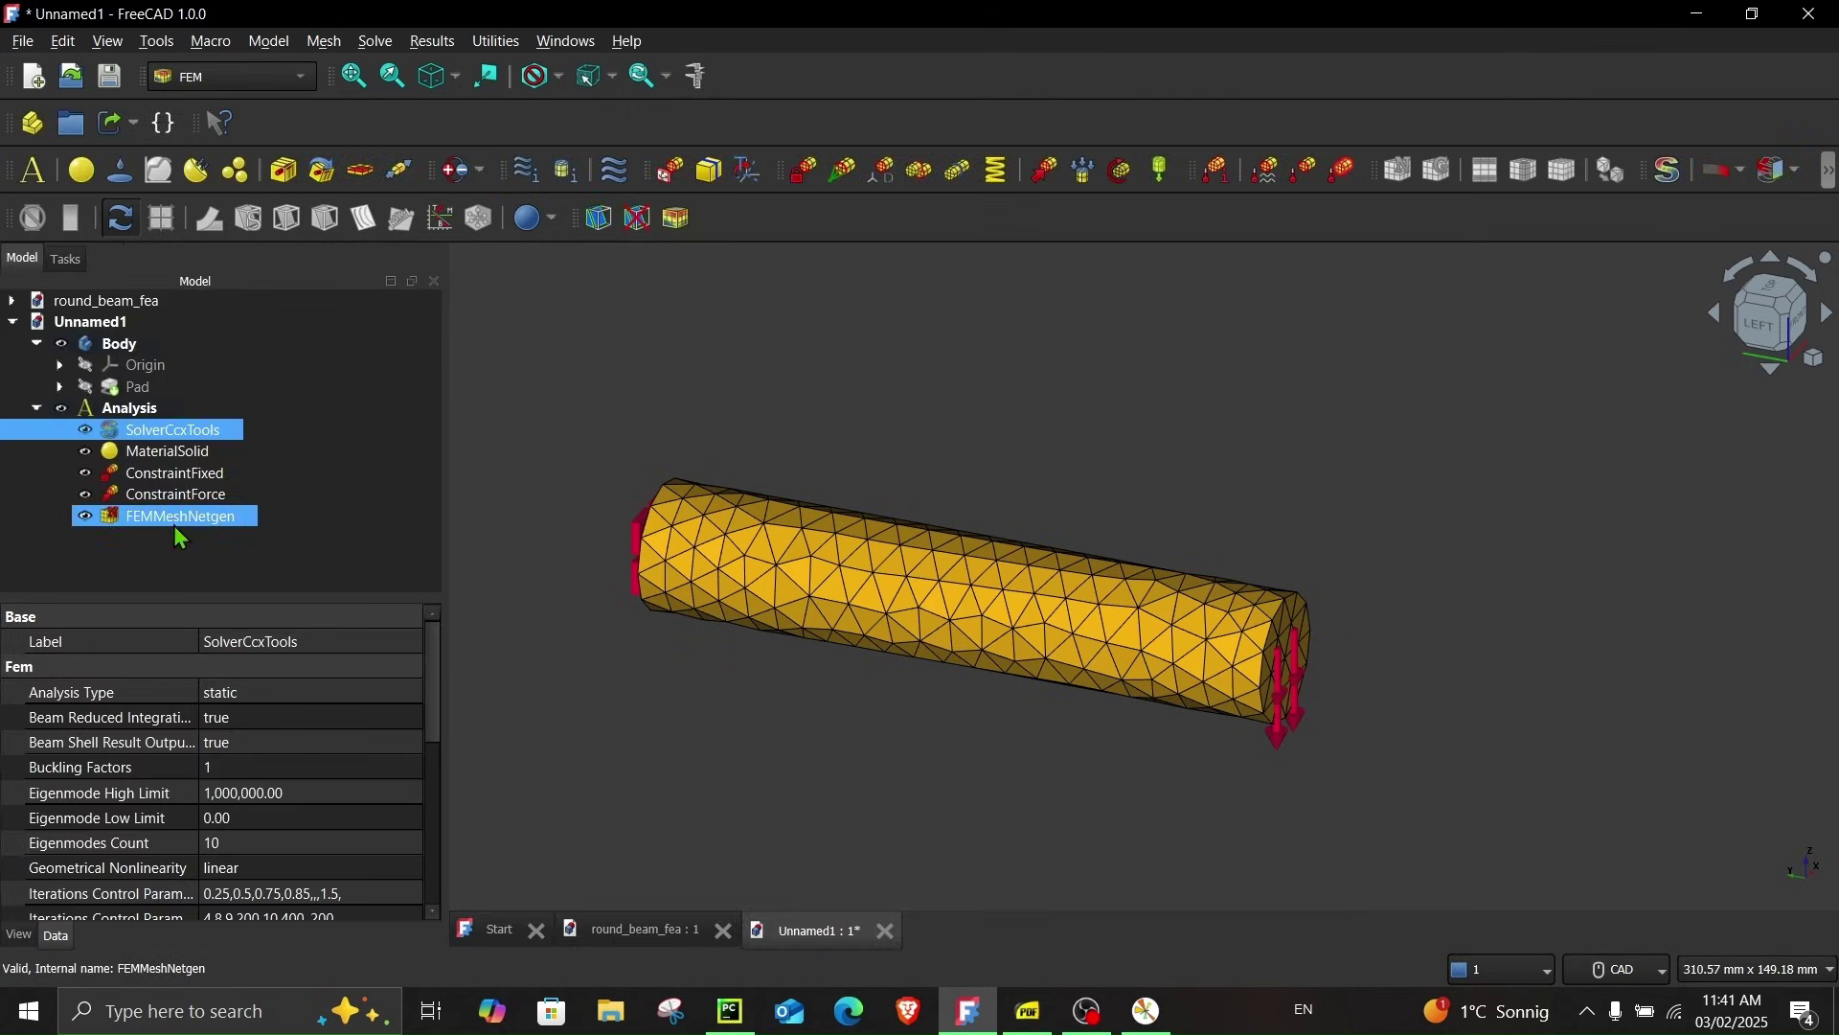
pyautogui.doubleClick(177, 518)
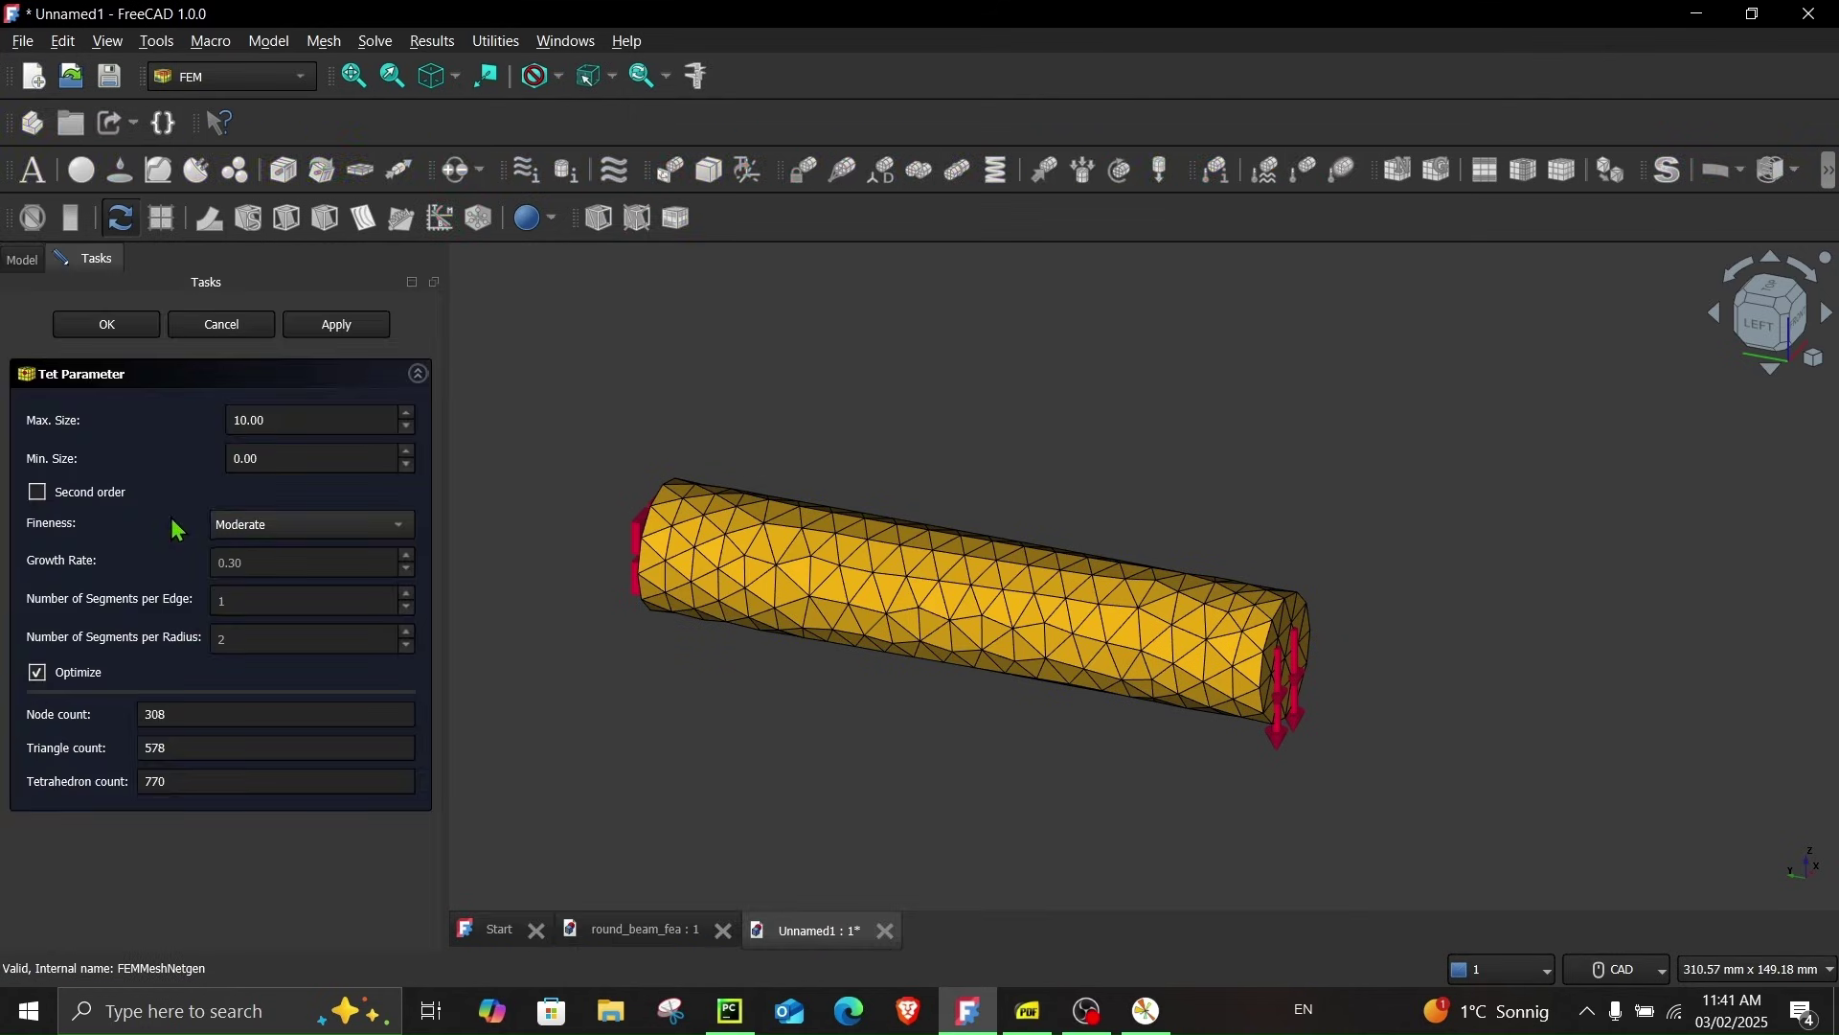
pyautogui.click(323, 415)
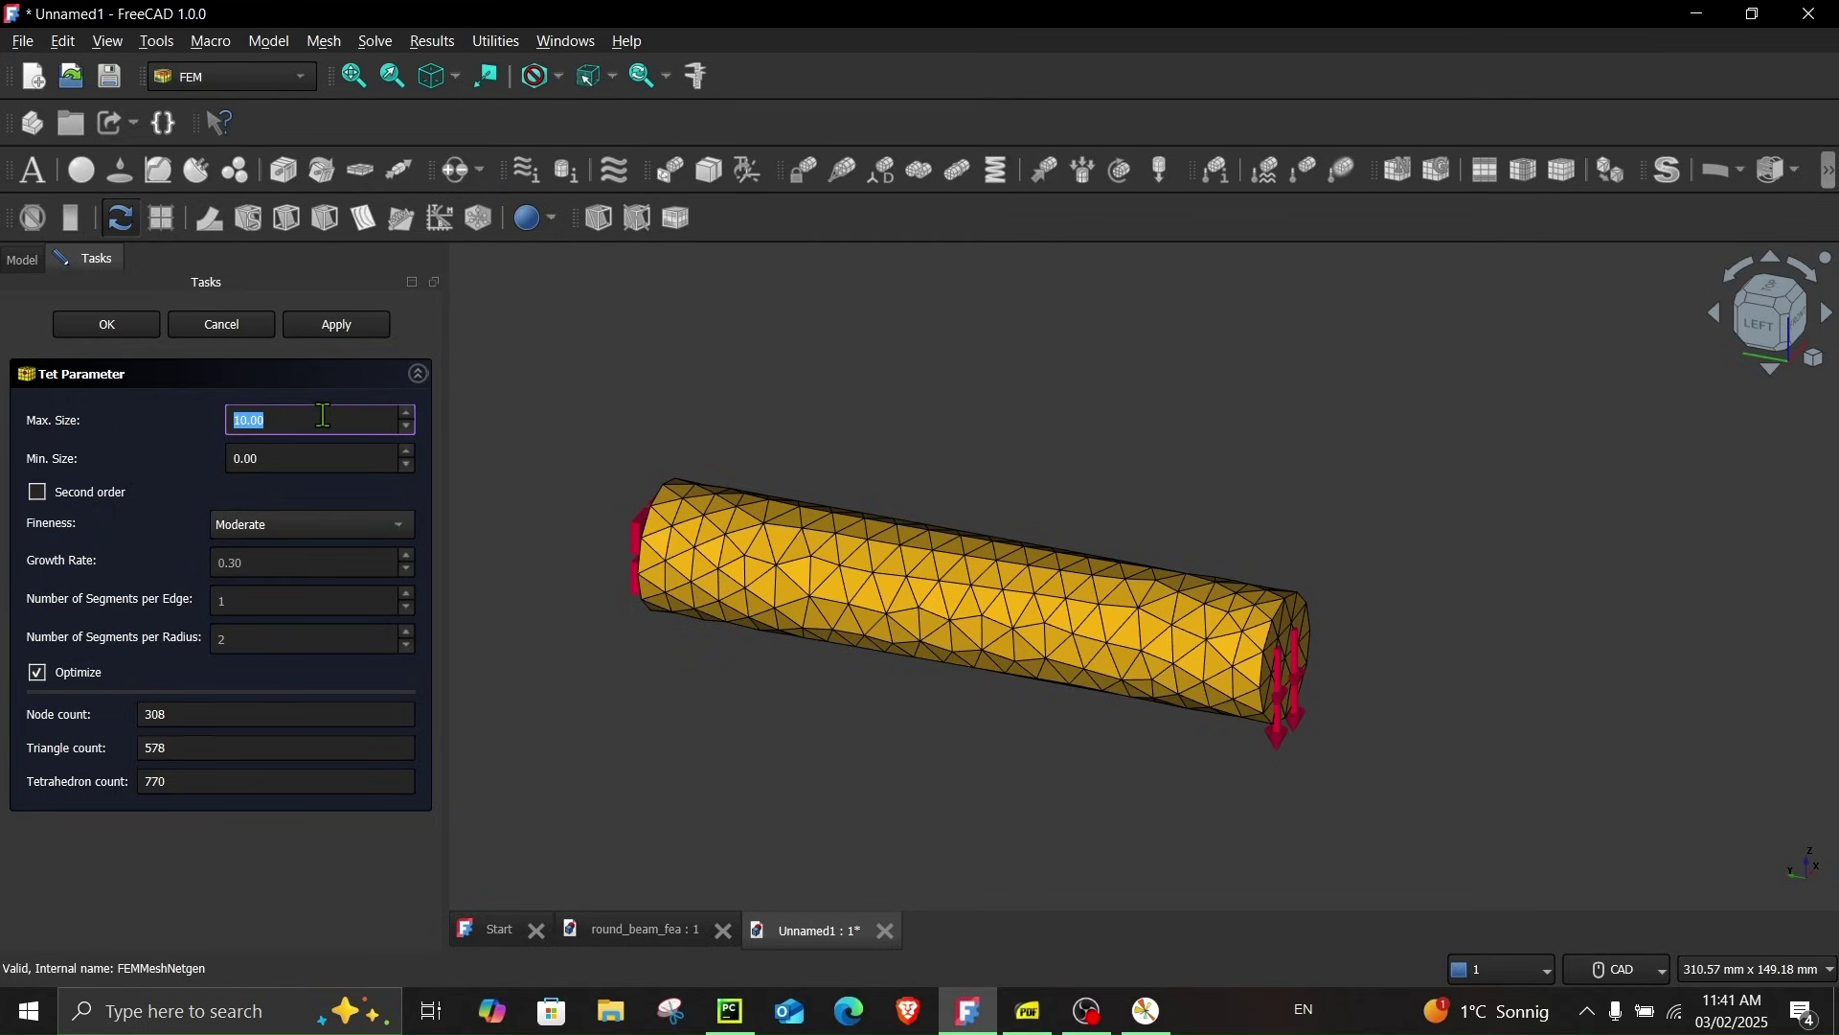
pyautogui.write('6')
pyautogui.click(96, 491)
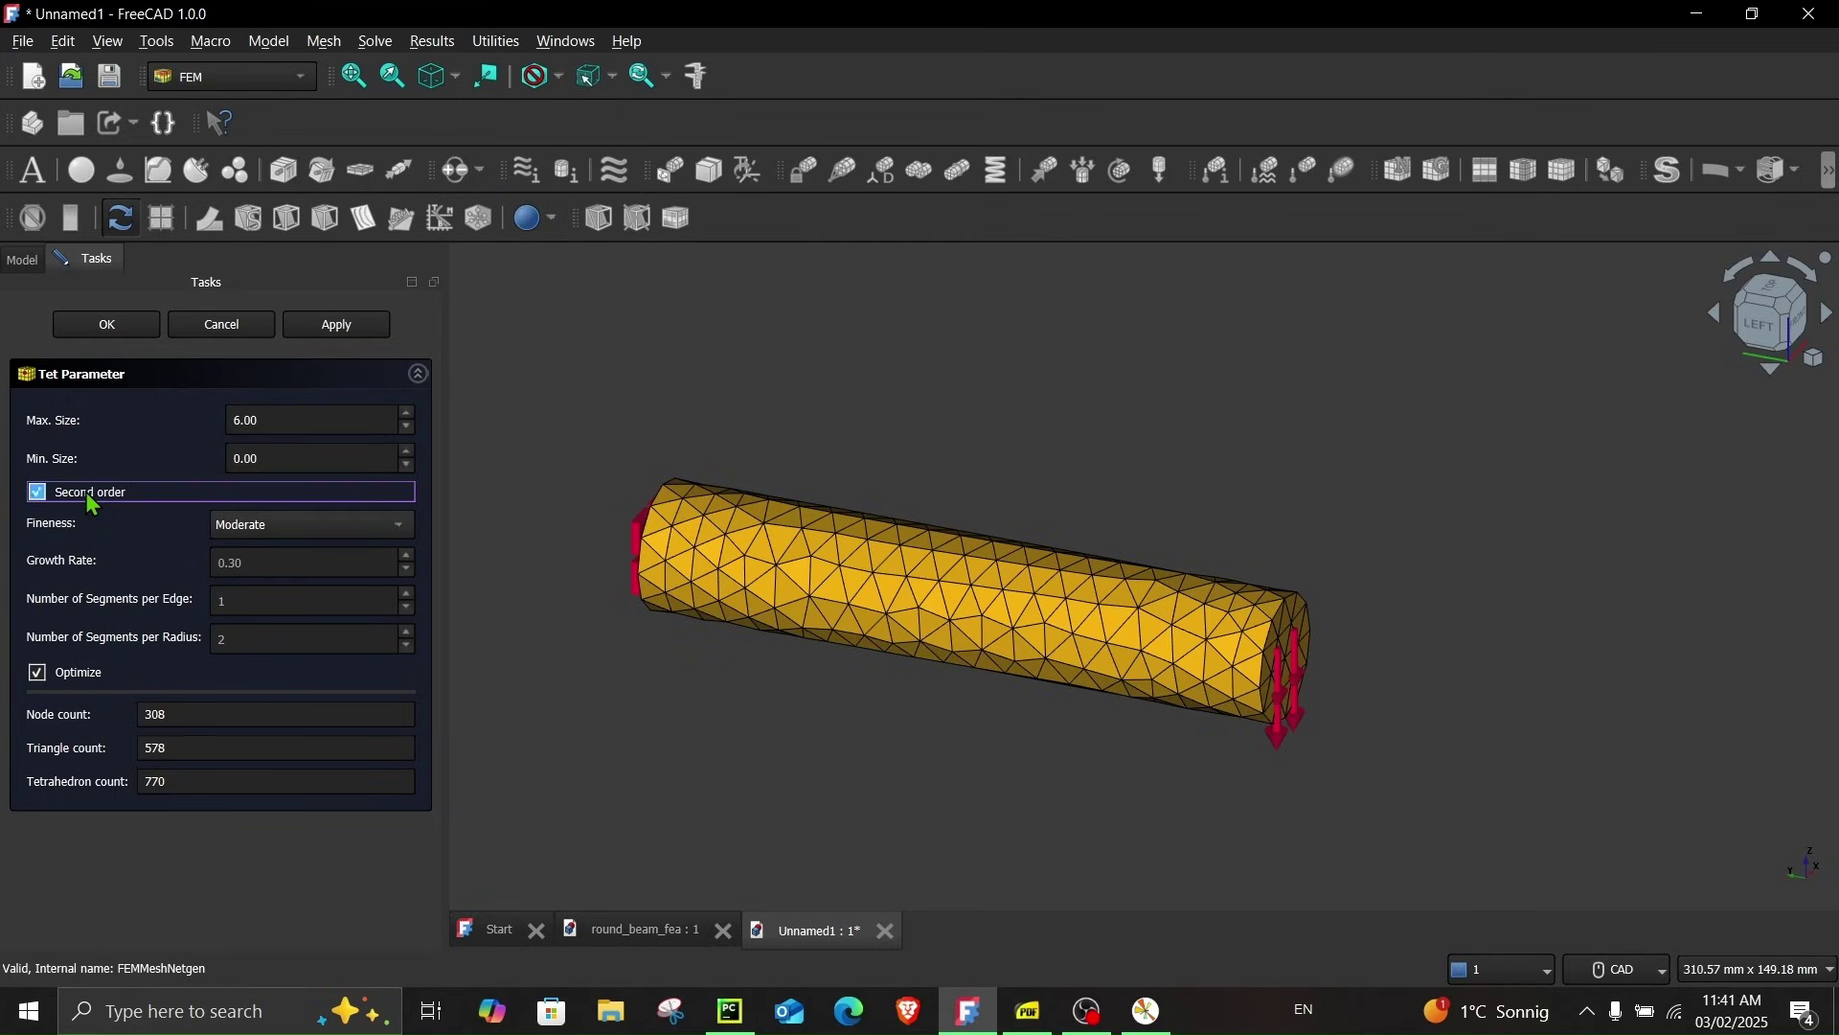
pyautogui.click(333, 326)
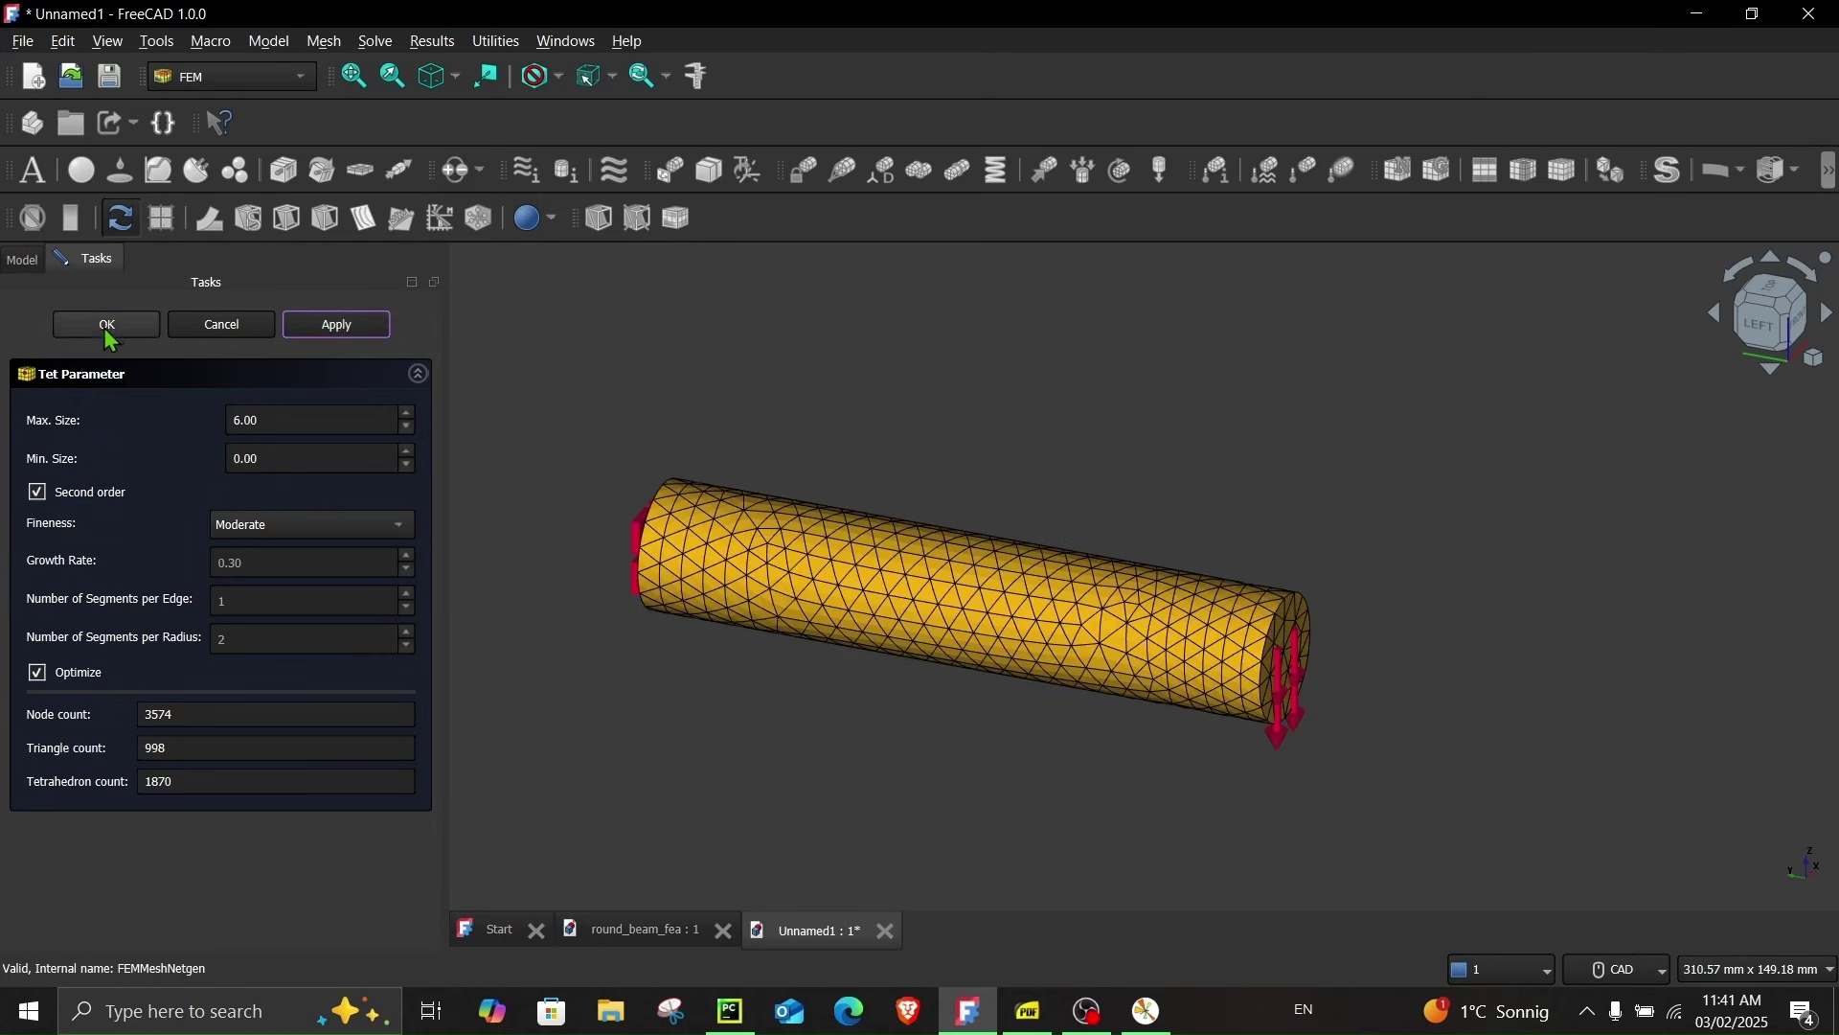
pyautogui.press('Return')
pyautogui.doubleClick(146, 439)
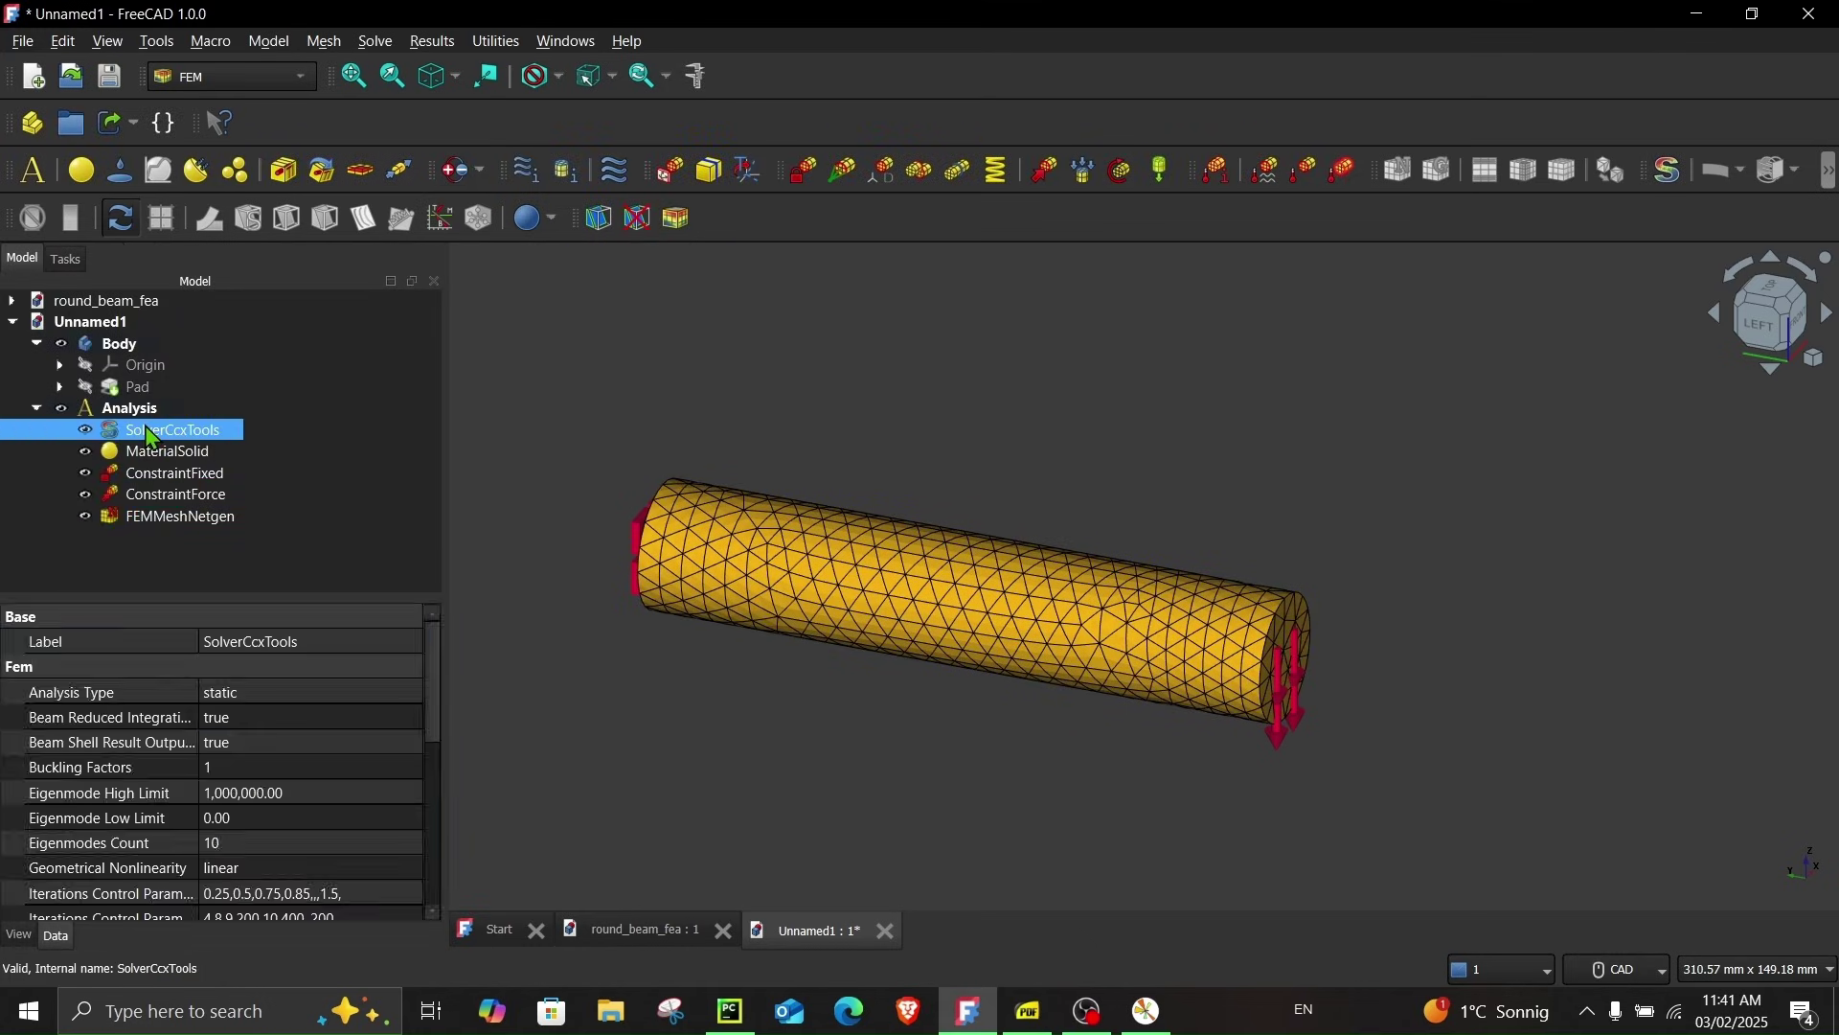
pyautogui.click(129, 591)
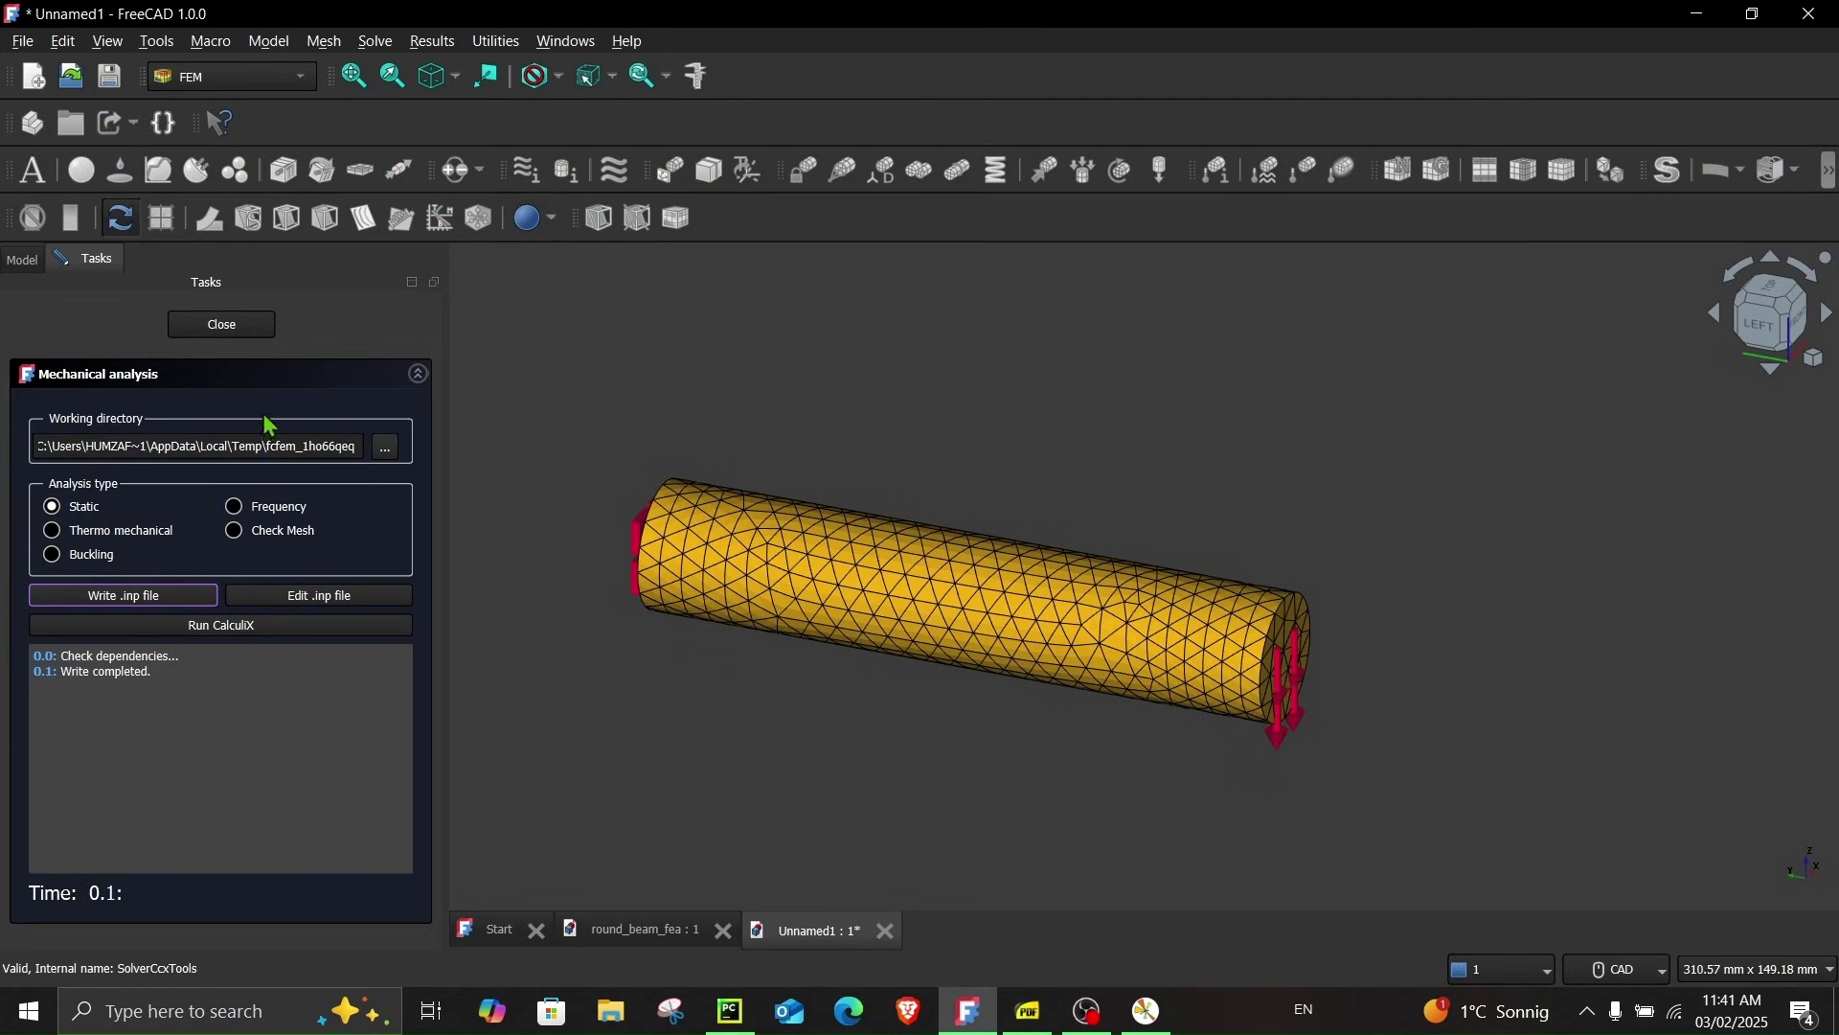
# Regenerate the mesh as first-order with 10 mm maximum element size
pyautogui.click(207, 331)
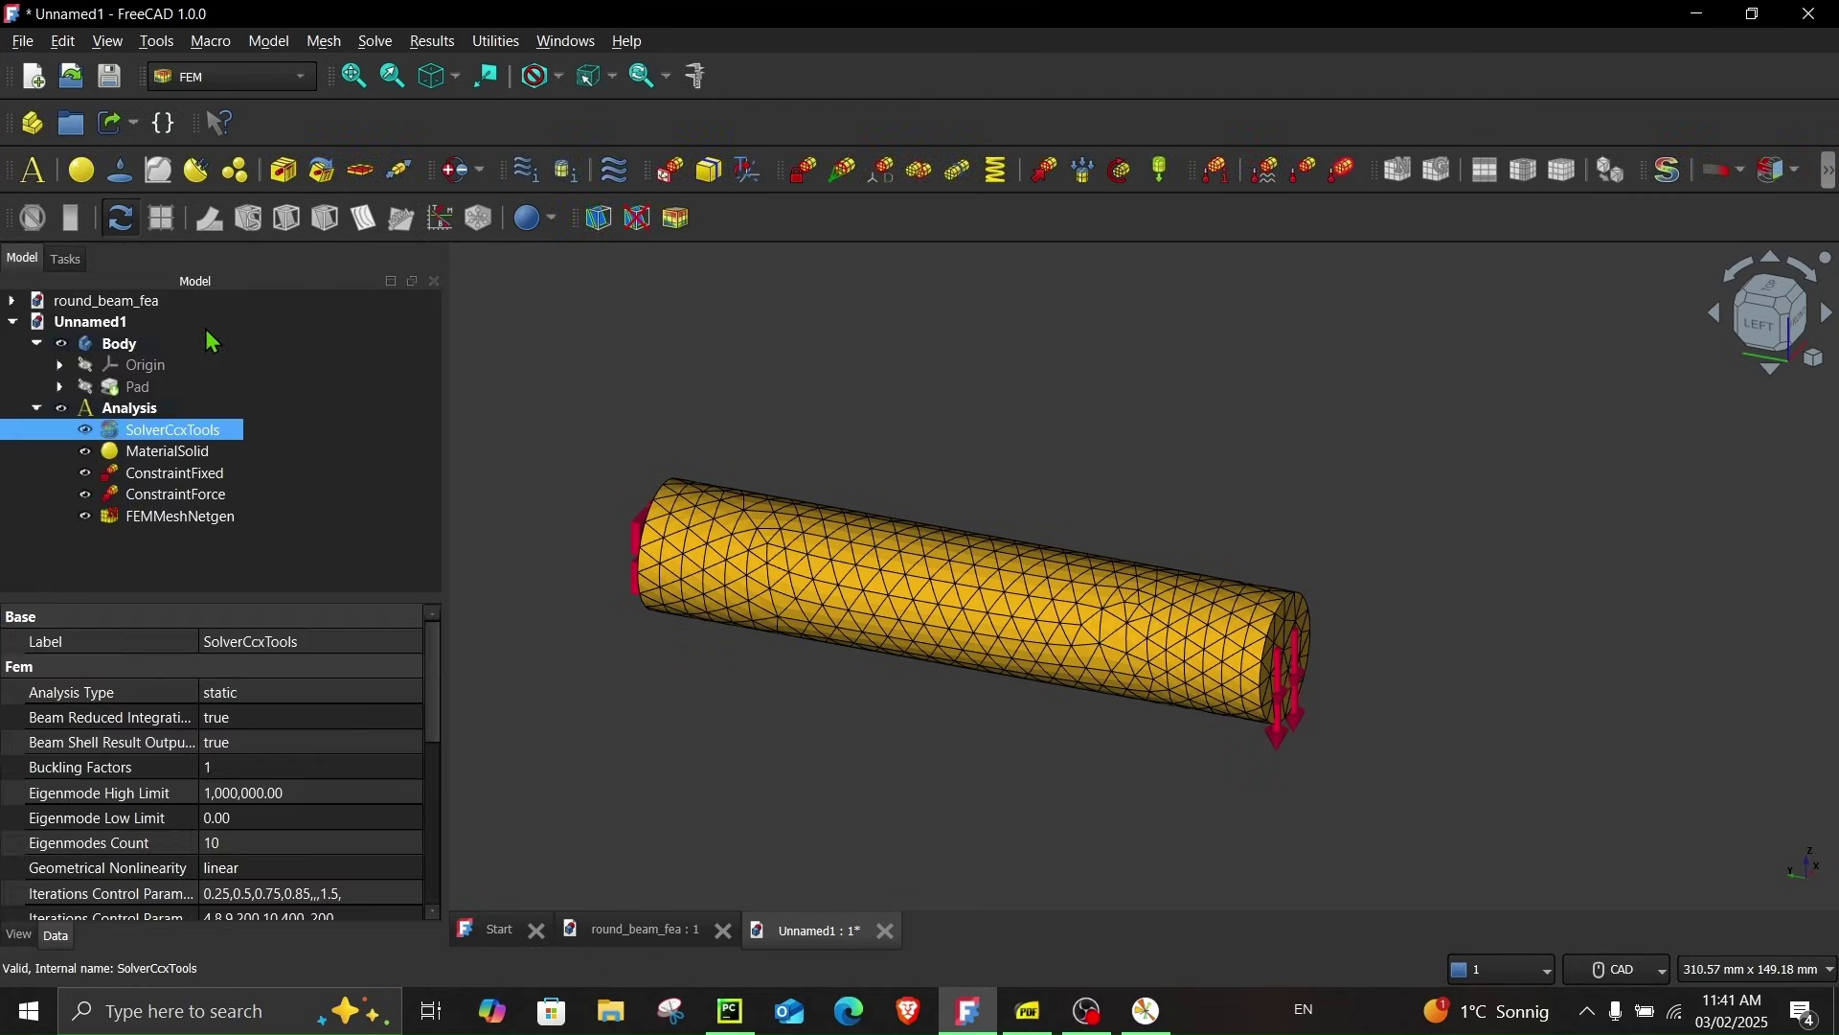
pyautogui.doubleClick(143, 517)
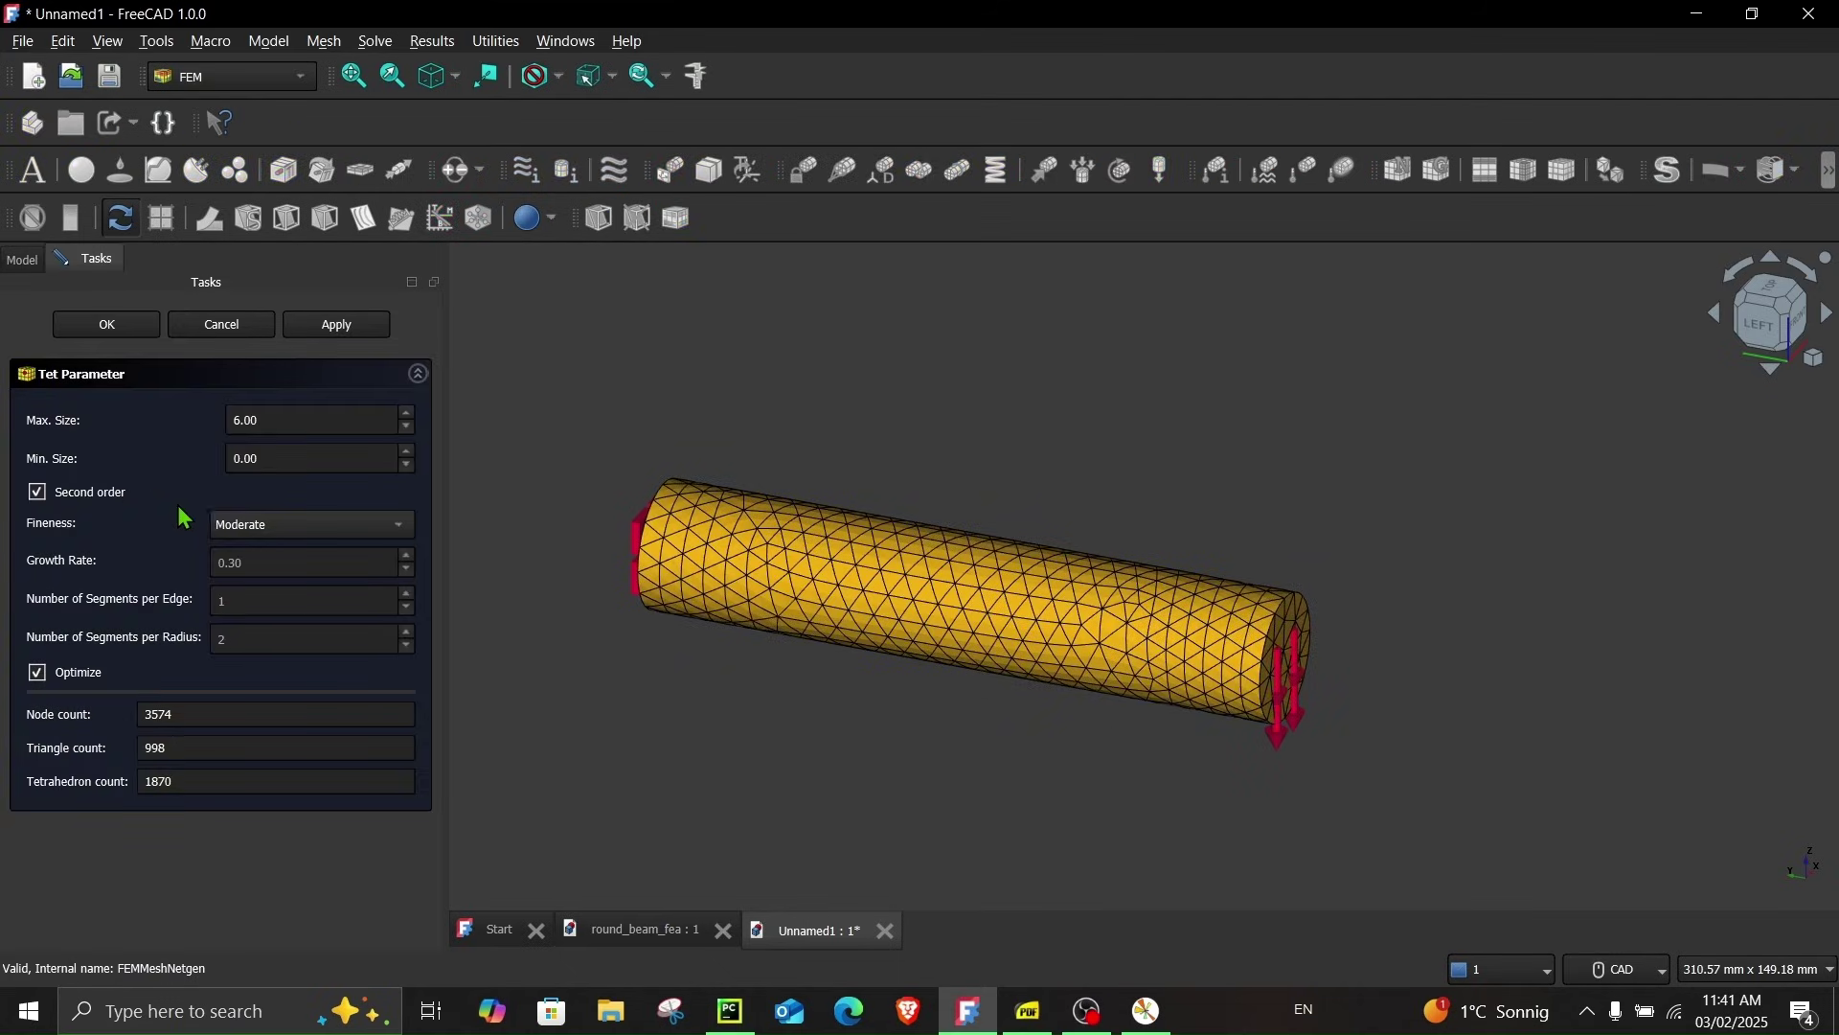
pyautogui.doubleClick(282, 423)
pyautogui.write('10')
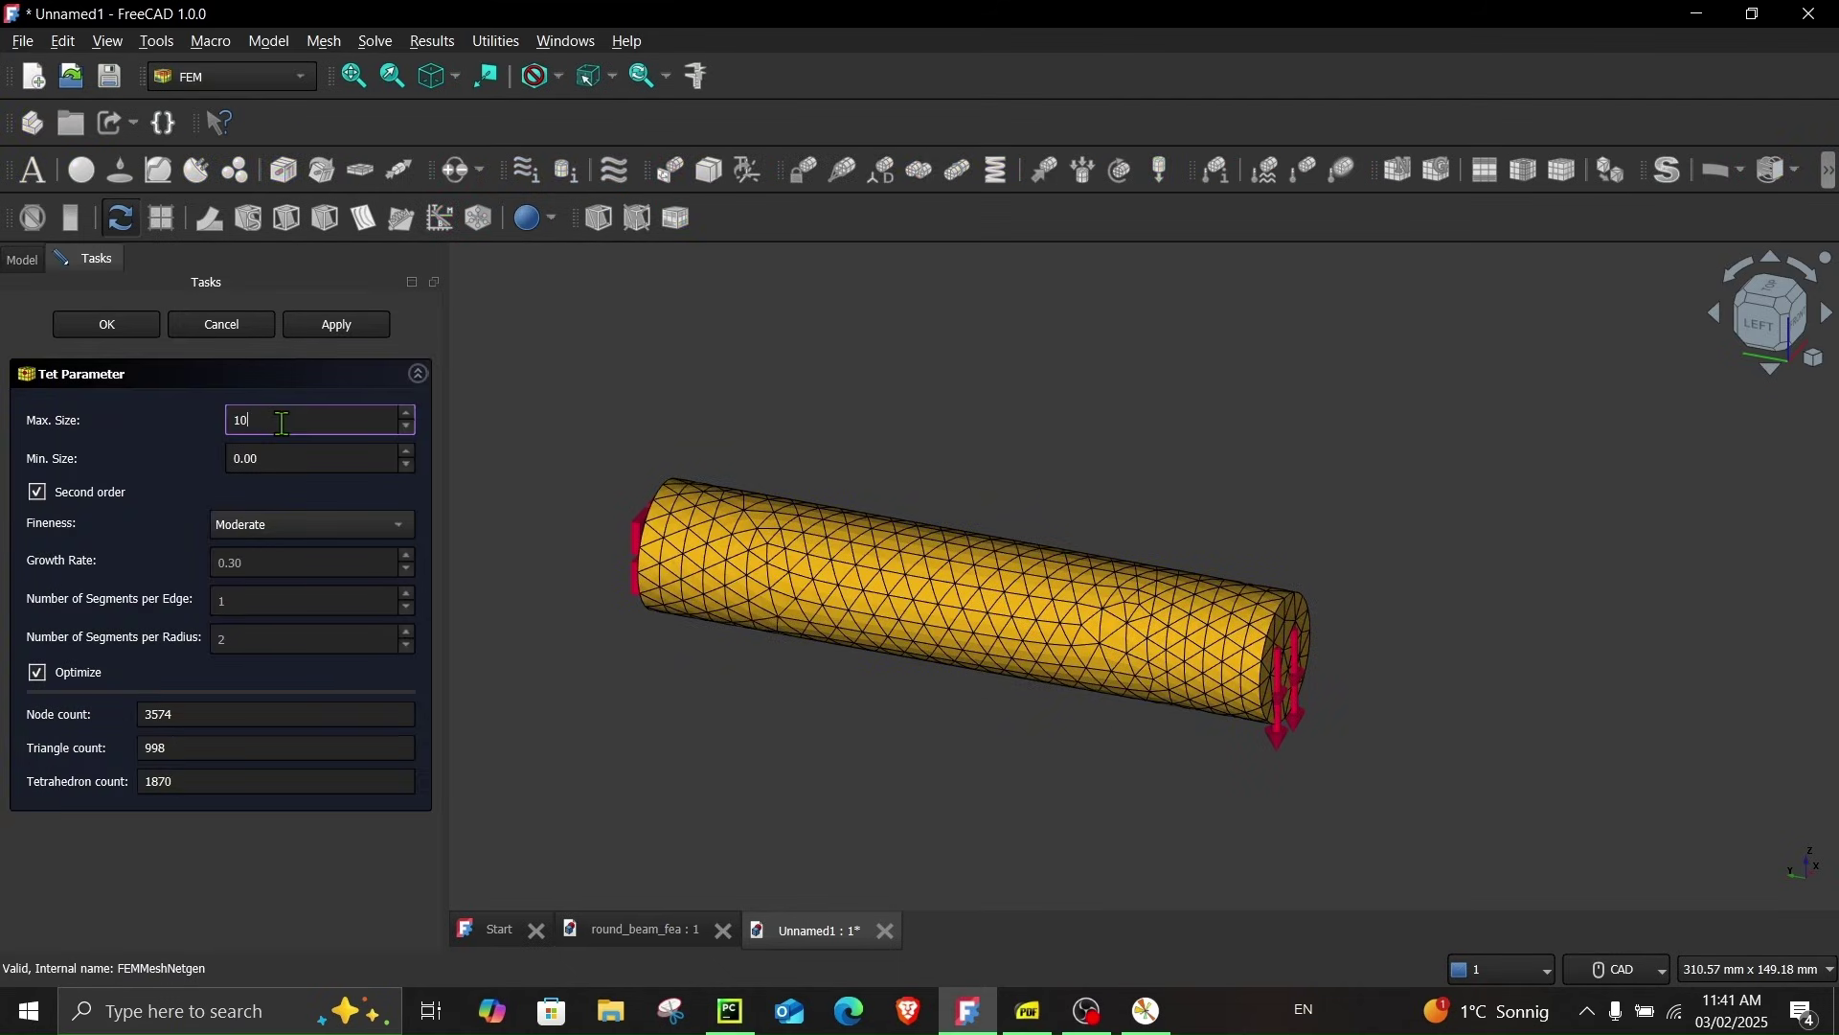
pyautogui.click(65, 495)
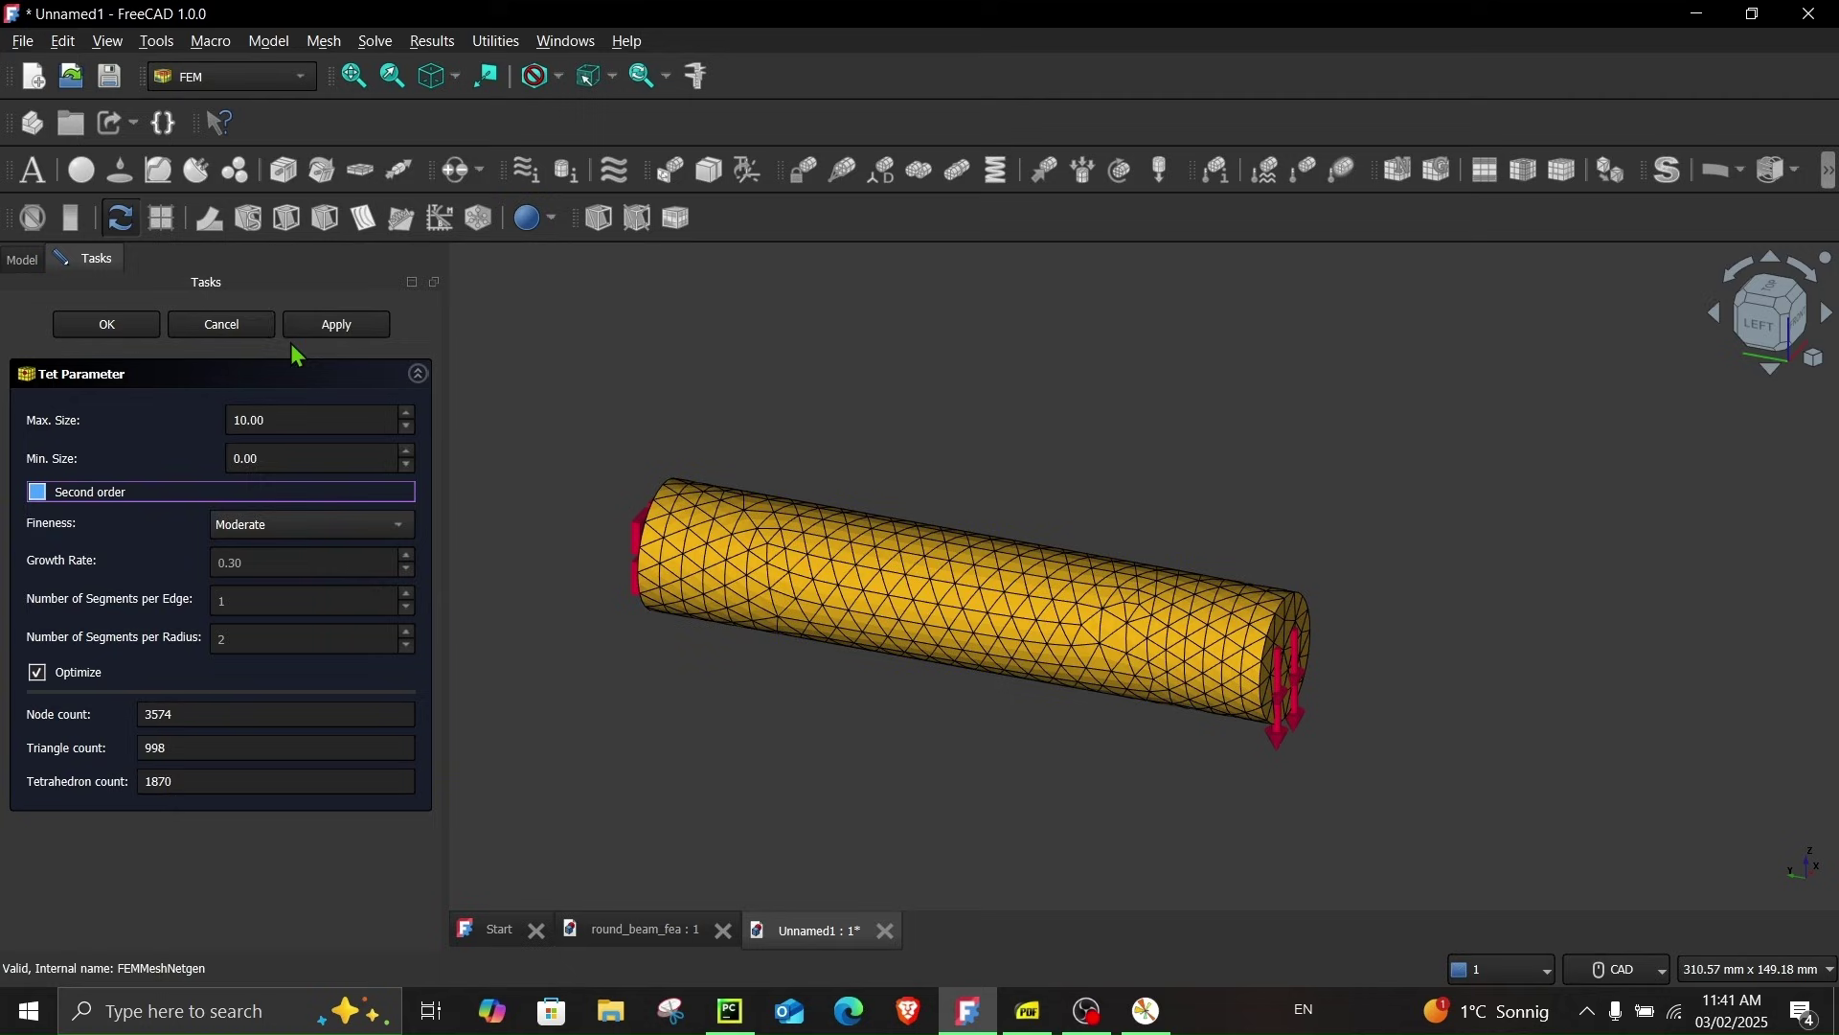
pyautogui.click(336, 323)
pyautogui.click(106, 324)
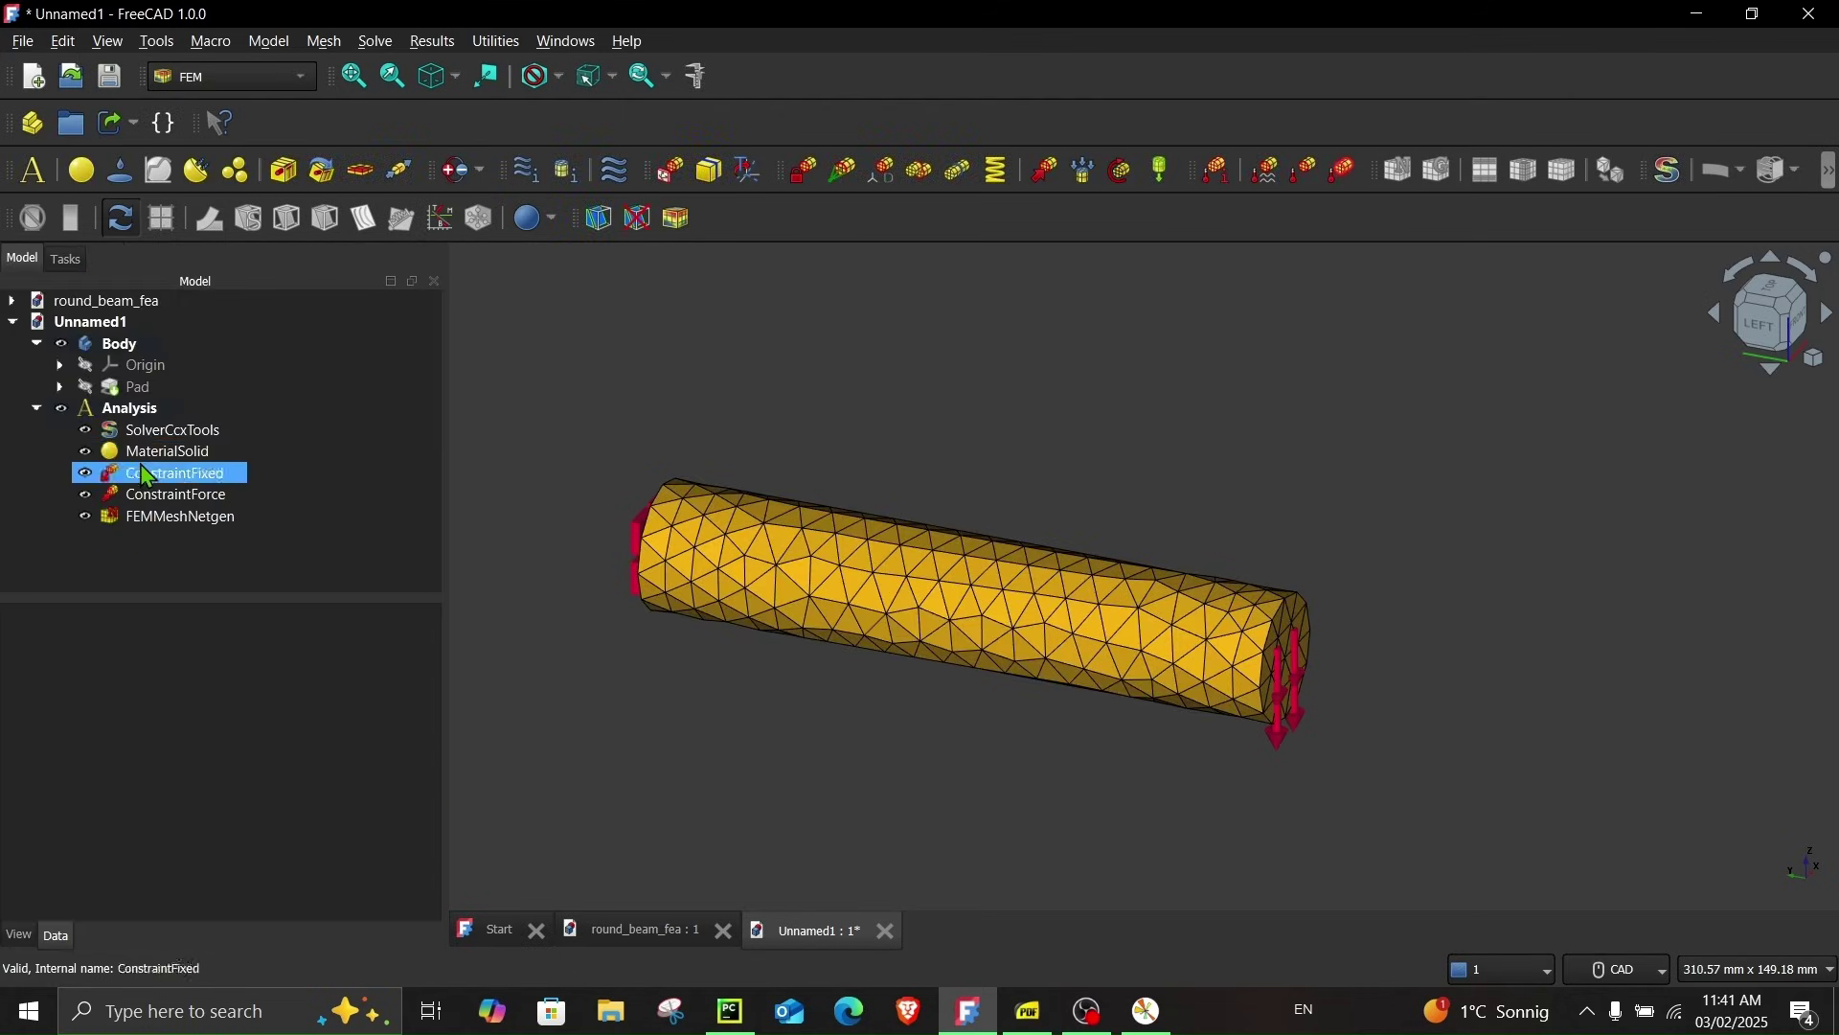
# Write the input file, run CalculiX, and hide the Pipeline_CCX_Results display
pyautogui.doubleClick(153, 423)
pyautogui.click(105, 592)
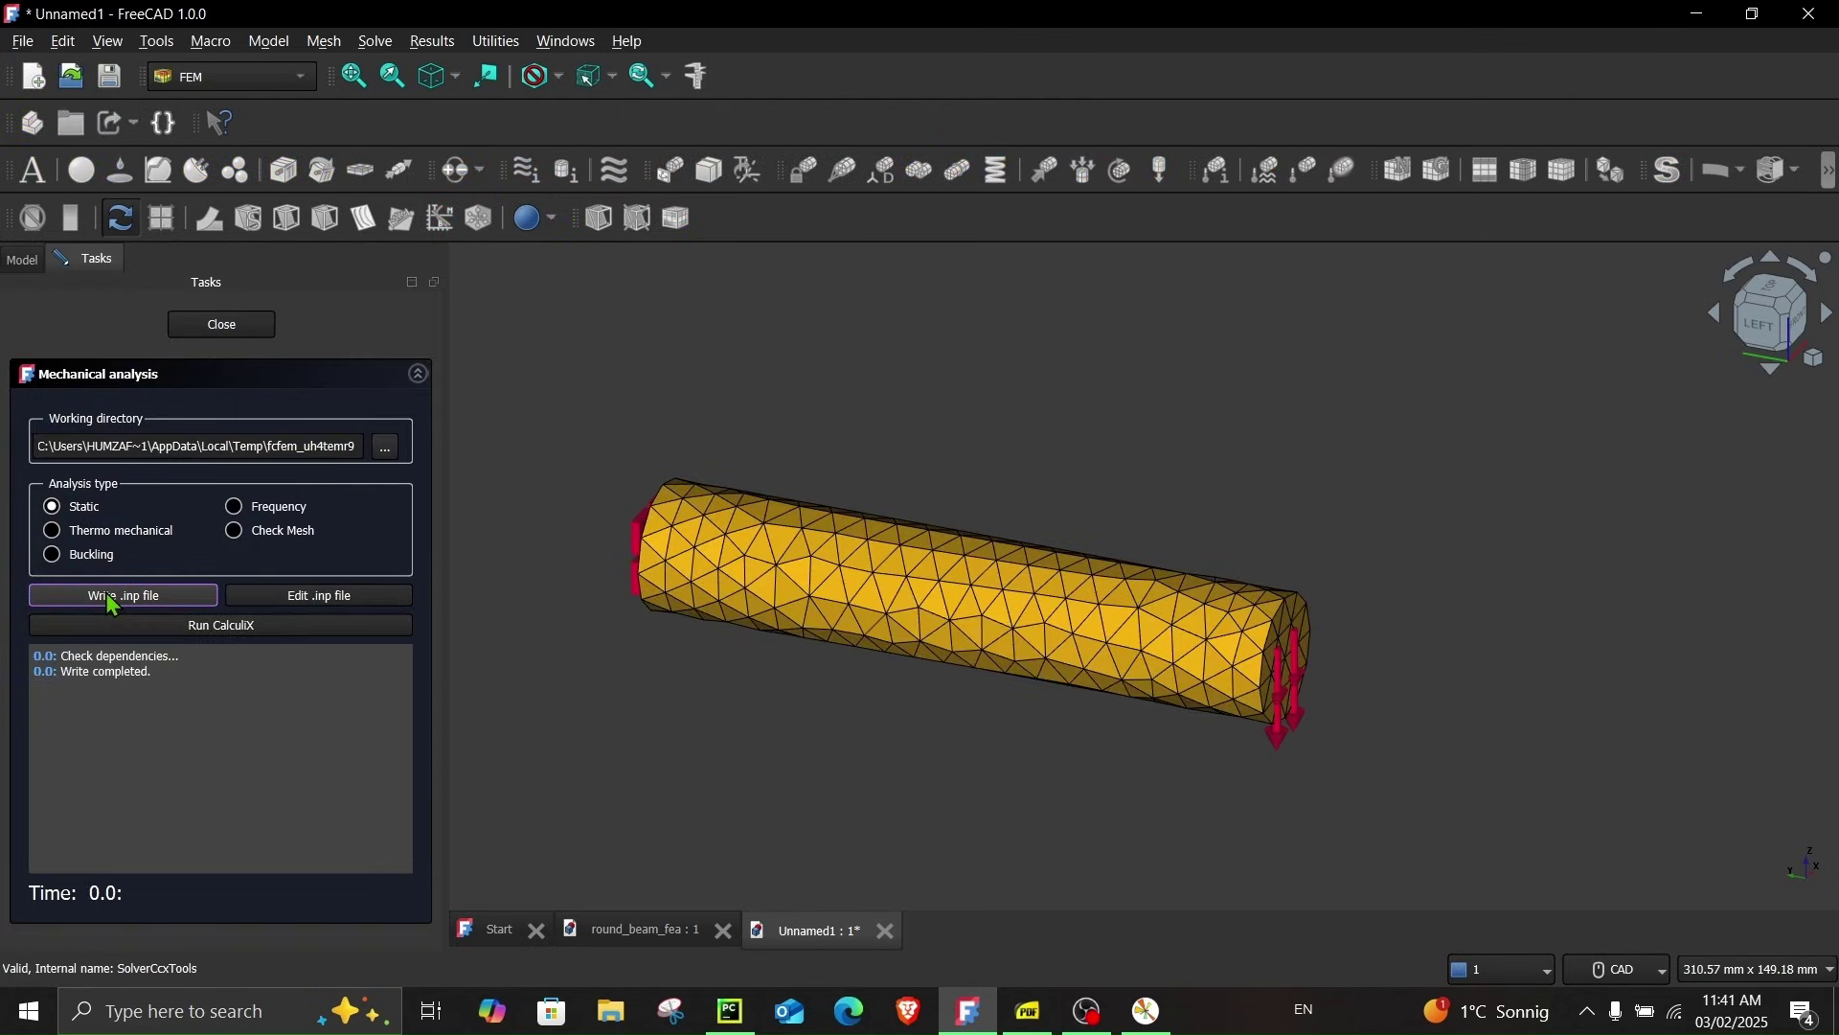
pyautogui.click(193, 628)
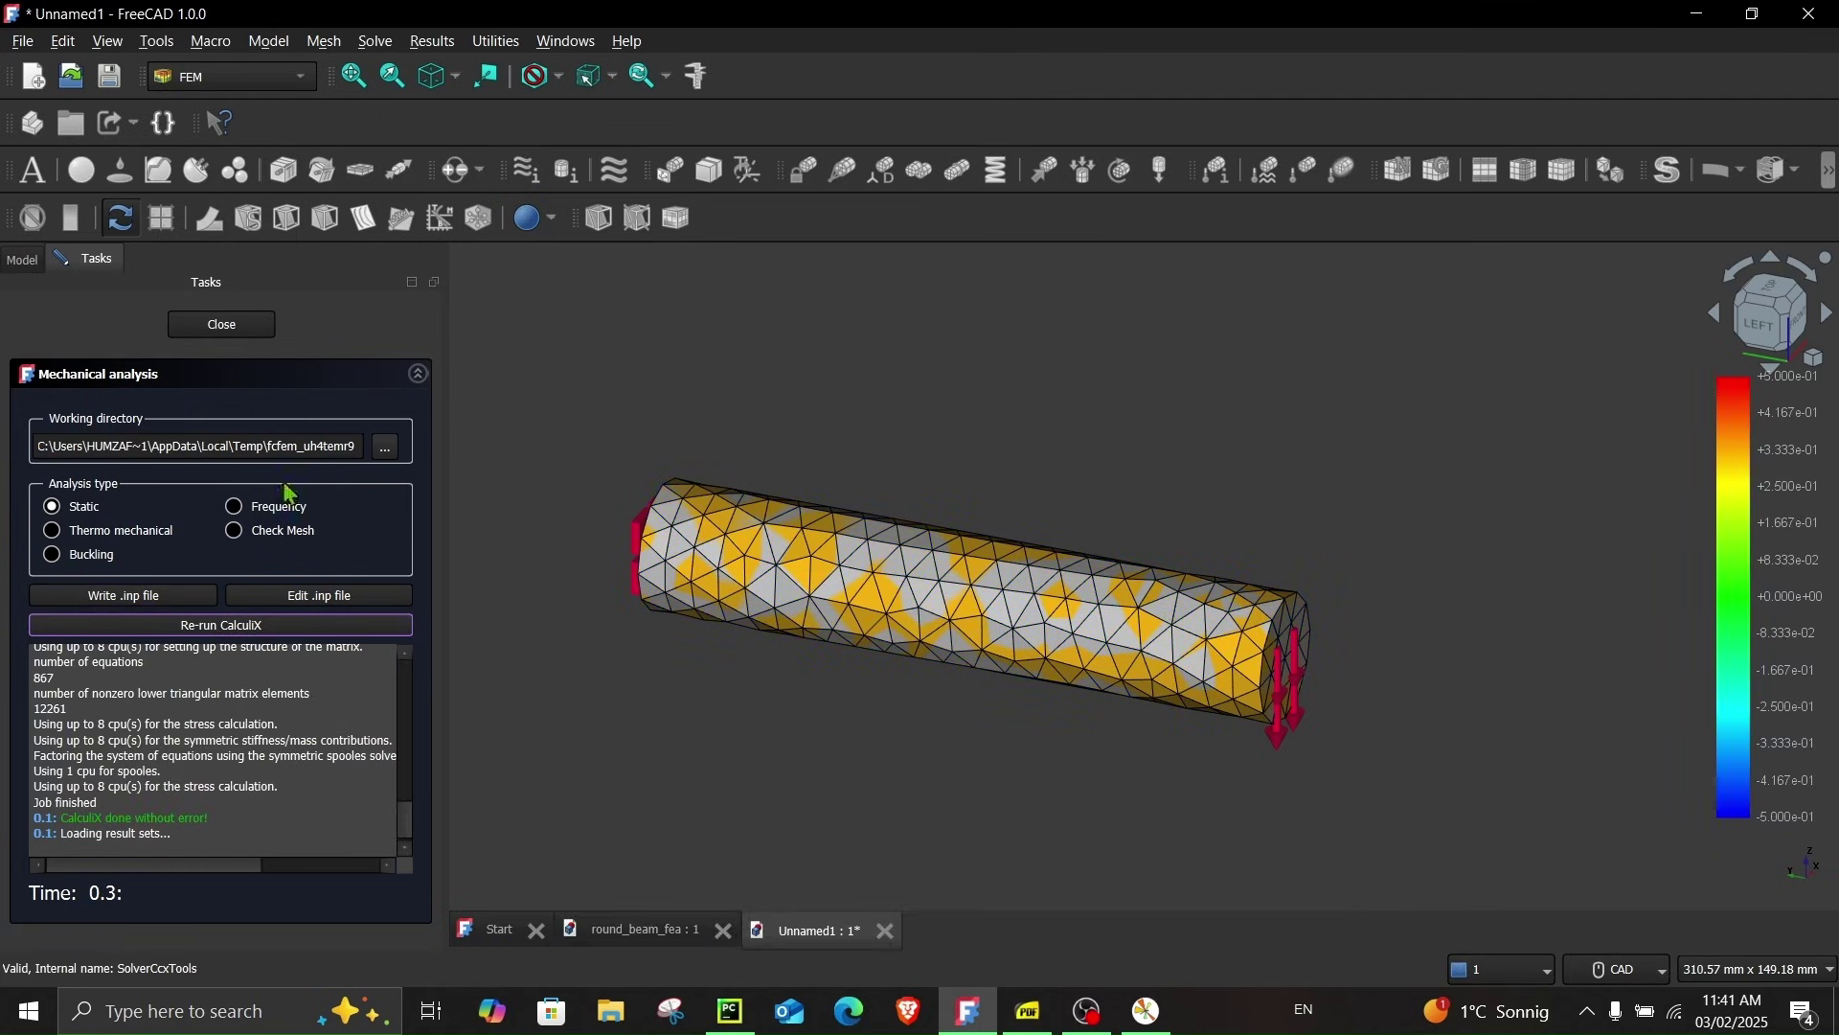
pyautogui.click(201, 329)
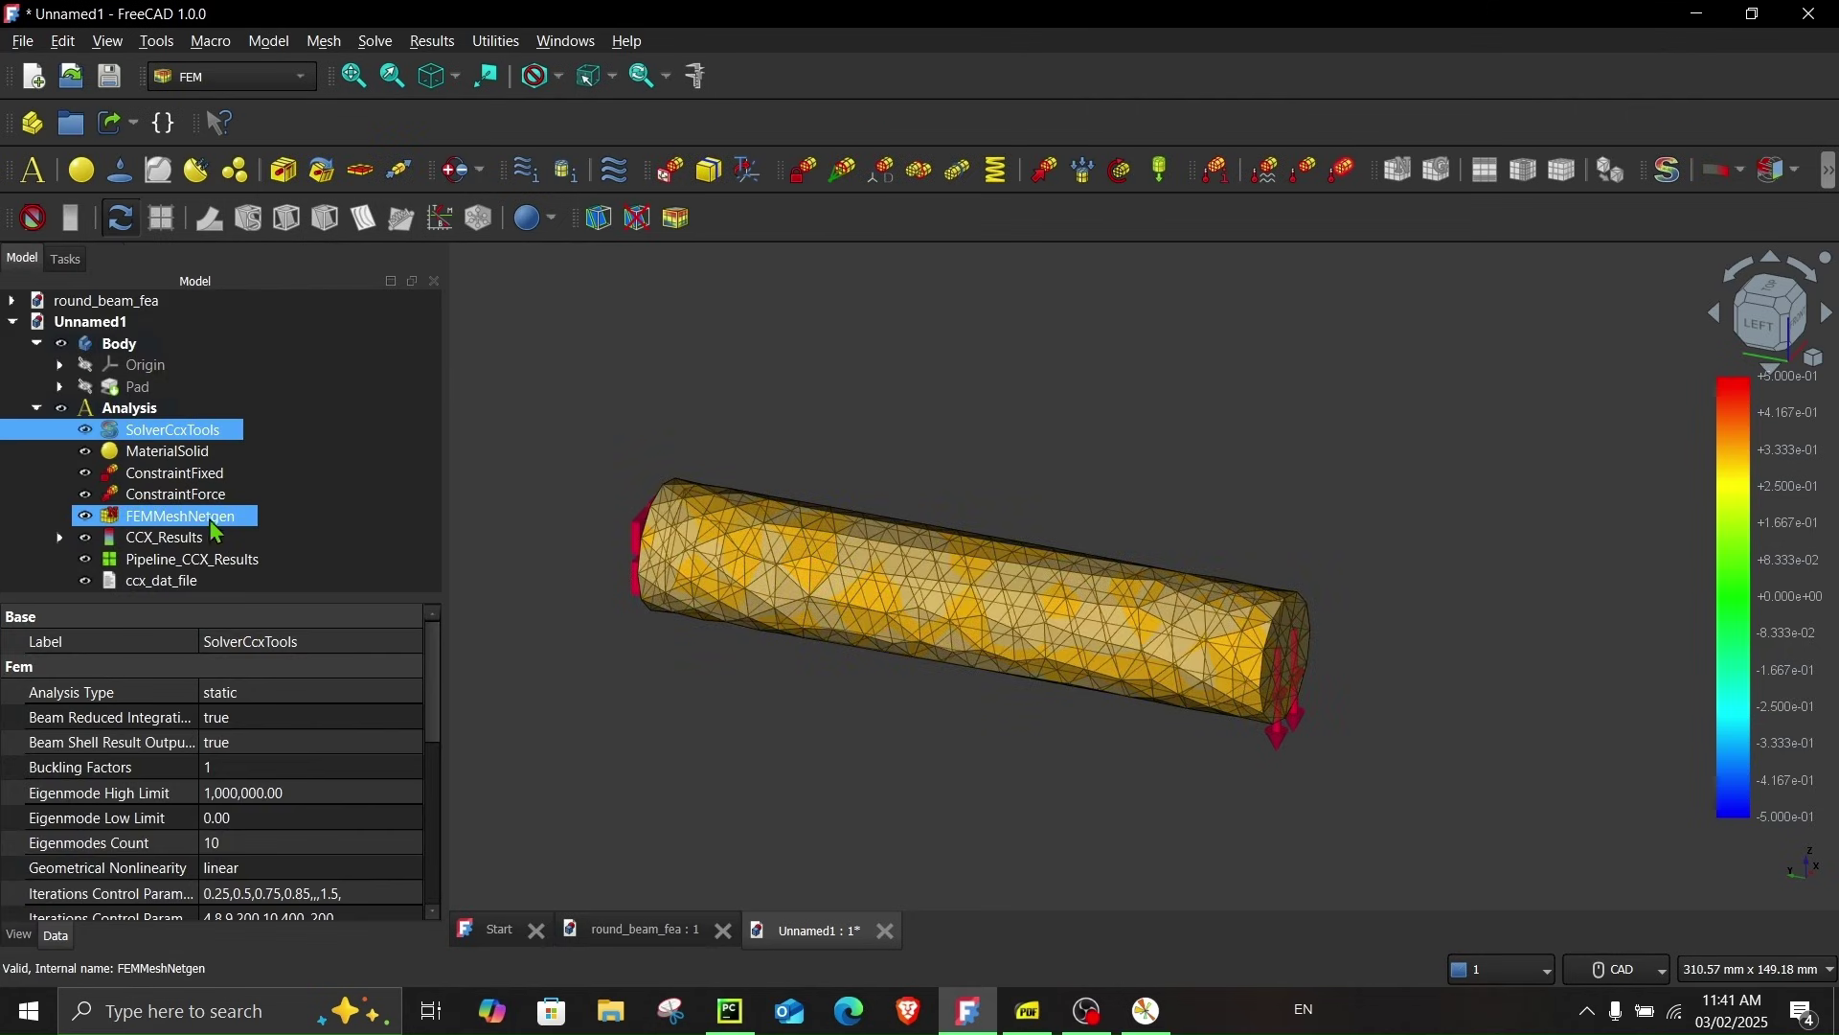
pyautogui.click(207, 538)
pyautogui.click(84, 563)
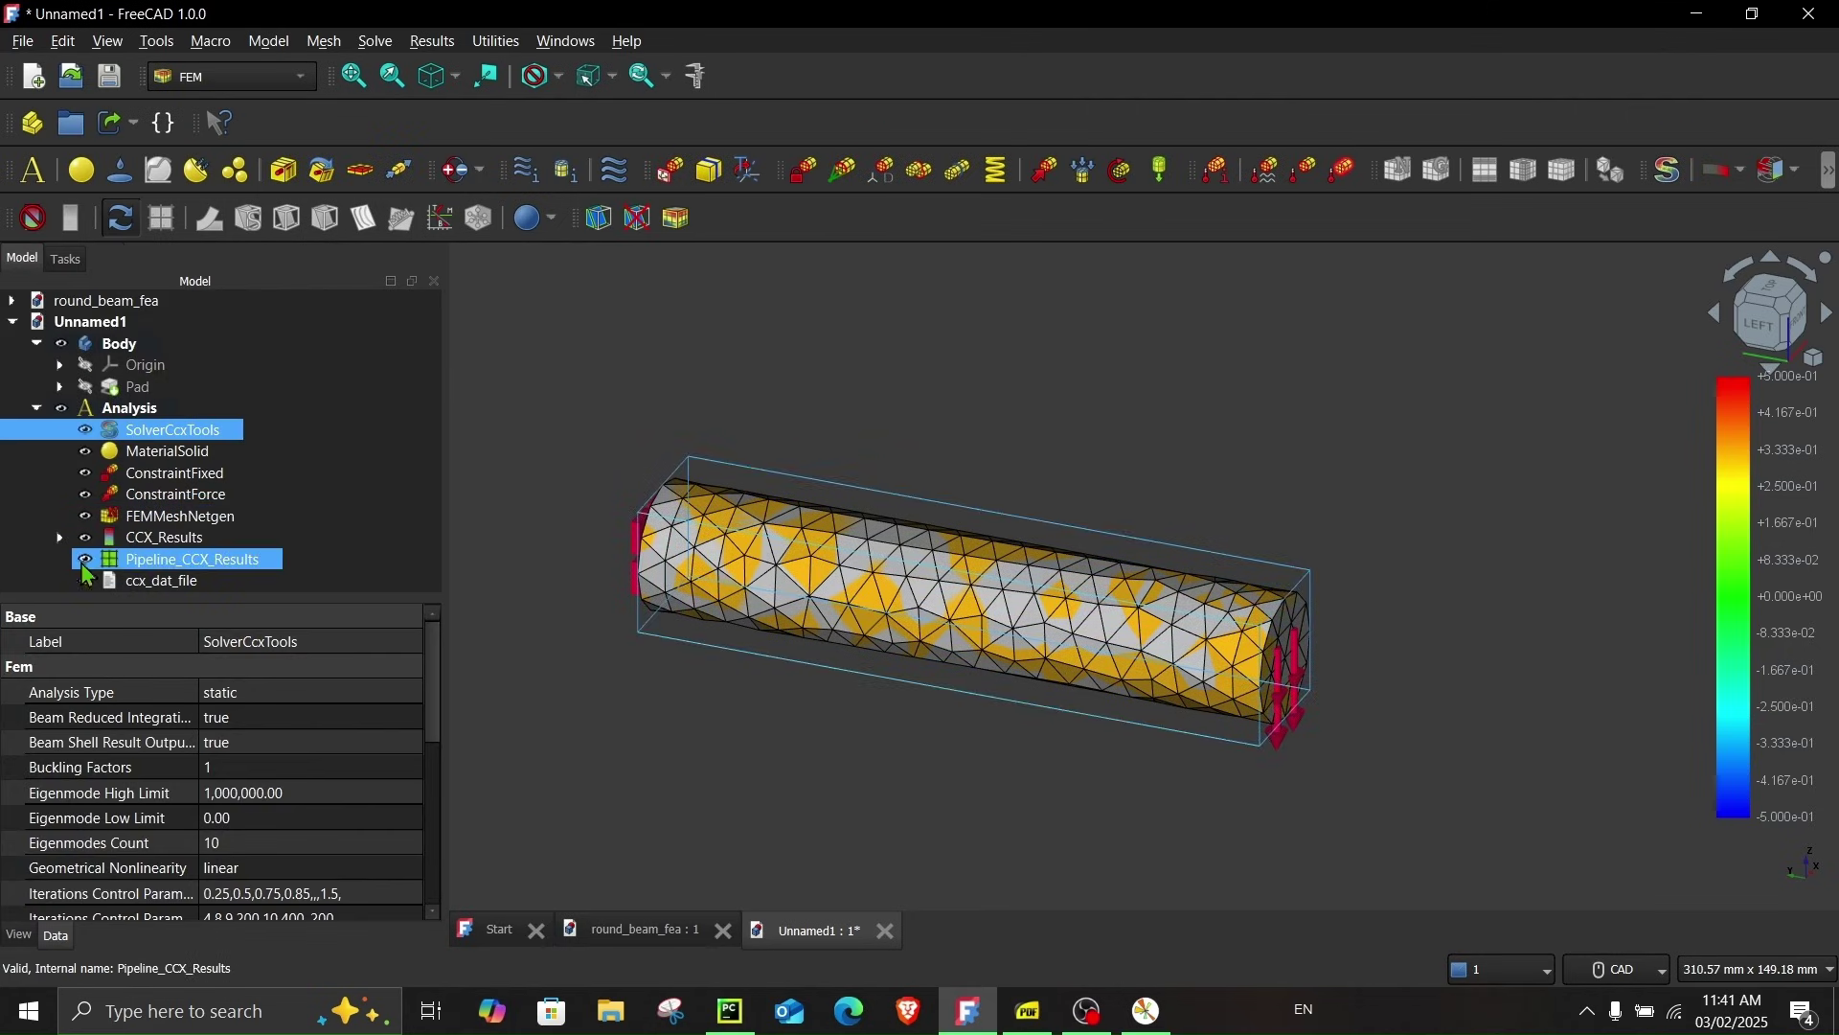
pyautogui.click(85, 564)
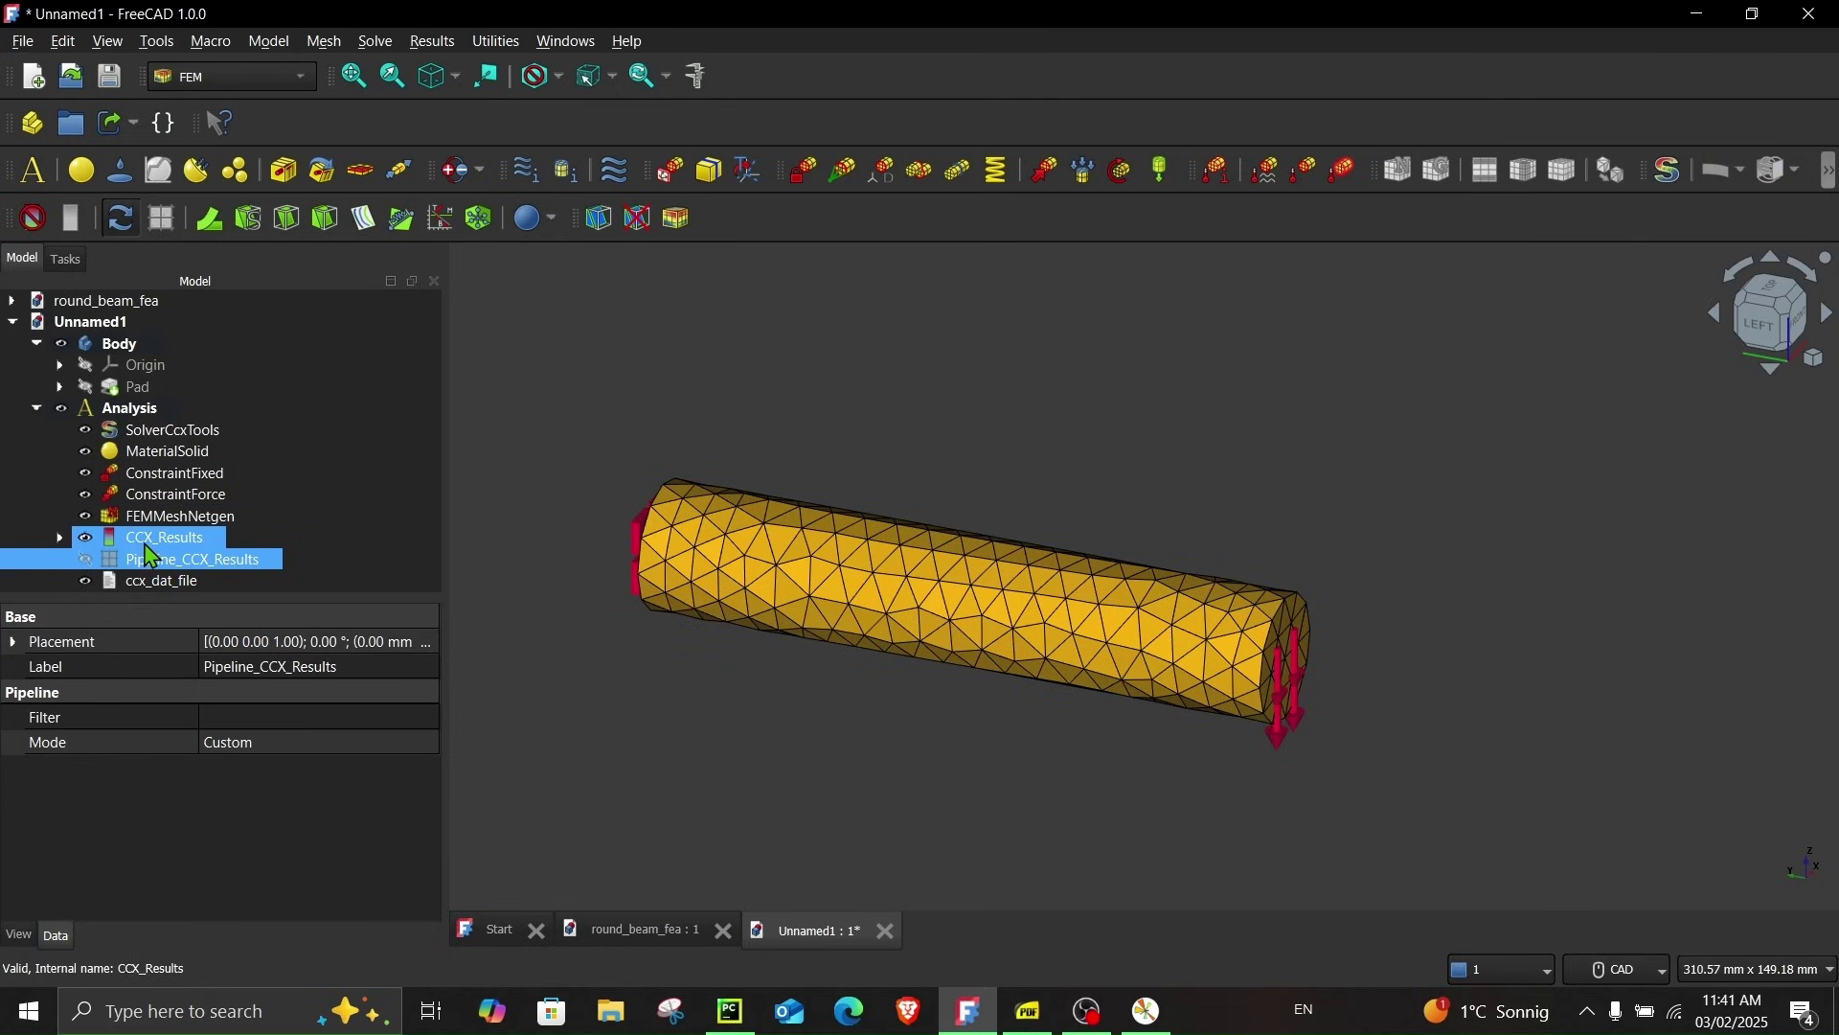
# Show the displacement result peaking at 2.01 mm and enter 2.01 into y_points
pyautogui.doubleClick(144, 543)
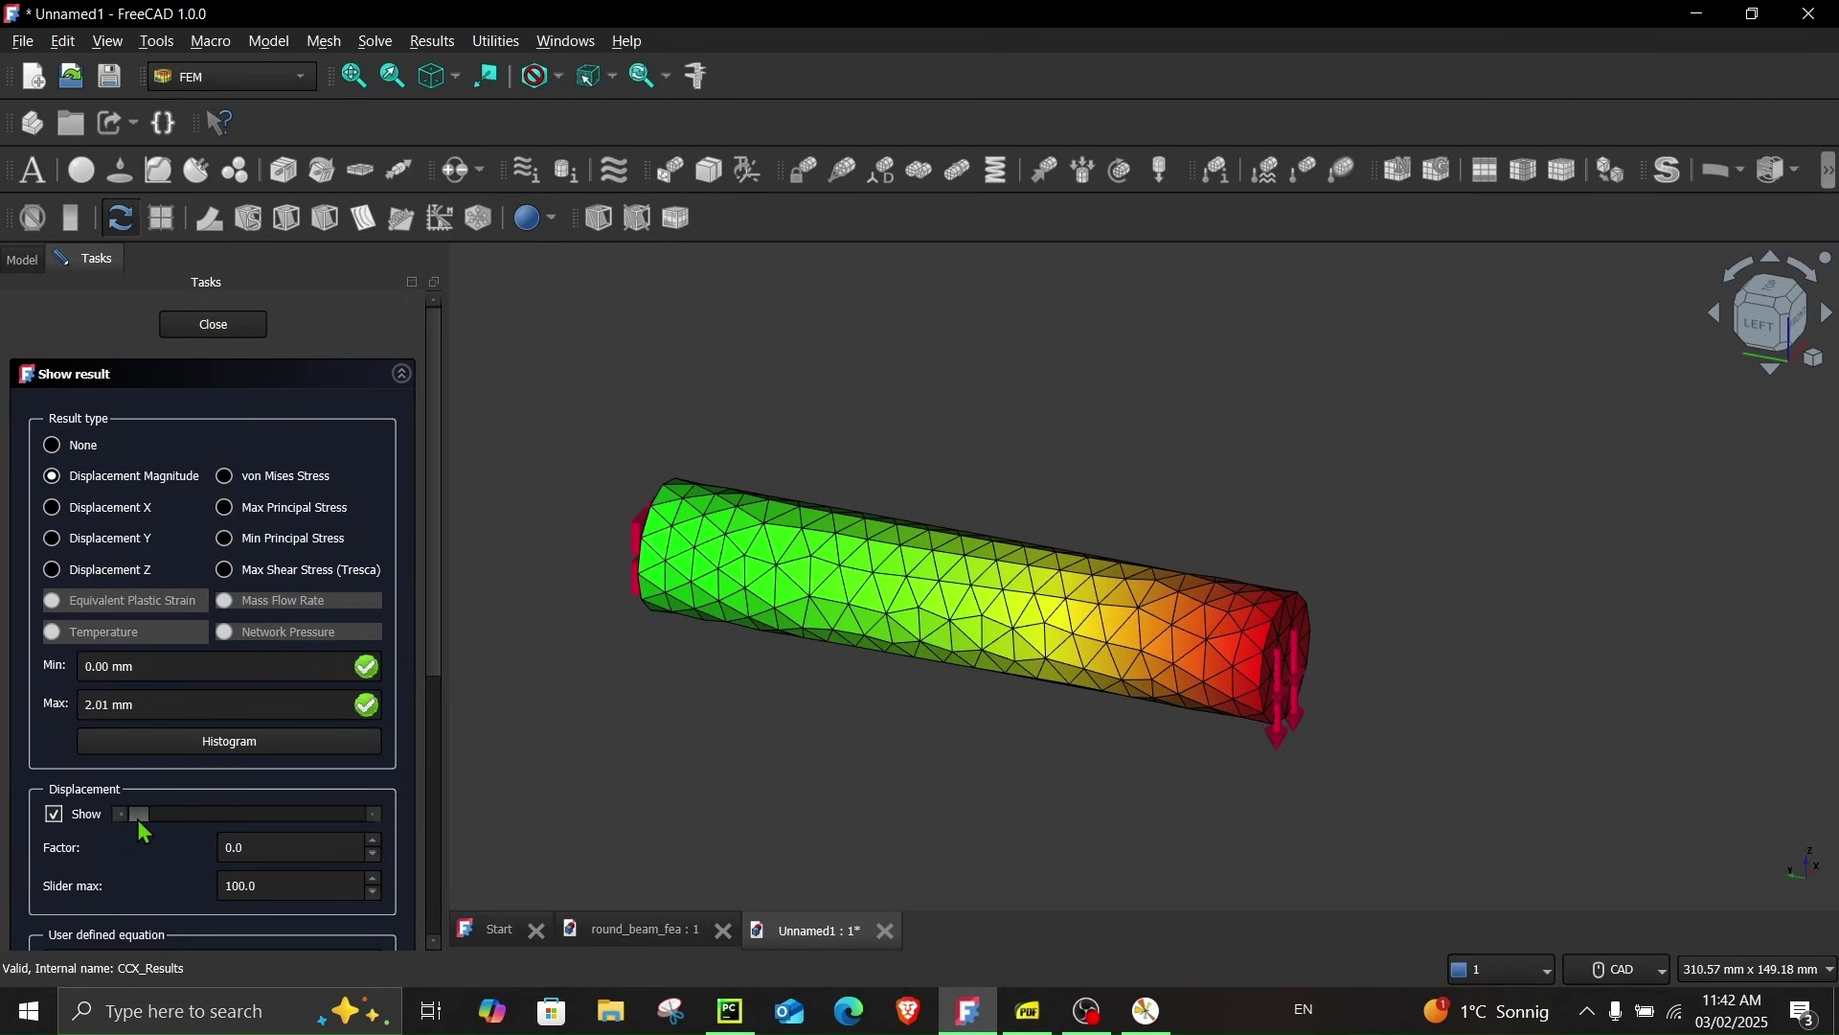
pyautogui.moveTo(140, 819)
pyautogui.mouseDown()
pyautogui.moveTo(182, 821)
pyautogui.moveTo(115, 822)
pyautogui.mouseUp()
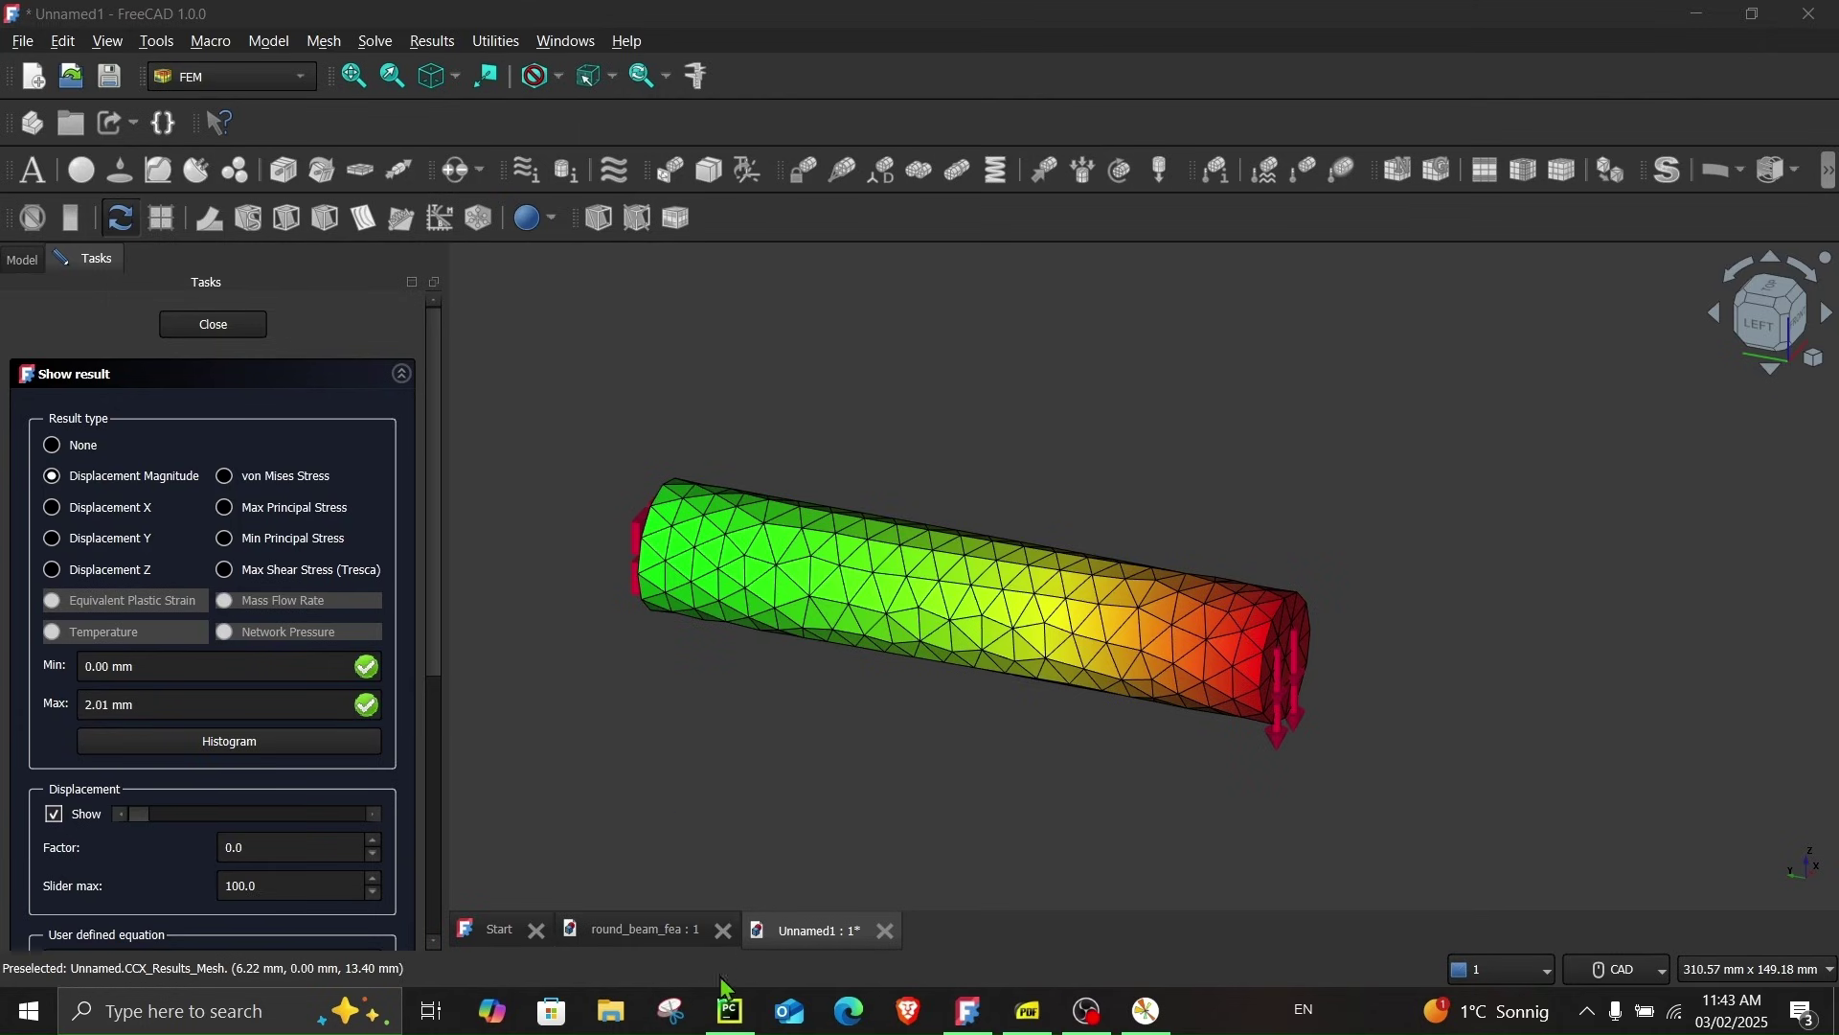
pyautogui.click(730, 1008)
pyautogui.moveTo(403, 514)
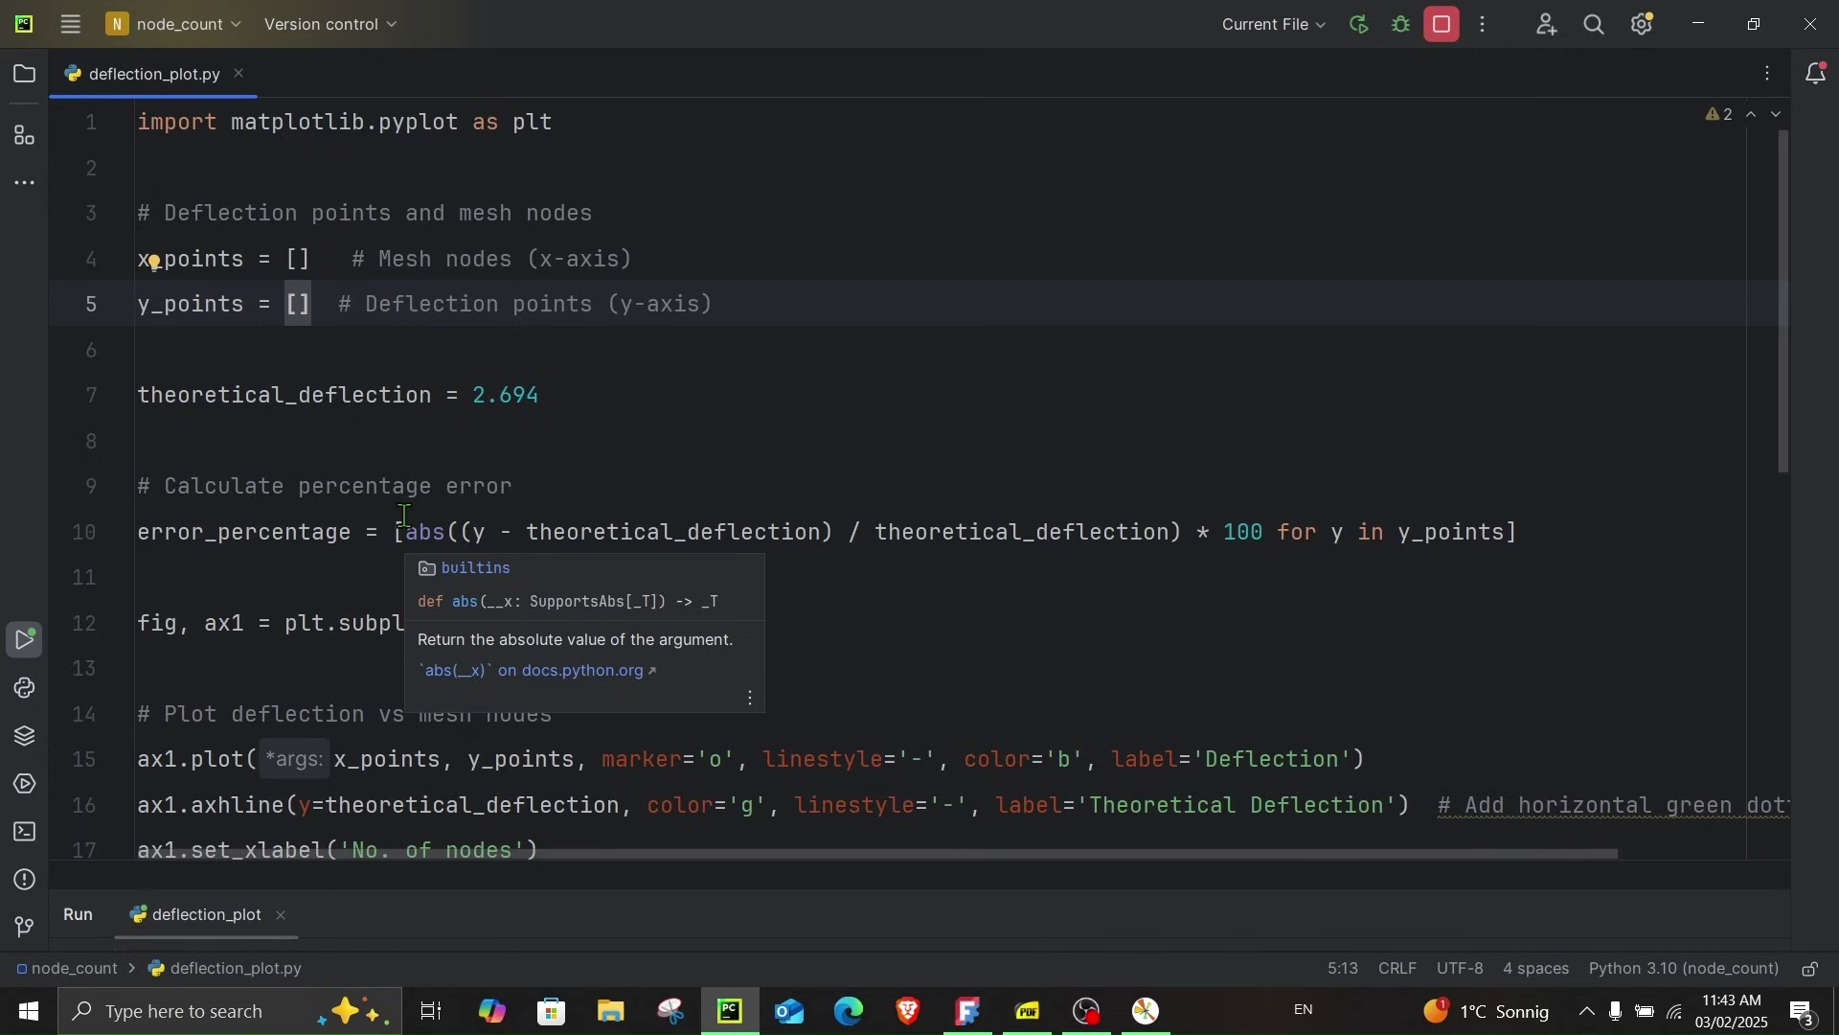
pyautogui.write('2.01')
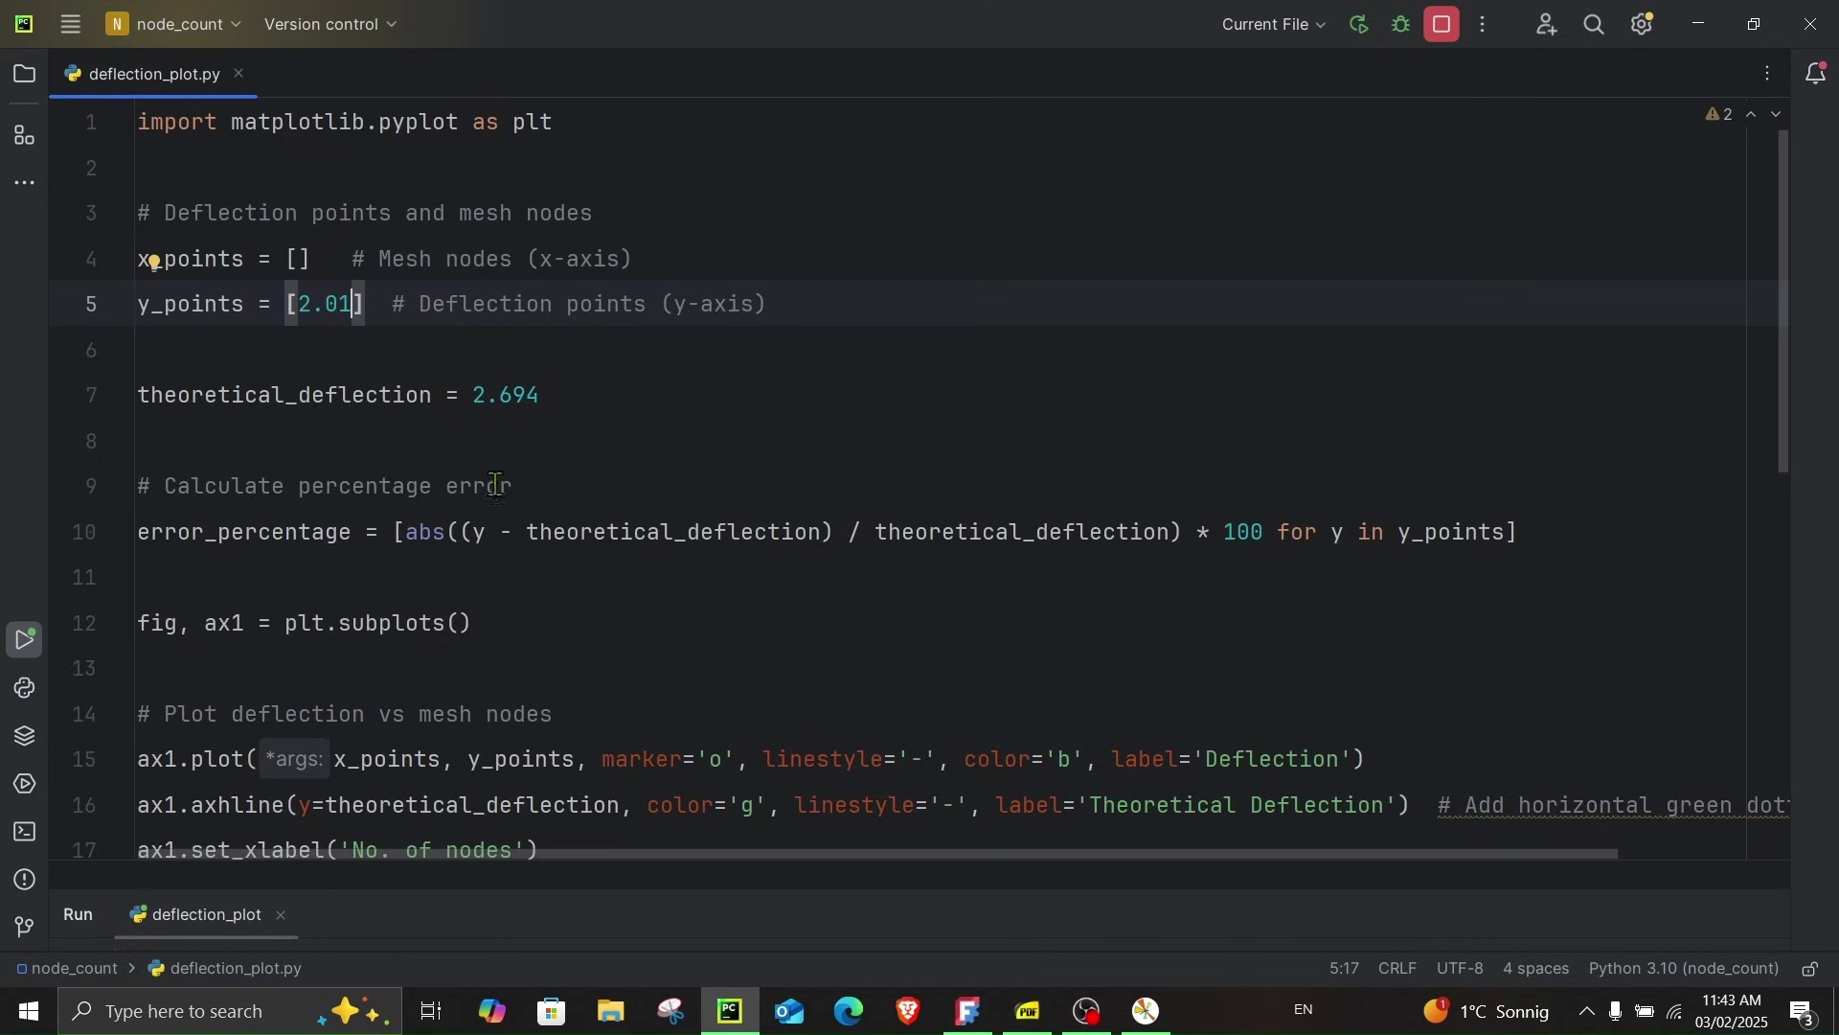
# Read the mesh's 308-node count and enter 308 as the first x_points value
pyautogui.click(1699, 24)
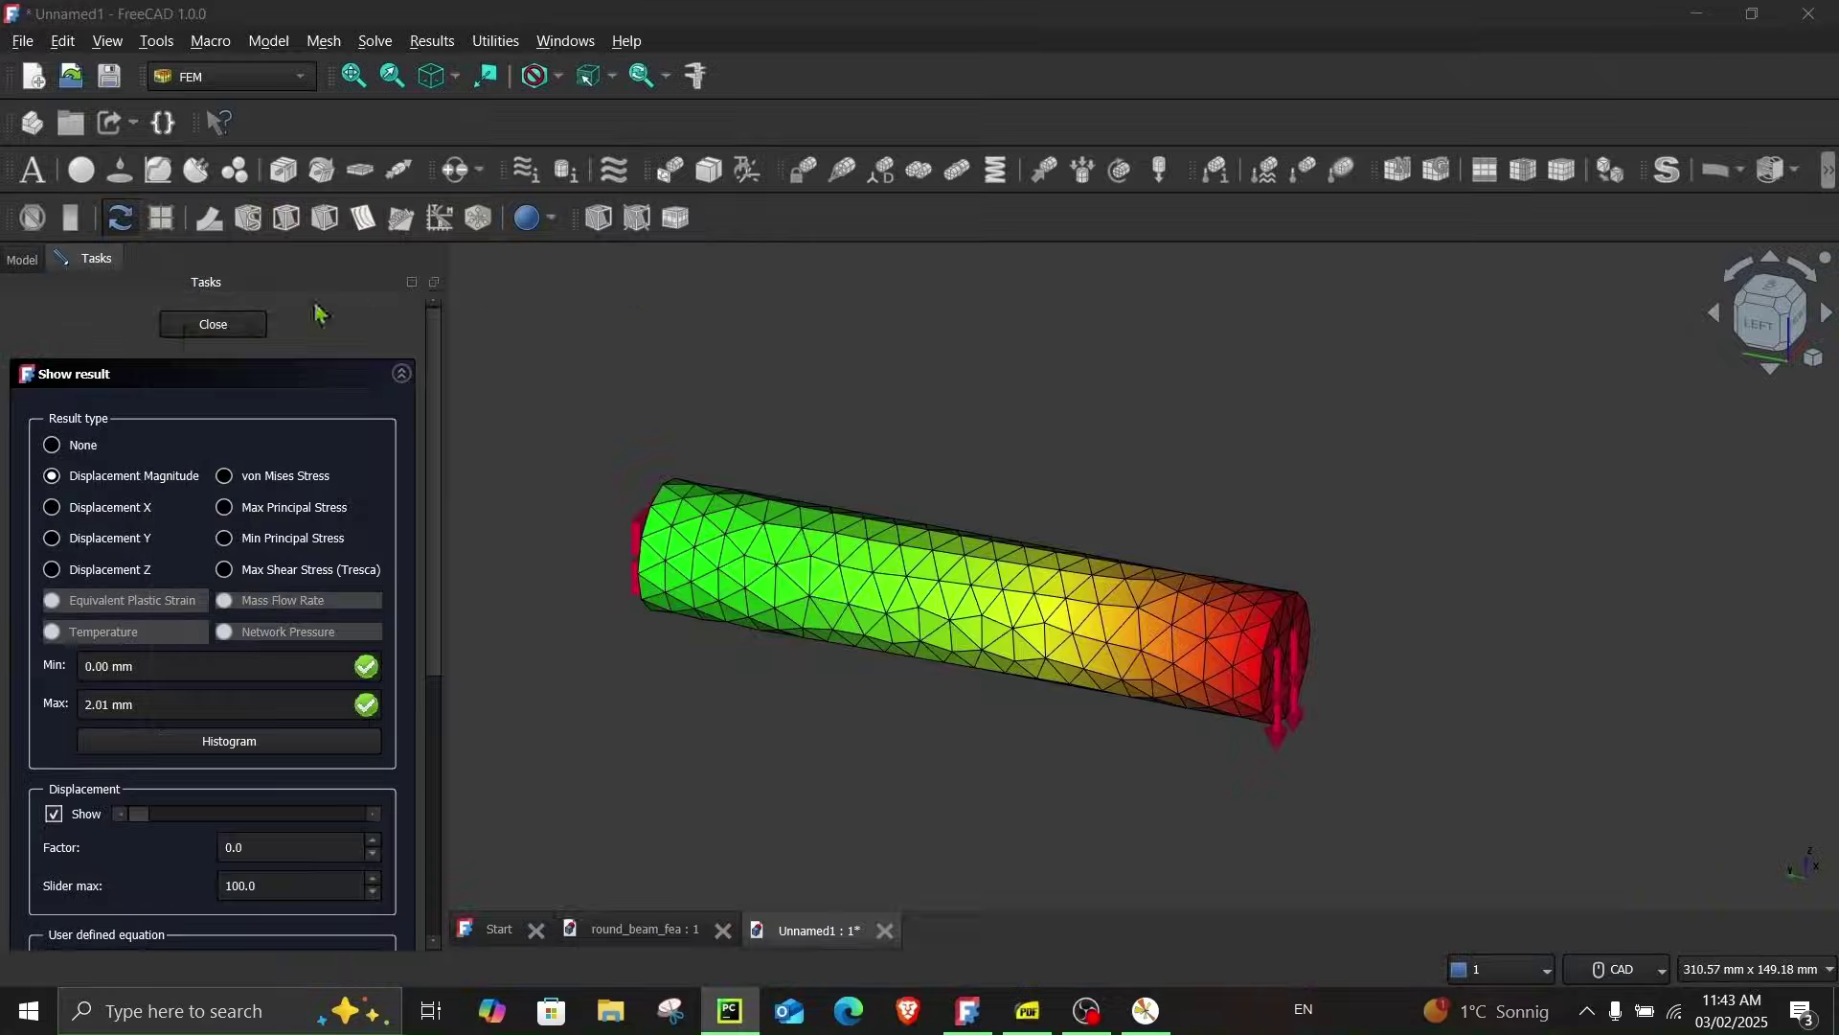
pyautogui.click(201, 328)
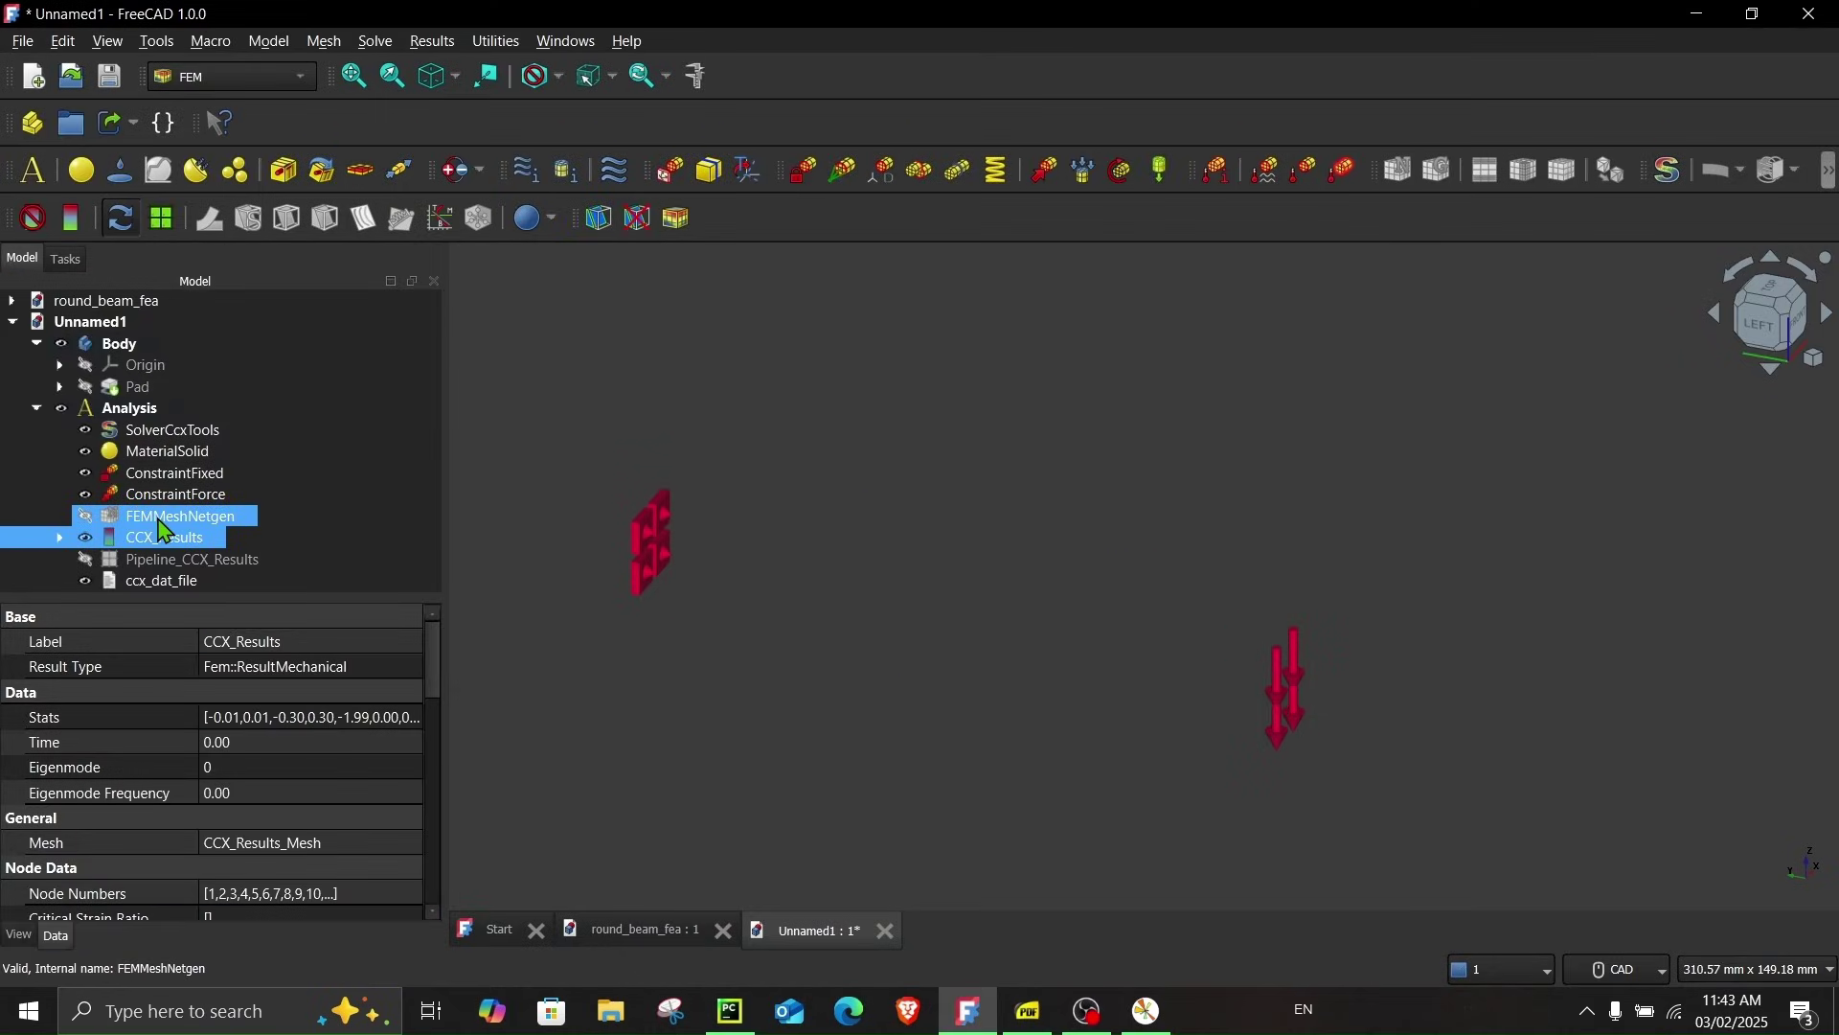
pyautogui.click(165, 518)
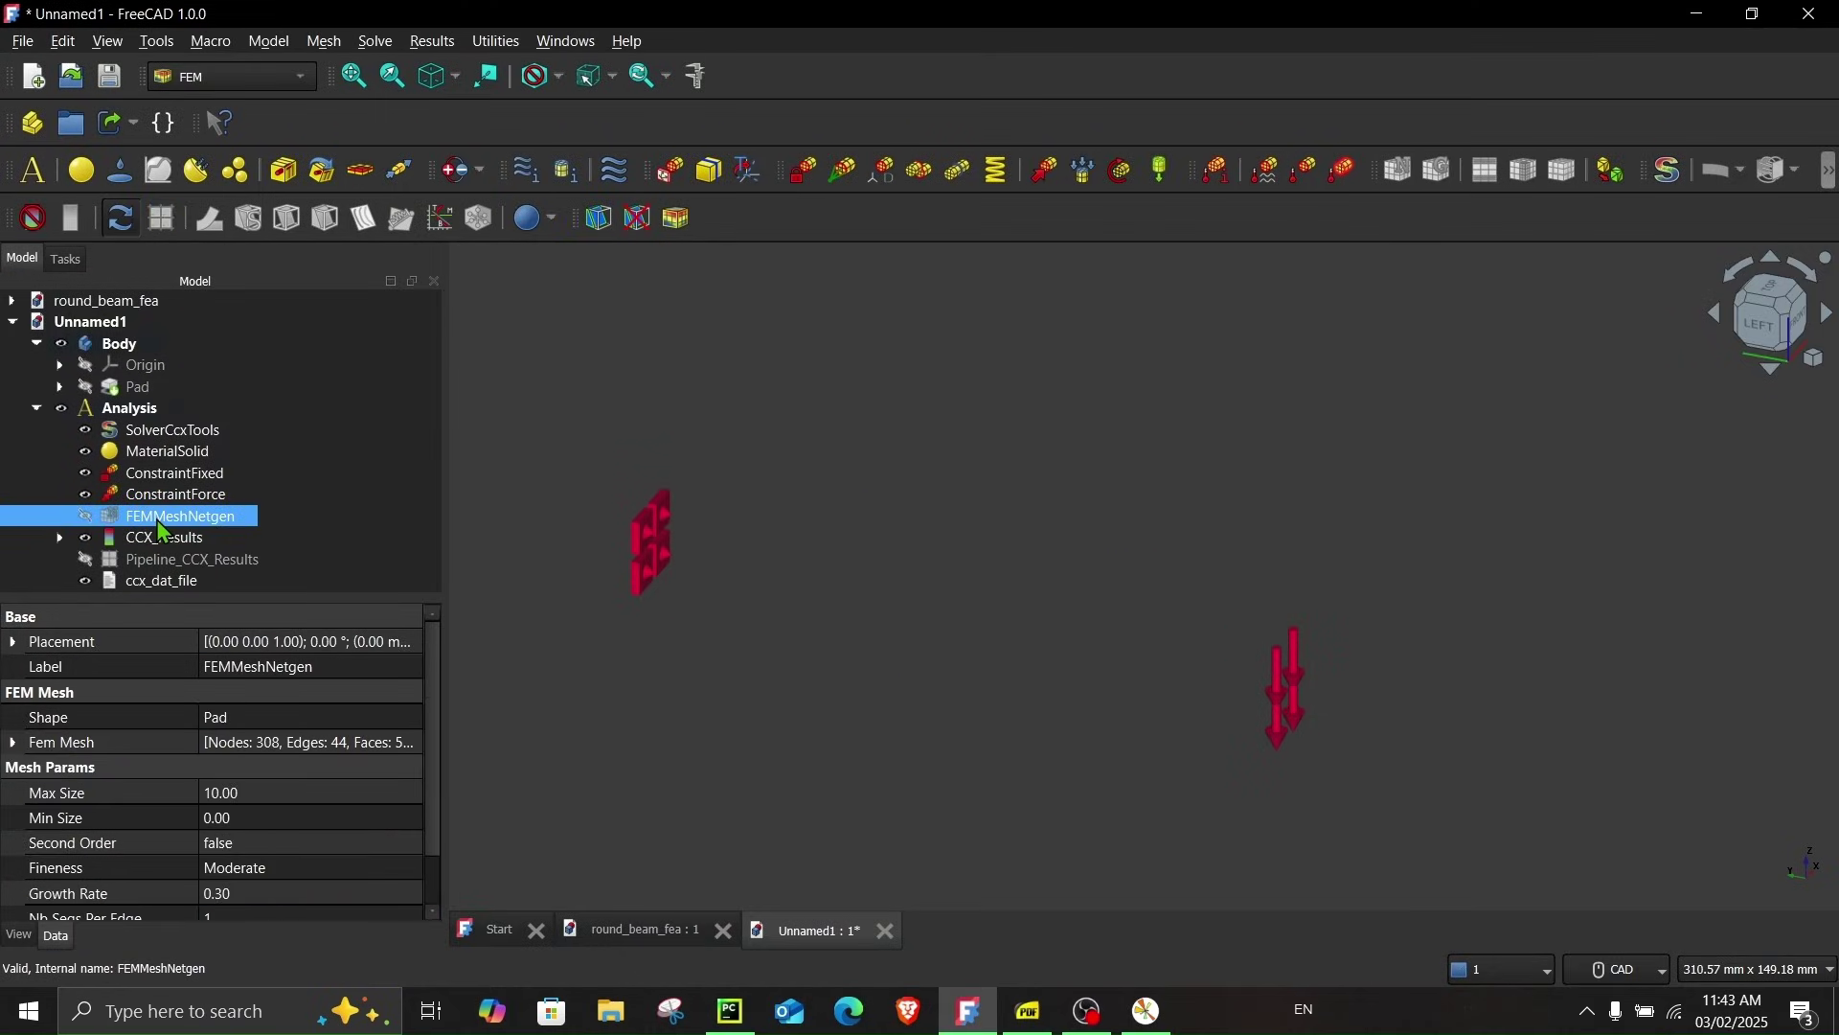
pyautogui.doubleClick(161, 519)
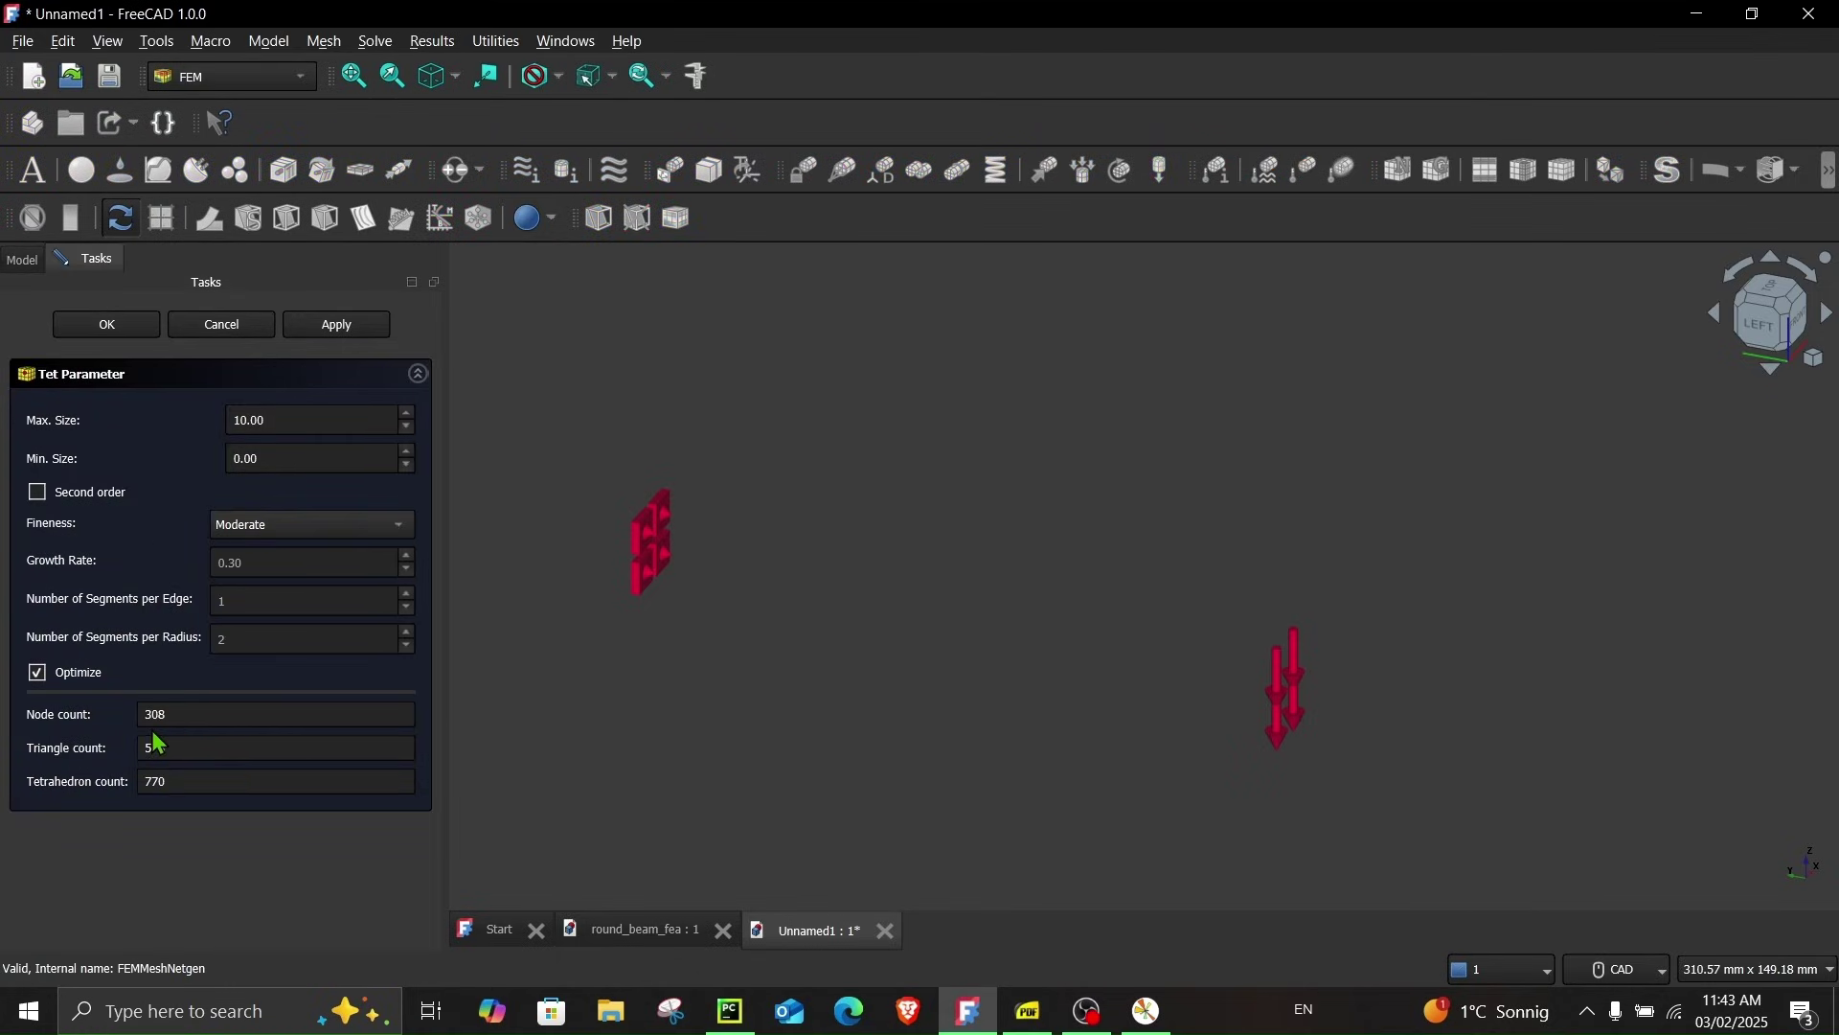
pyautogui.click(730, 1010)
pyautogui.press('Up')
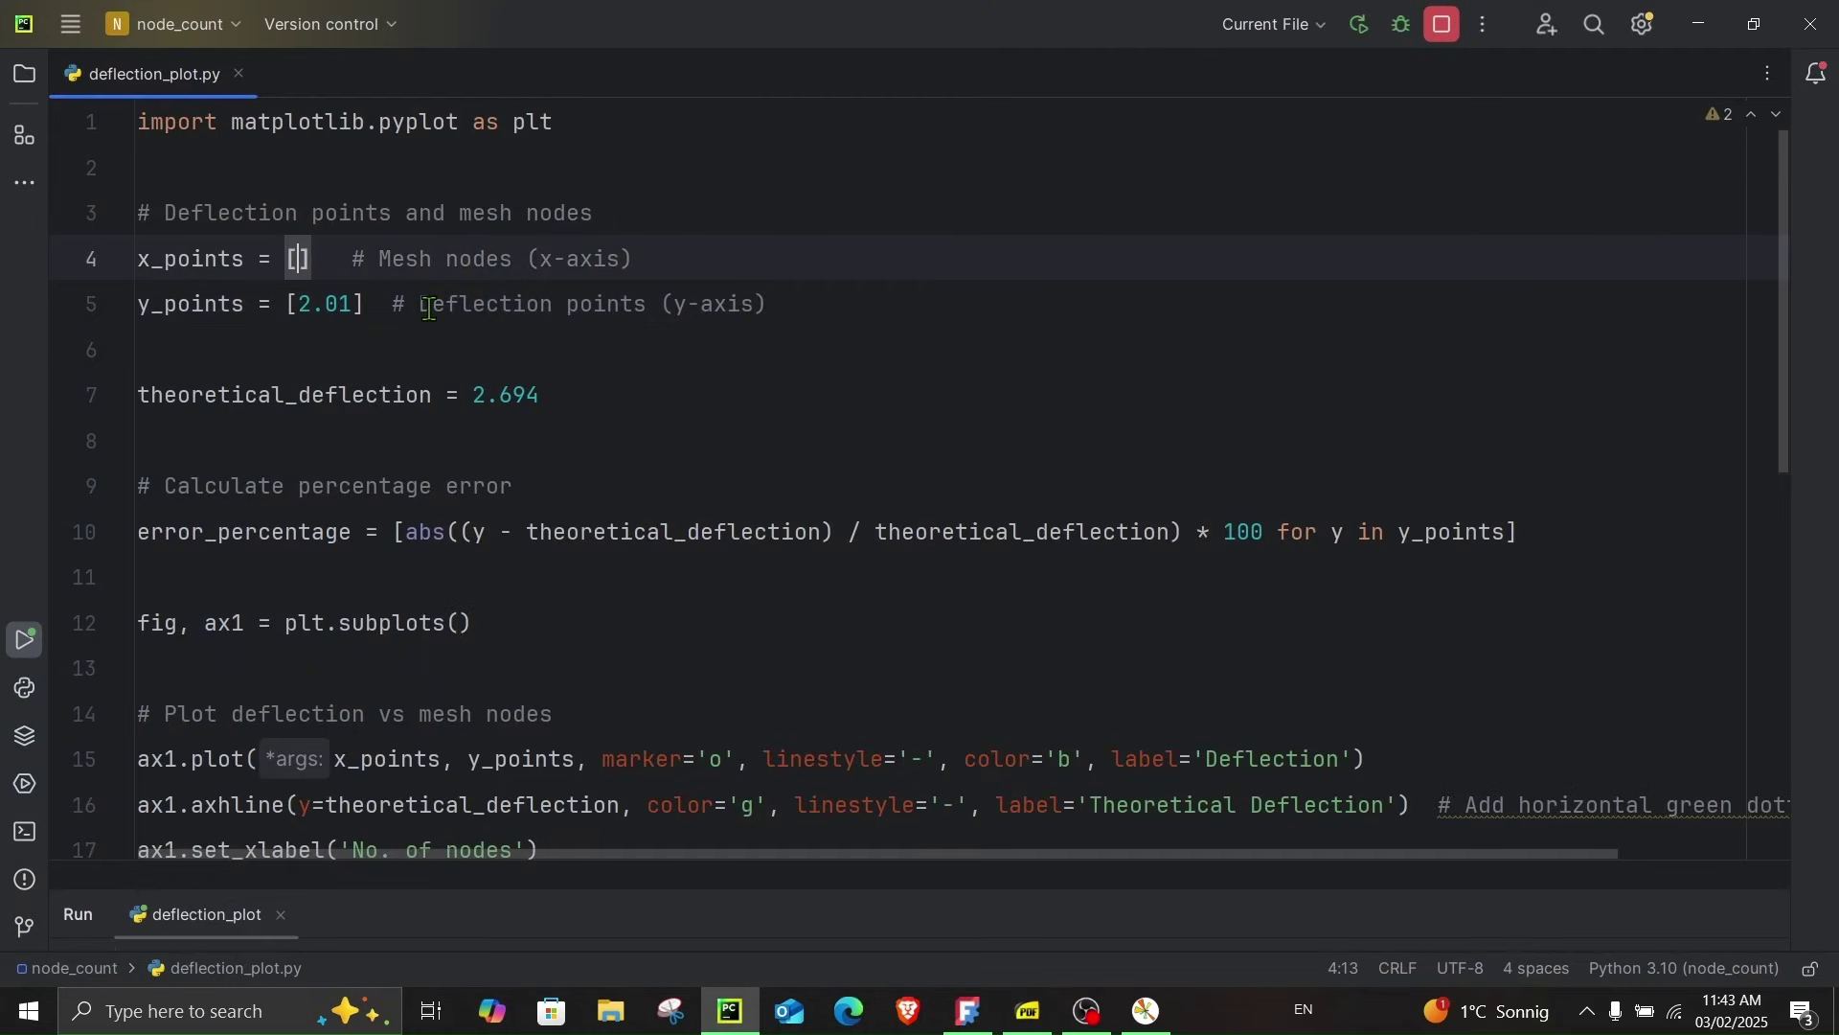
pyautogui.write('308')
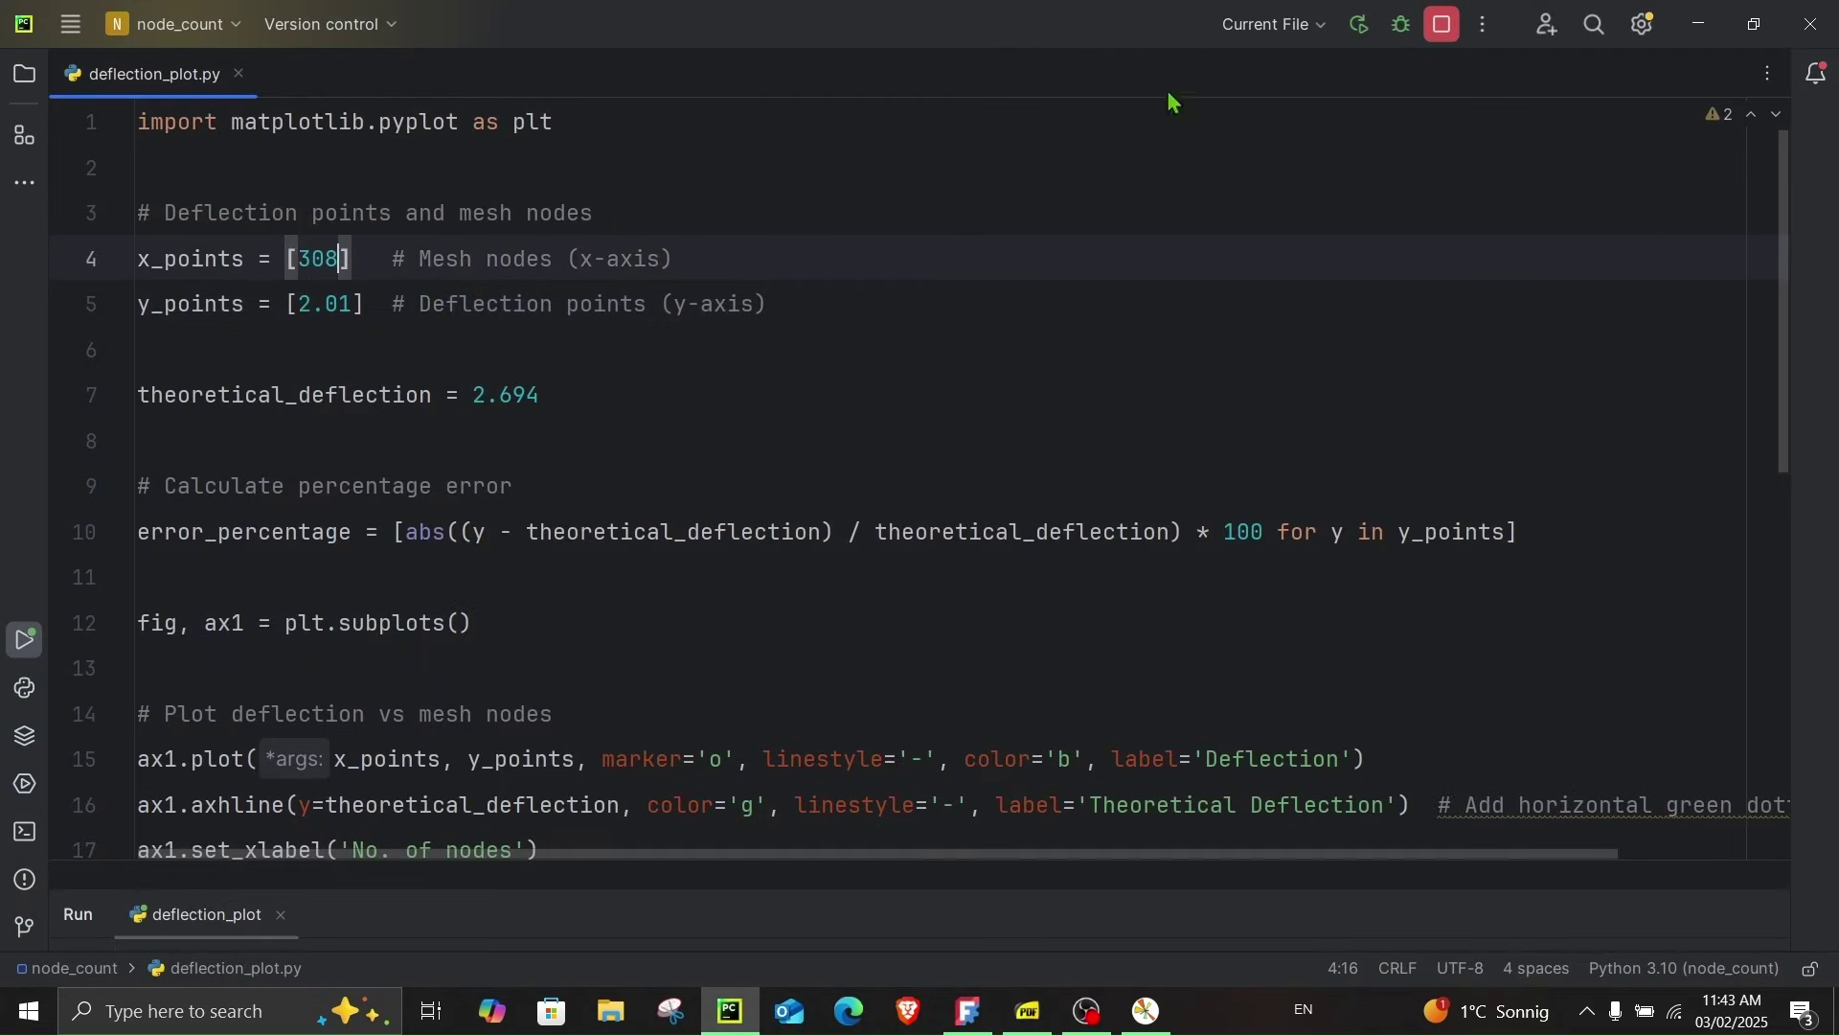
pyautogui.click(1698, 24)
# Purge the earlier CalculiX results from the Analysis and make the Netgen mesh visible
pyautogui.click(265, 324)
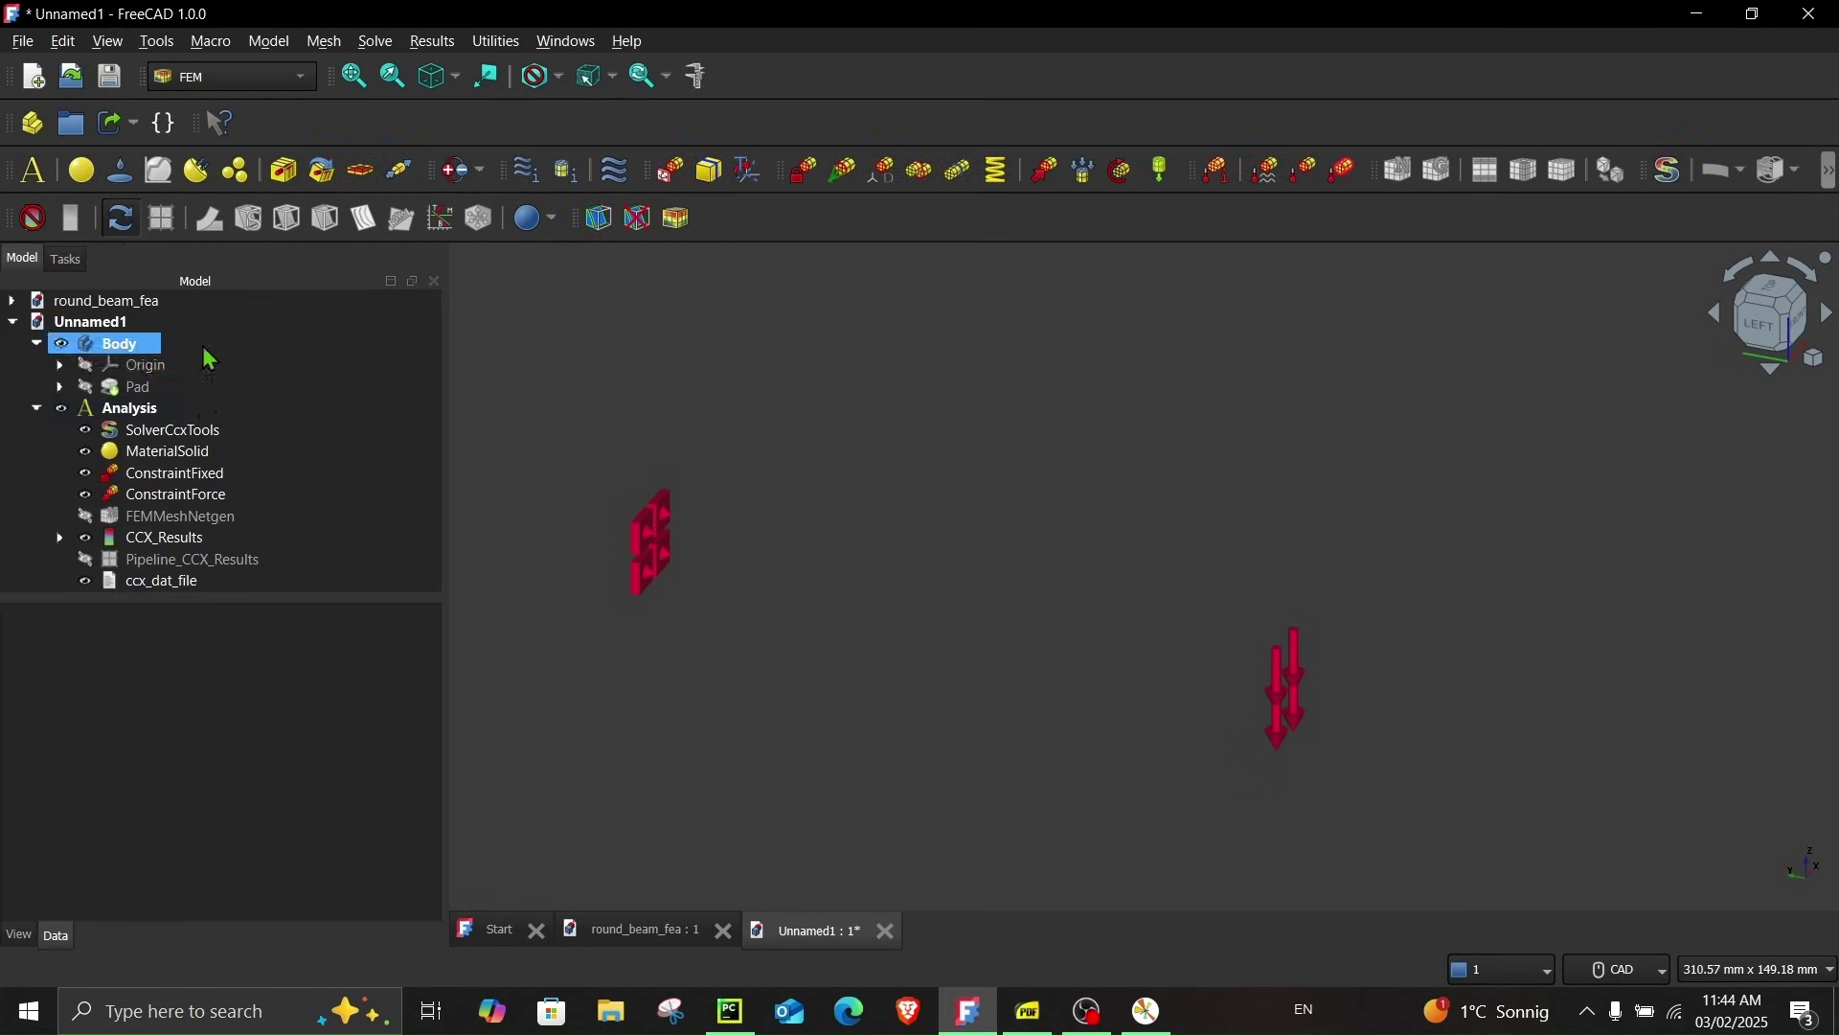
pyautogui.click(159, 539)
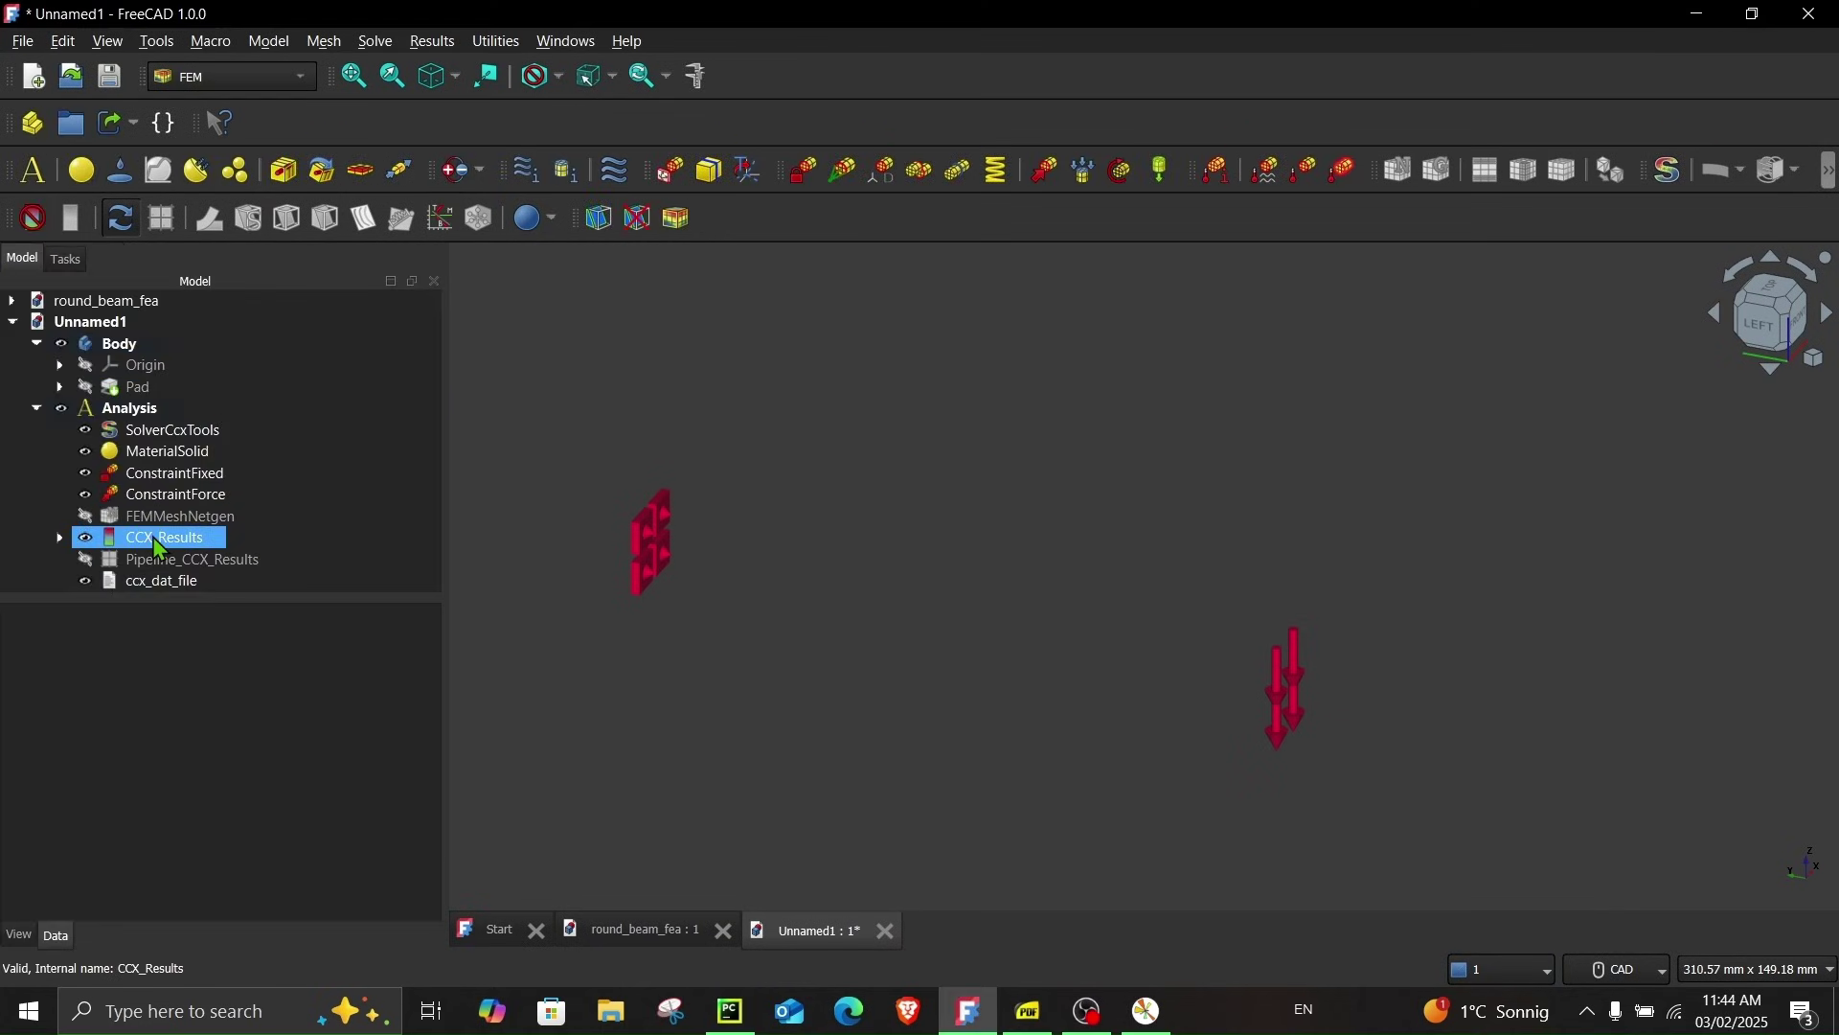
pyautogui.click(172, 473)
pyautogui.click(175, 494)
pyautogui.click(173, 538)
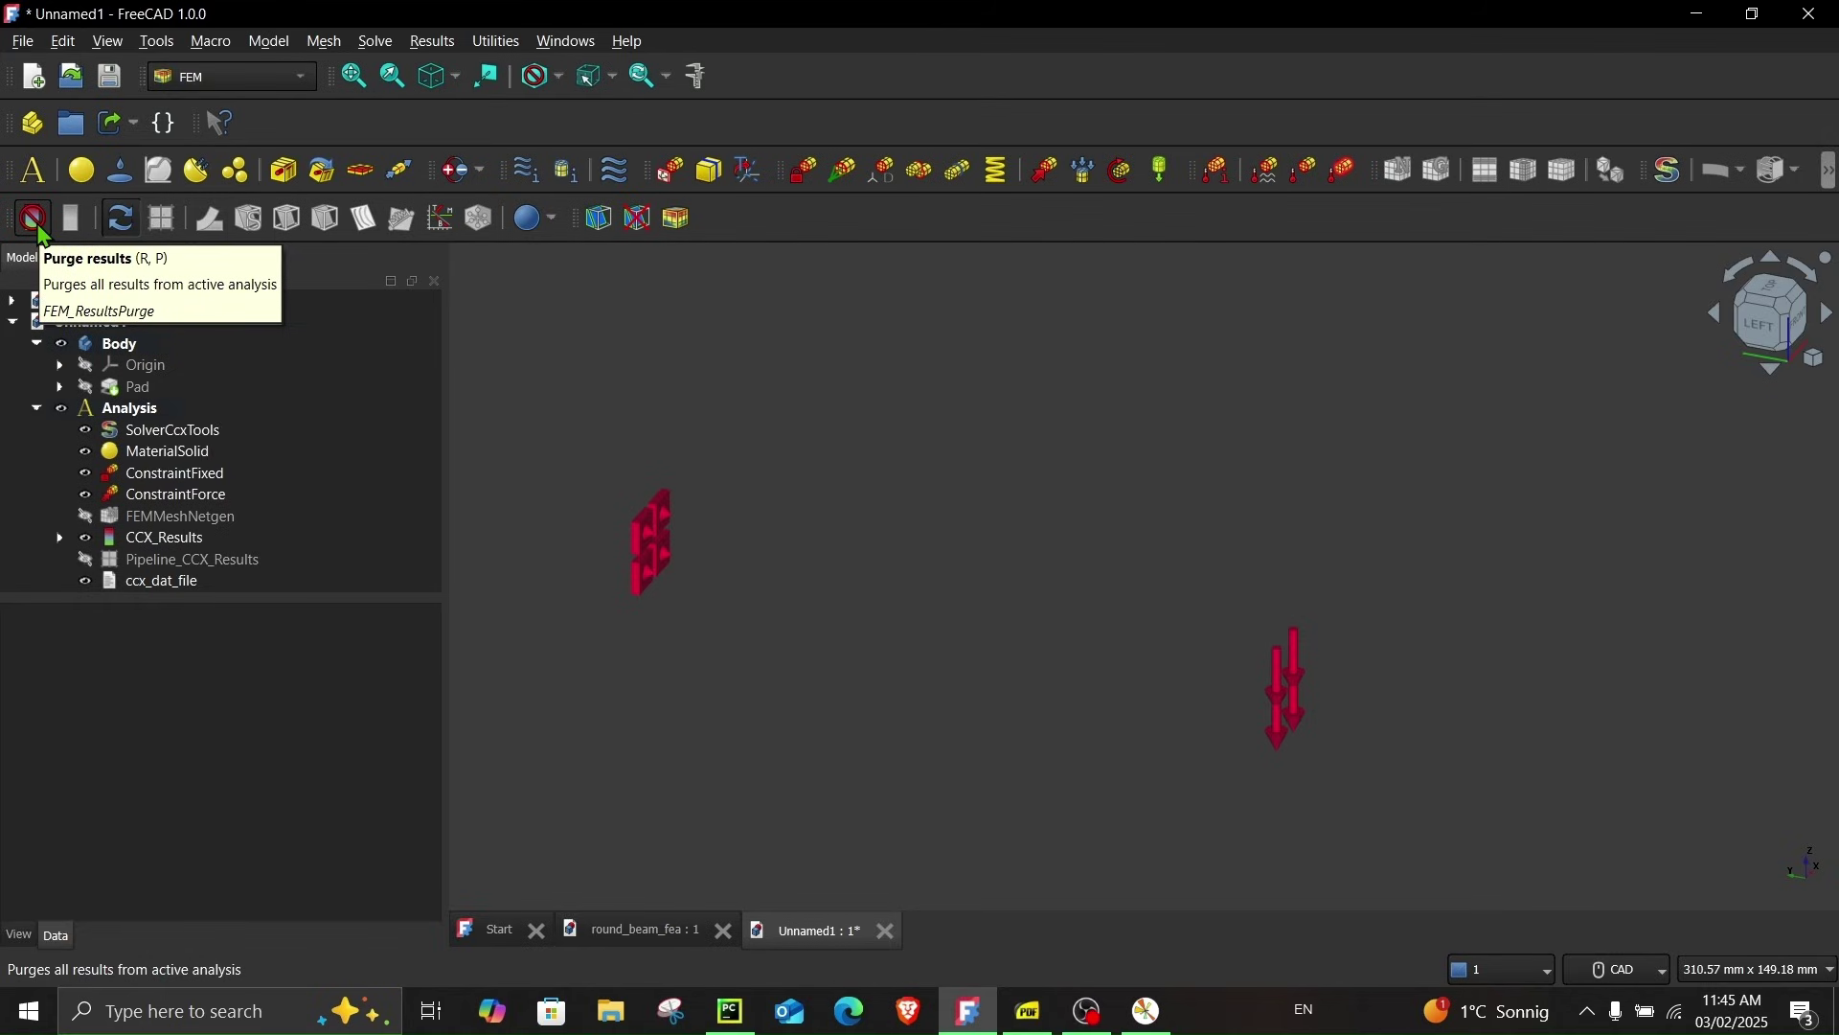
pyautogui.click(35, 222)
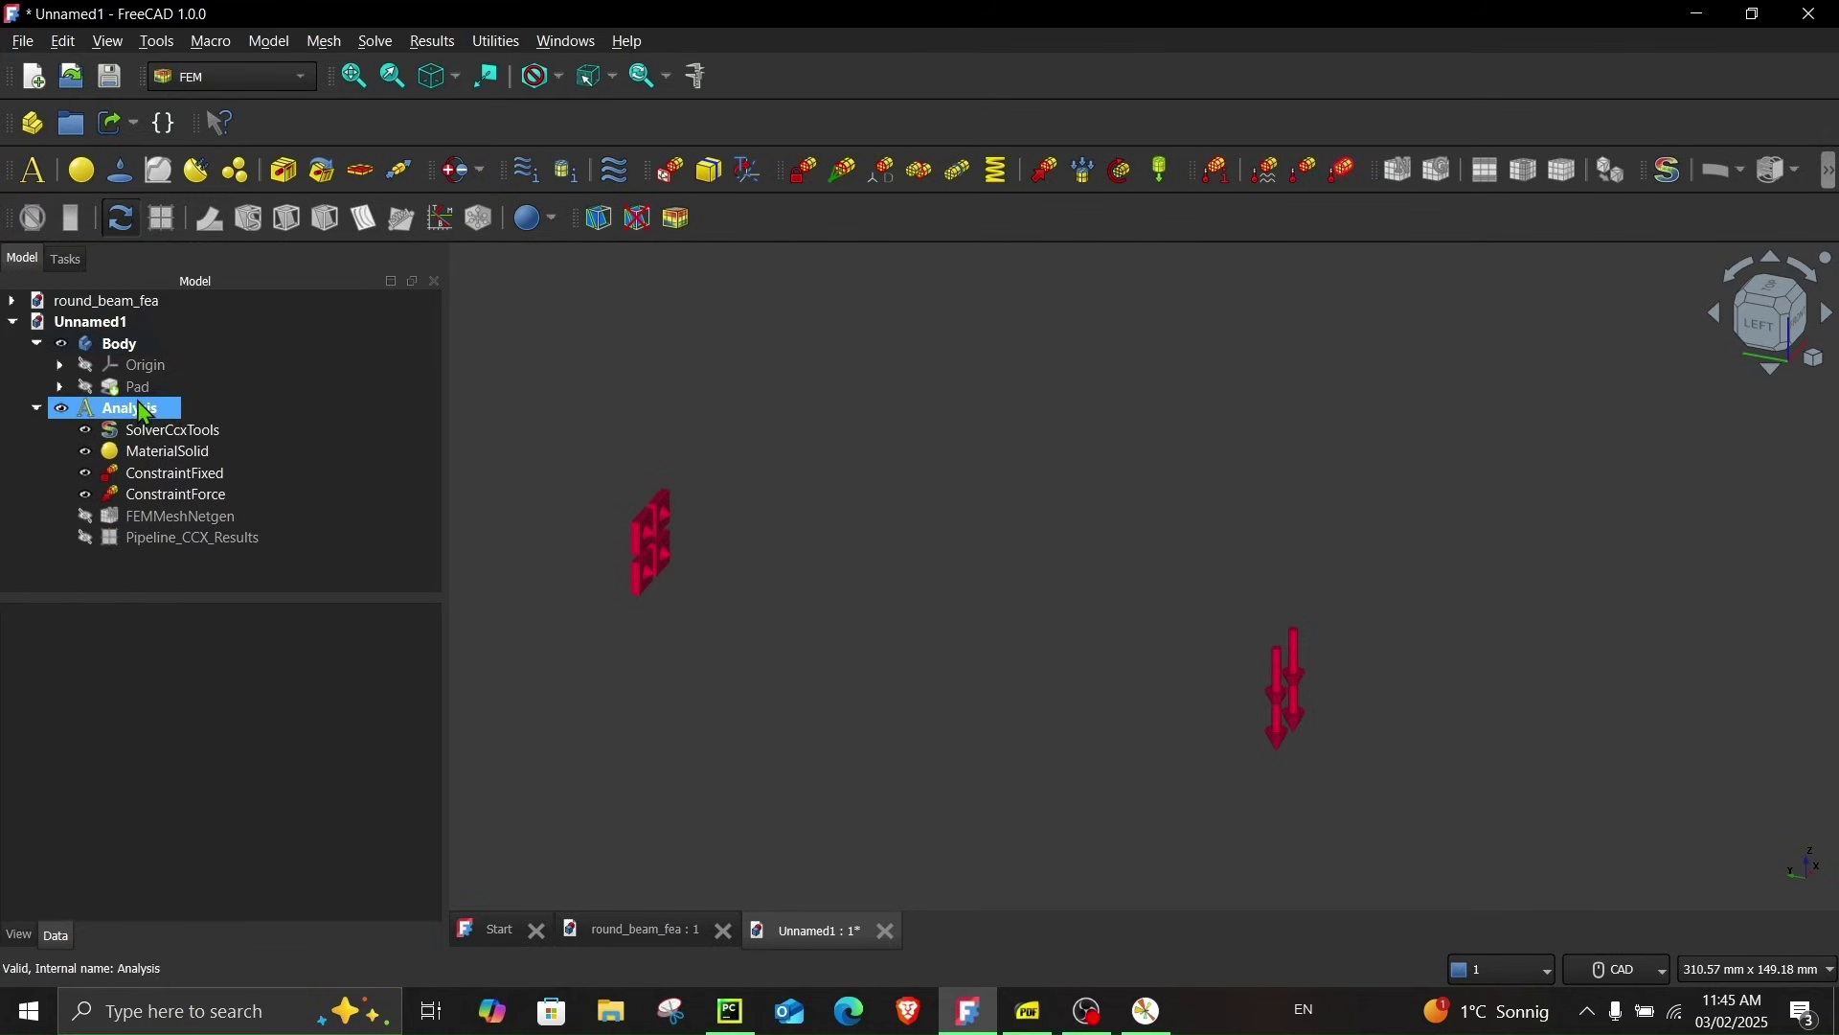
pyautogui.click(88, 521)
# Remesh the beam at Max. Size 8, then at 6 for 603 nodes
pyautogui.doubleClick(192, 521)
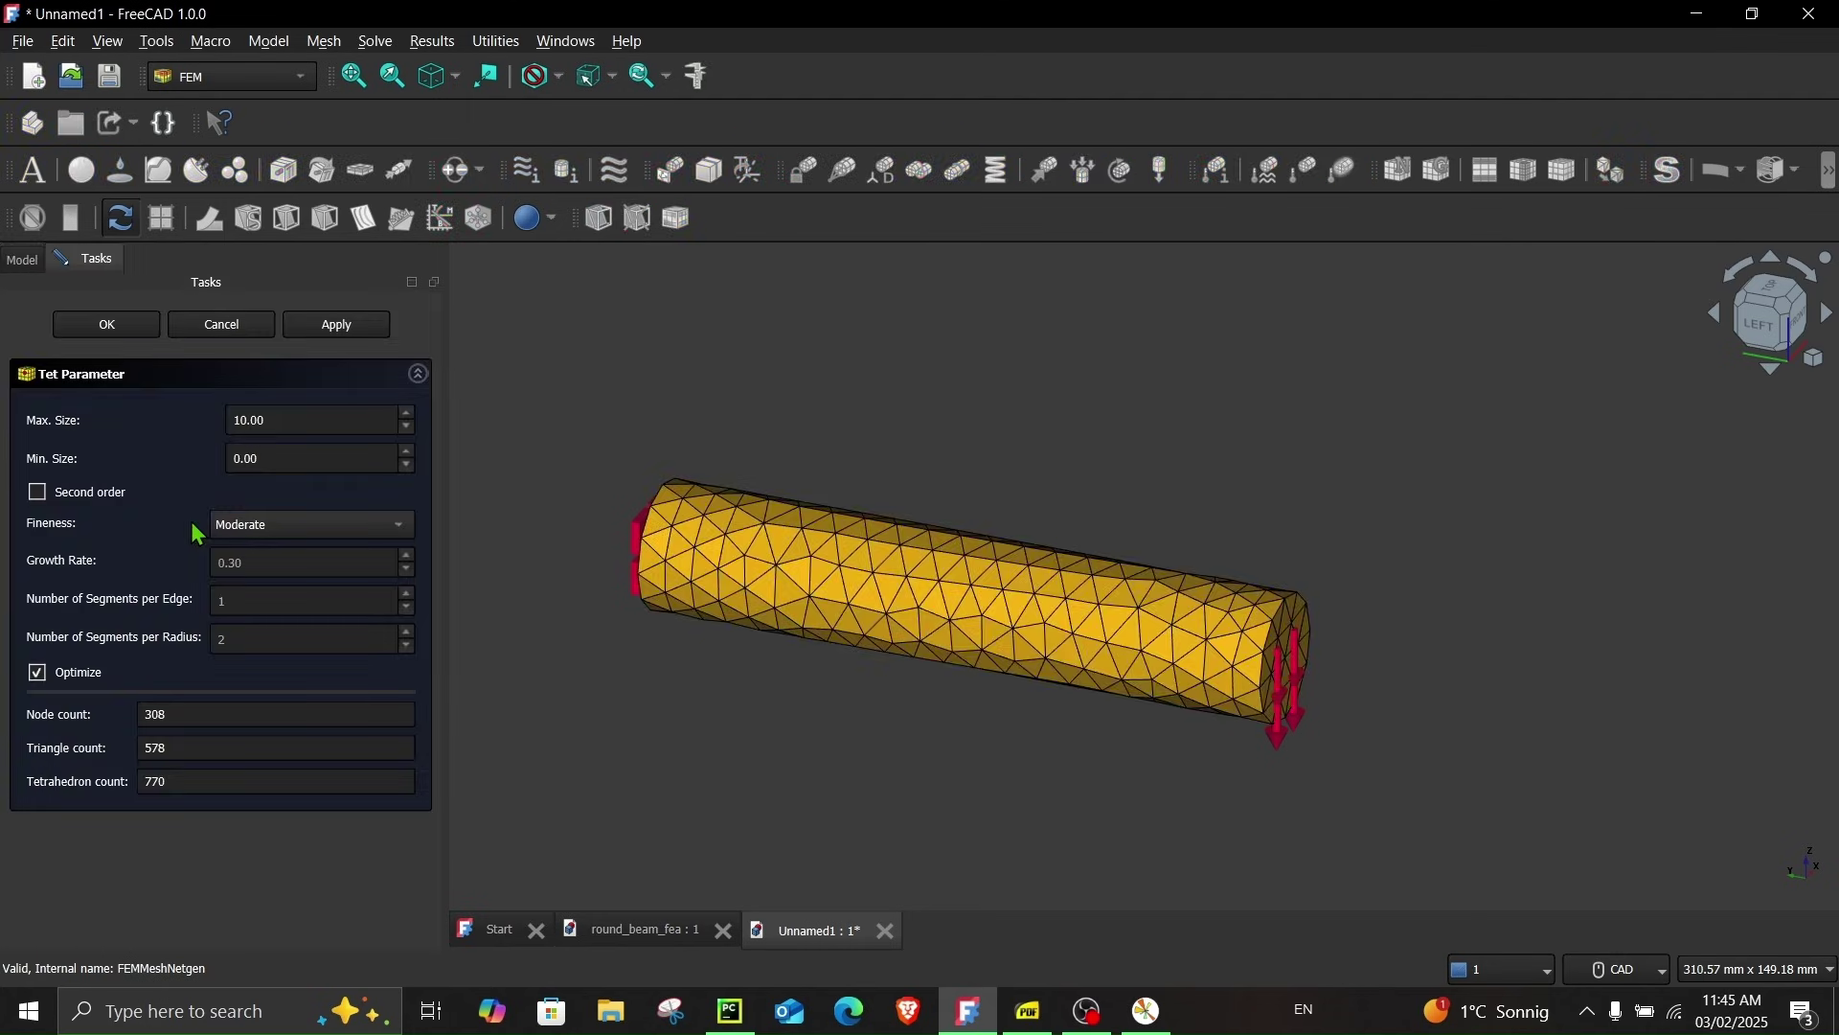
pyautogui.doubleClick(316, 420)
pyautogui.write('8')
pyautogui.click(347, 326)
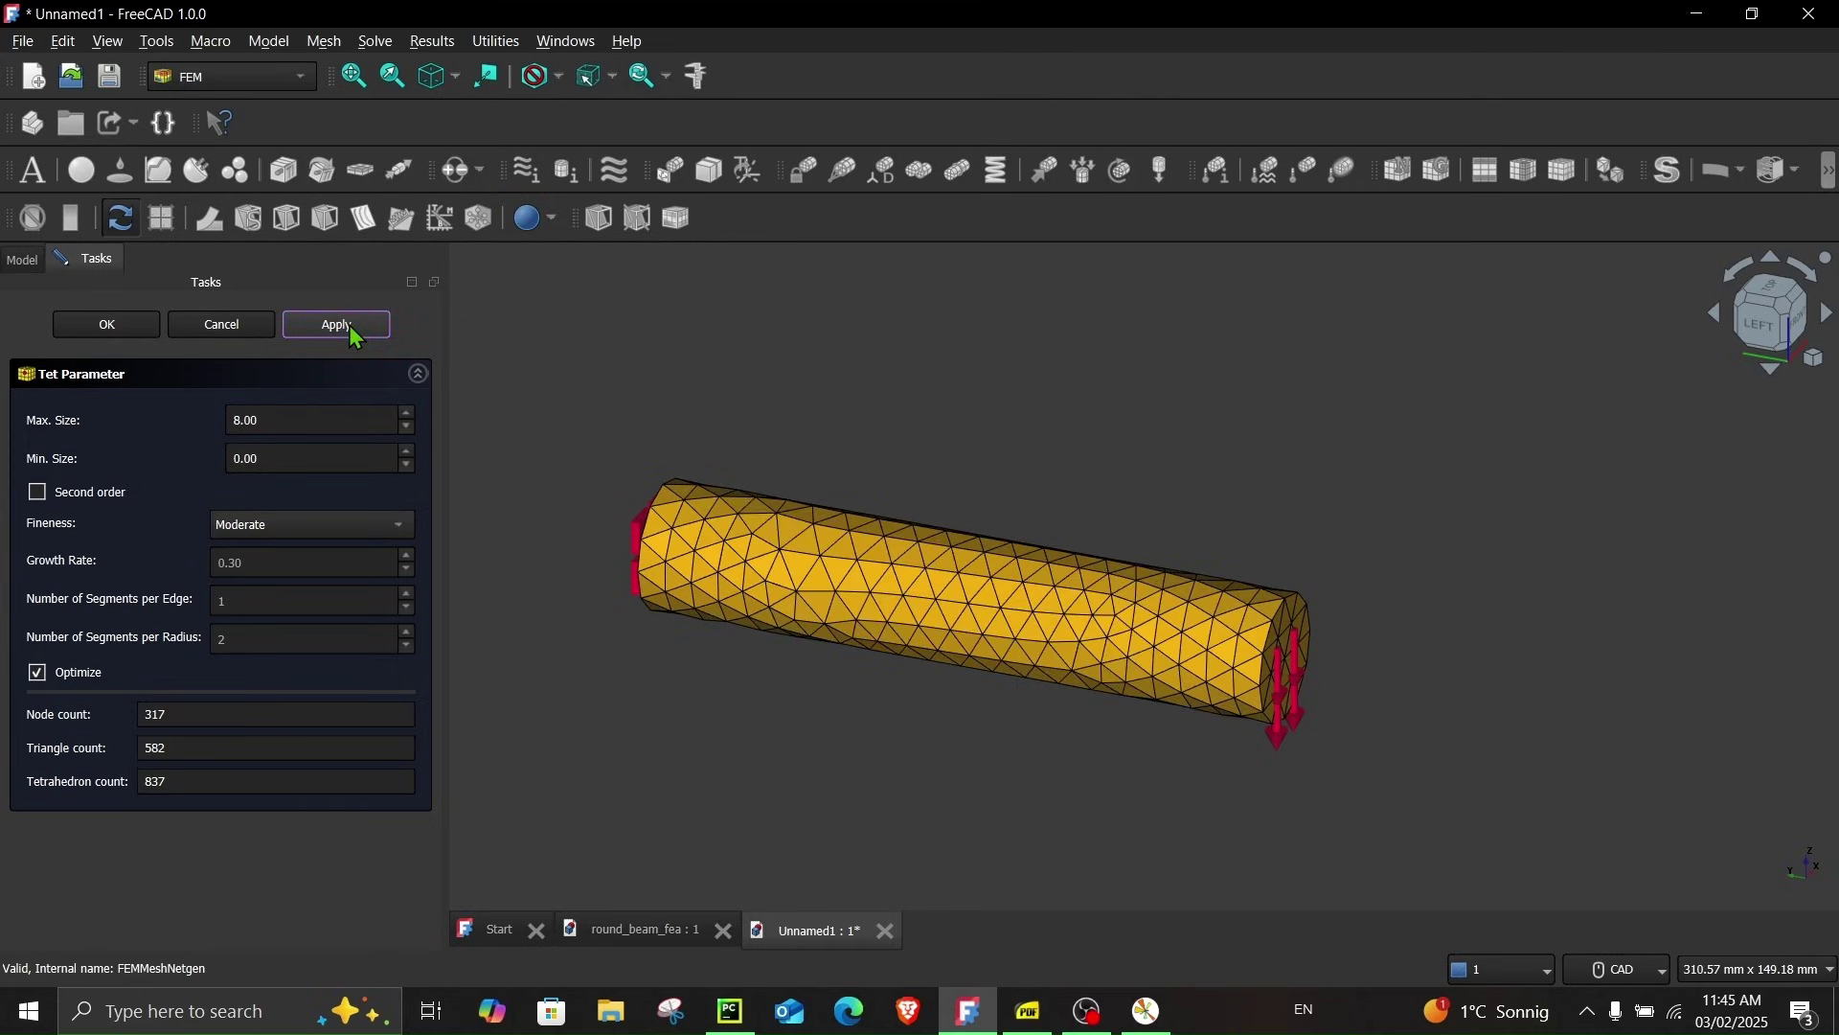
pyautogui.doubleClick(288, 423)
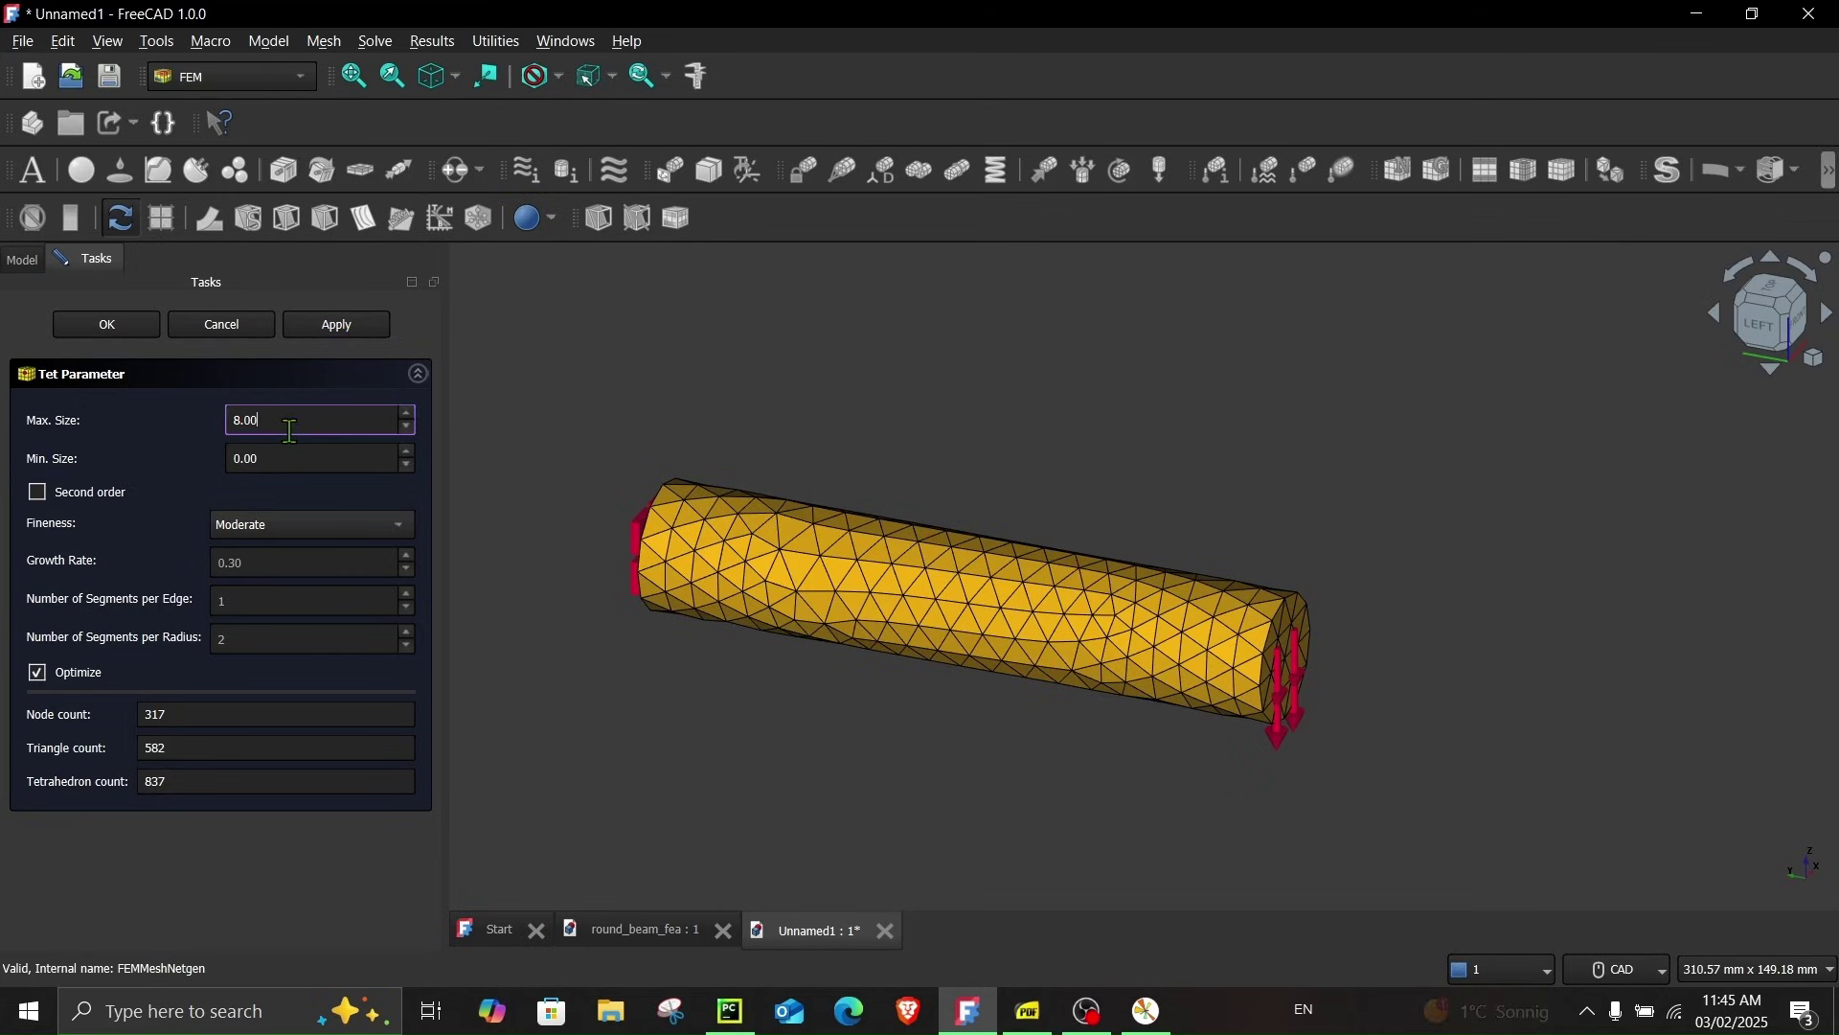
pyautogui.write('6')
pyautogui.click(343, 326)
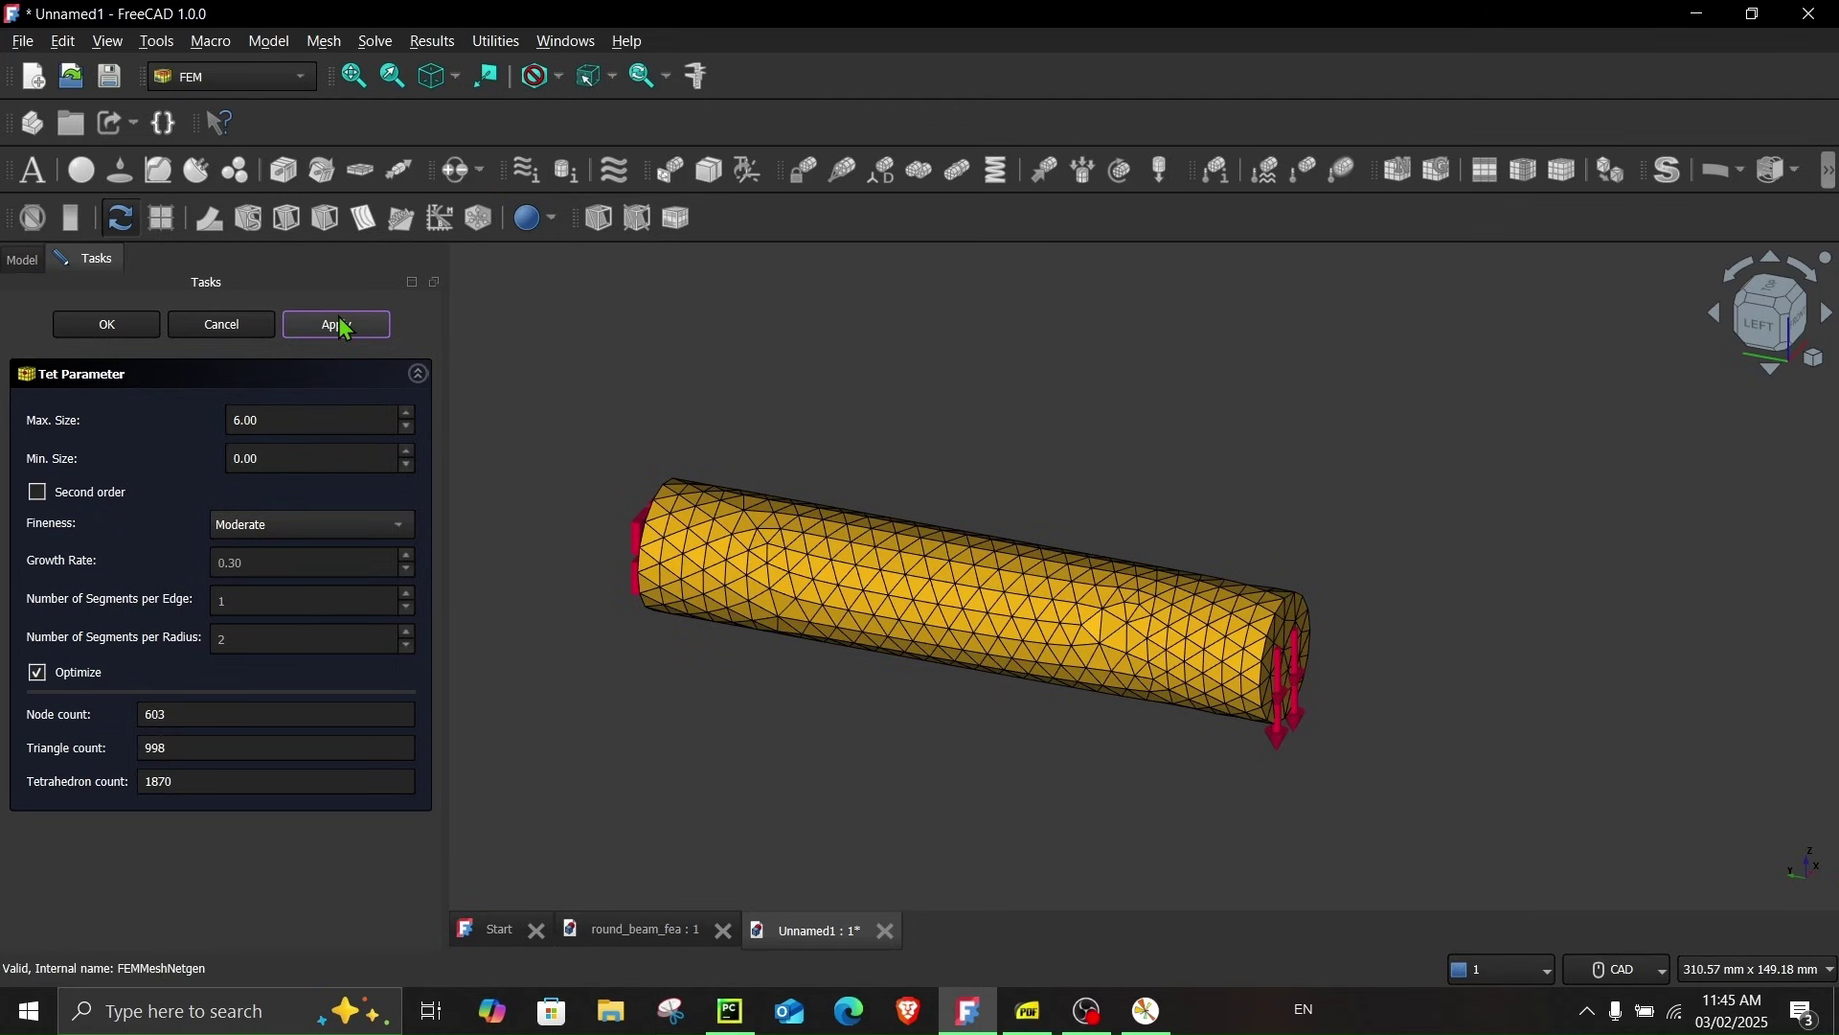
# Accept the 6 mm mesh, run CalculiX and show displacement peaking at 2.26 mm
pyautogui.click(107, 326)
pyautogui.click(149, 433)
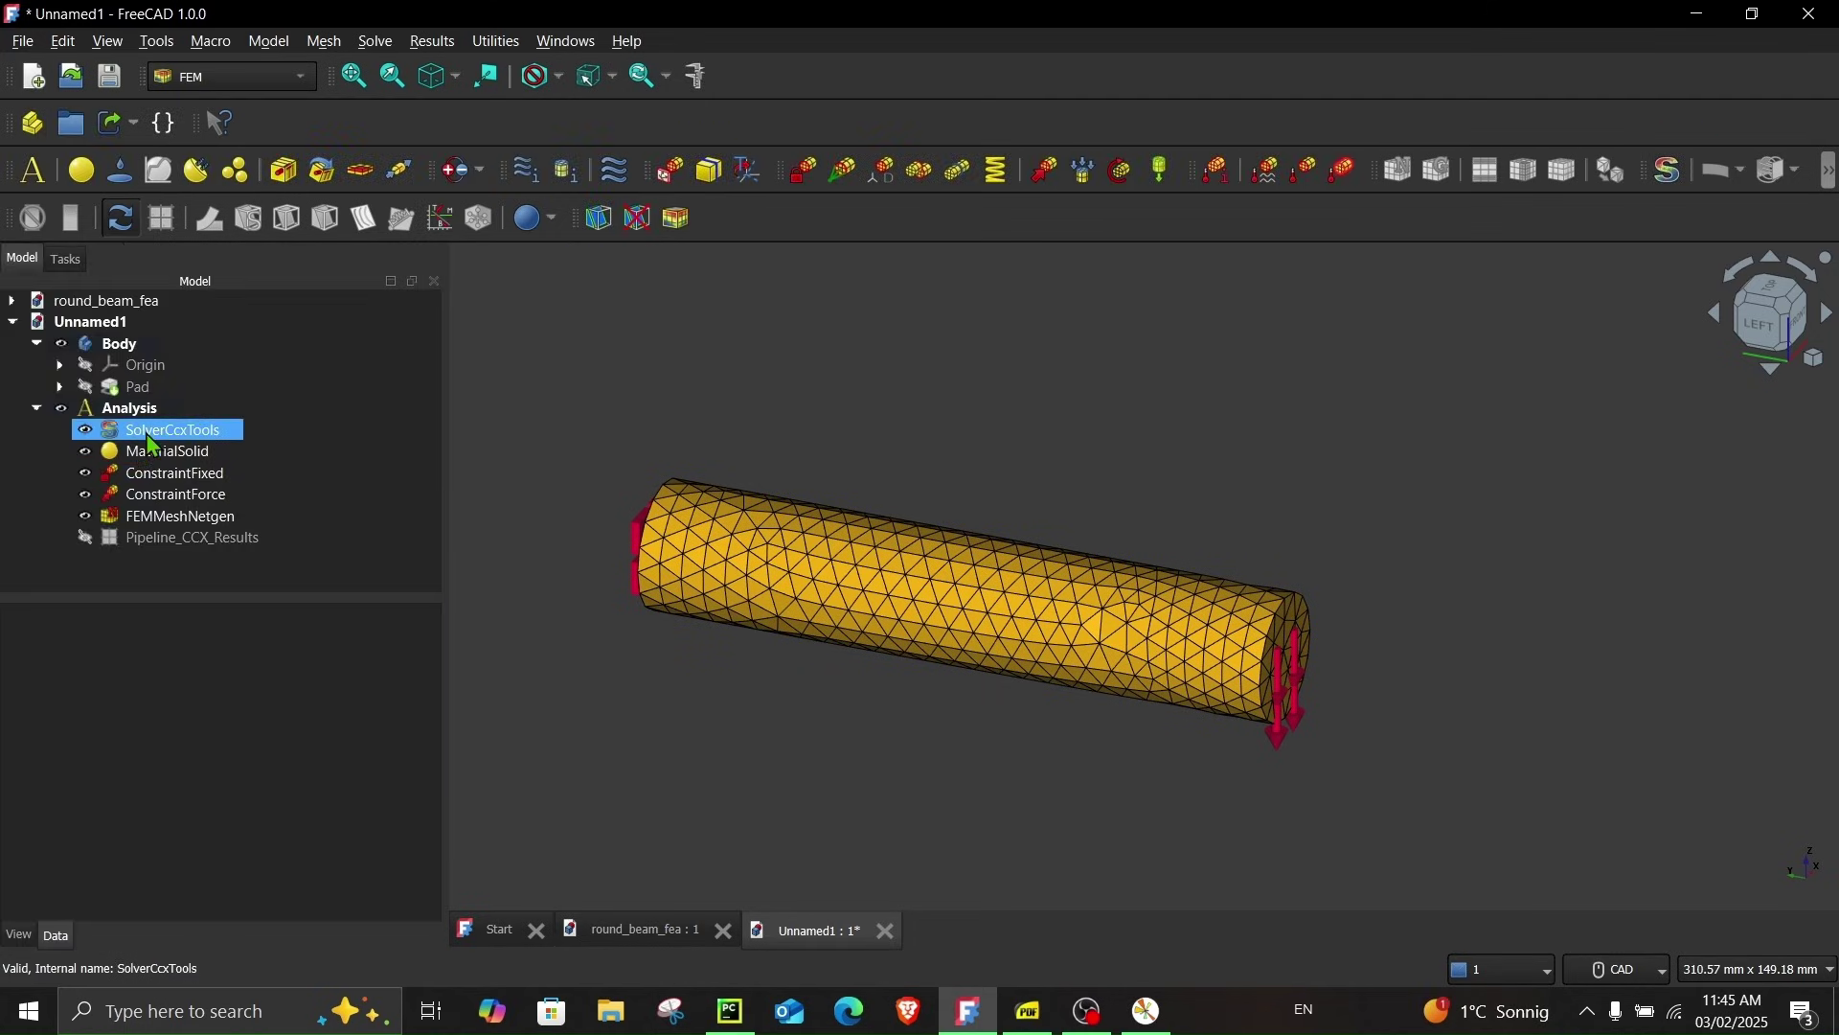
pyautogui.doubleClick(145, 433)
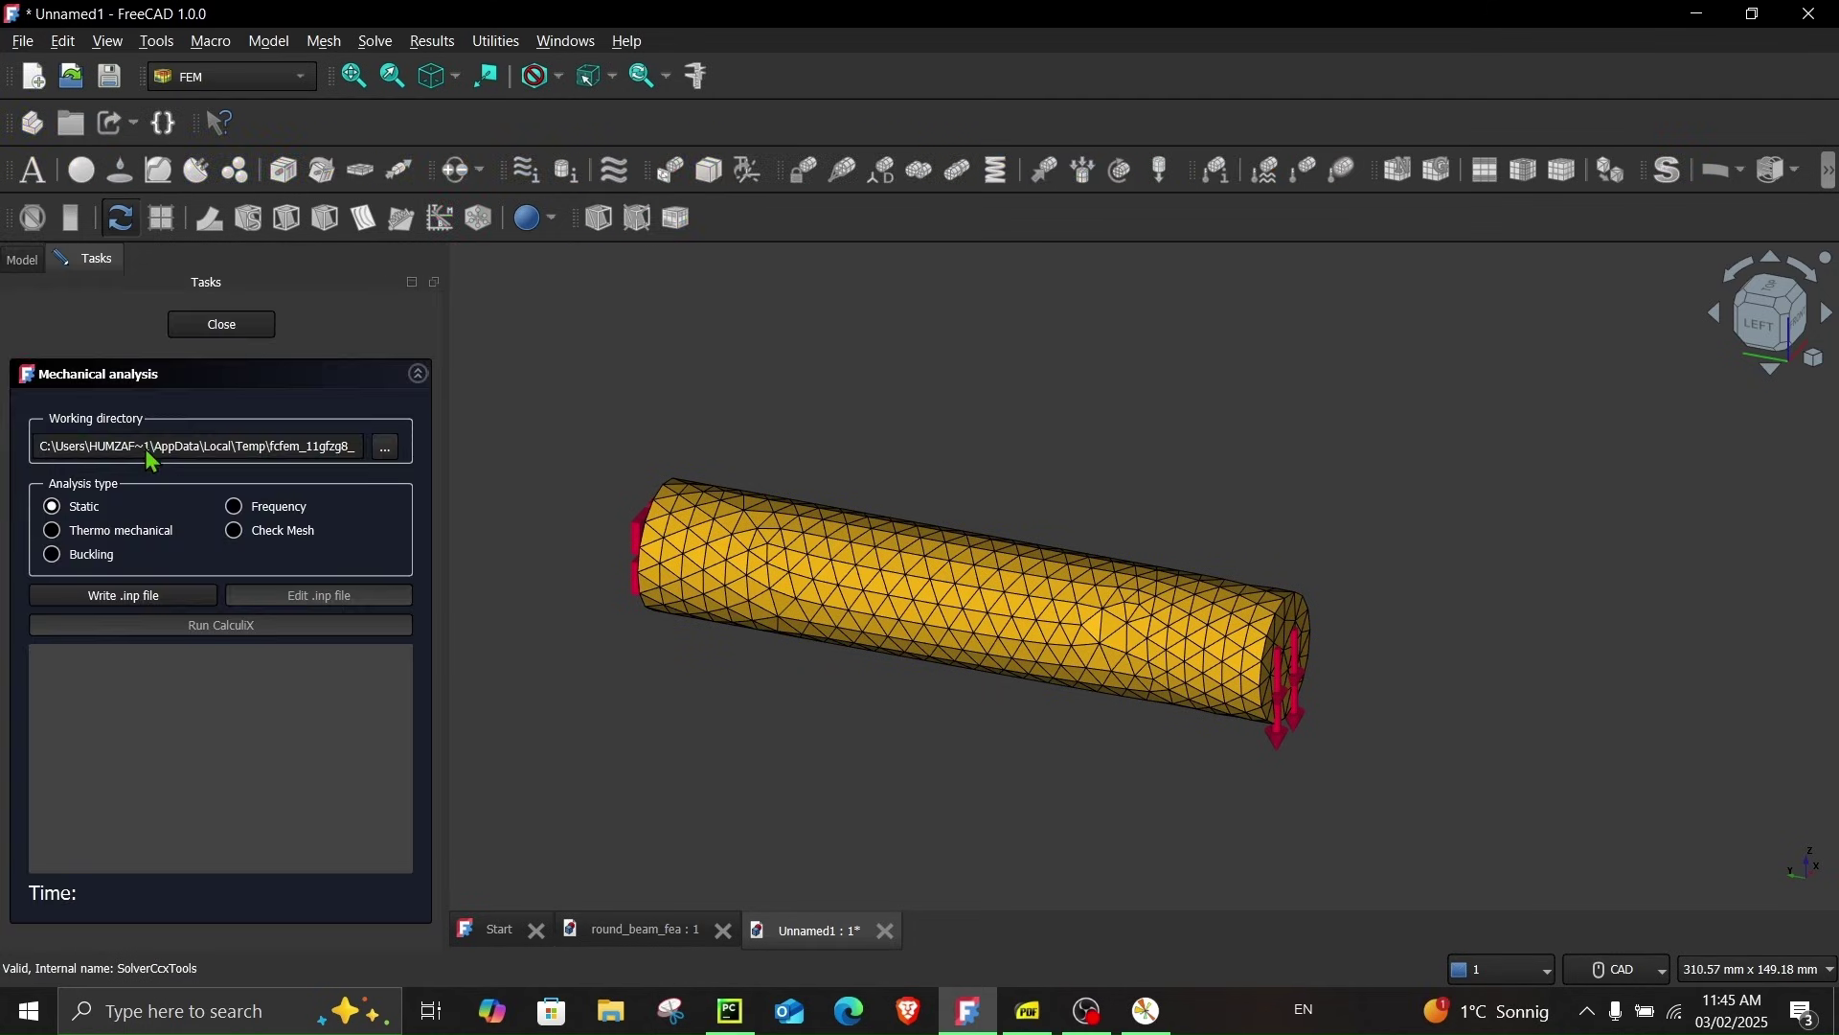
pyautogui.click(119, 600)
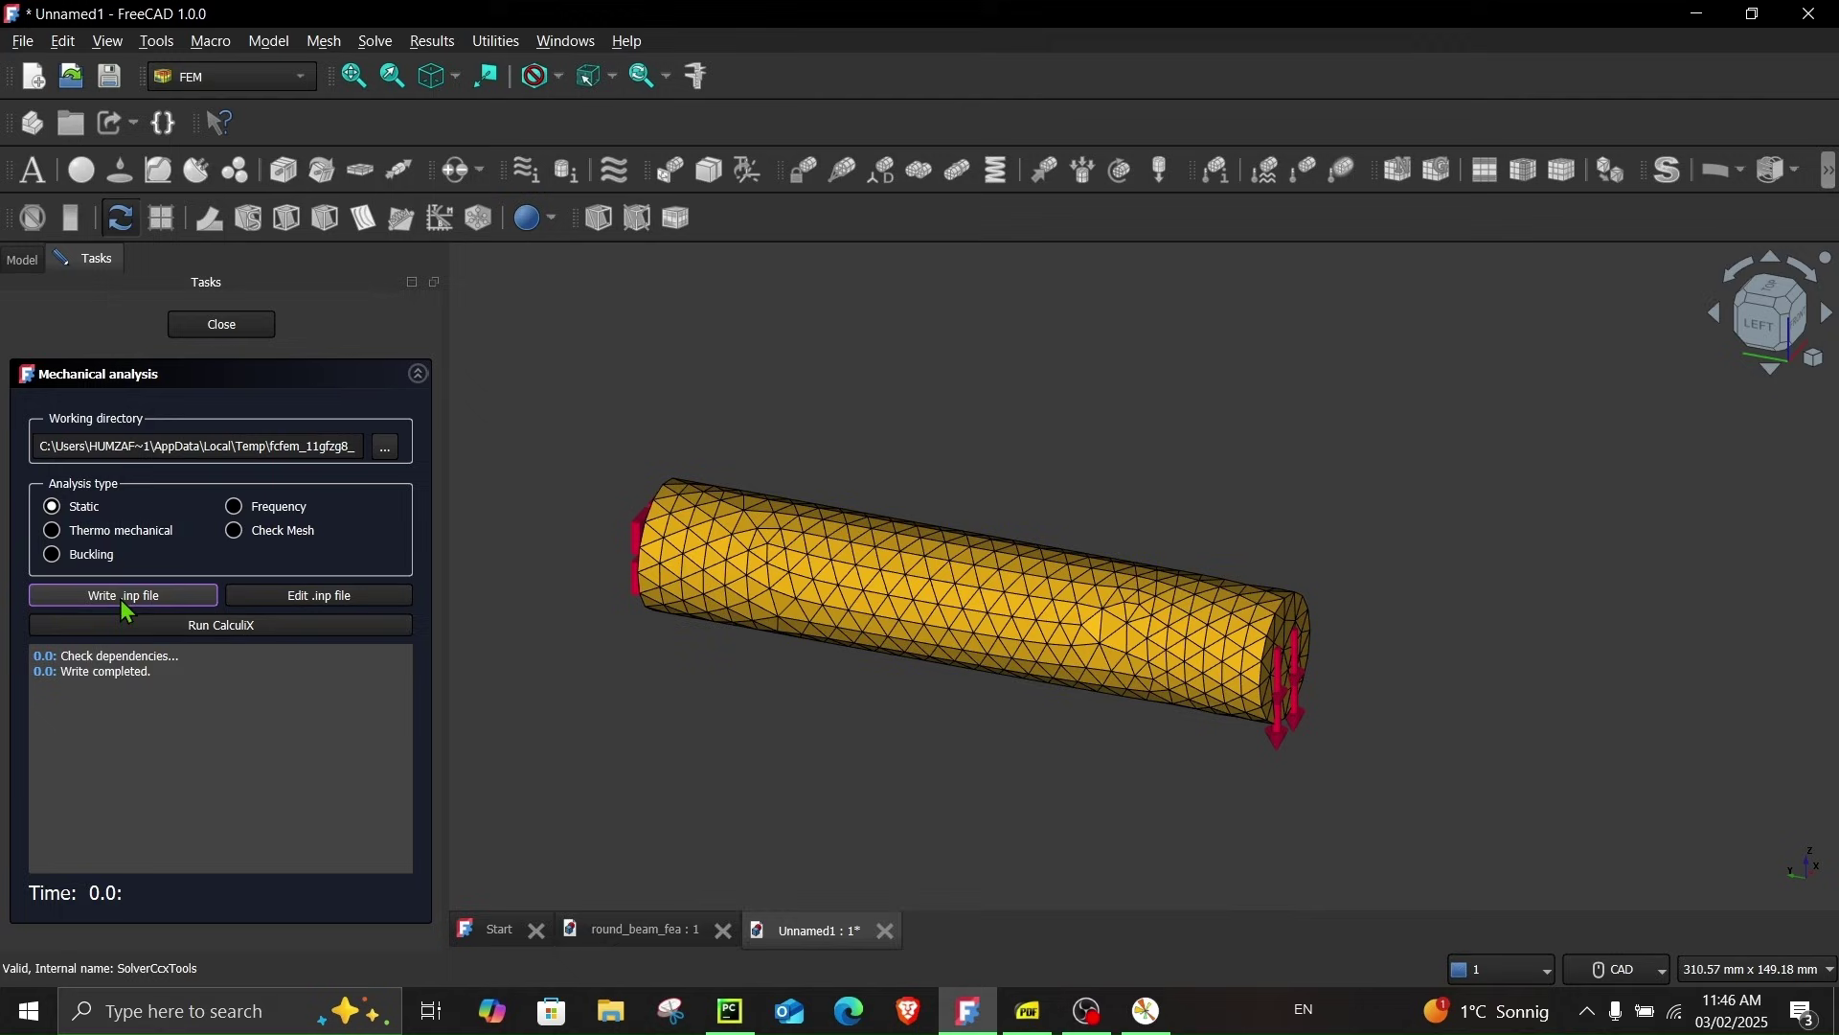
pyautogui.click(158, 632)
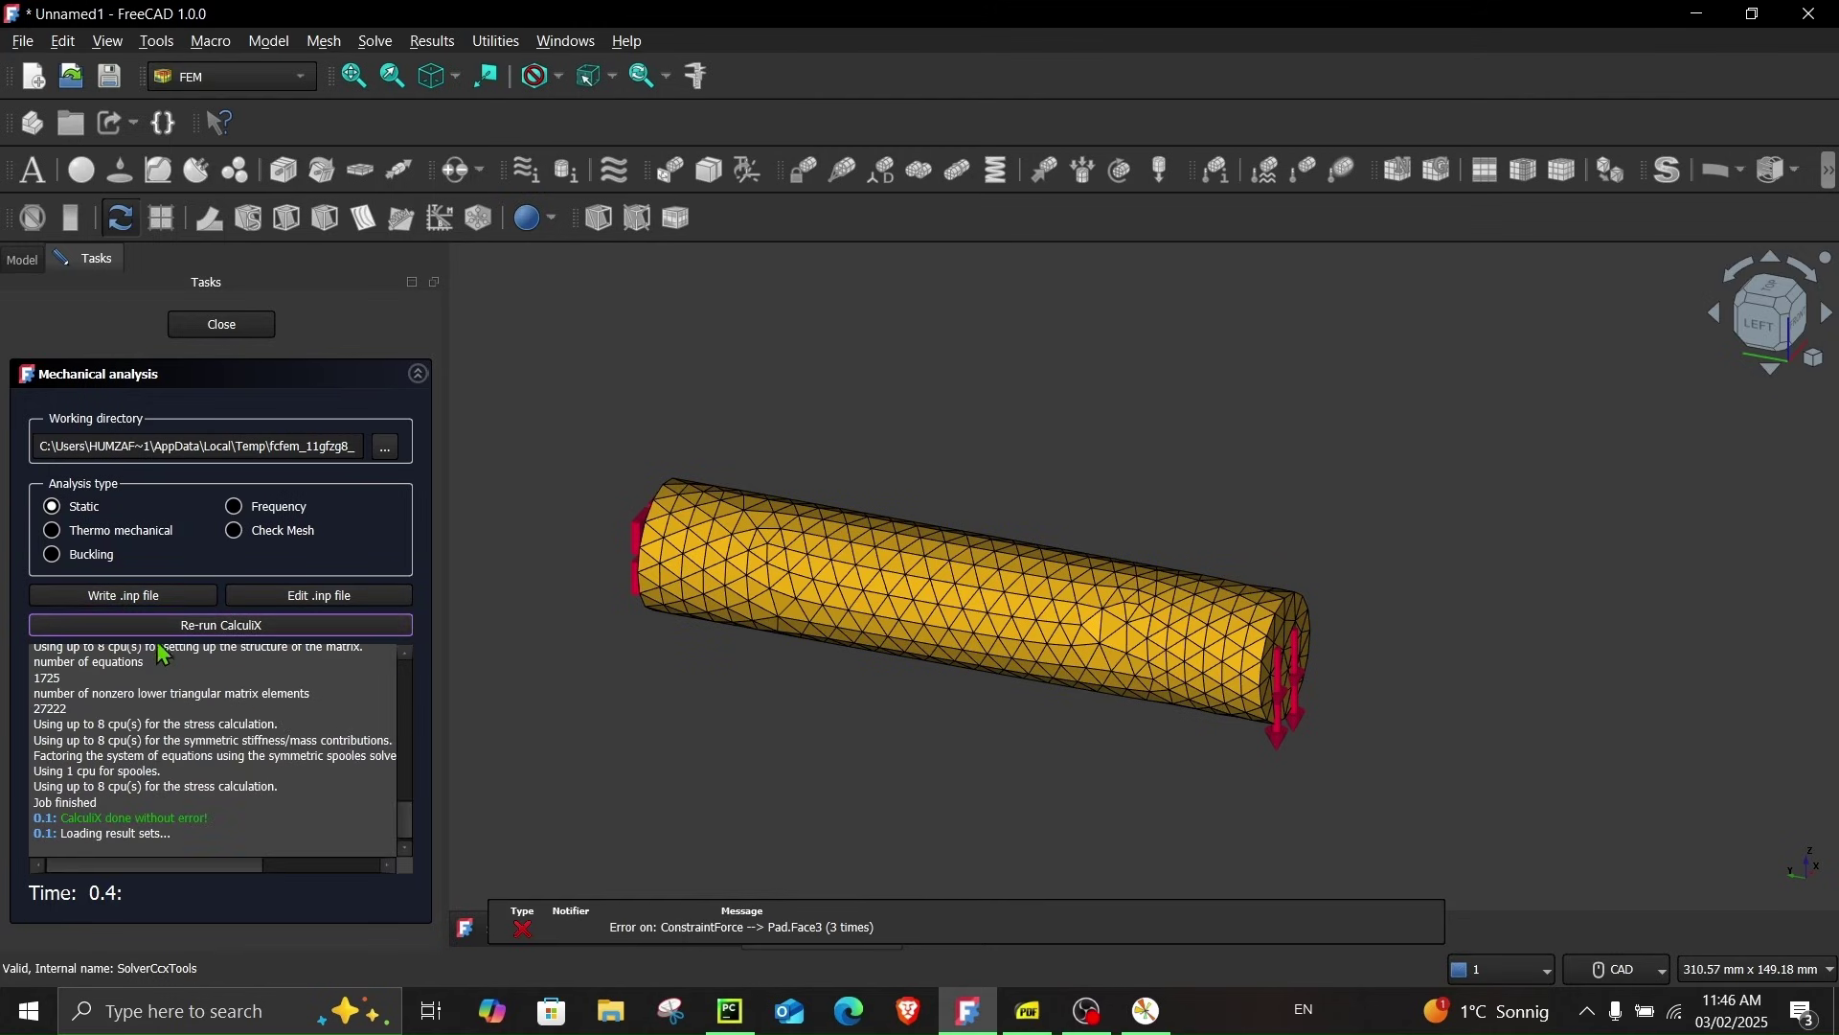
pyautogui.click(223, 323)
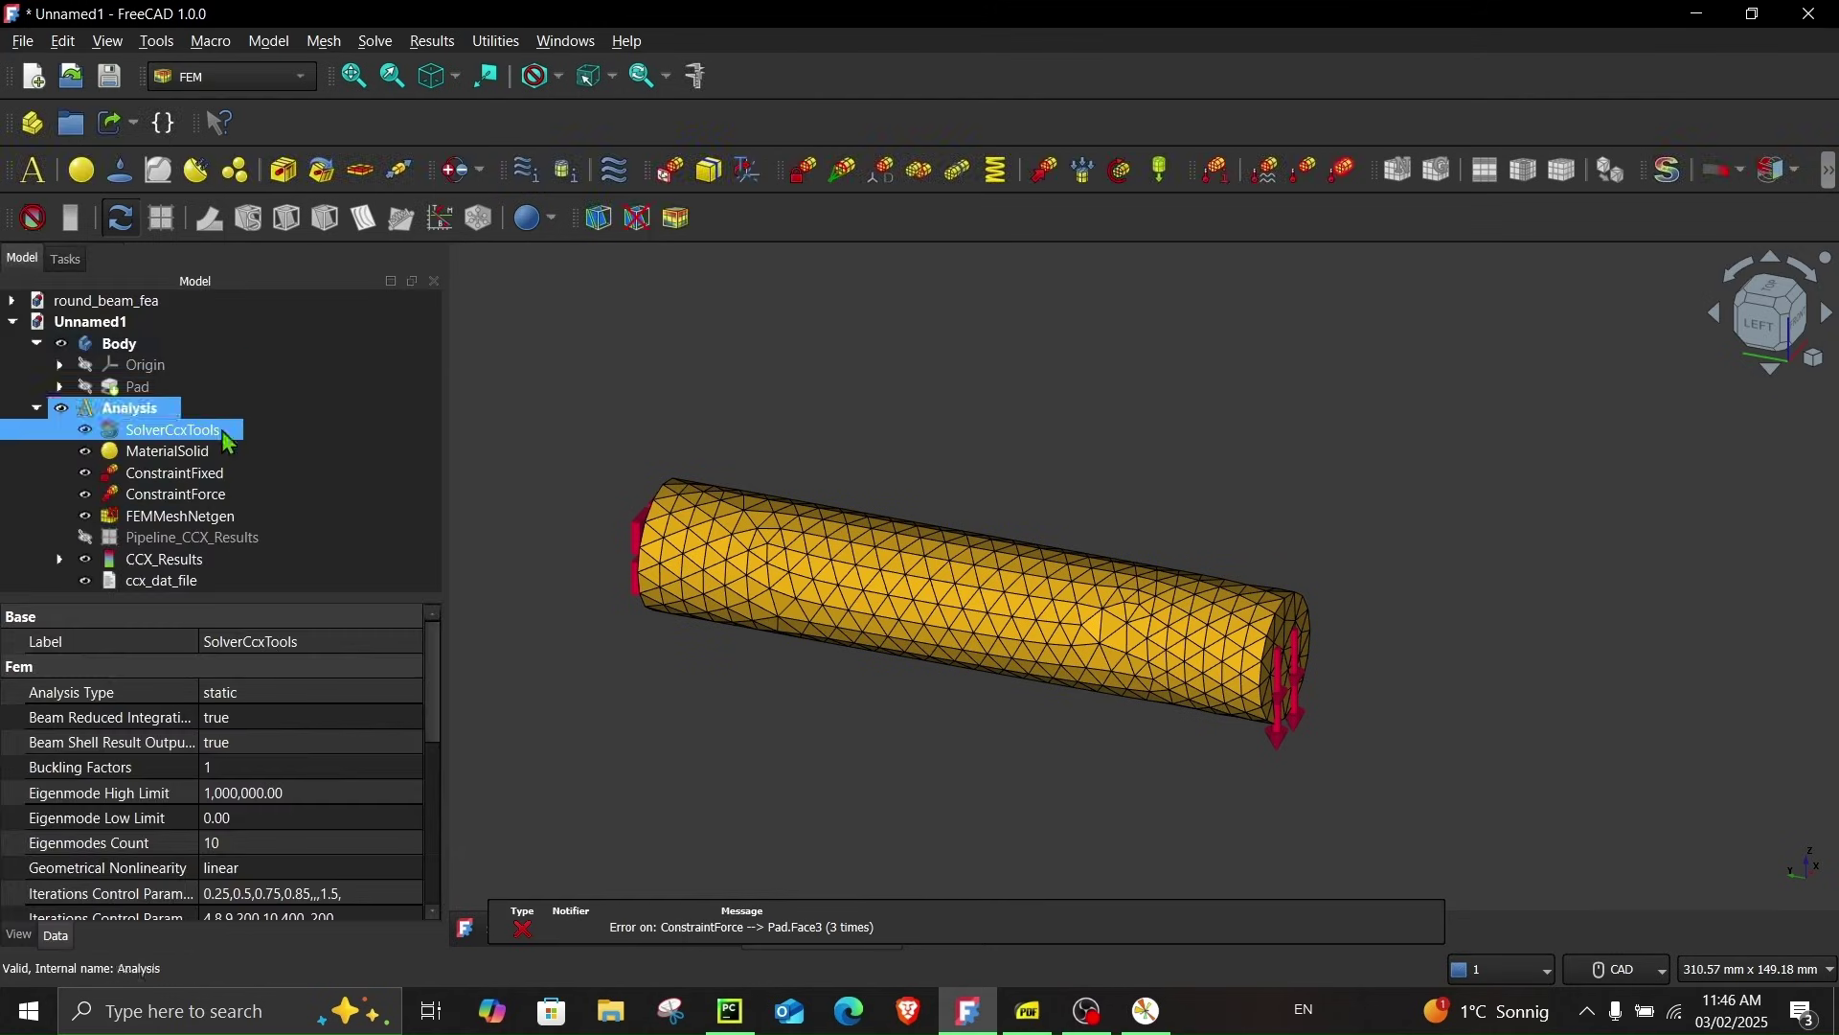
pyautogui.doubleClick(163, 565)
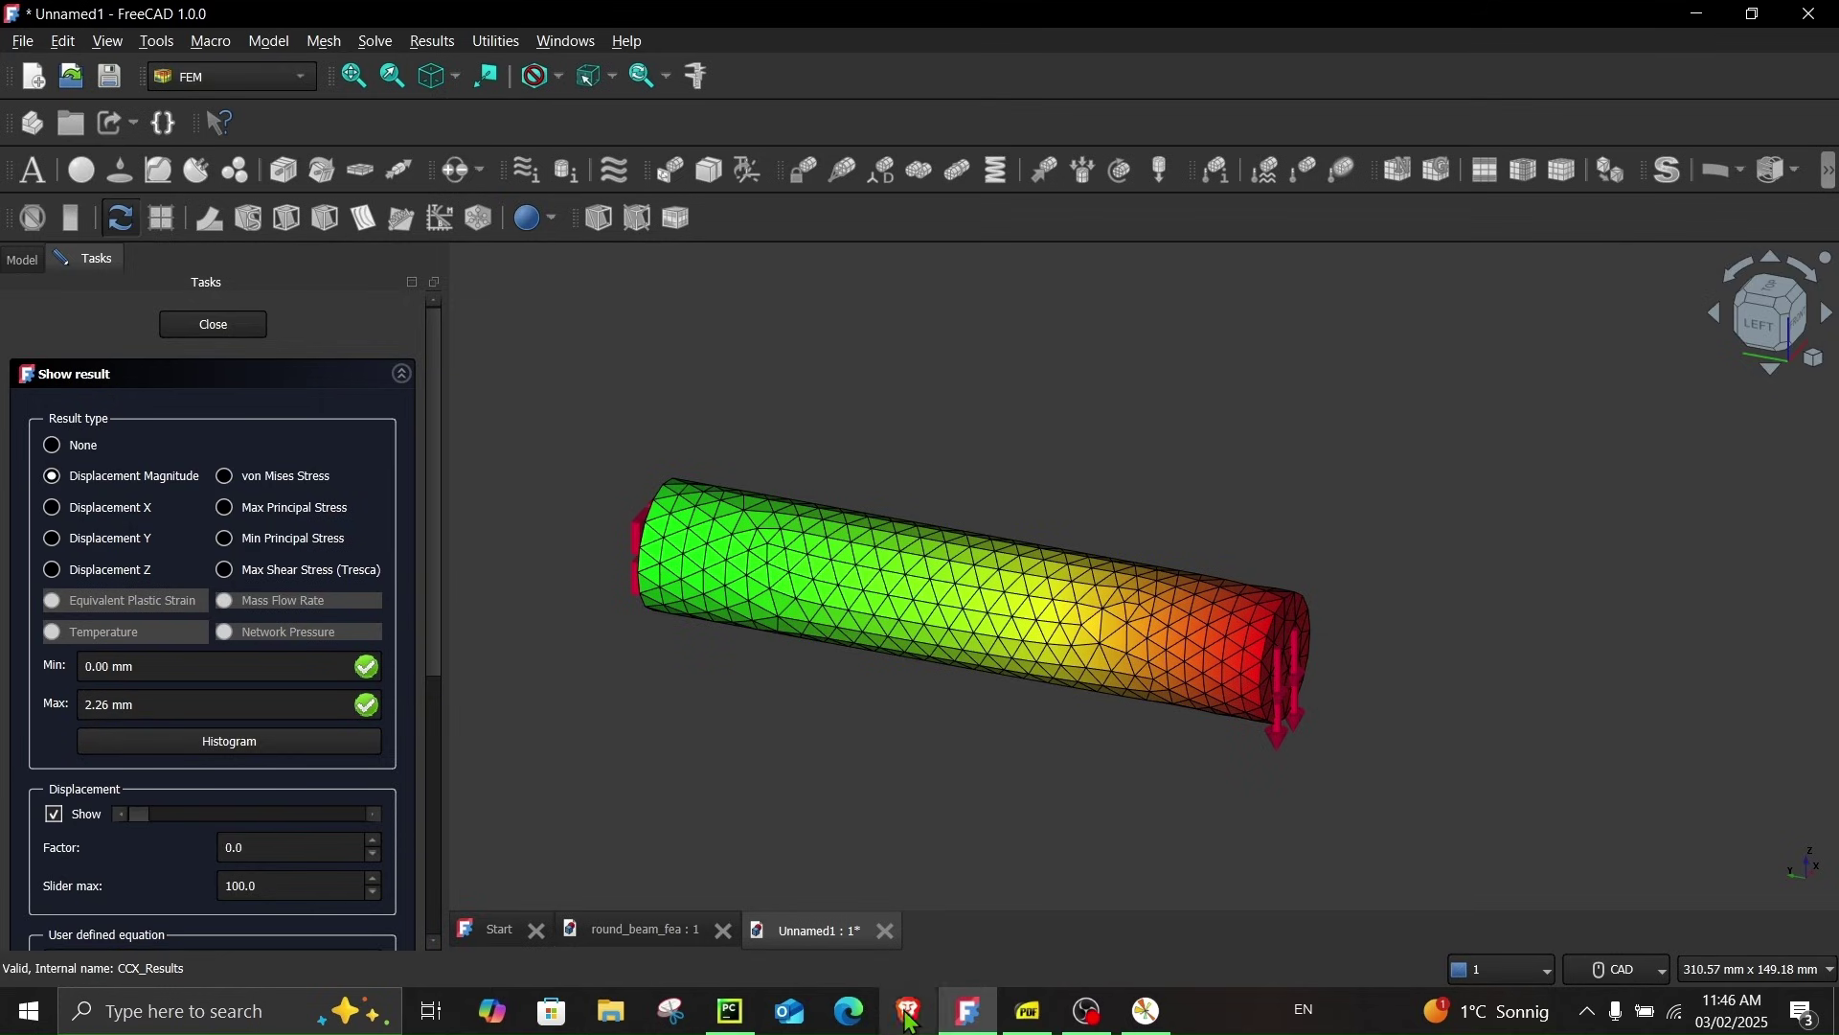
# Append 2.26 after 2.01 in y_points of deflection_plot.py
pyautogui.click(730, 1011)
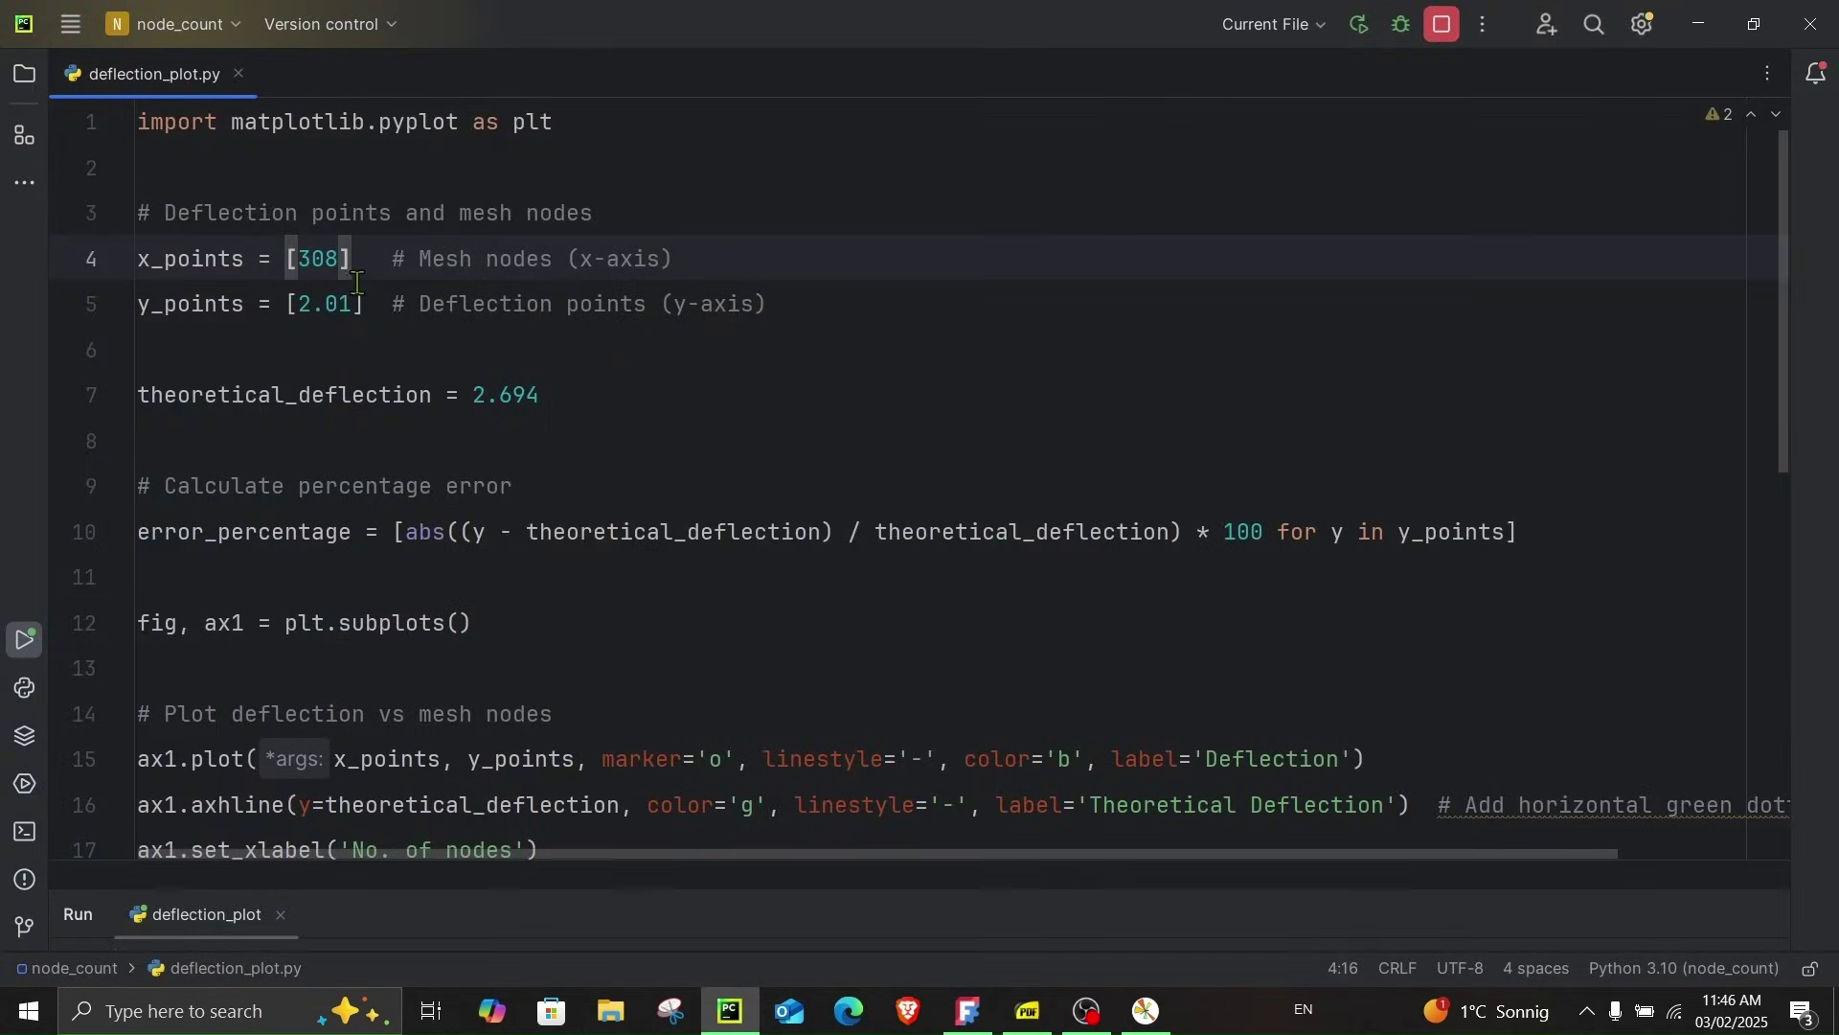
pyautogui.click(358, 314)
pyautogui.write(', 2.26')
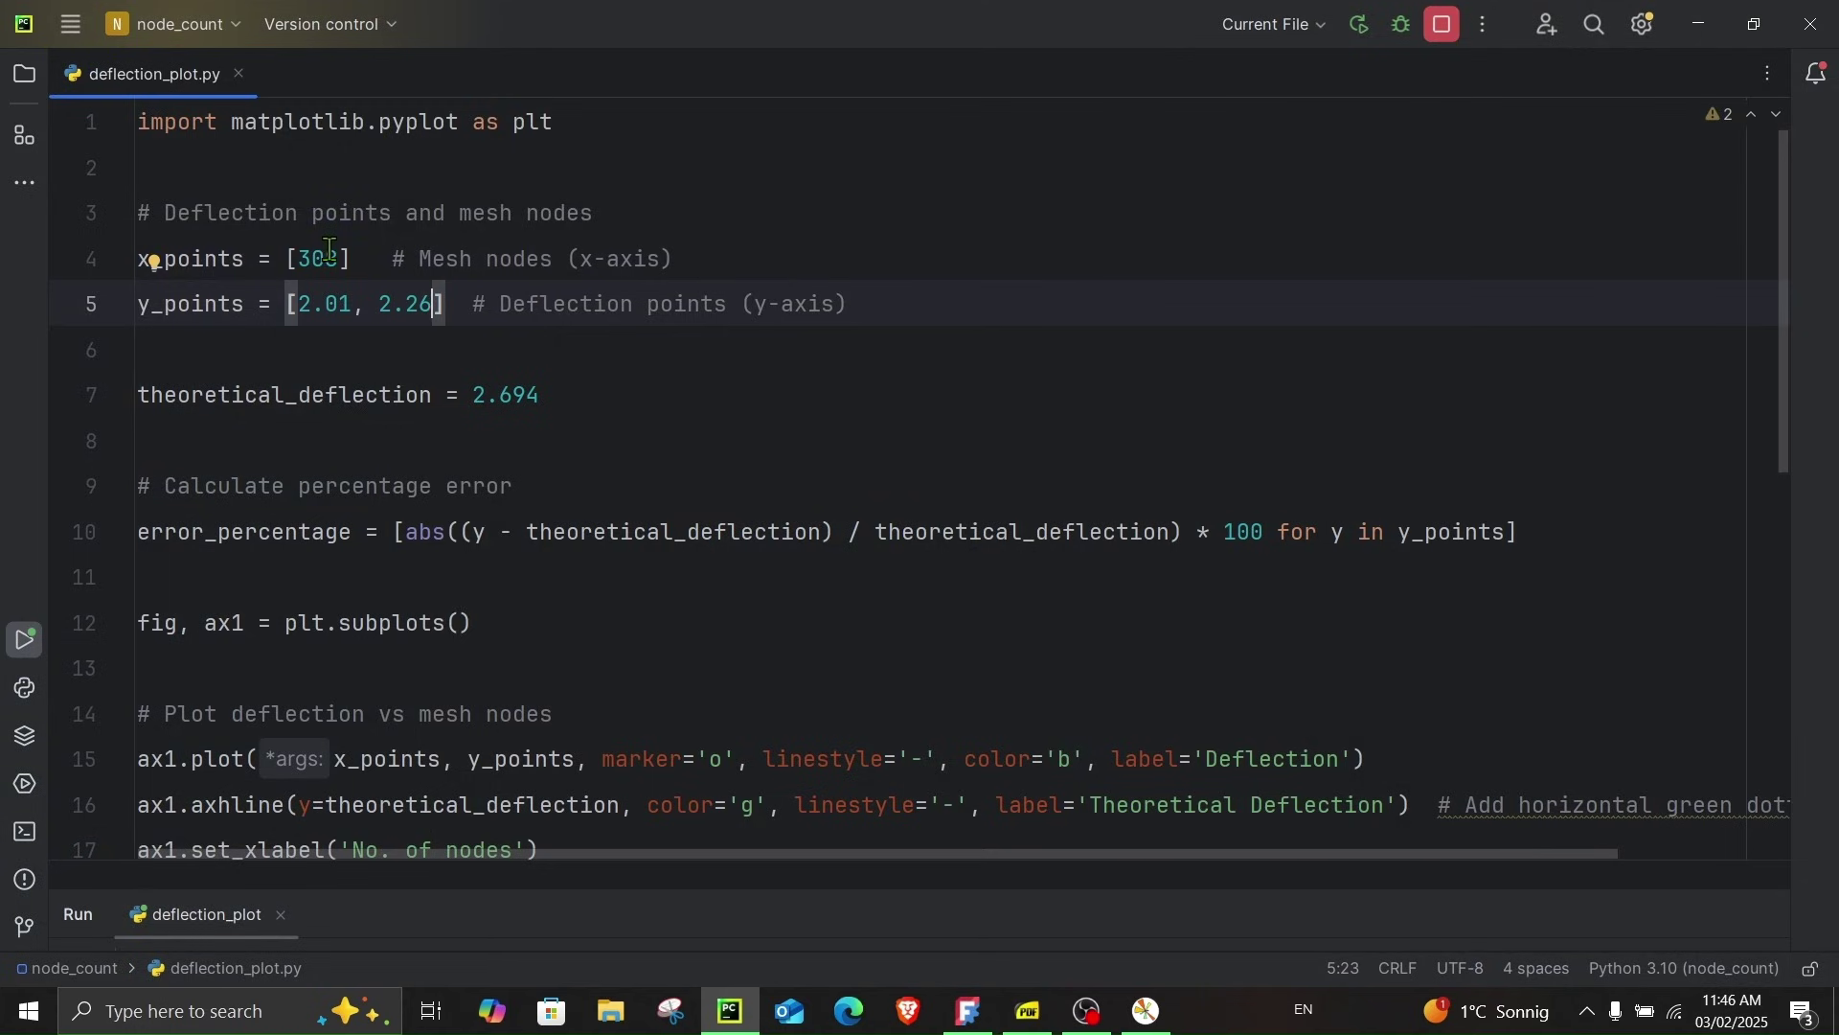
# Close the result displays in FreeCAD and open the Netgen mesh parameters to read 603 nodes
pyautogui.click(967, 1011)
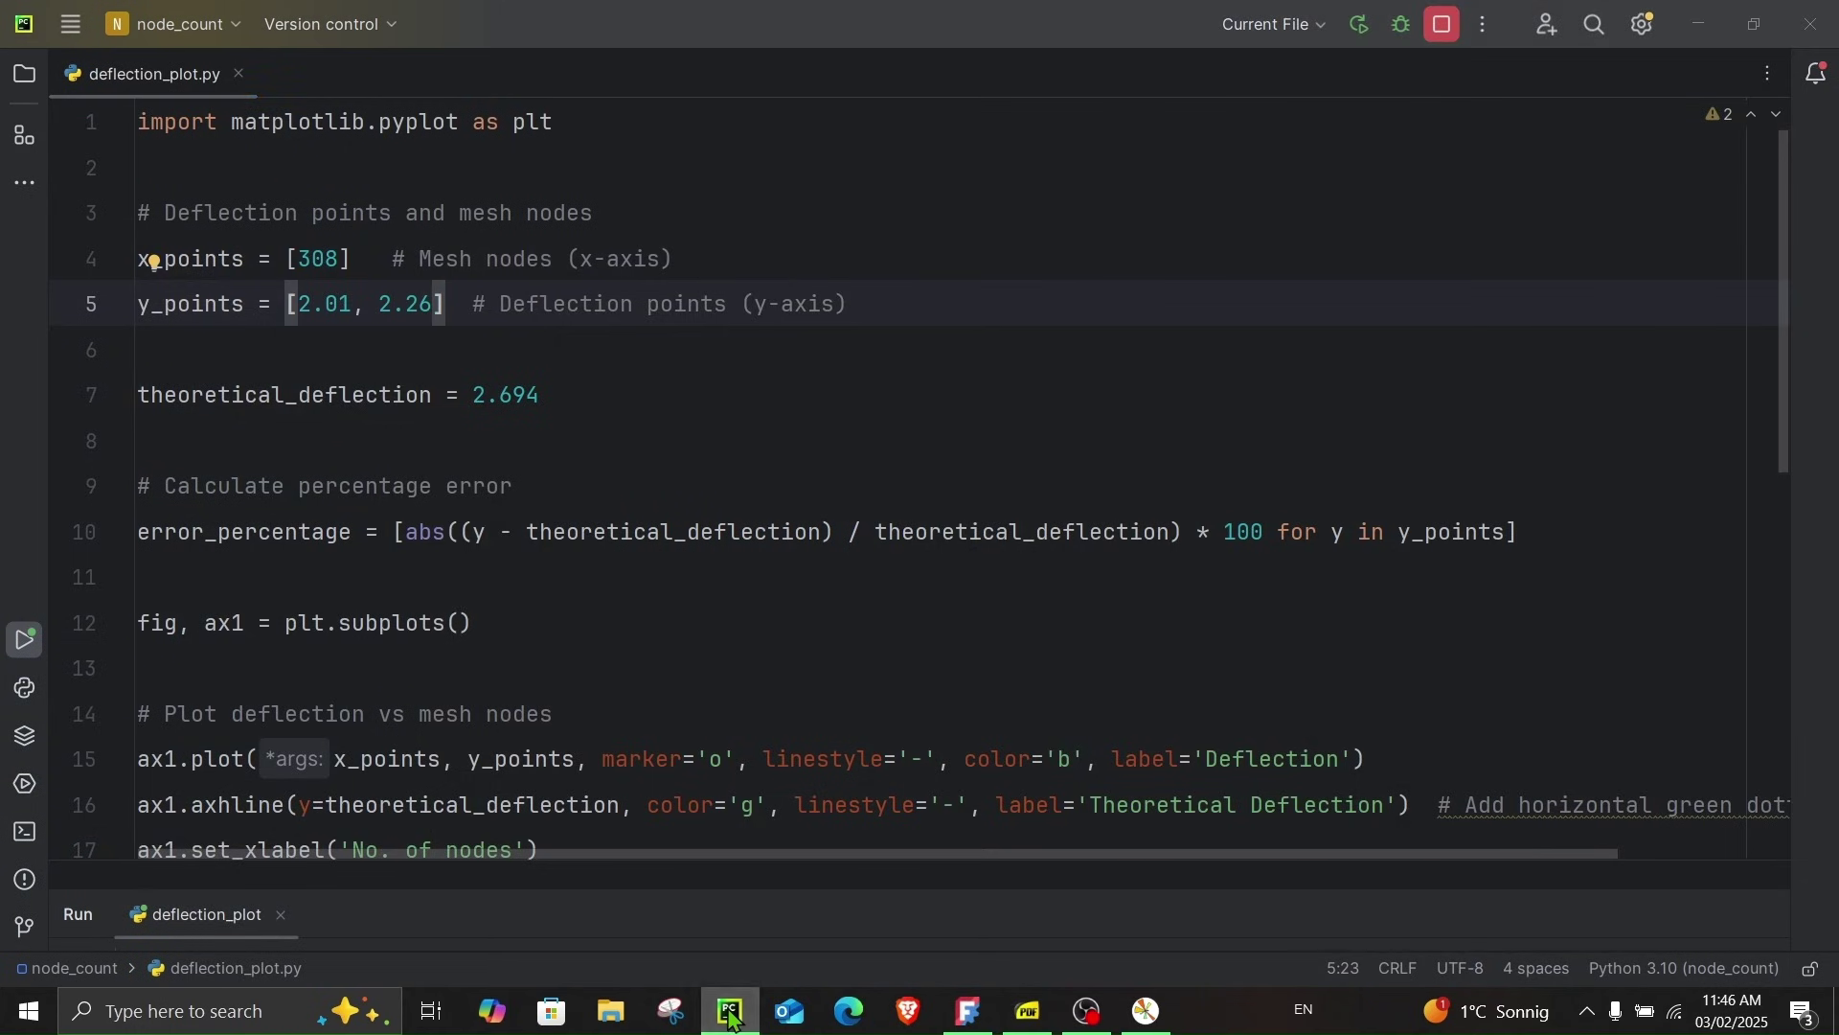
pyautogui.click(214, 297)
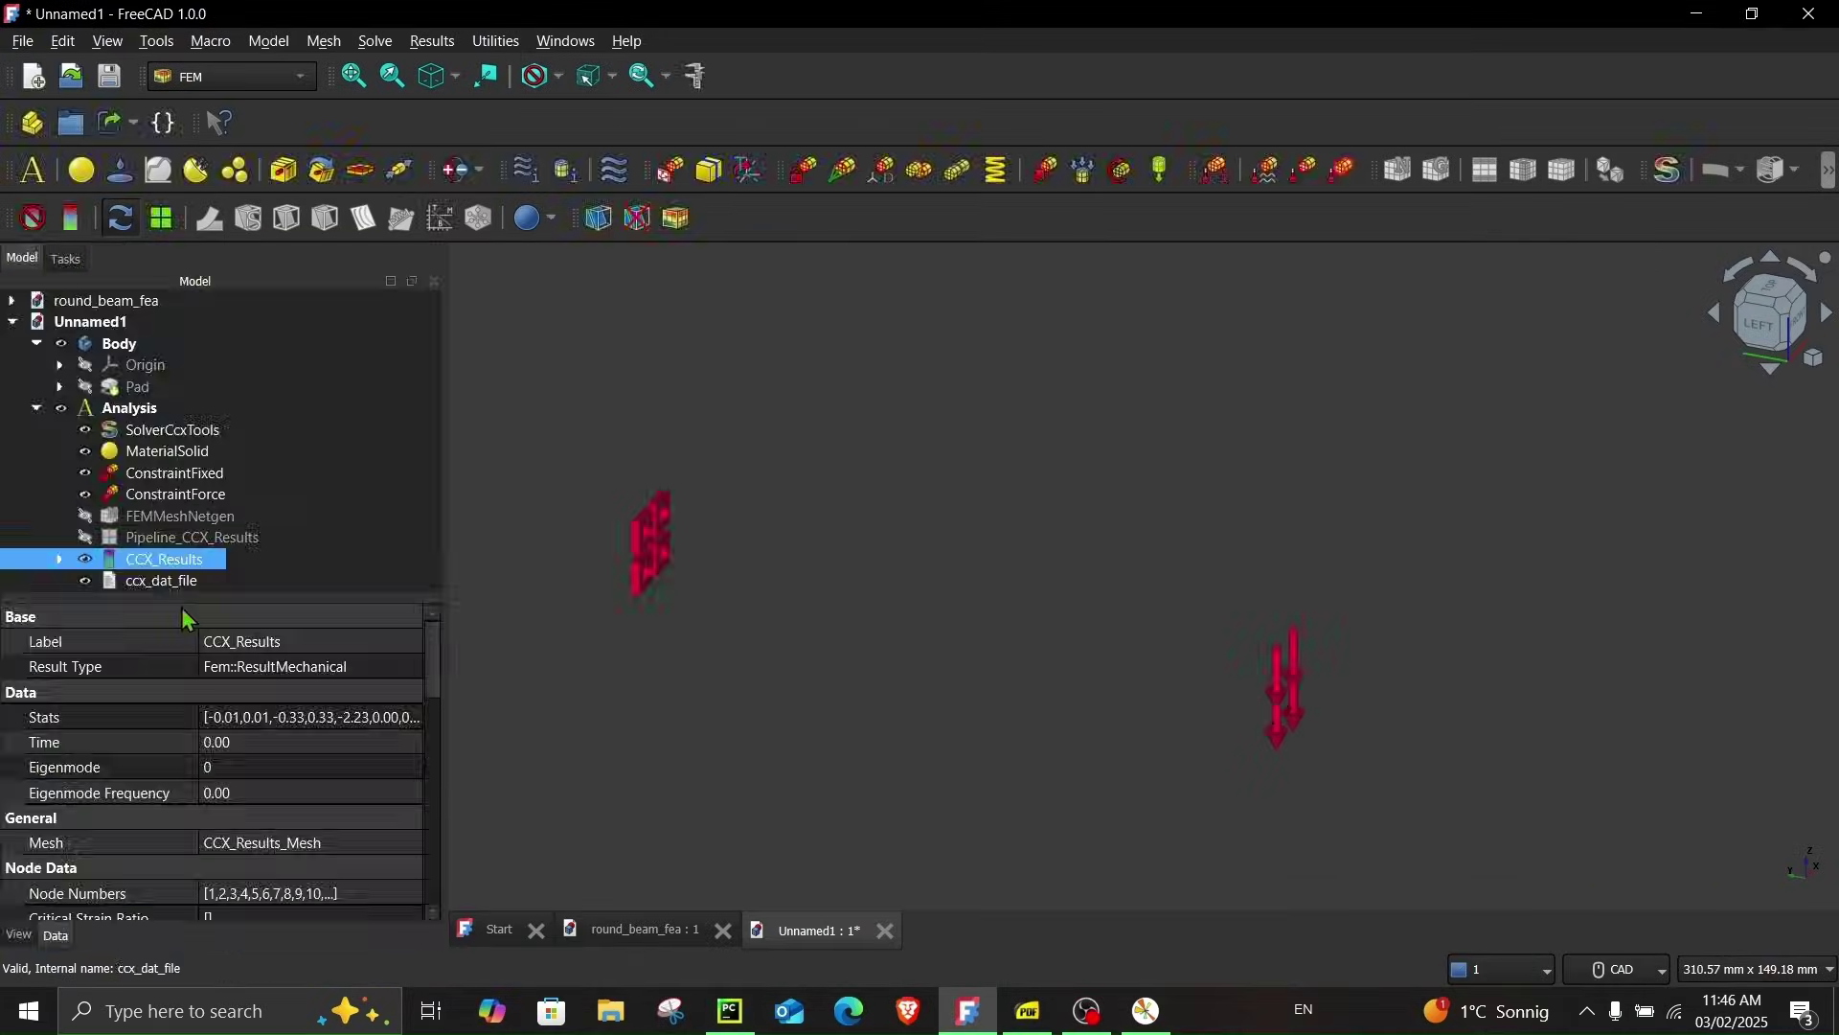
pyautogui.doubleClick(172, 551)
pyautogui.click(222, 324)
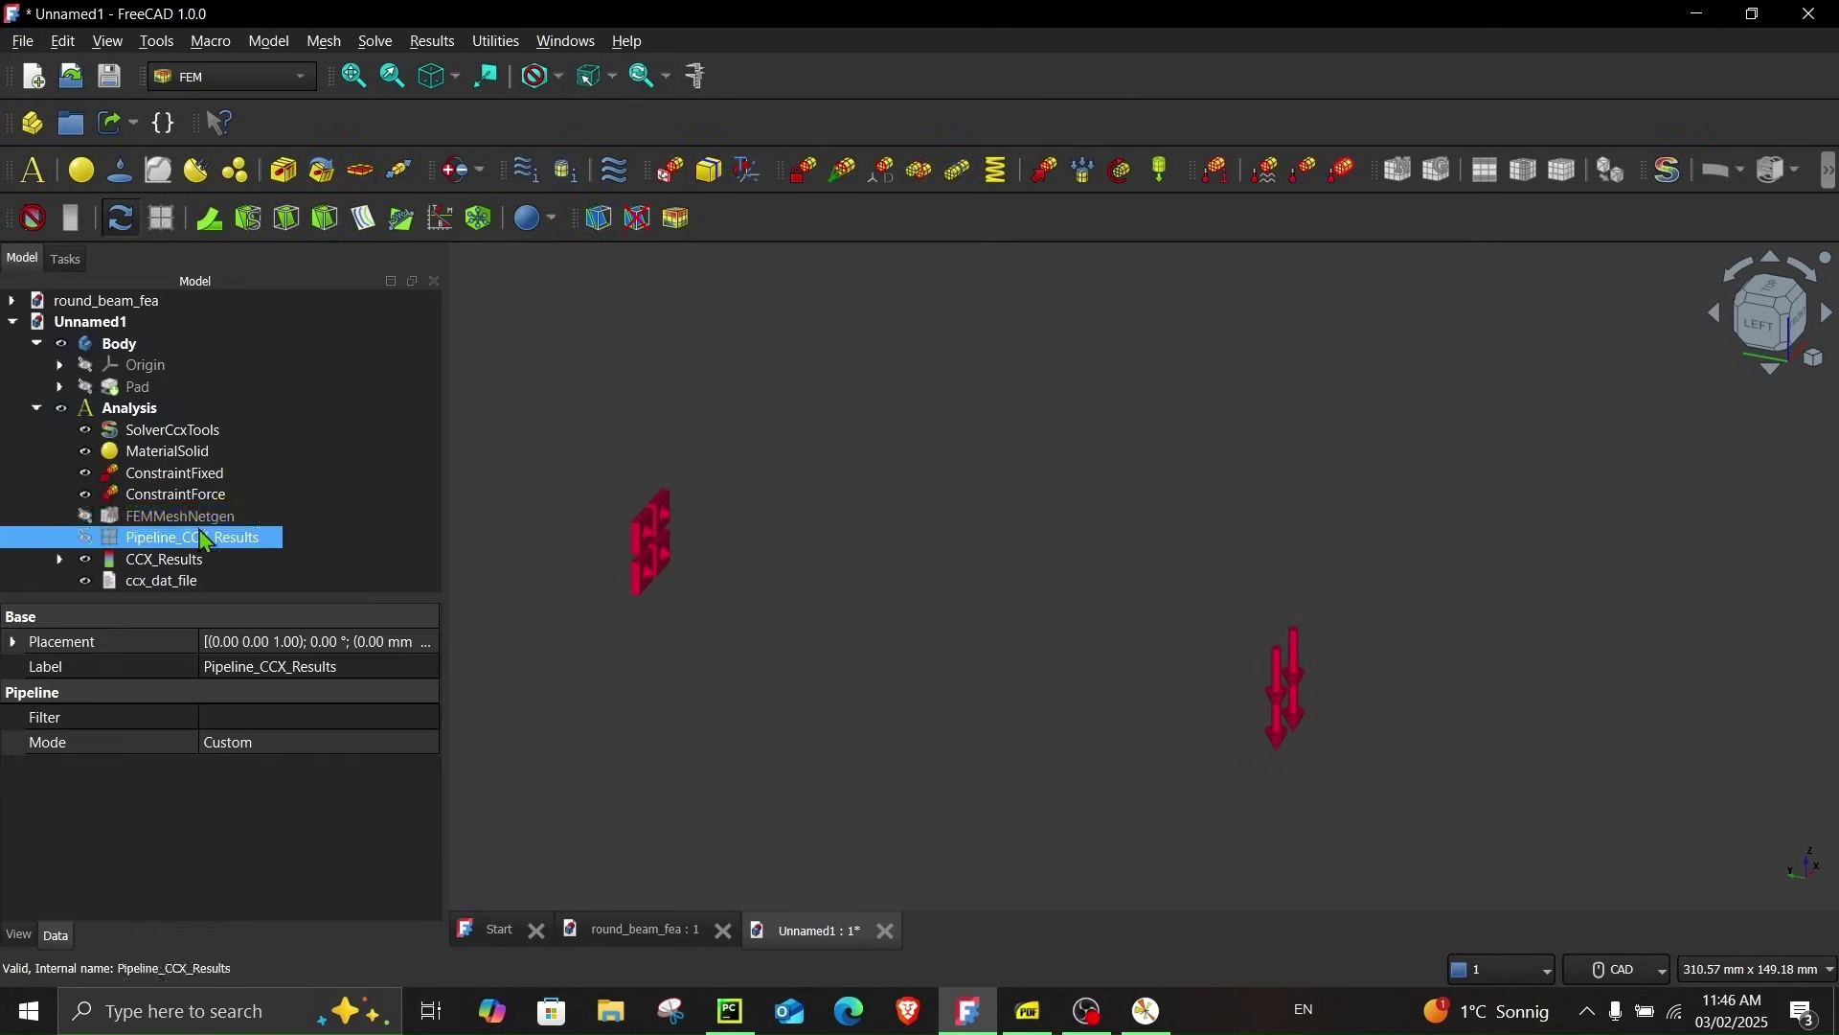
pyautogui.doubleClick(161, 515)
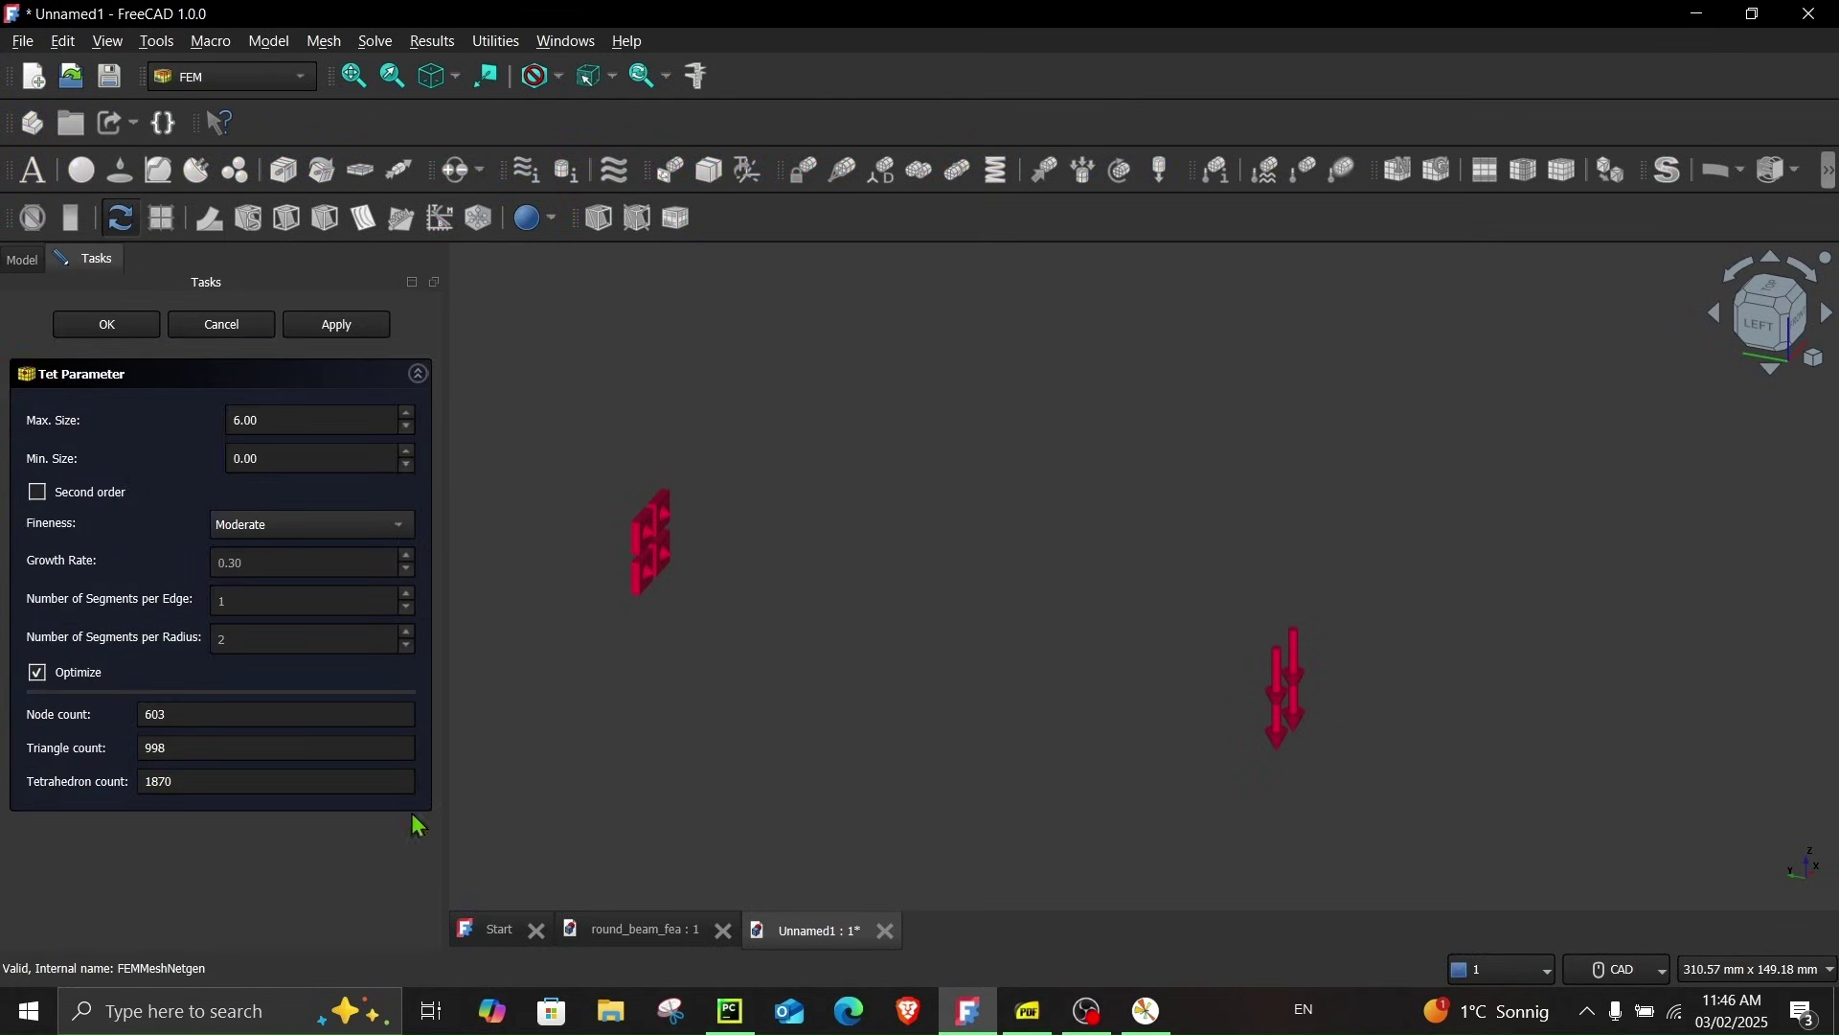
# Append 603 after 308 in x_points, then cancel the FreeCAD mesh parameters
pyautogui.click(730, 1011)
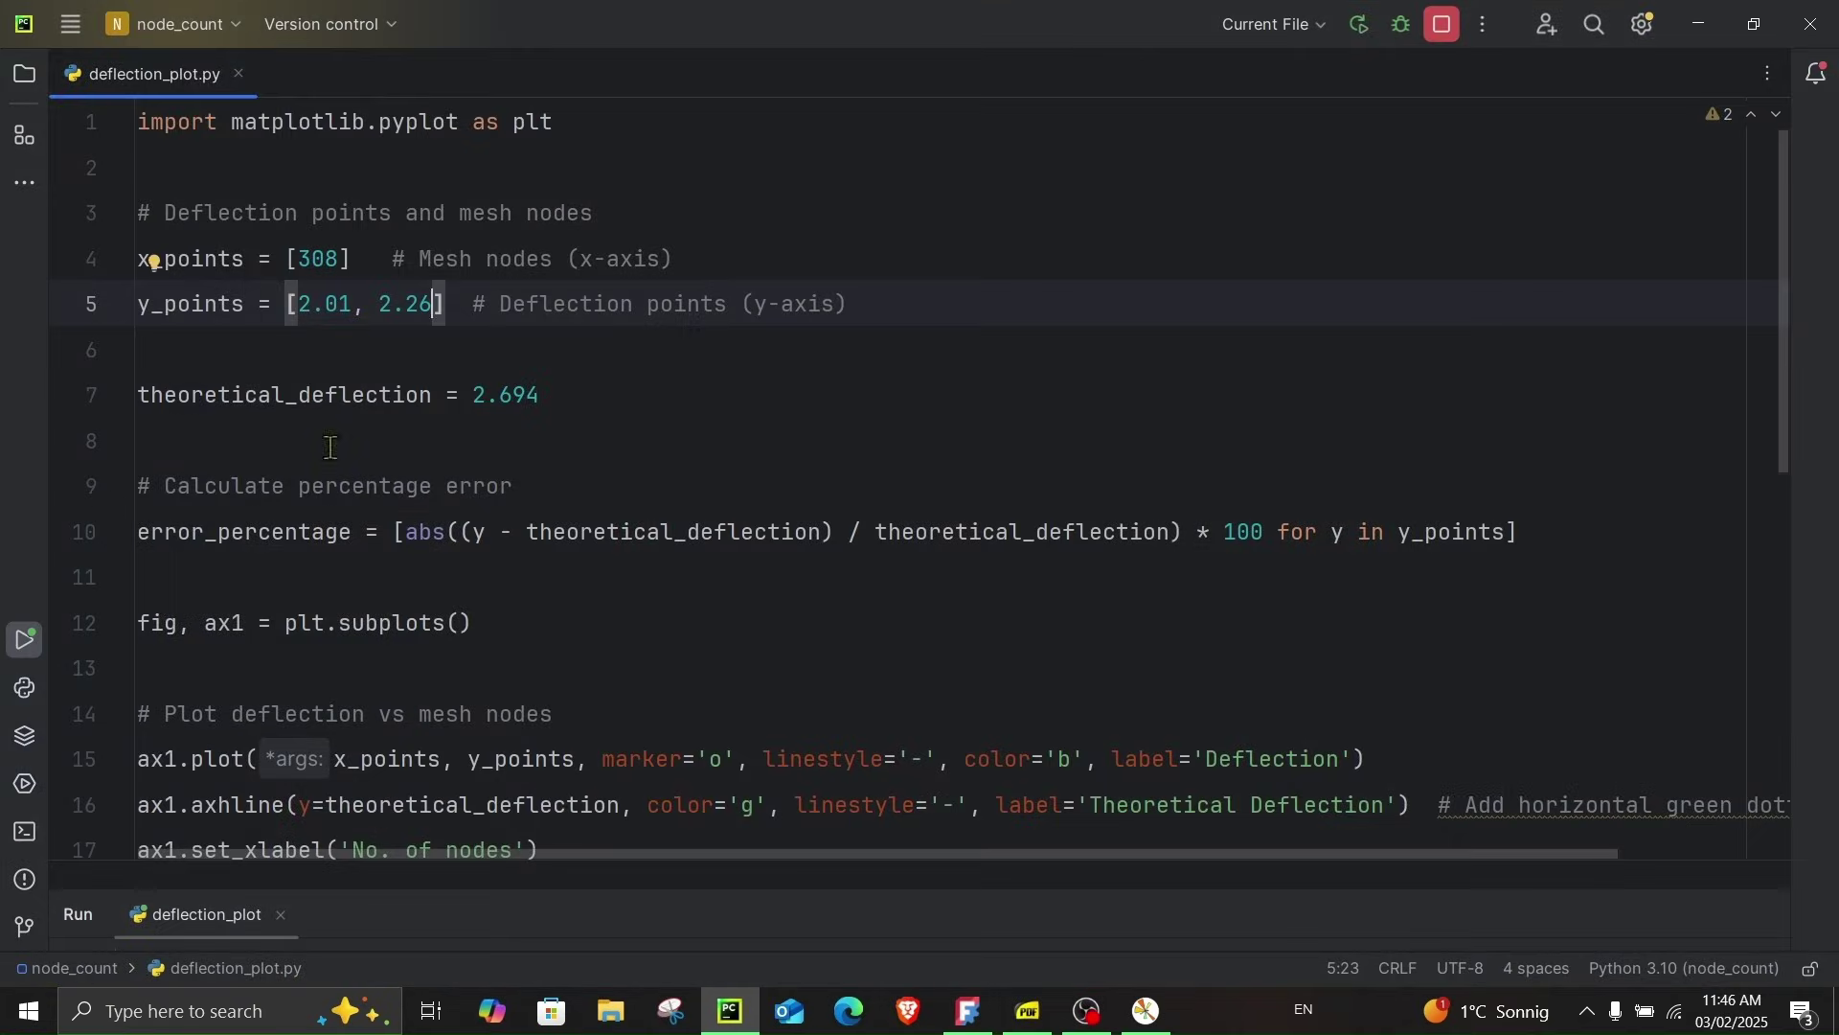
pyautogui.click(341, 260)
pyautogui.write(', 603')
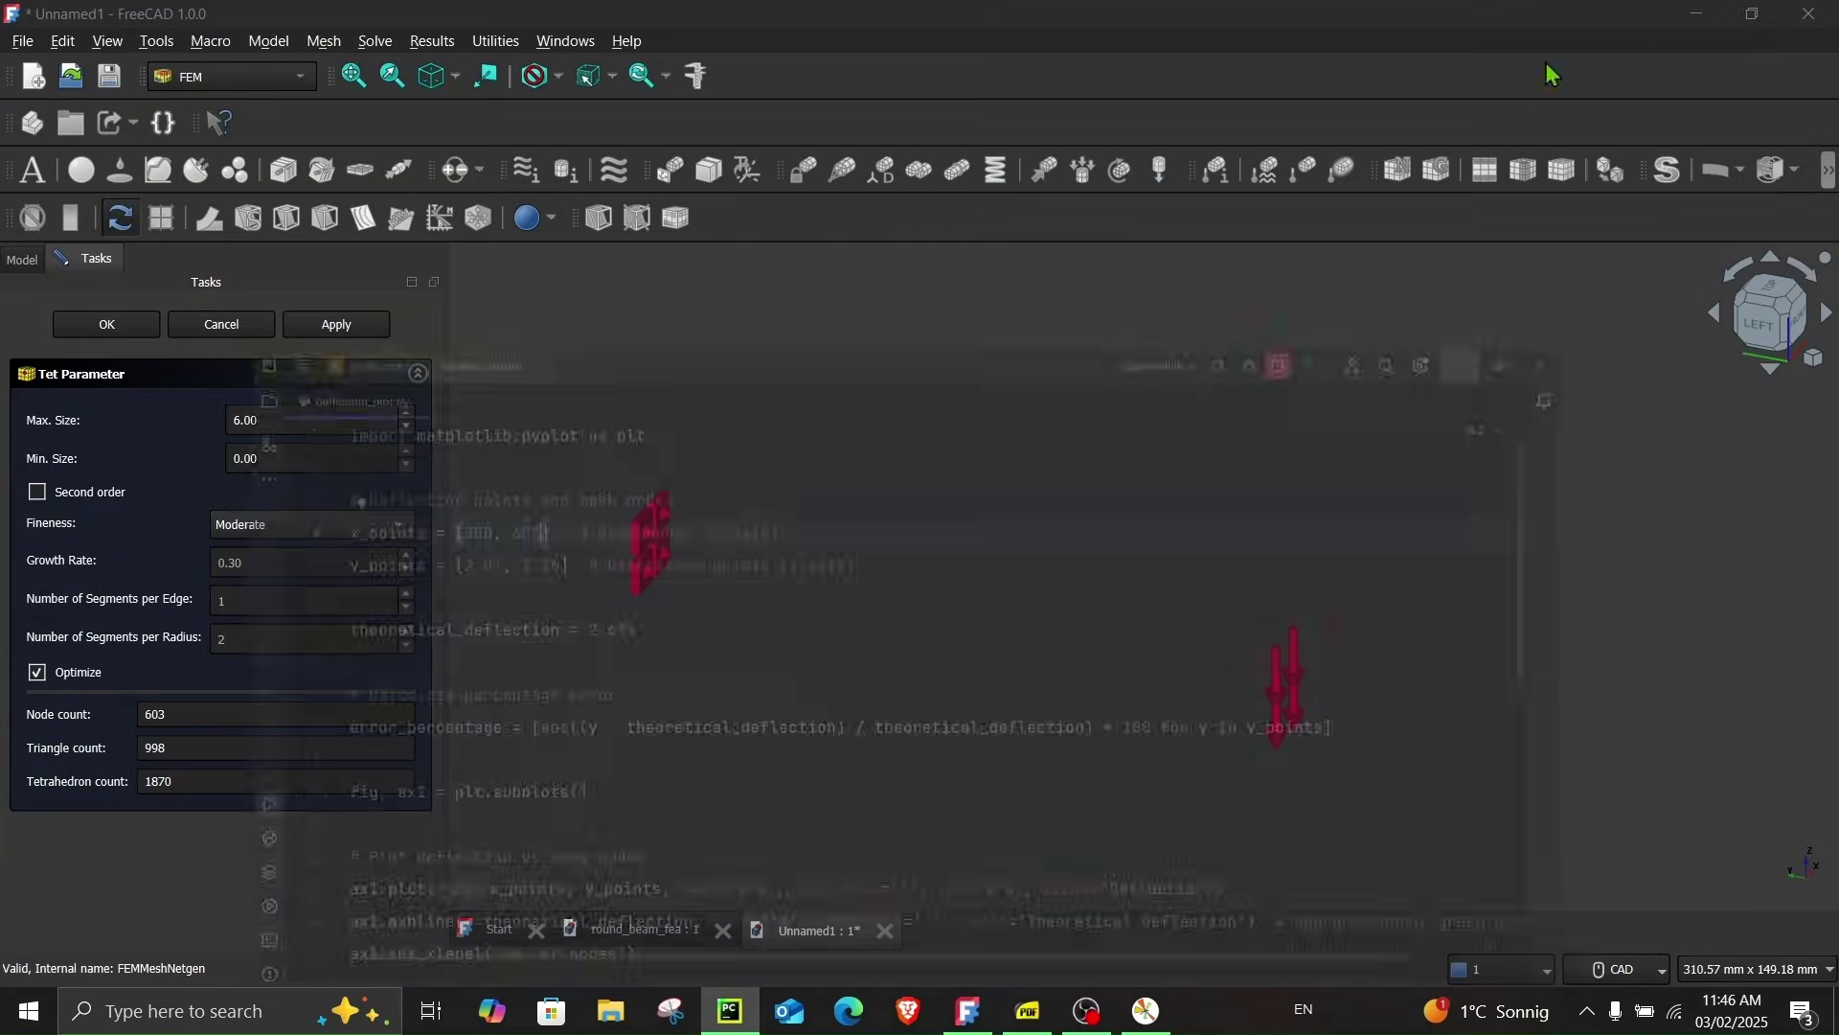
pyautogui.click(1698, 24)
pyautogui.click(222, 325)
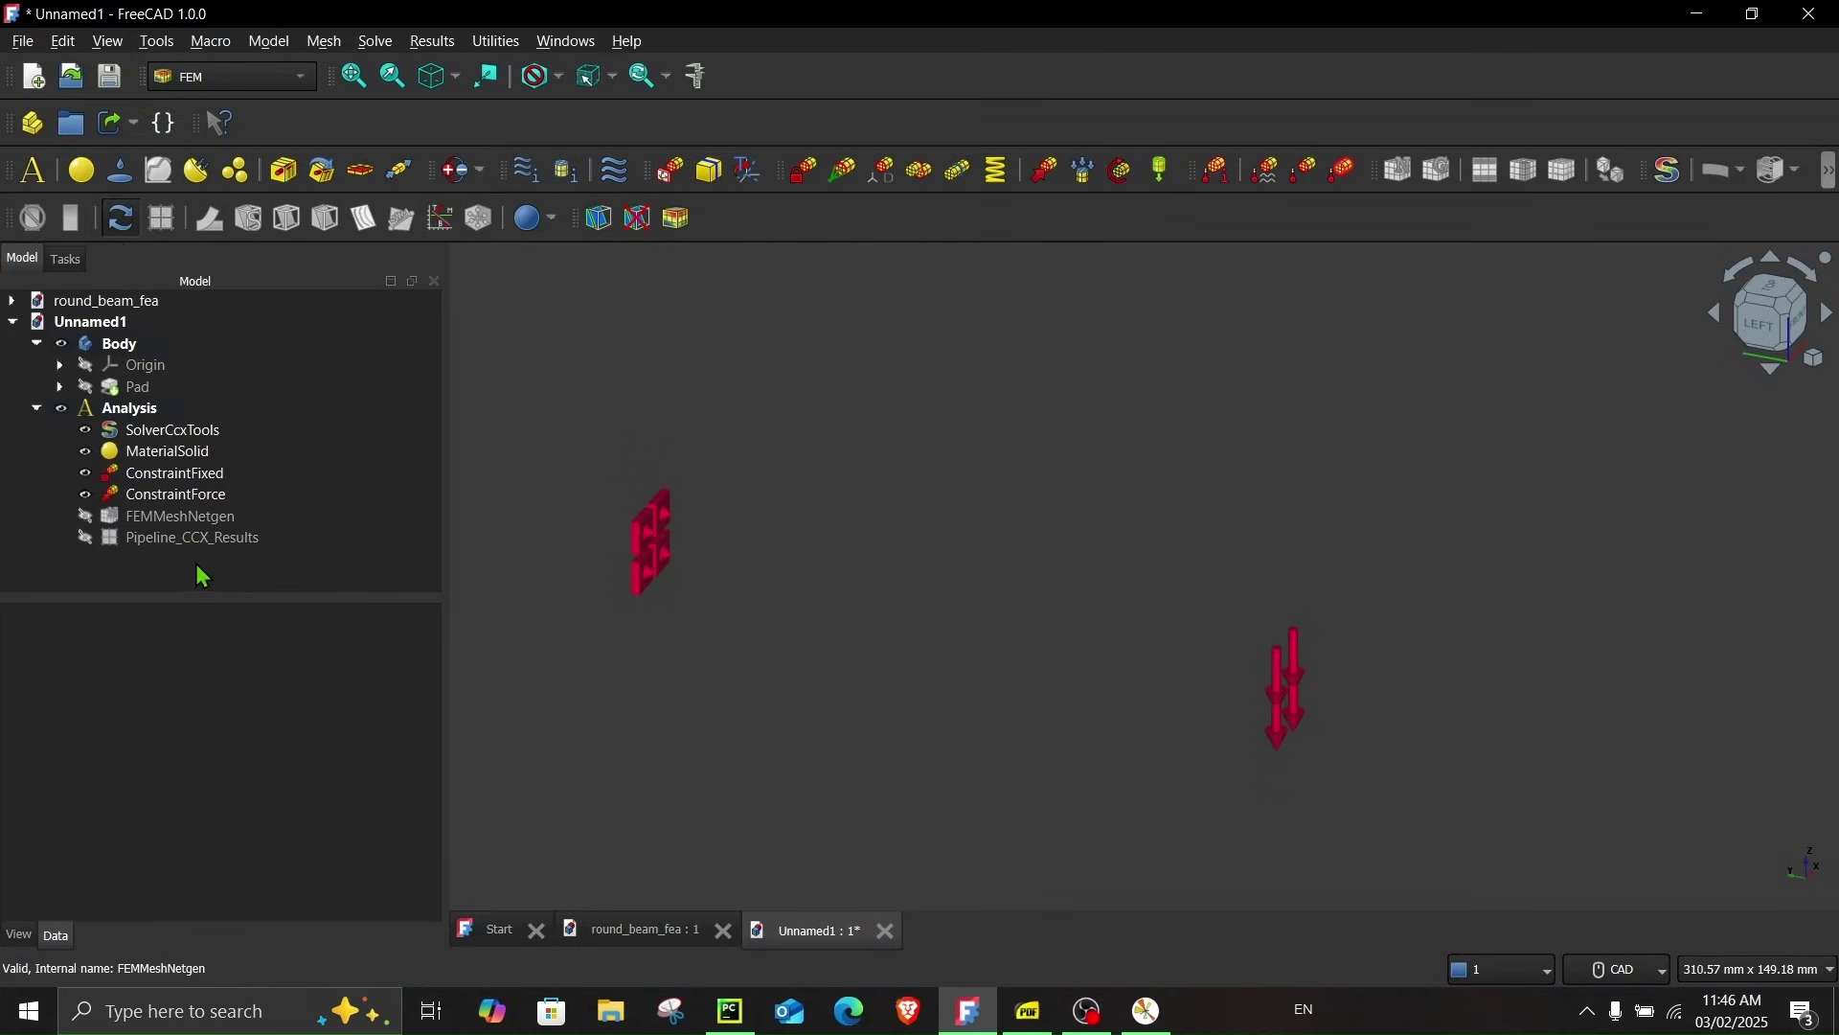
# Show FEMMeshNetgen, open its Tet Parameter settings and tick Second order
pyautogui.click(84, 515)
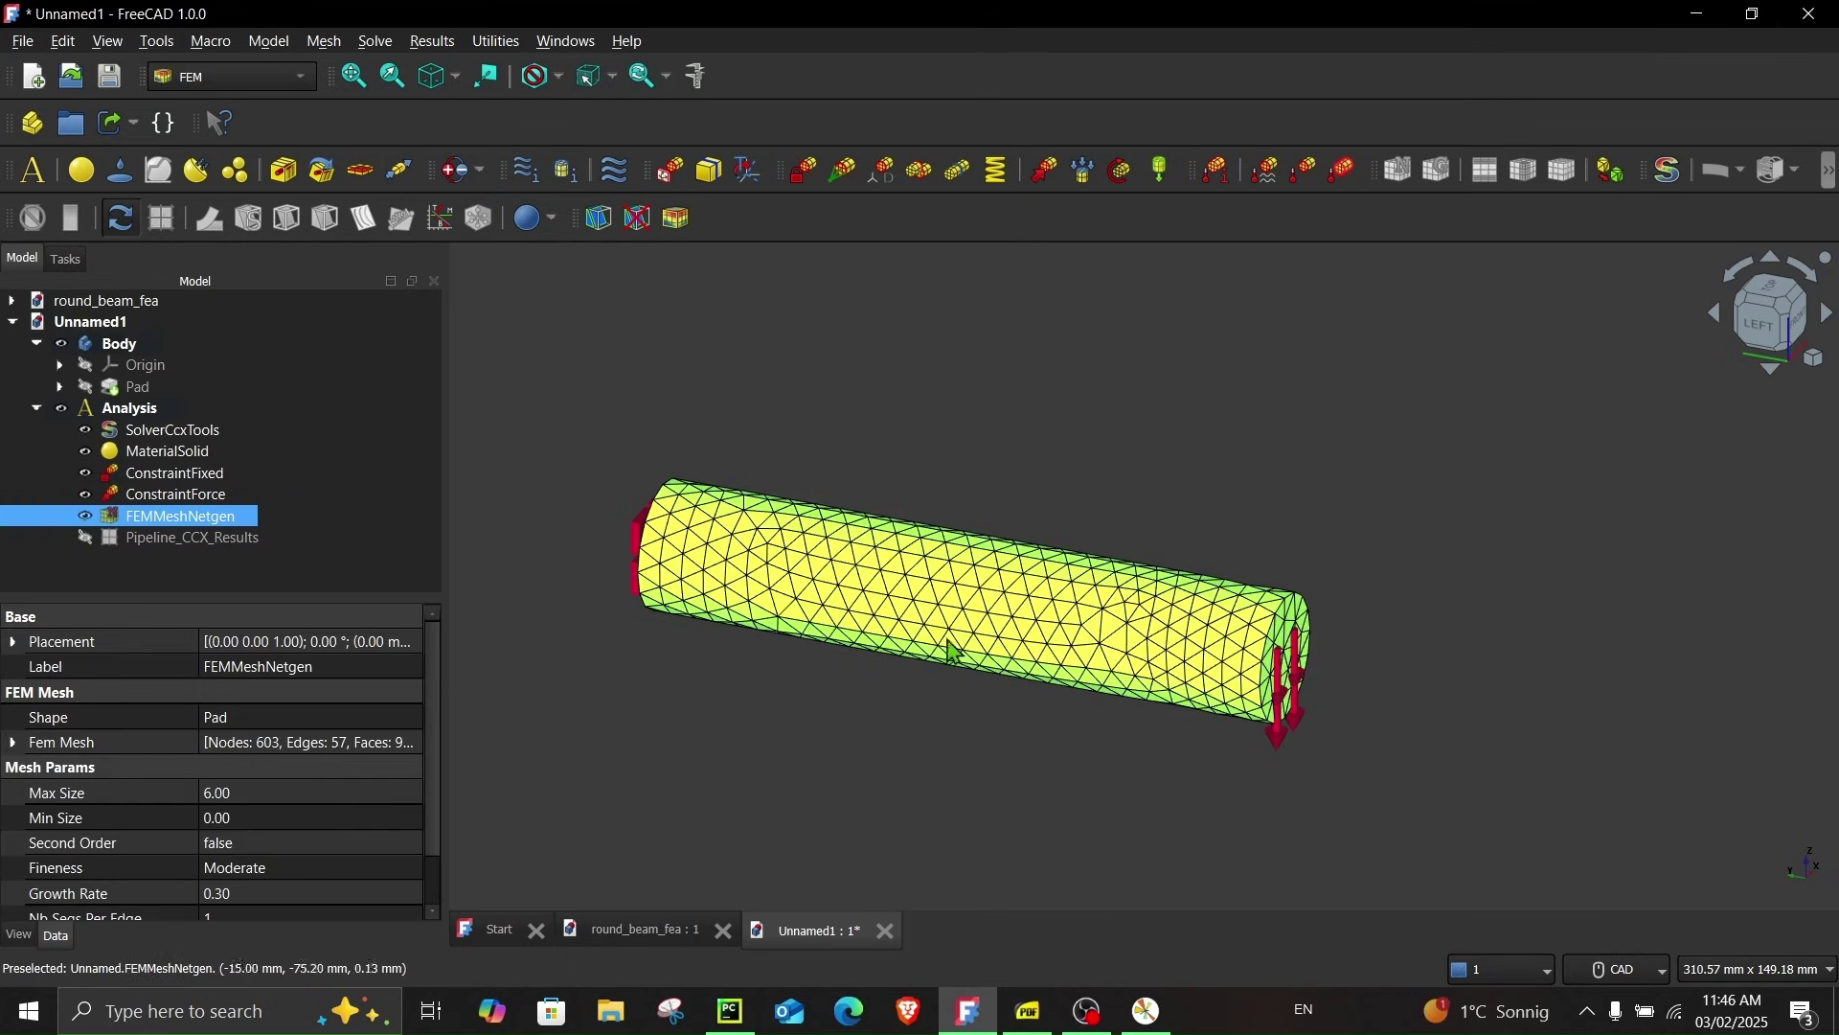
pyautogui.doubleClick(175, 518)
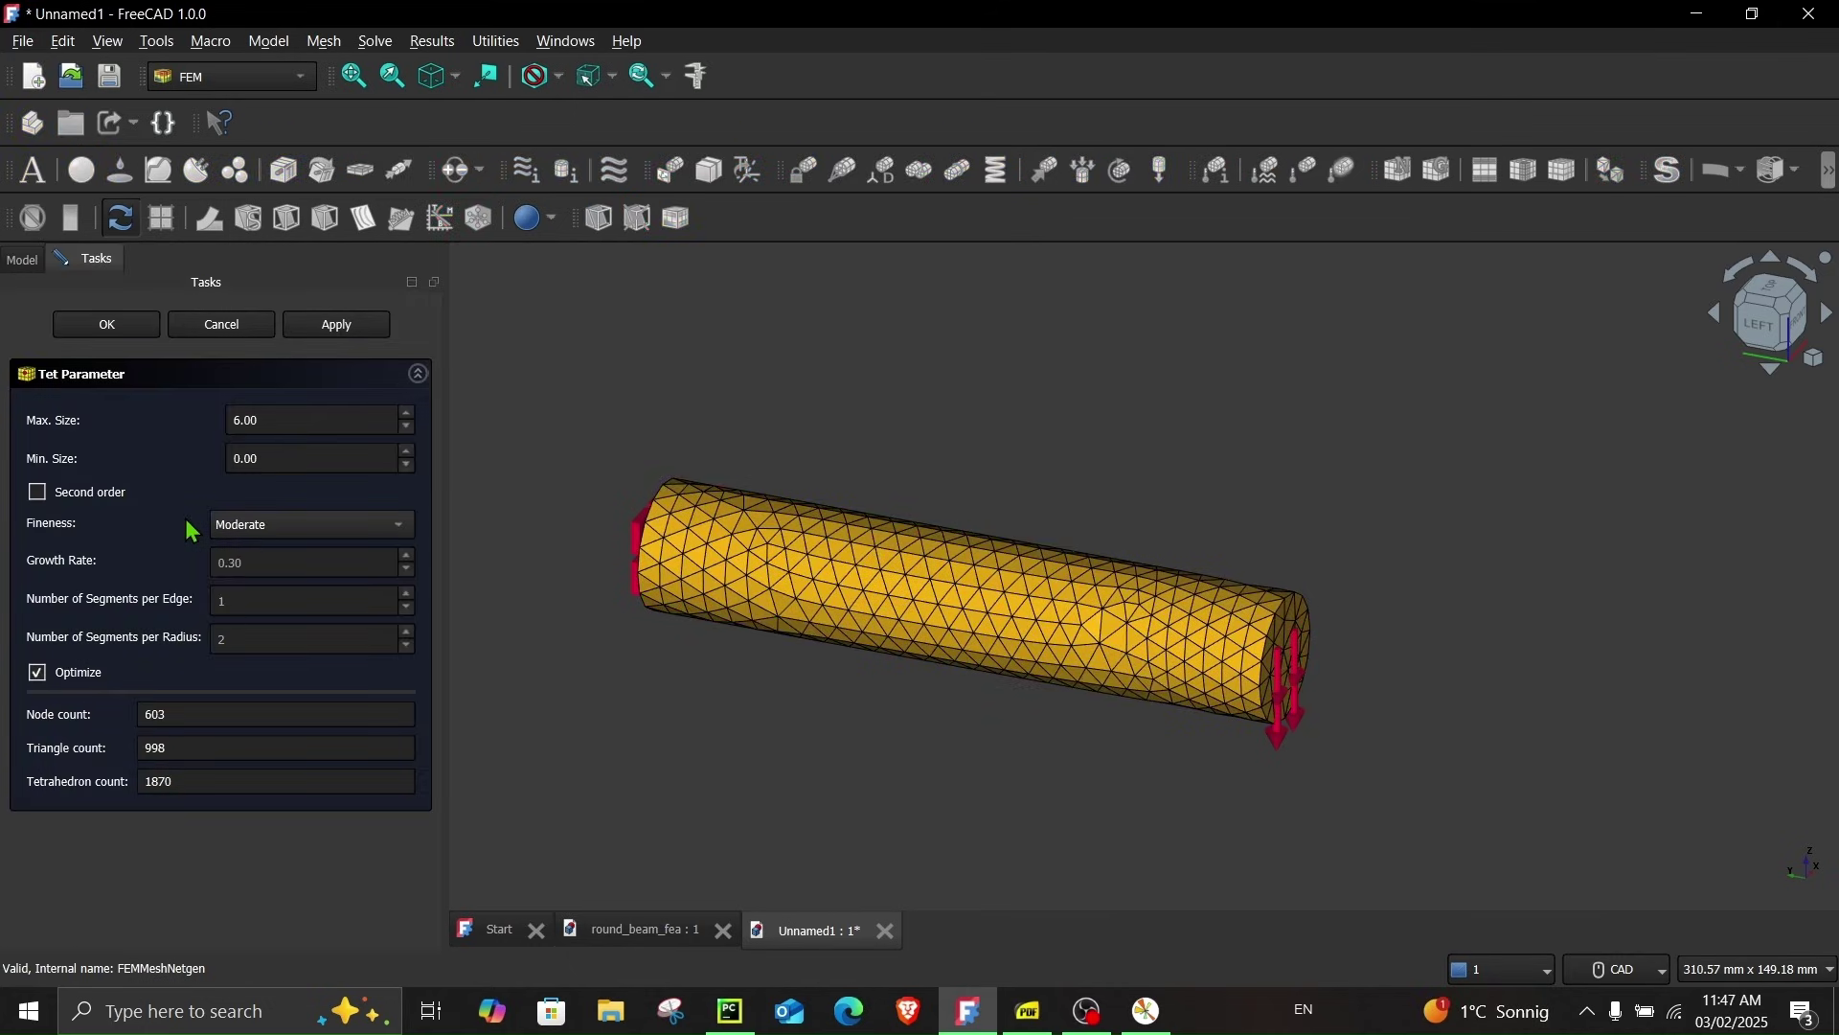
pyautogui.click(67, 491)
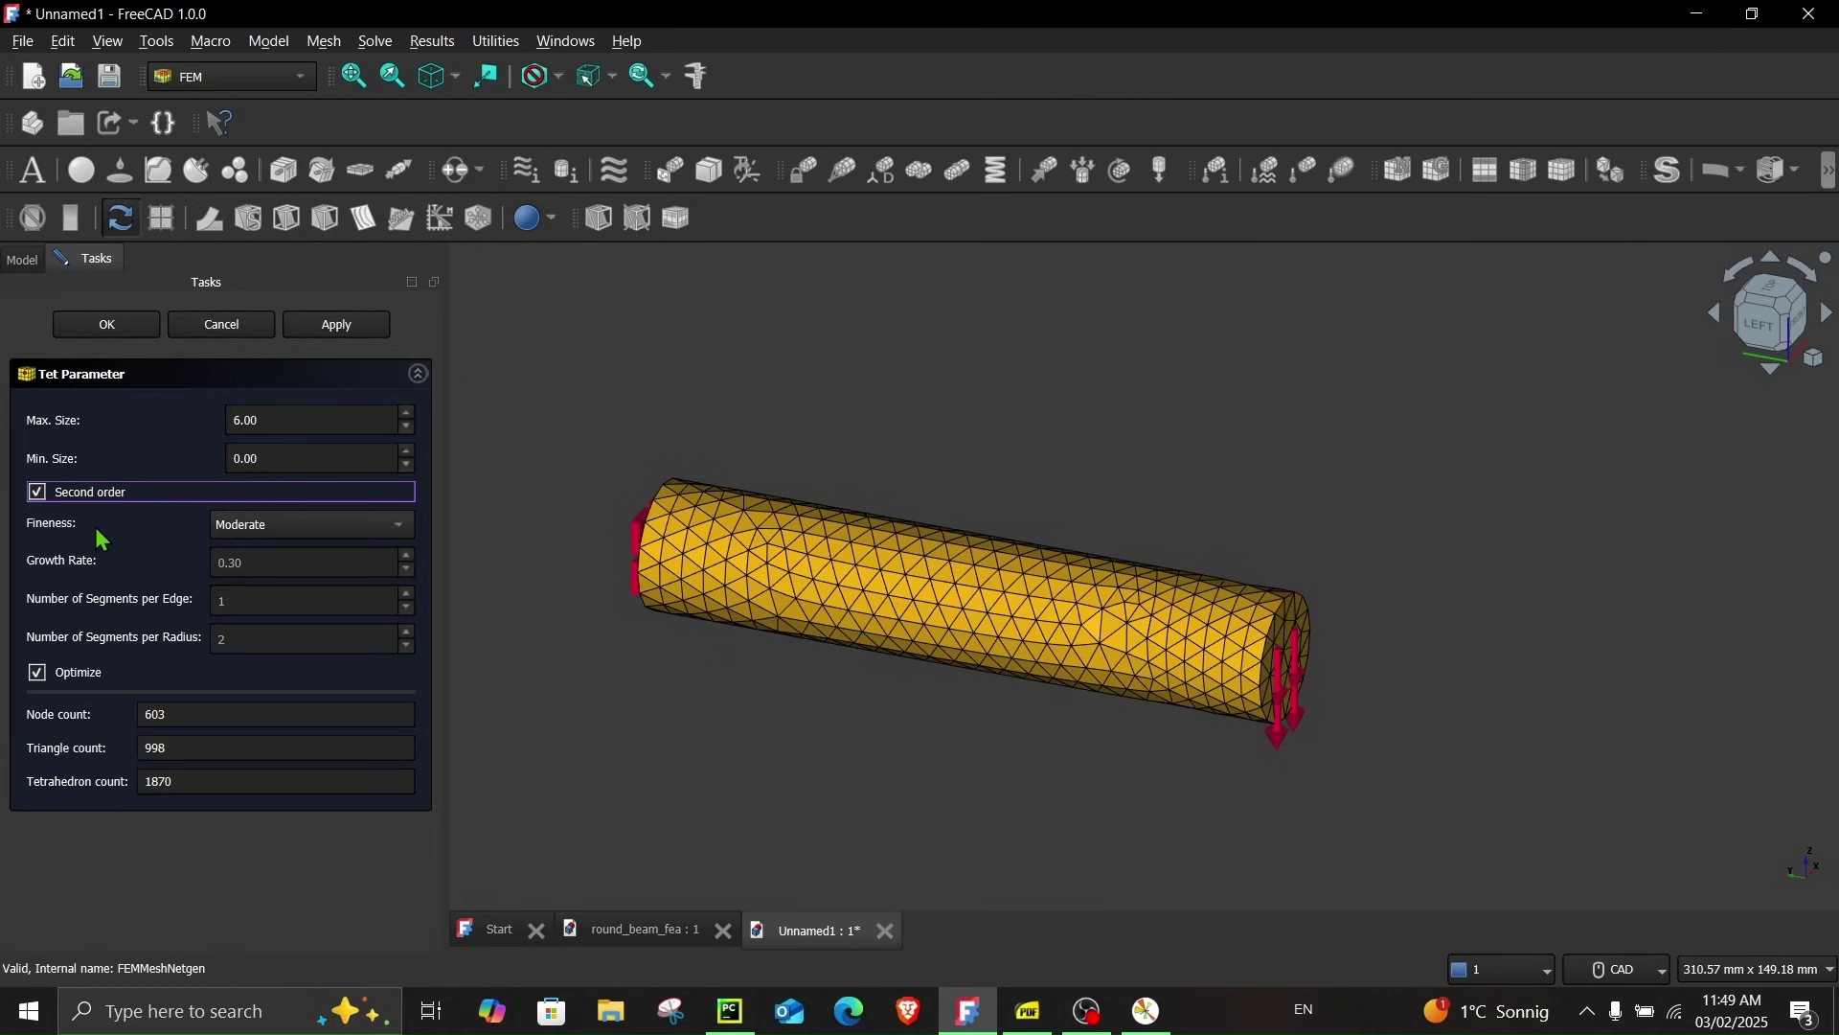
# Regenerate the mesh as second order and copy its 3574 node count
pyautogui.click(48, 489)
pyautogui.click(317, 327)
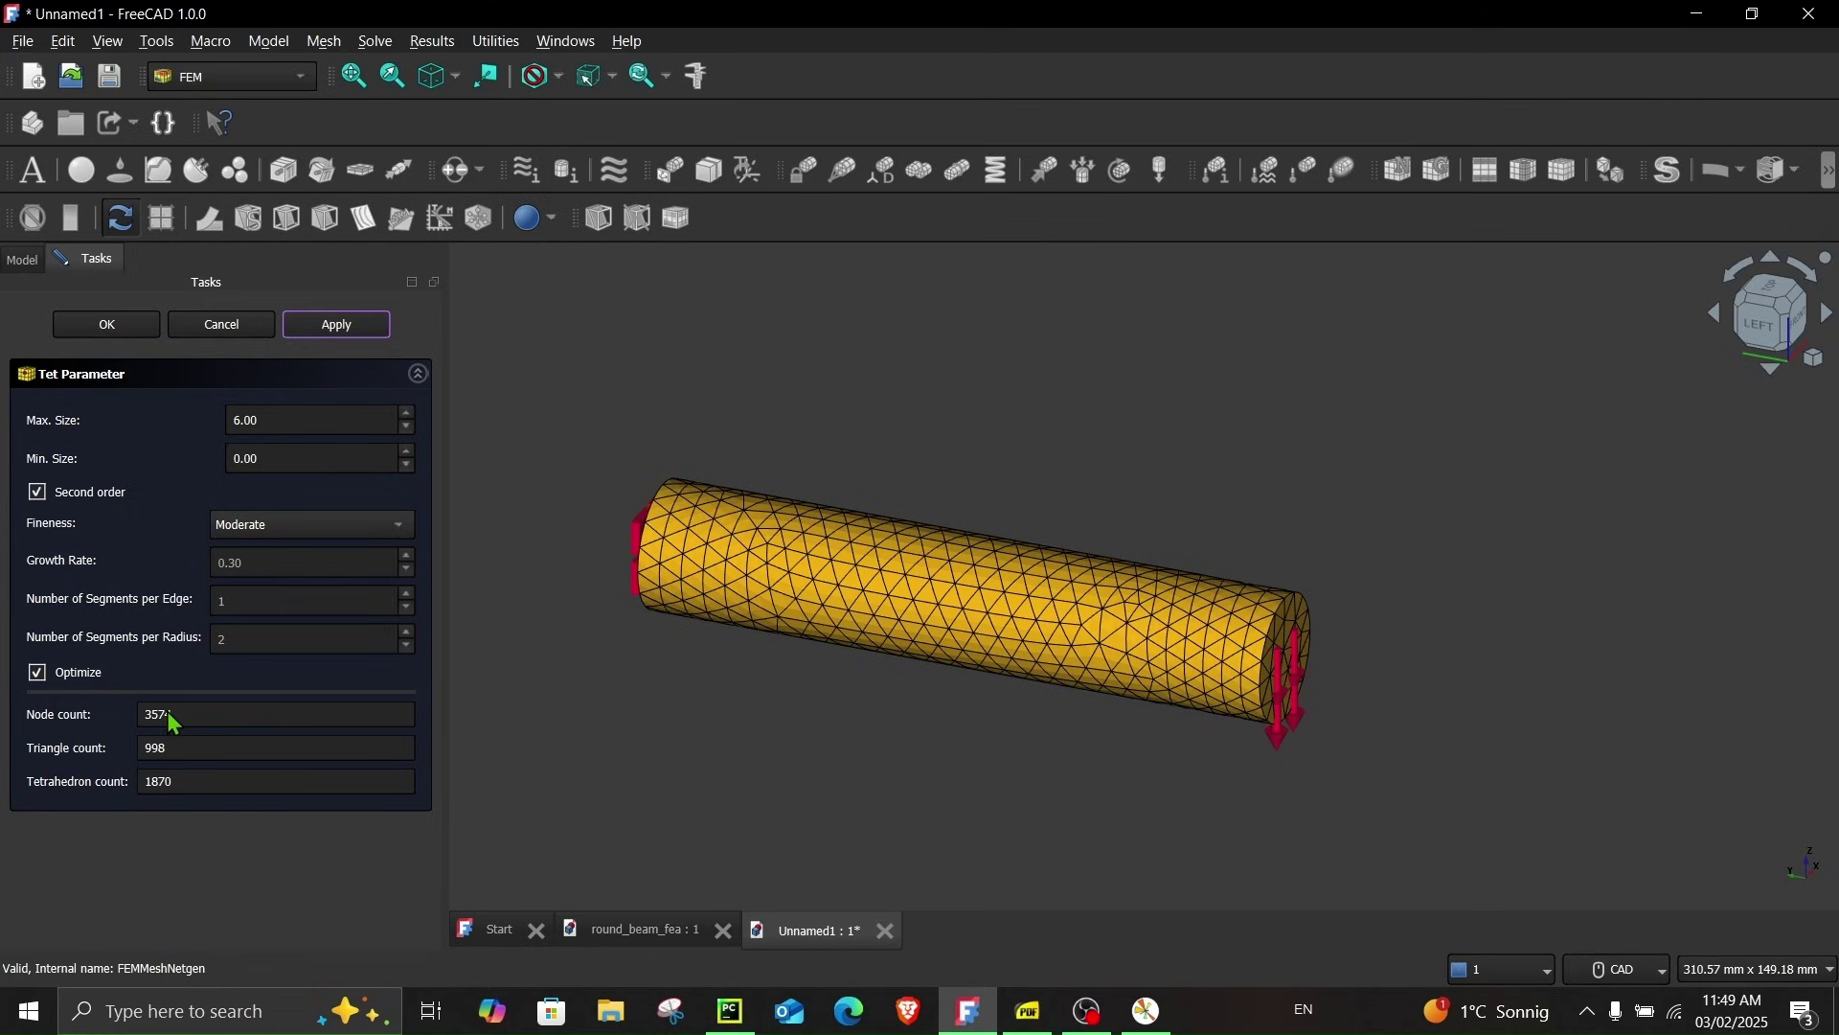
pyautogui.doubleClick(188, 715)
pyautogui.hotkey('ctrl', 'c')
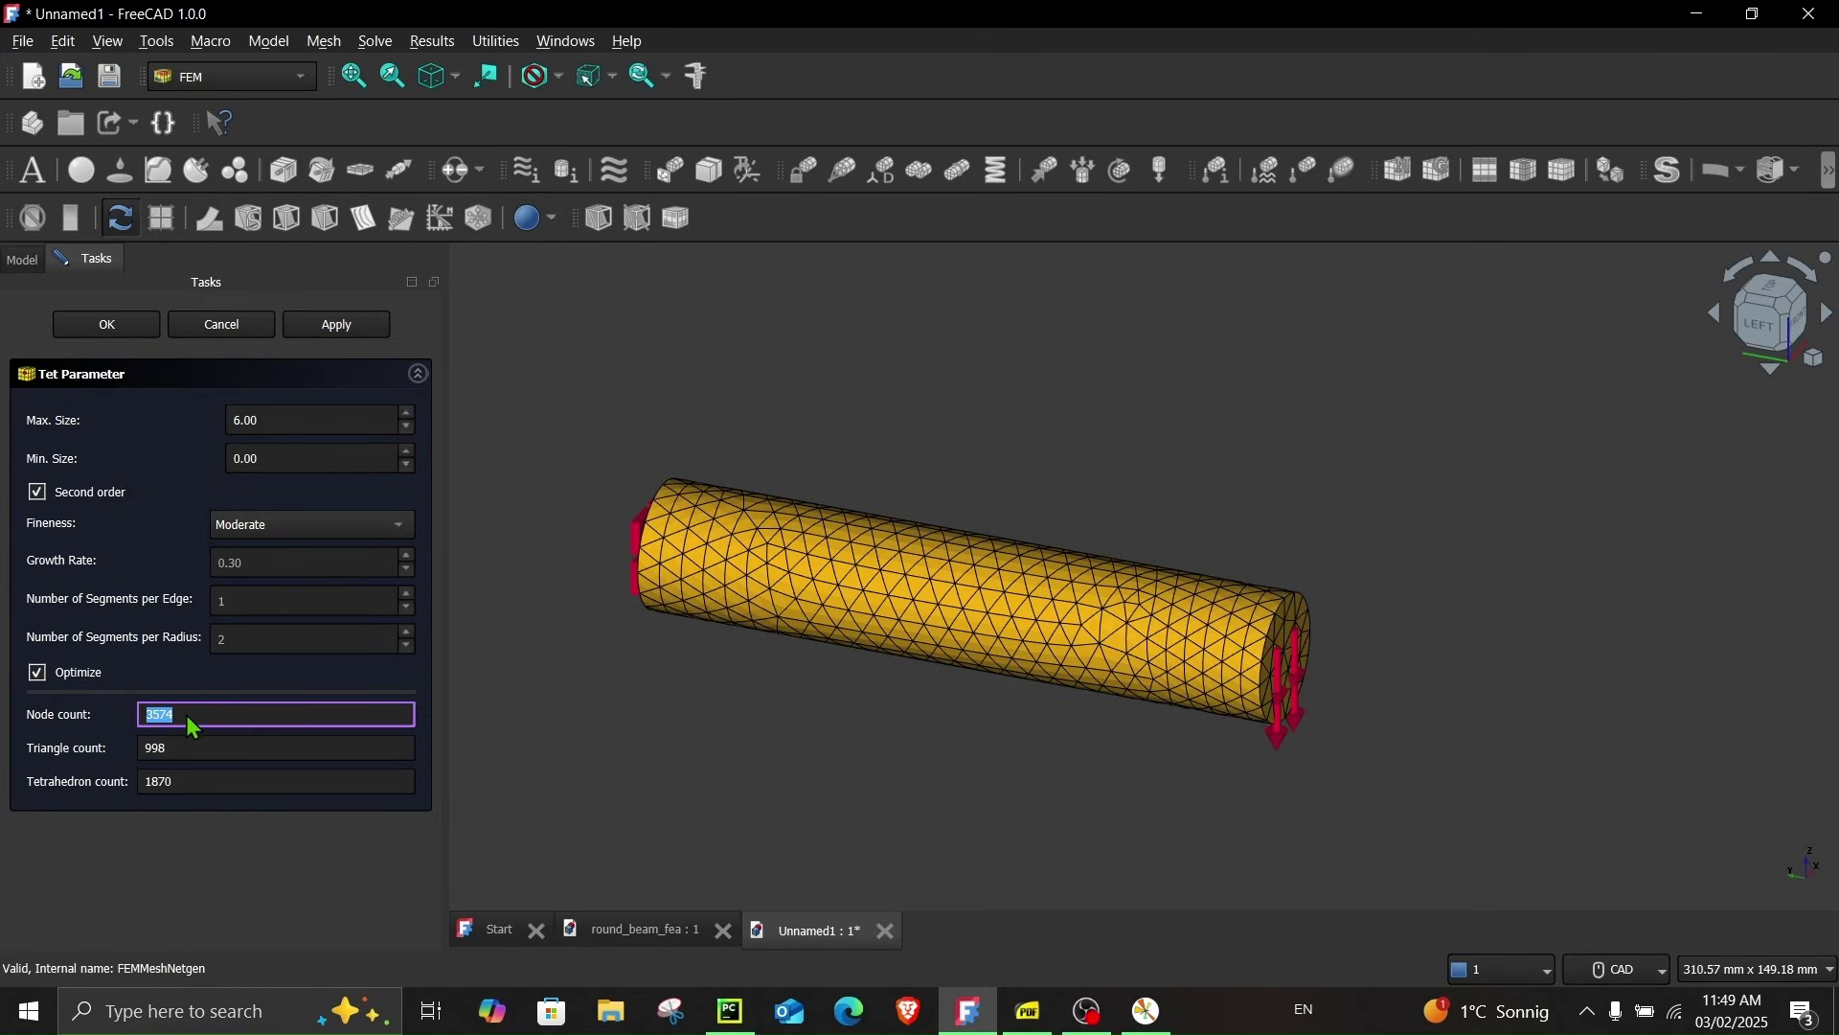
# Paste 3574 after 603 in x_points of the plotting script
pyautogui.click(730, 1011)
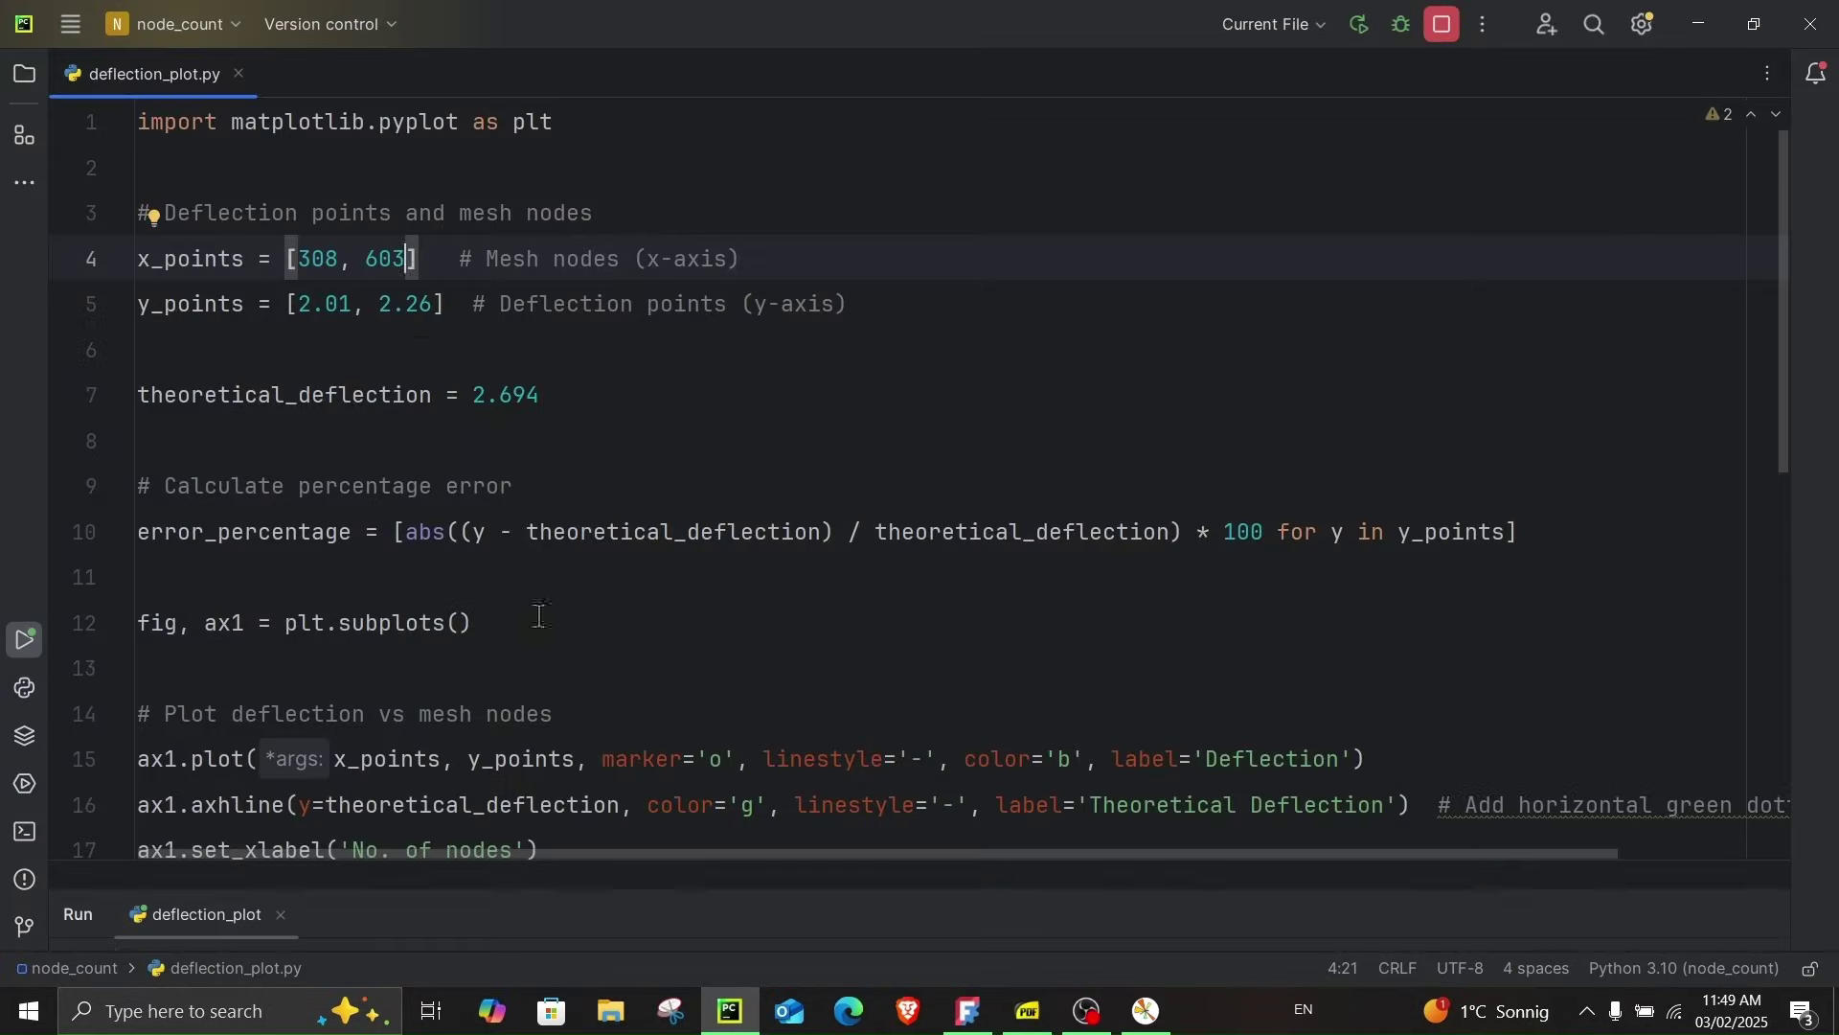
pyautogui.write(',')
pyautogui.hotkey('ctrl', 'v')
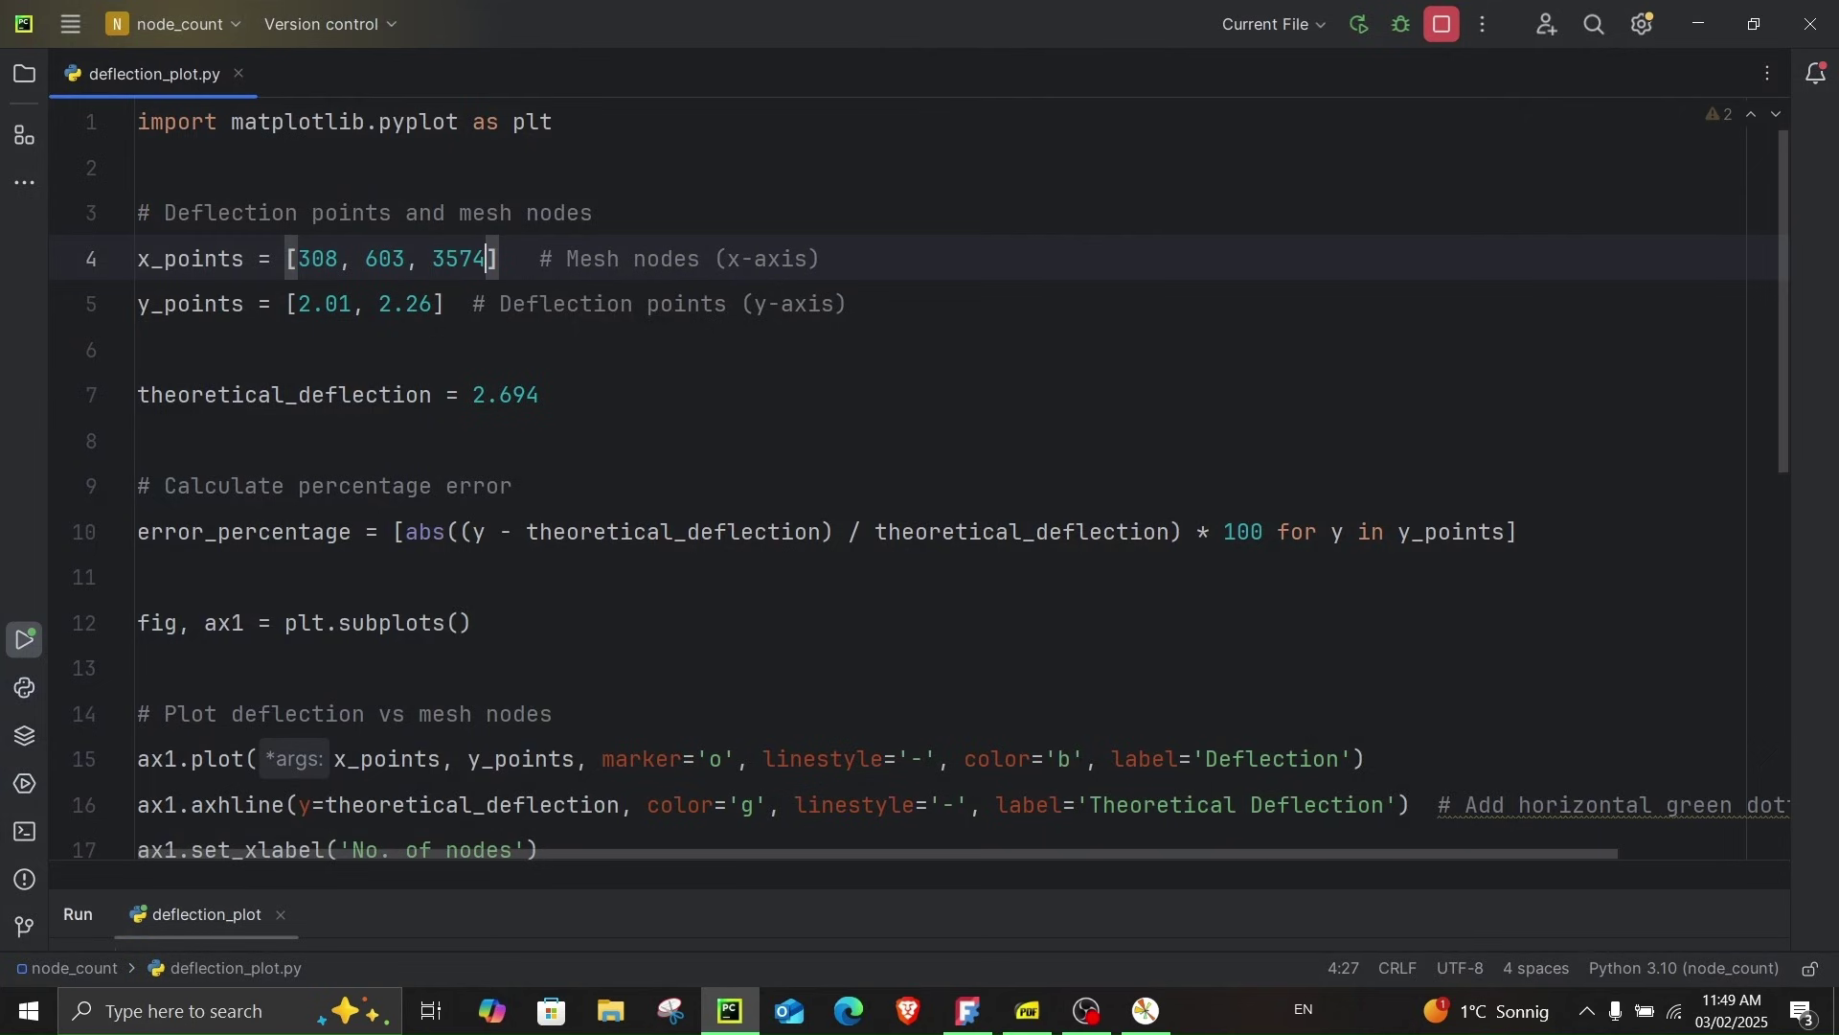
# Accept the second-order mesh, solve it in CalculiX and show displacement peaking at 2.73 mm
pyautogui.click(1698, 24)
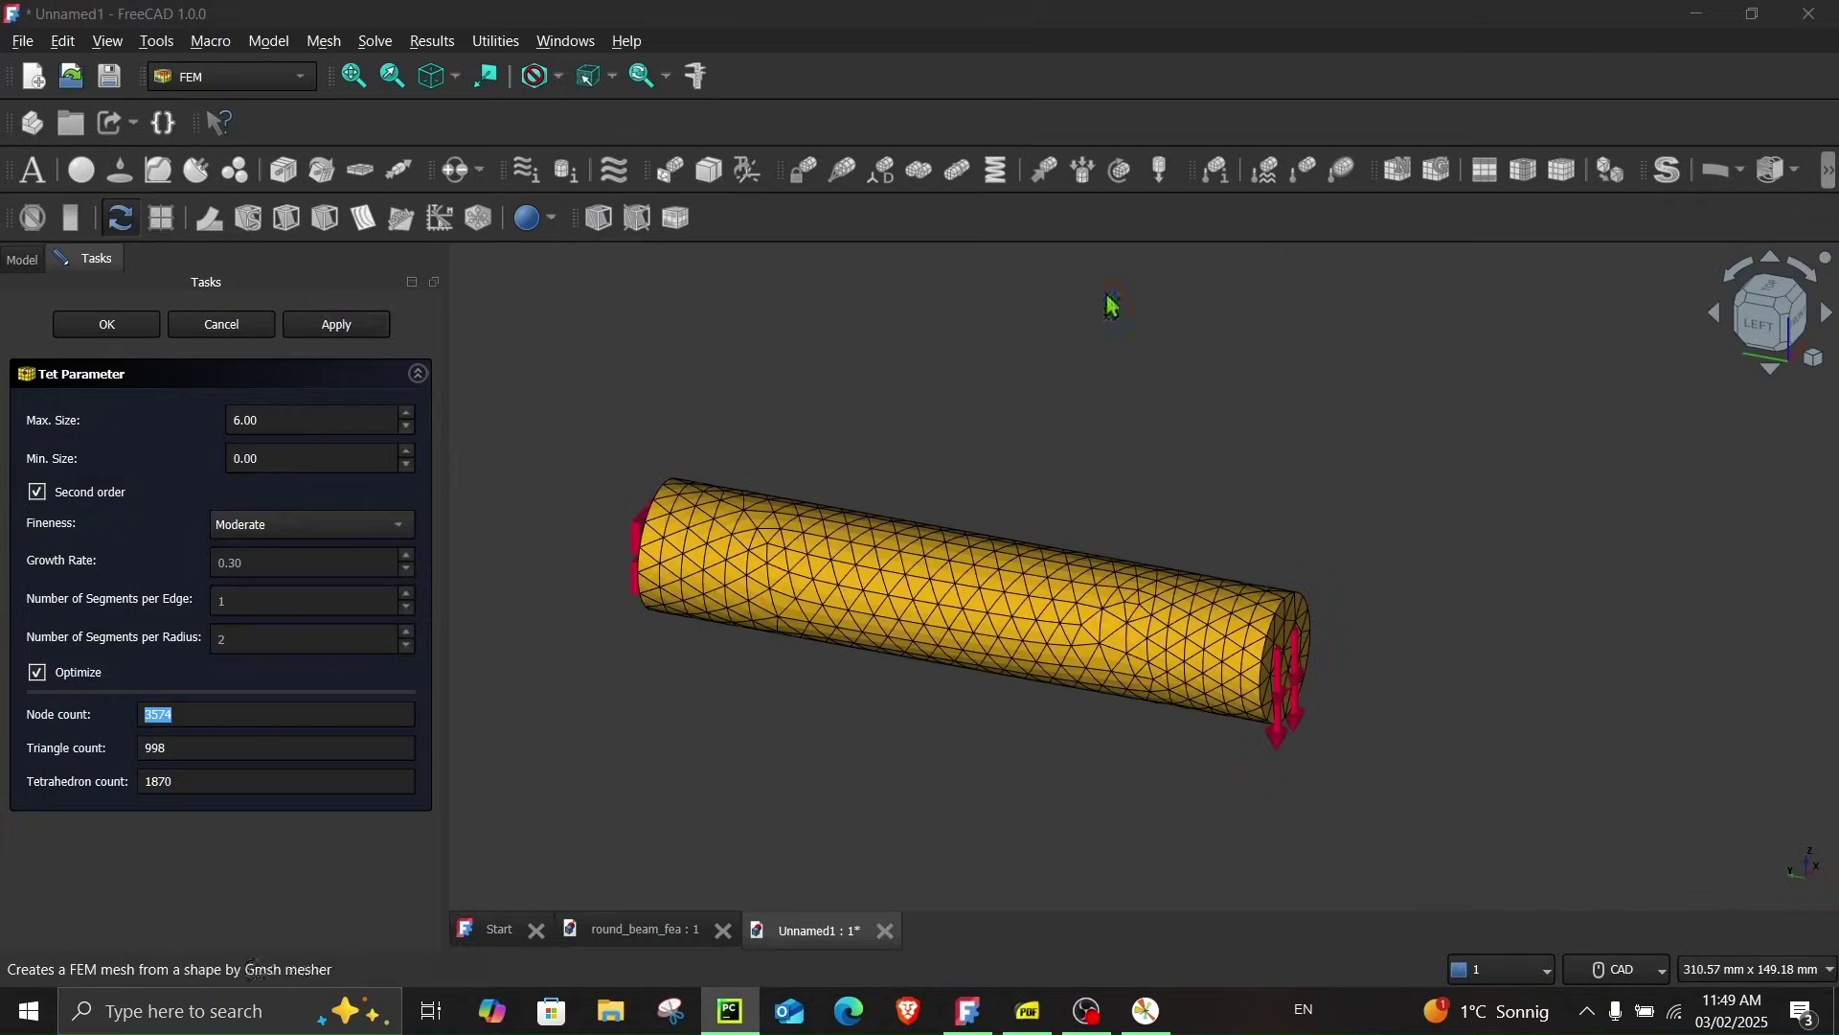
pyautogui.click(122, 325)
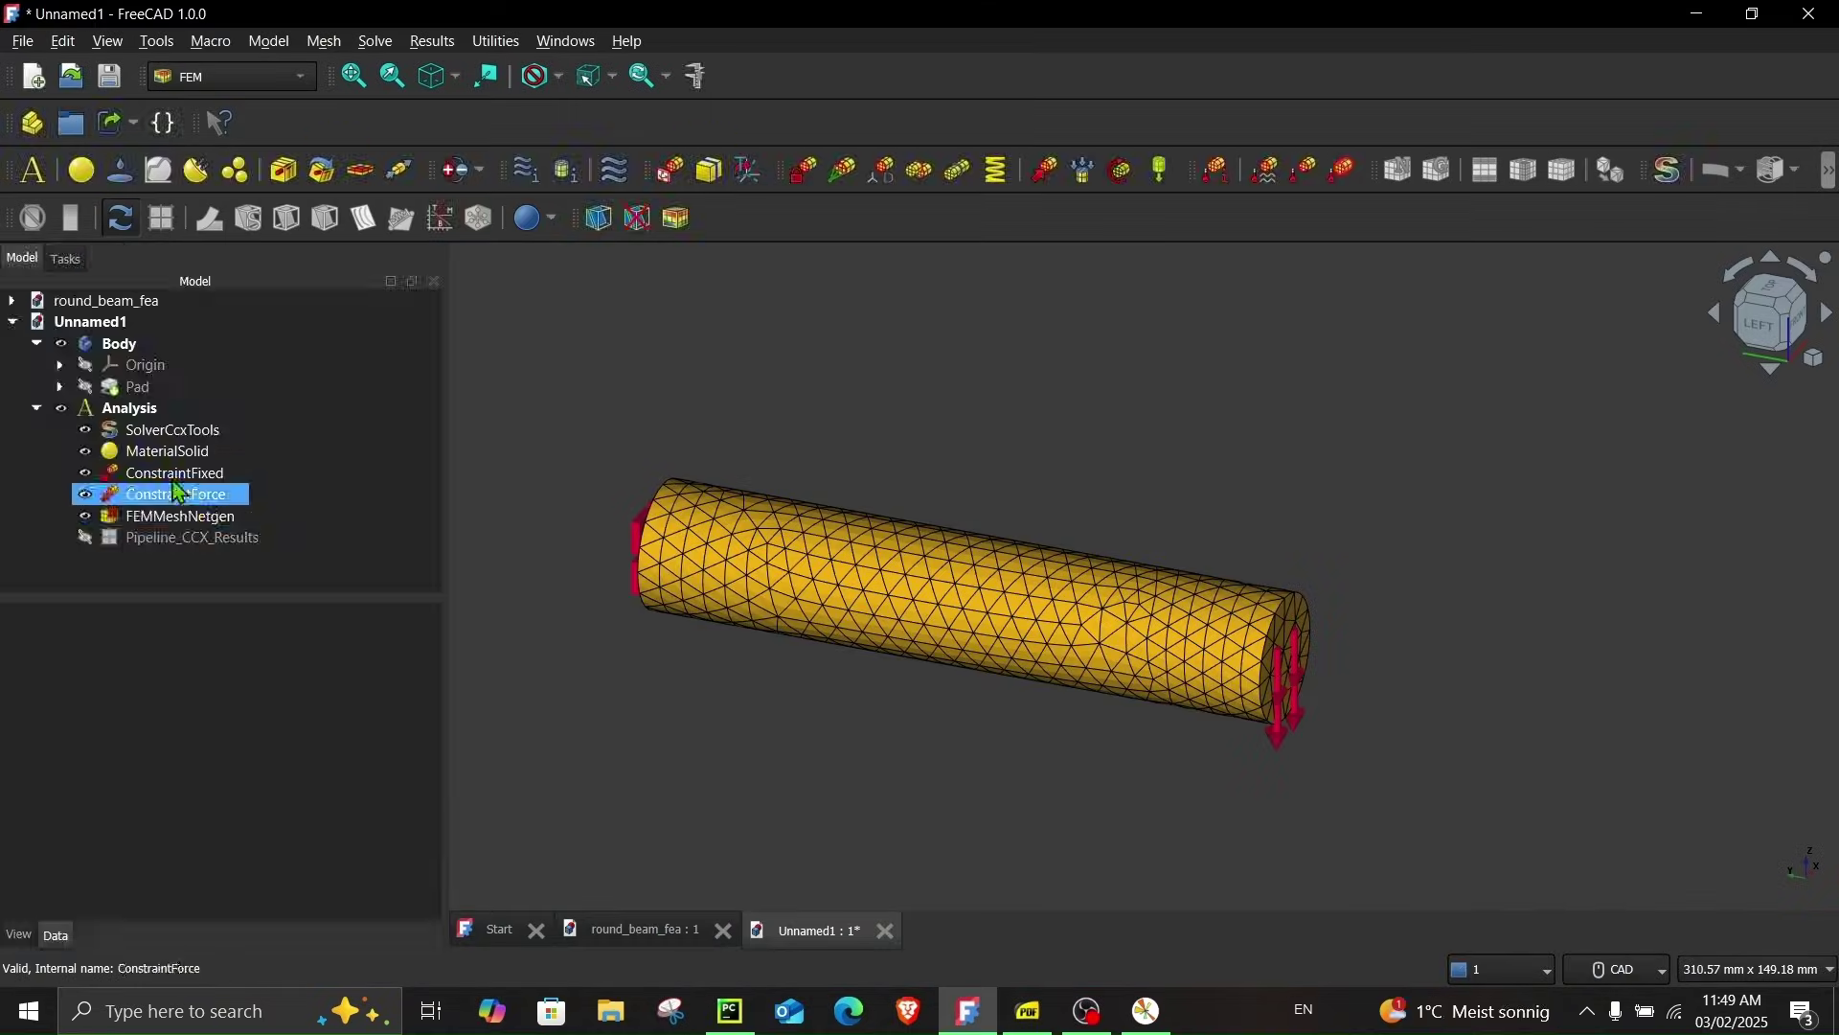
pyautogui.click(165, 456)
pyautogui.click(165, 435)
pyautogui.doubleClick(161, 437)
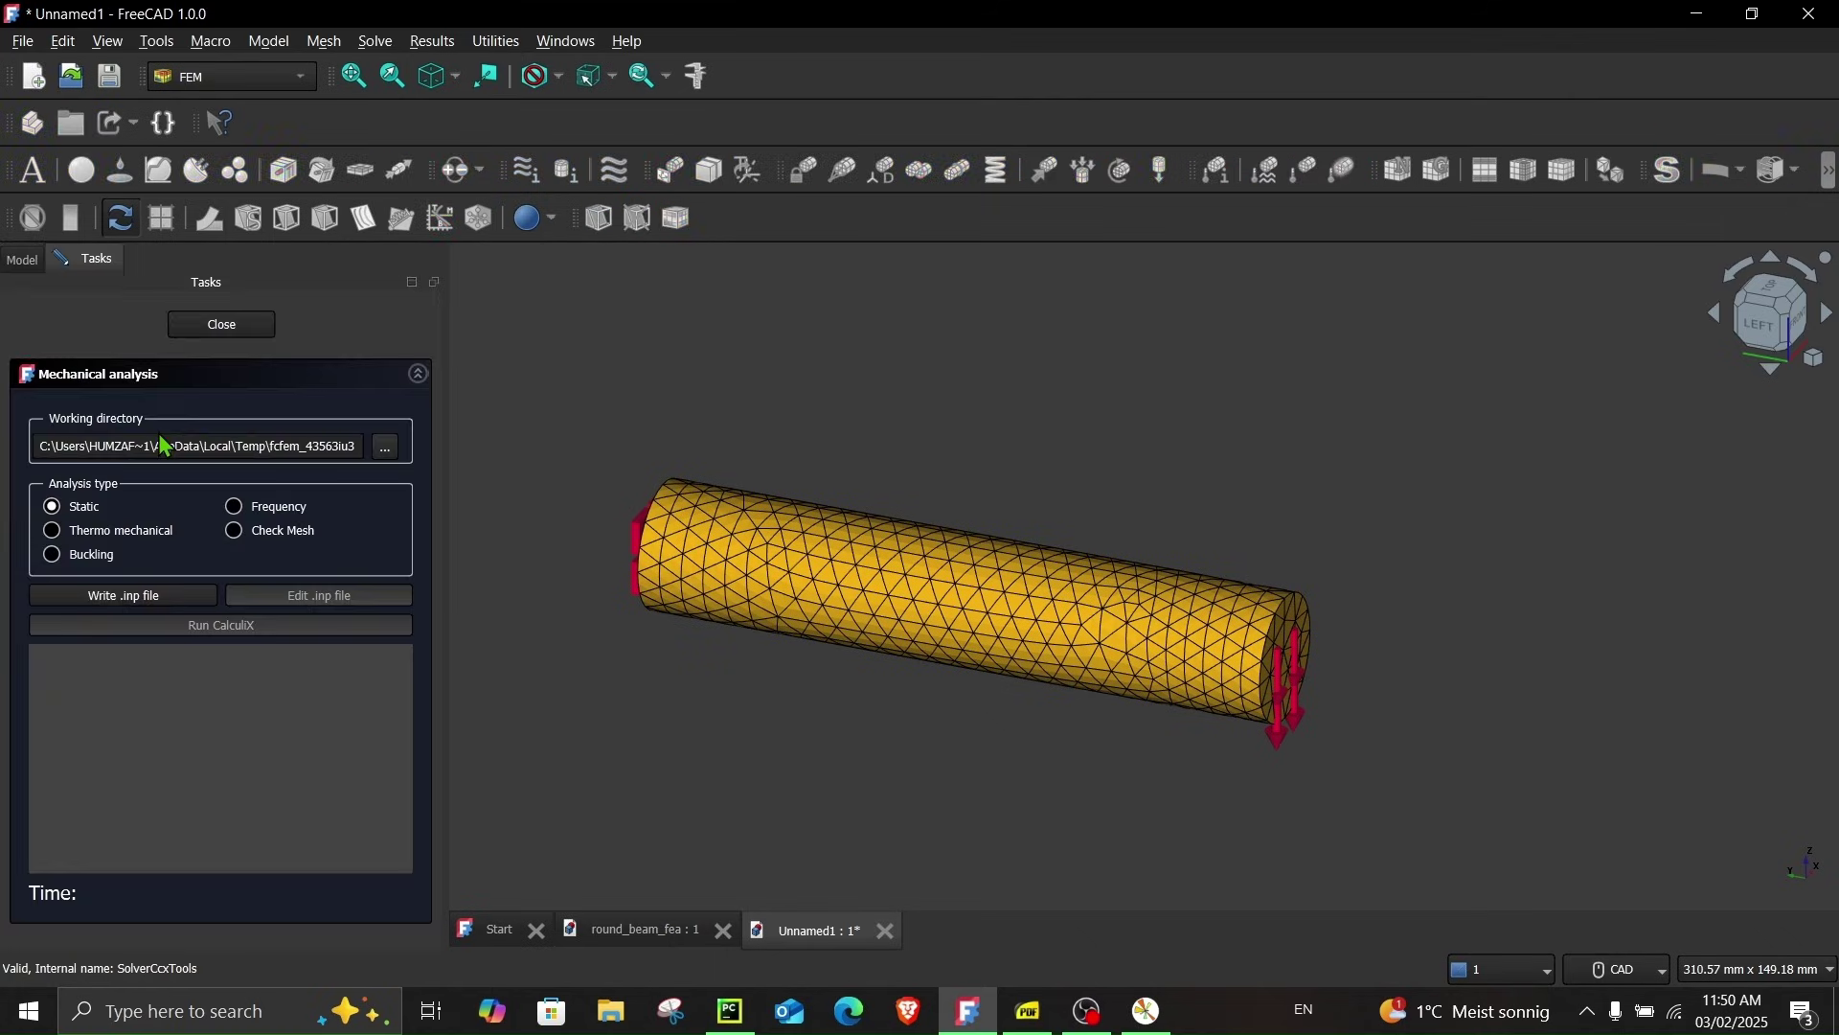
pyautogui.click(134, 592)
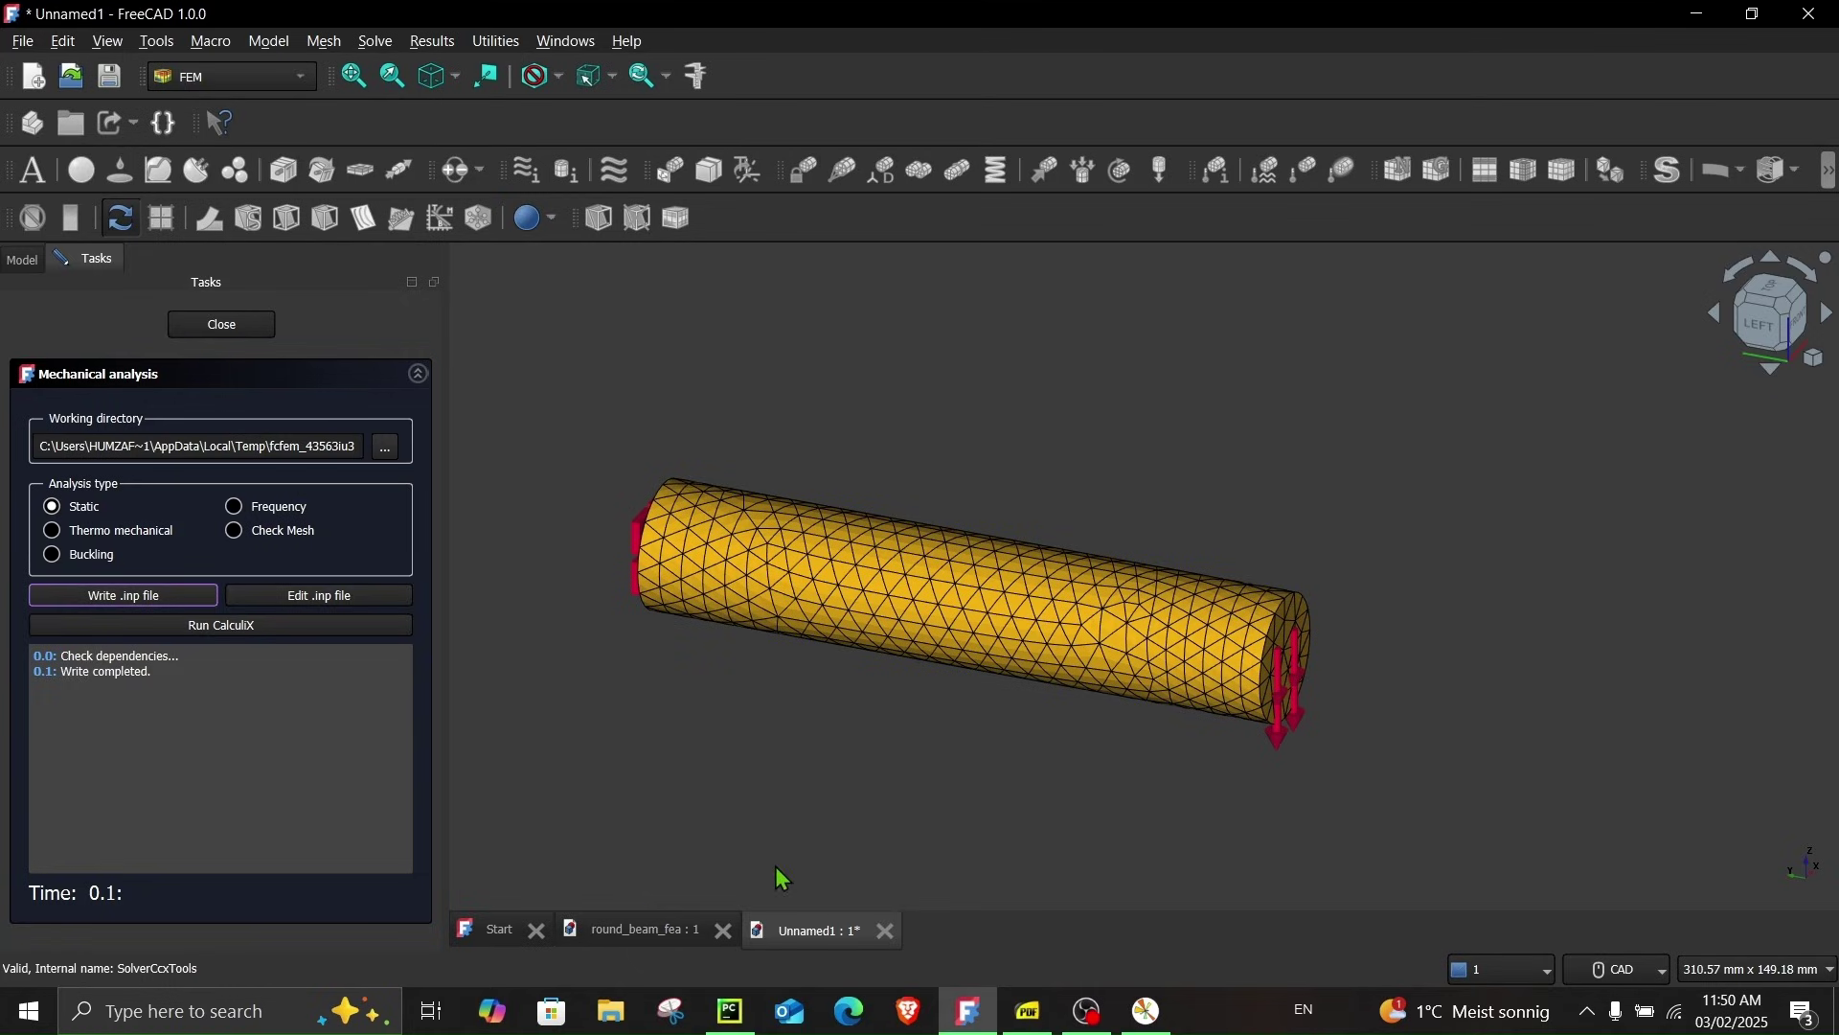
pyautogui.click(211, 626)
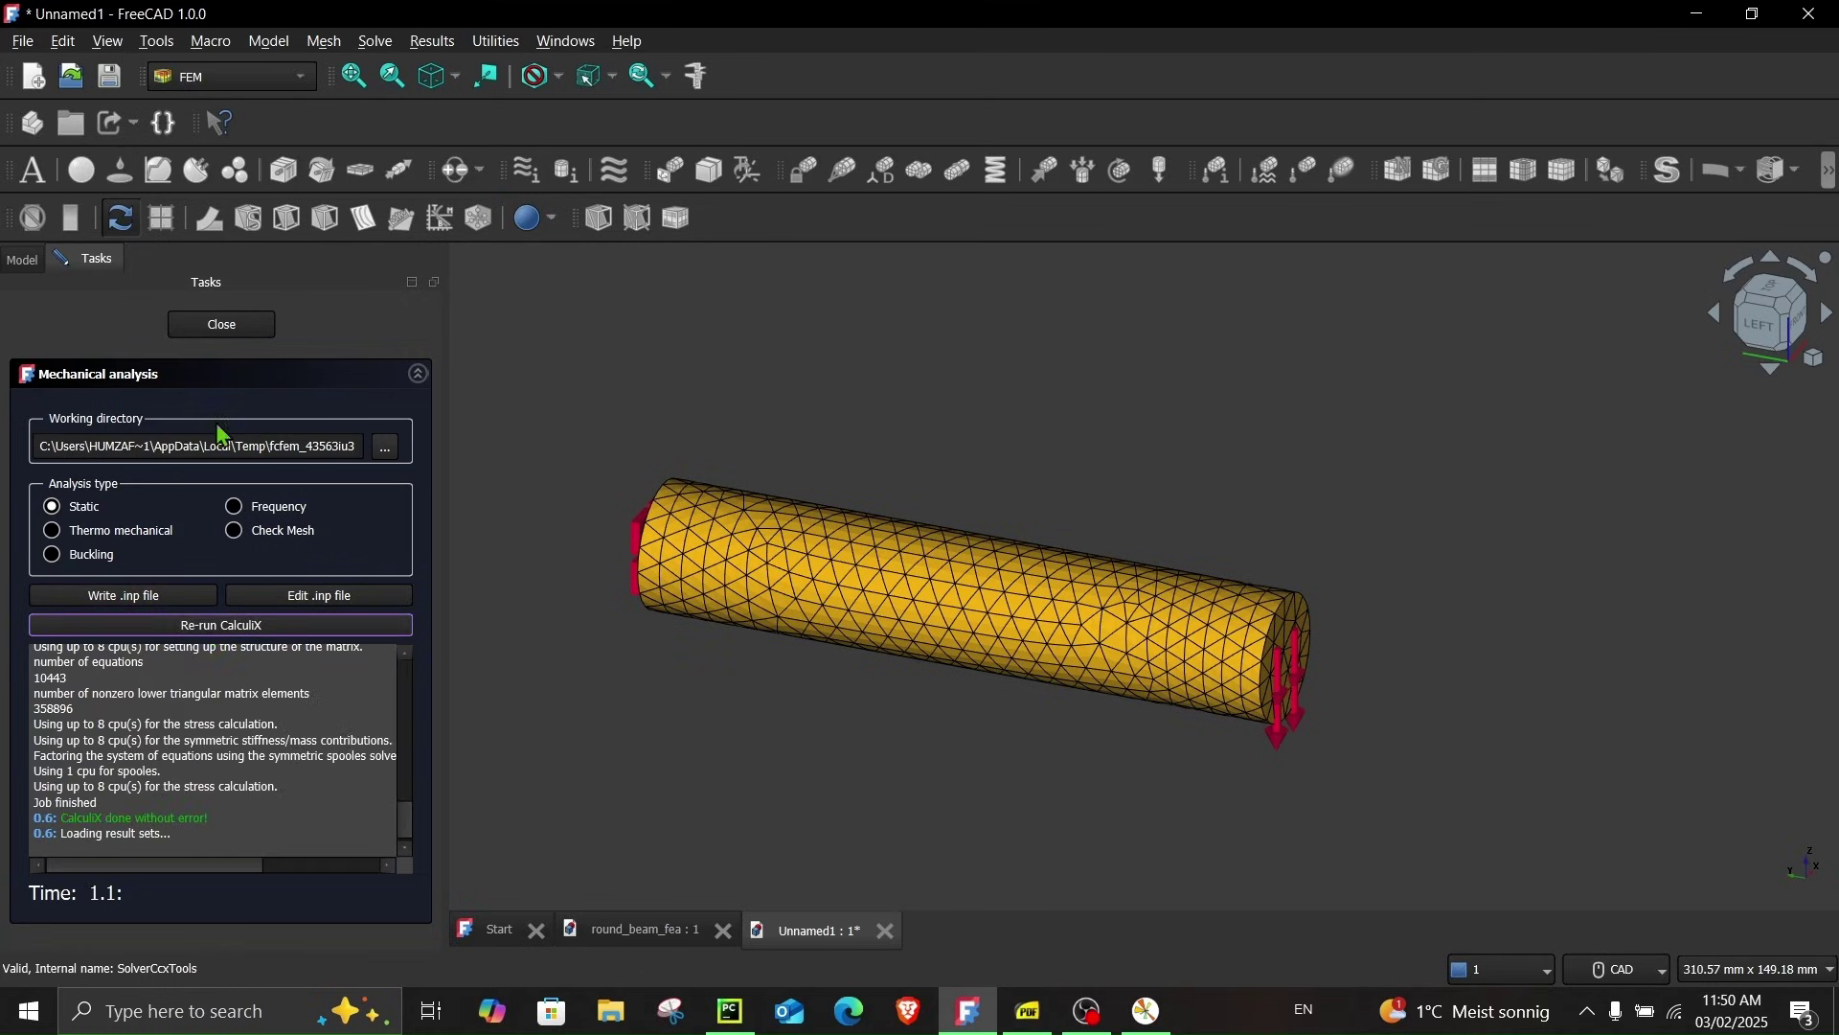
pyautogui.click(237, 329)
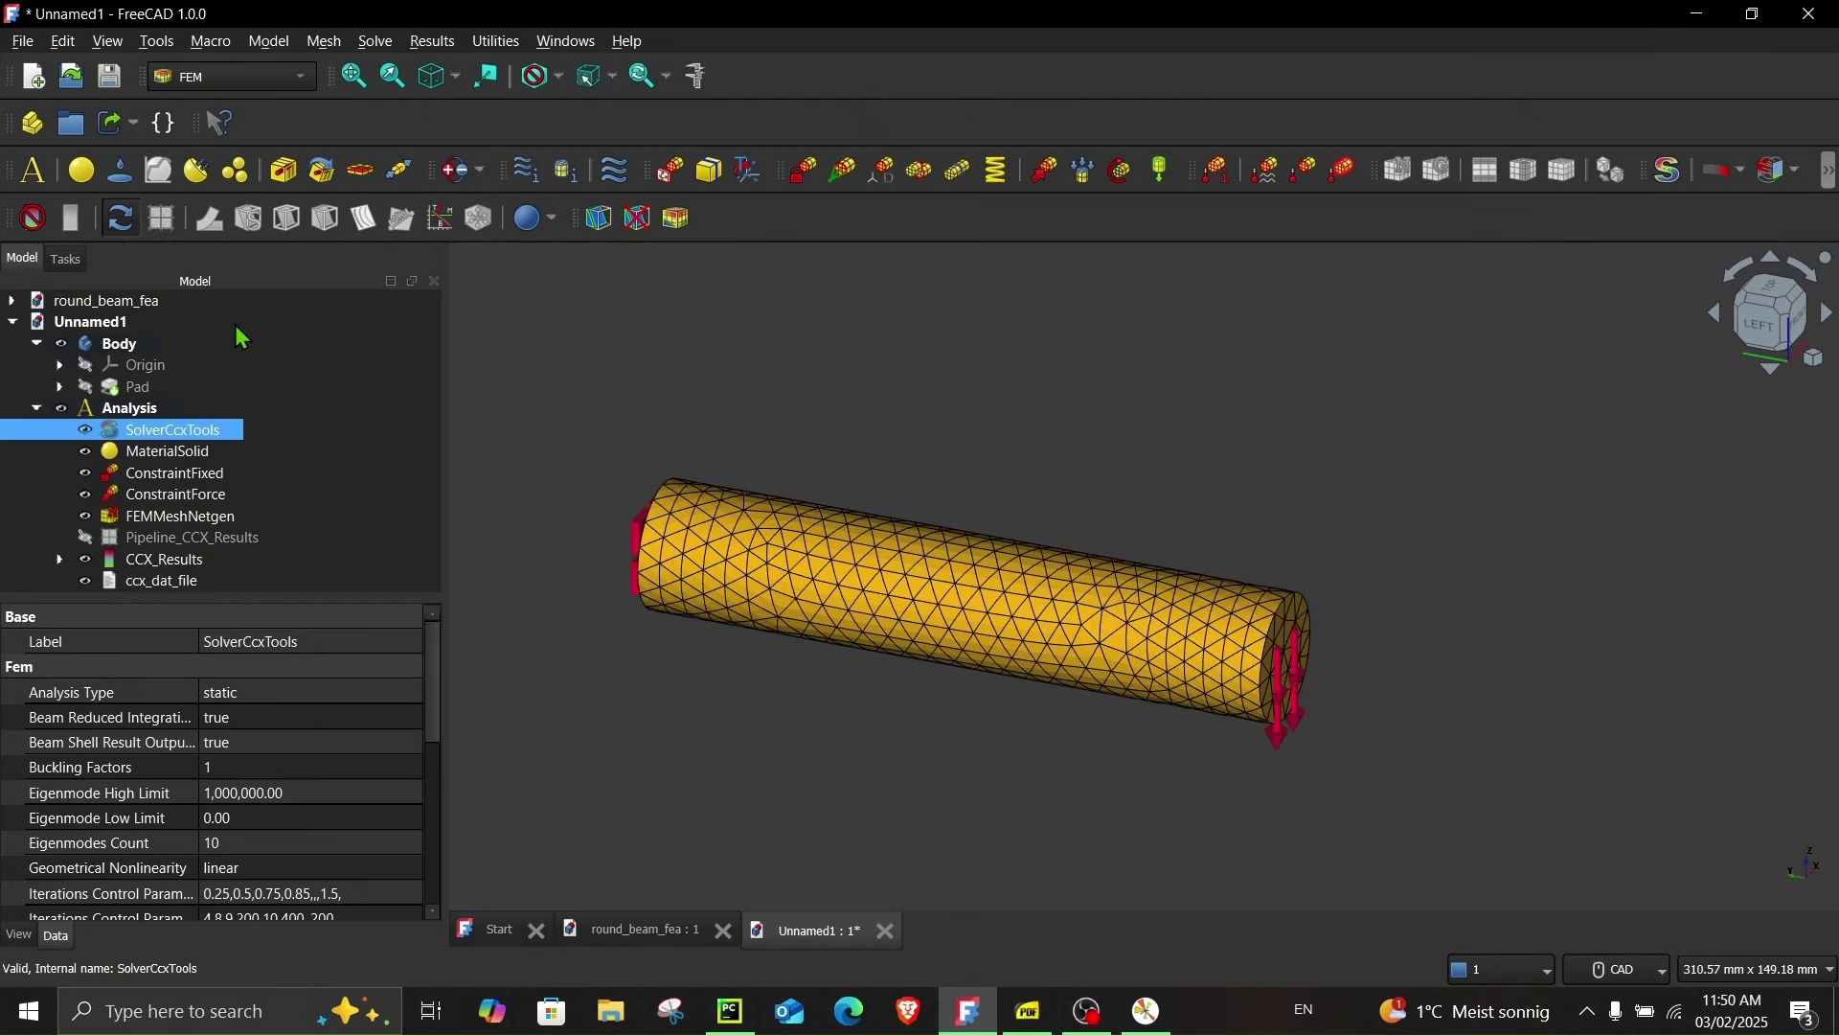
pyautogui.doubleClick(151, 573)
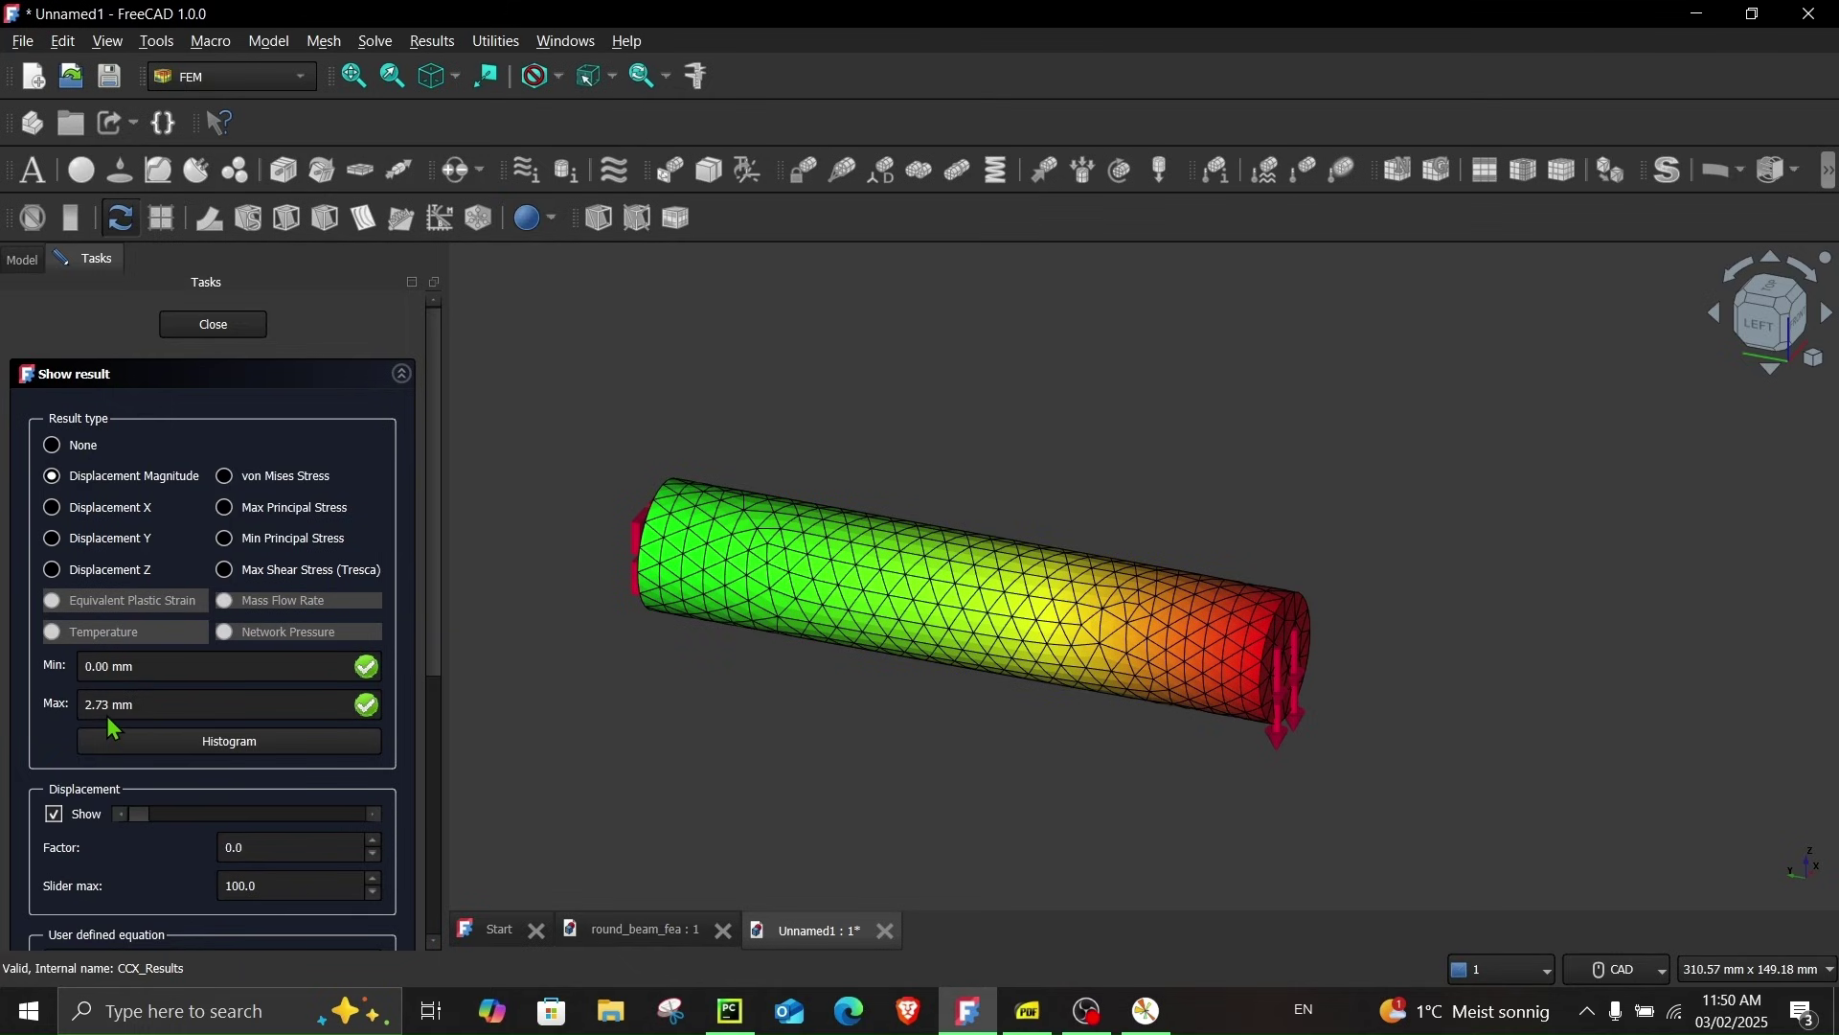
# Append 2.73 after 2.26 in y_points of deflection_plot.py
pyautogui.click(730, 1011)
pyautogui.click(434, 305)
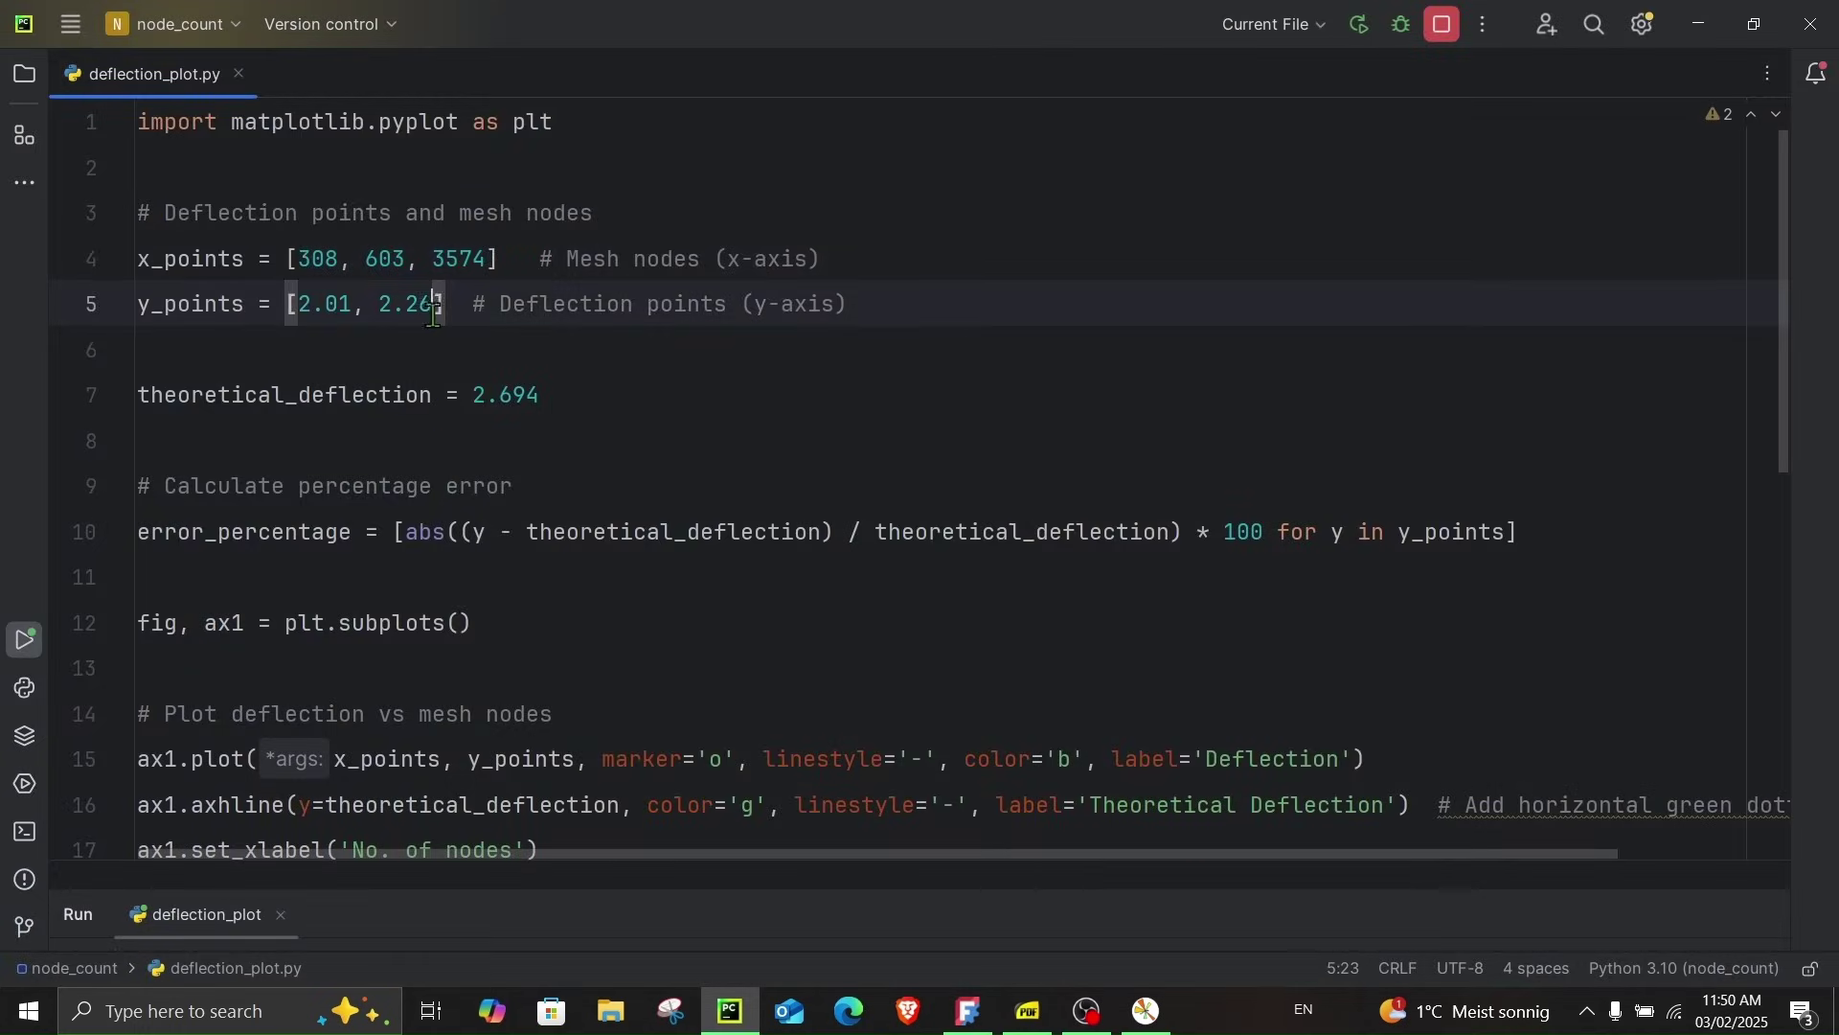
pyautogui.write(', 2')
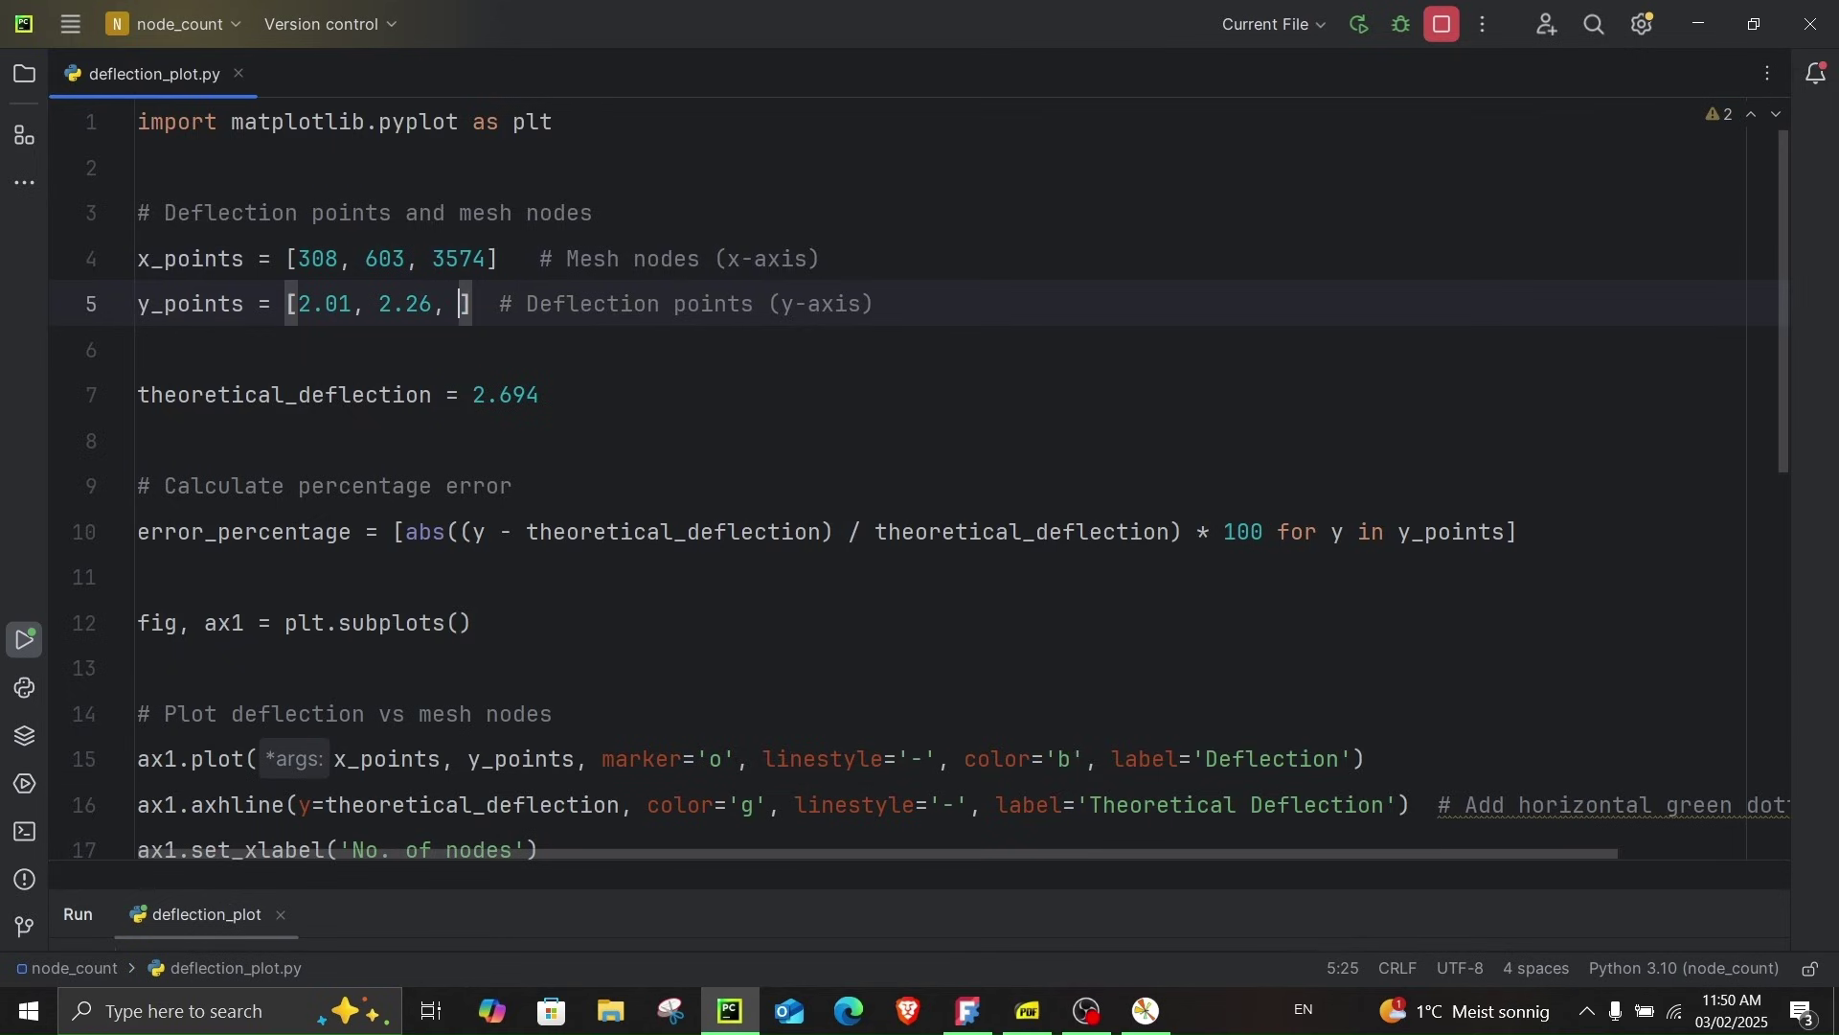
pyautogui.write('.73')
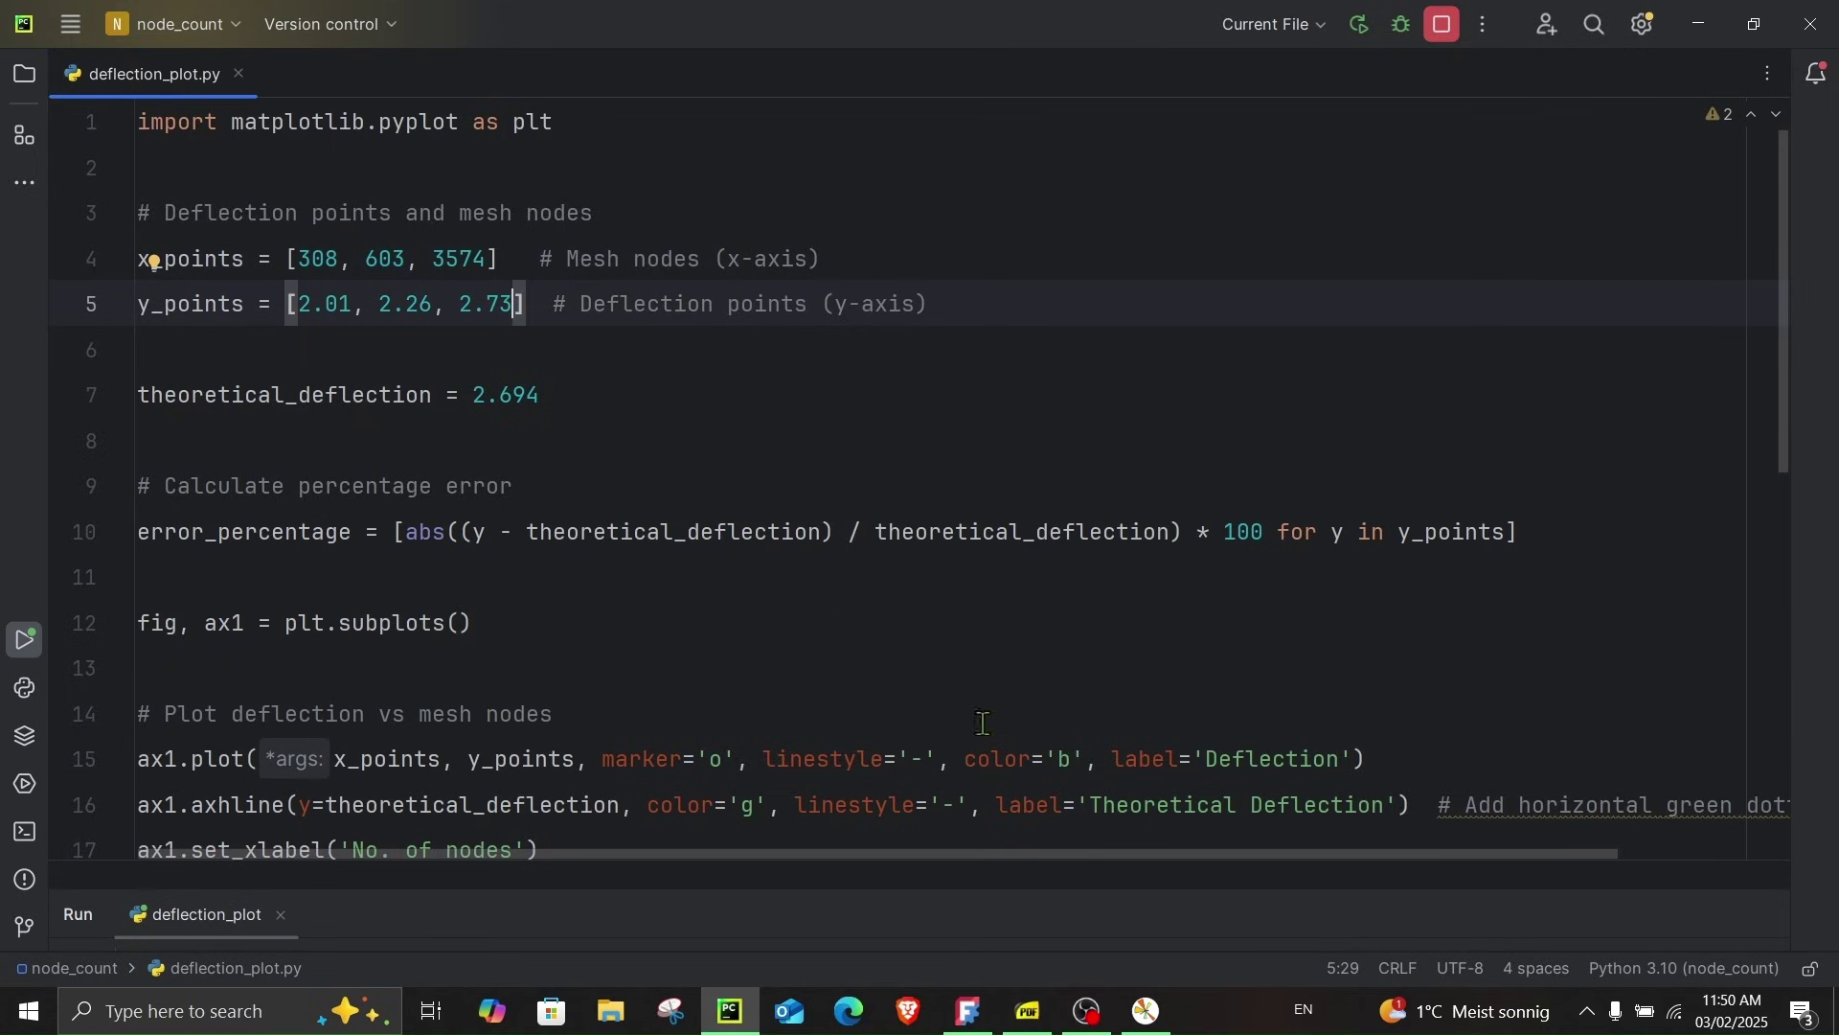
pyautogui.click(1023, 1014)
# Close the displacement display and purge the previous solver results
pyautogui.click(1023, 1008)
pyautogui.click(730, 1012)
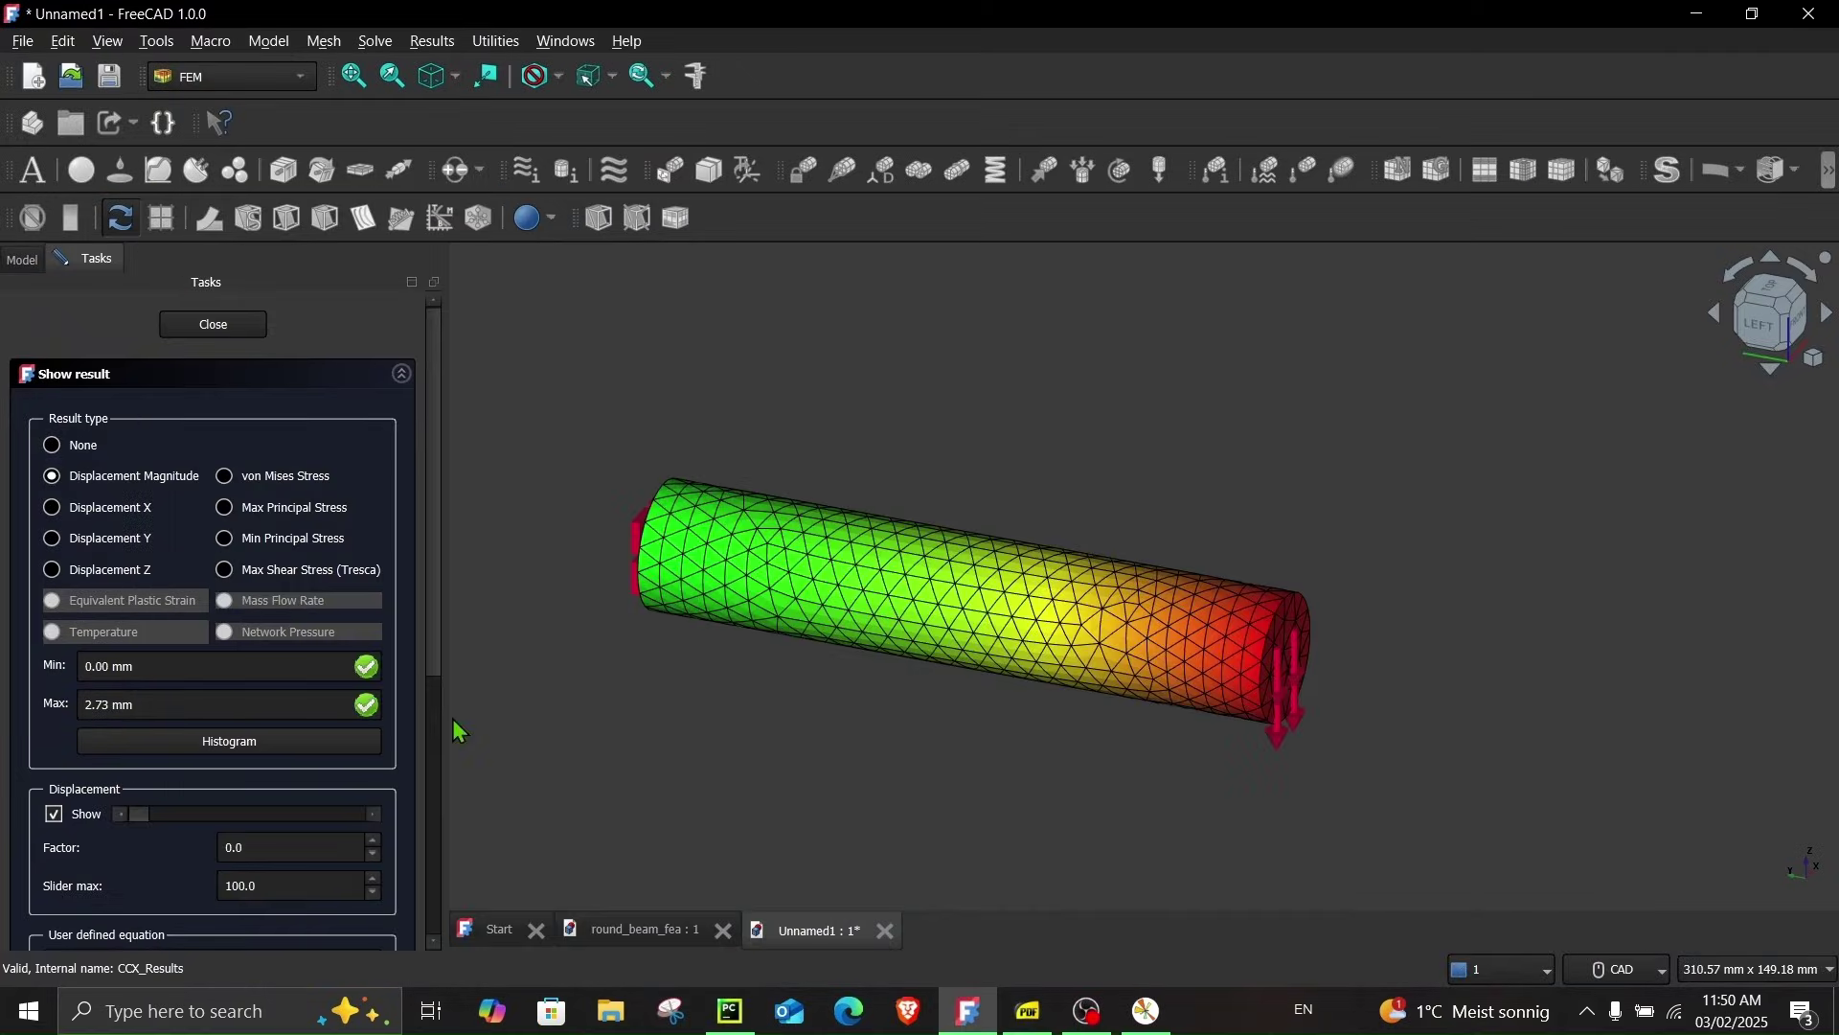
pyautogui.click(206, 324)
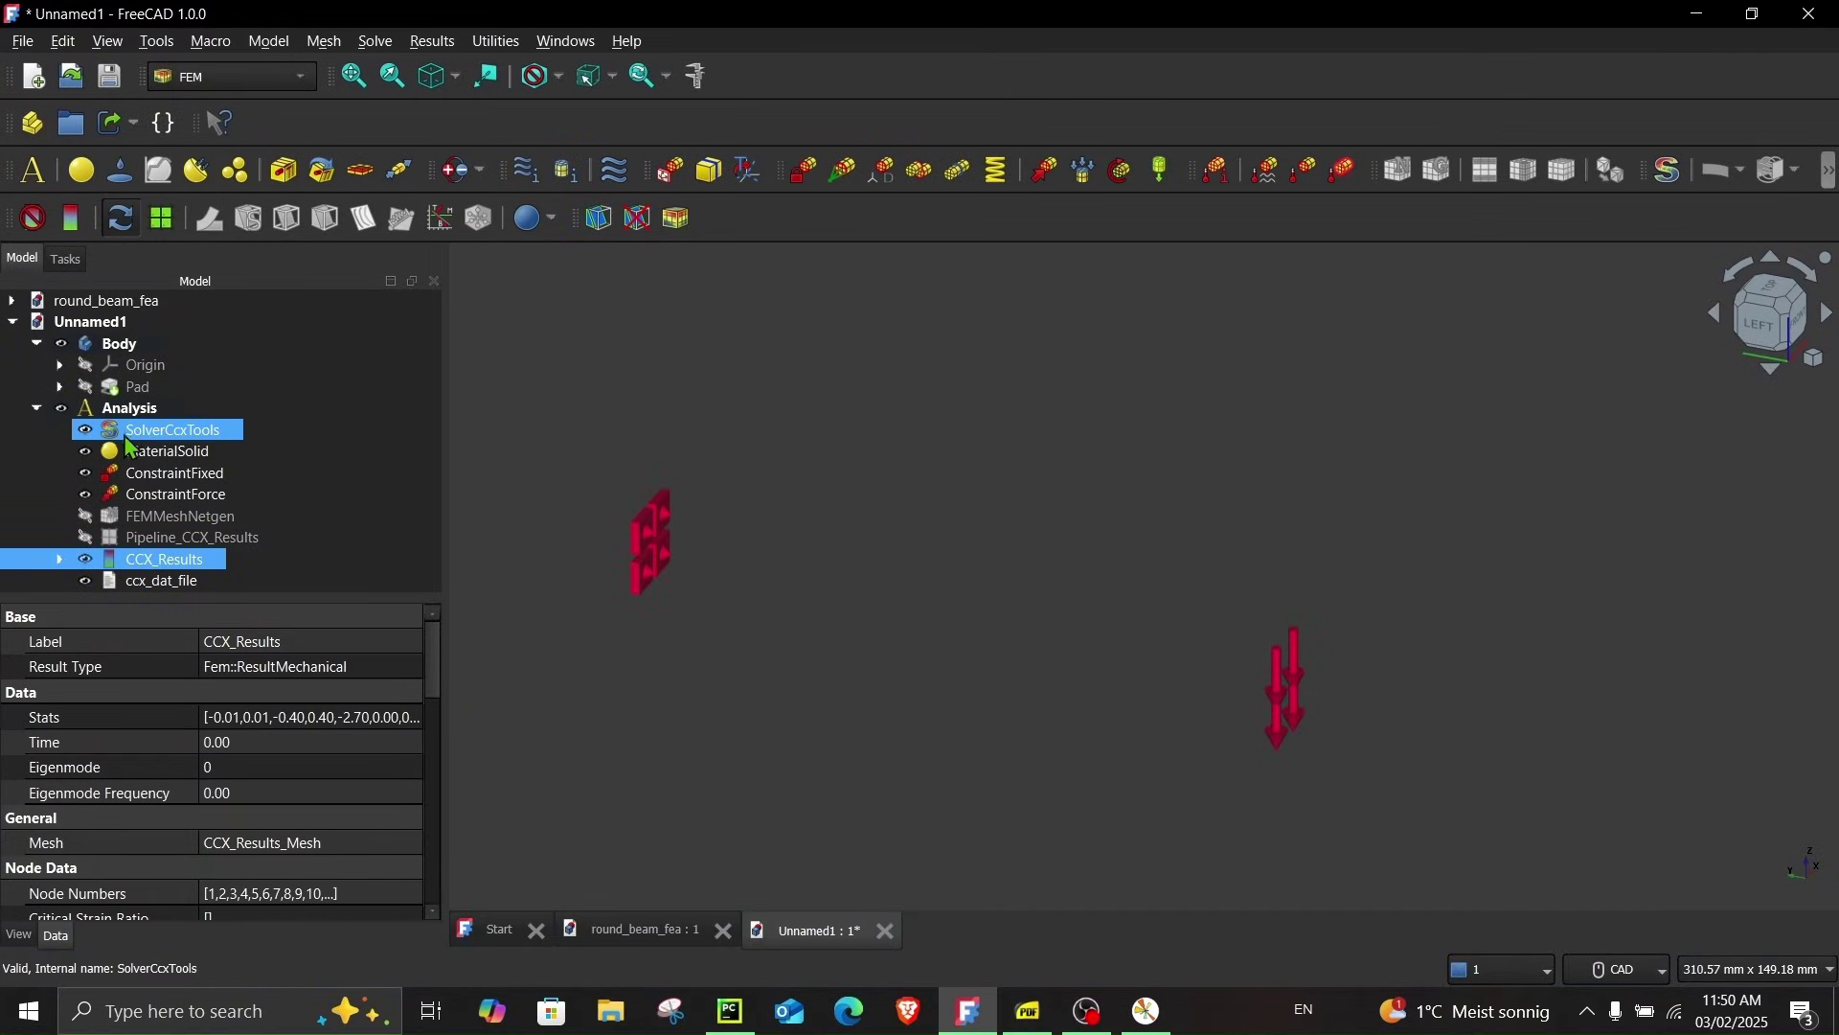
pyautogui.click(33, 218)
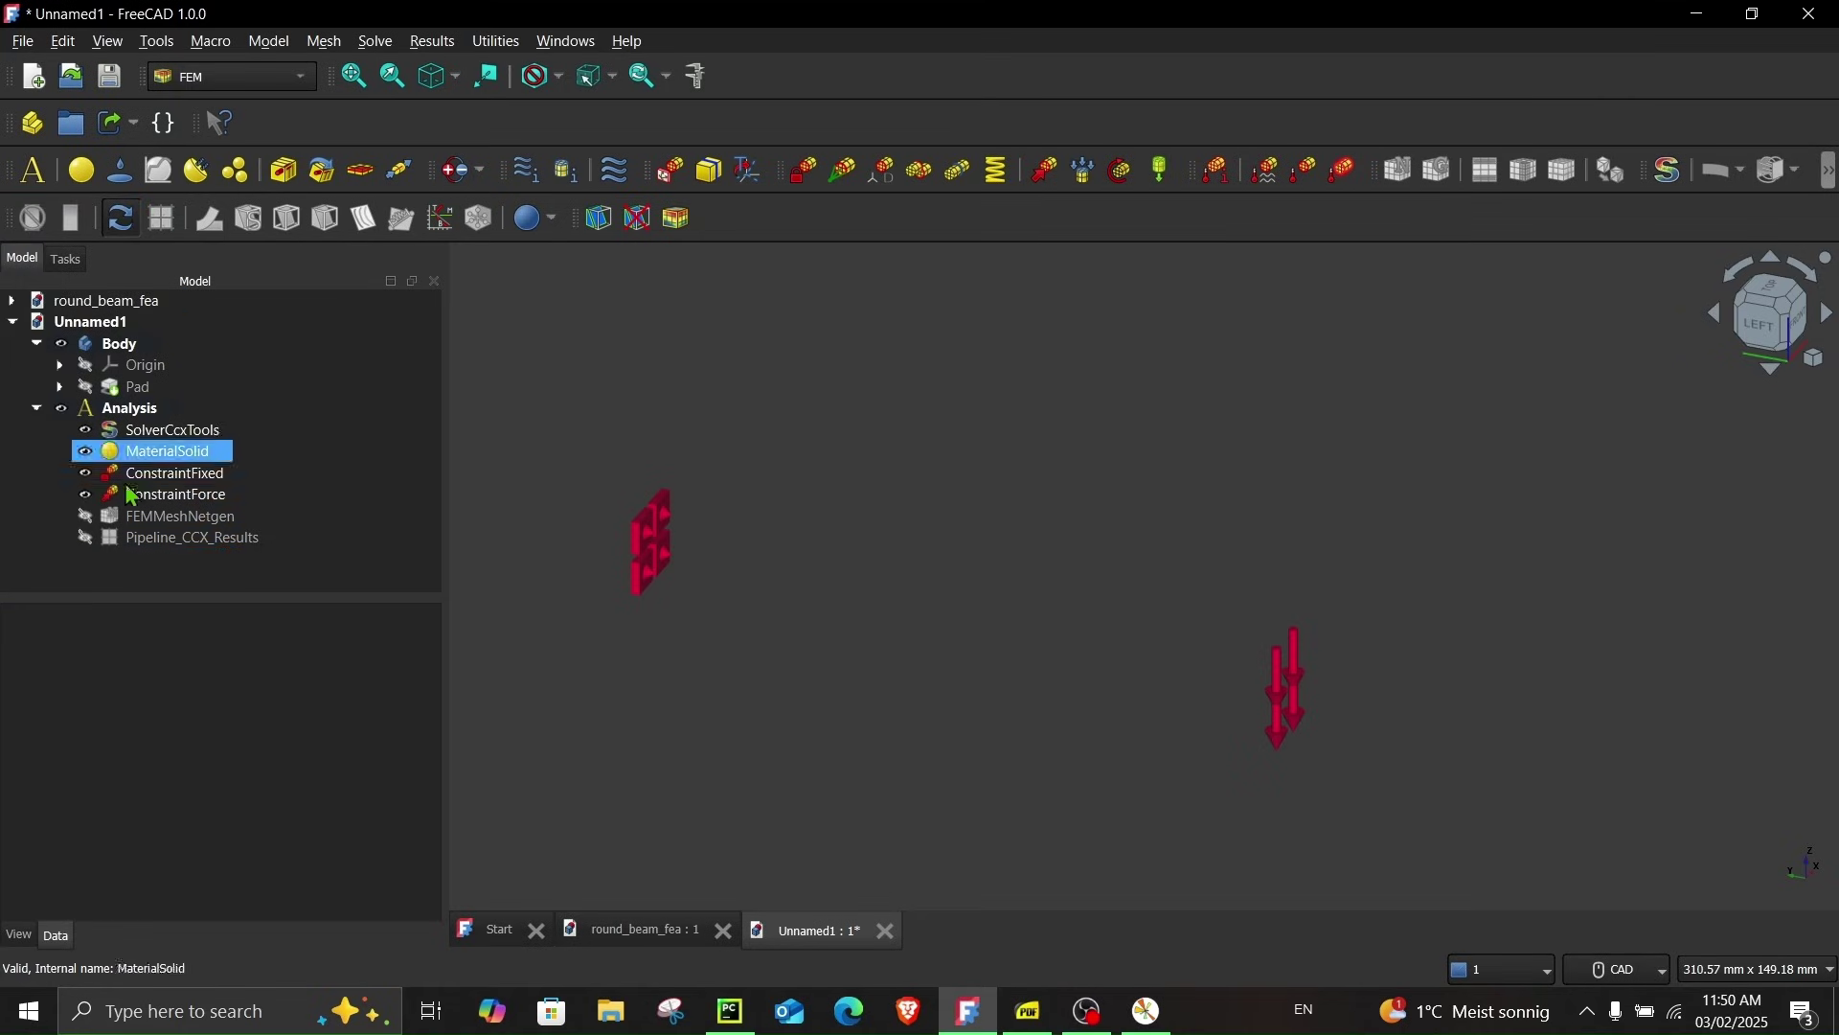
# Remesh at Max. Size 4 for 12906 nodes and make the mesh visible
pyautogui.doubleClick(169, 527)
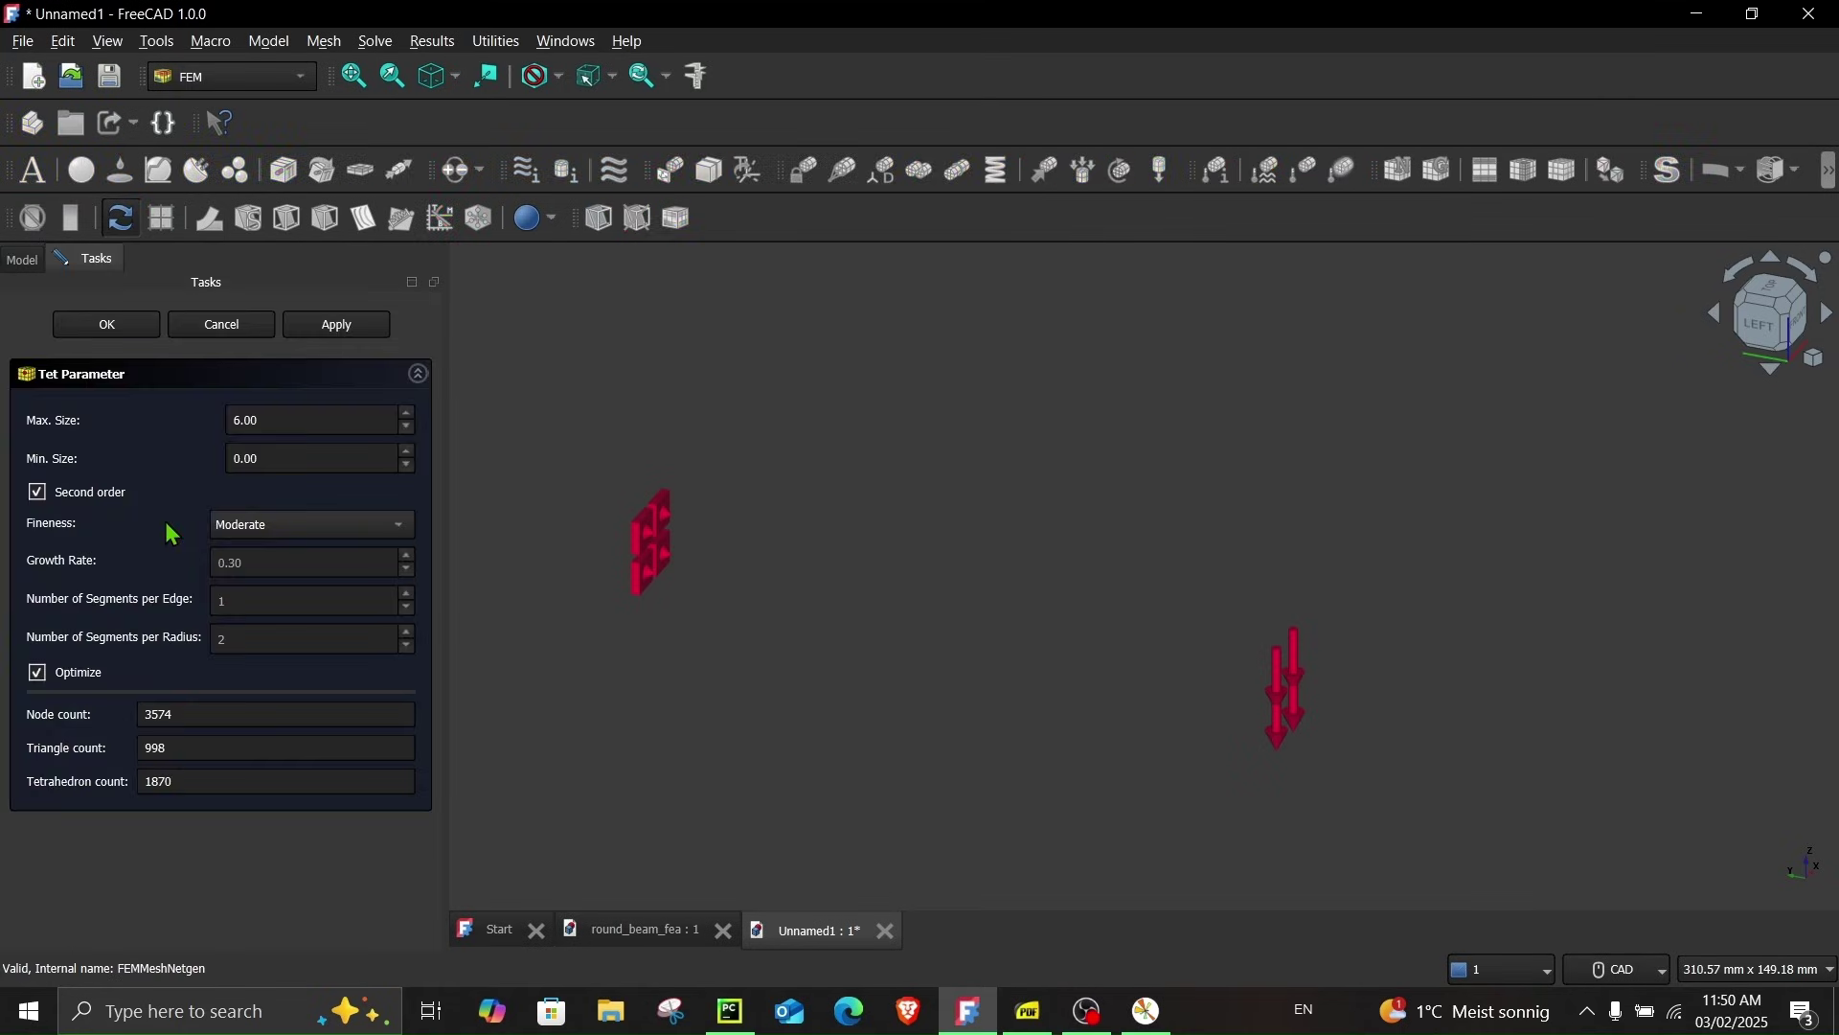
pyautogui.doubleClick(307, 422)
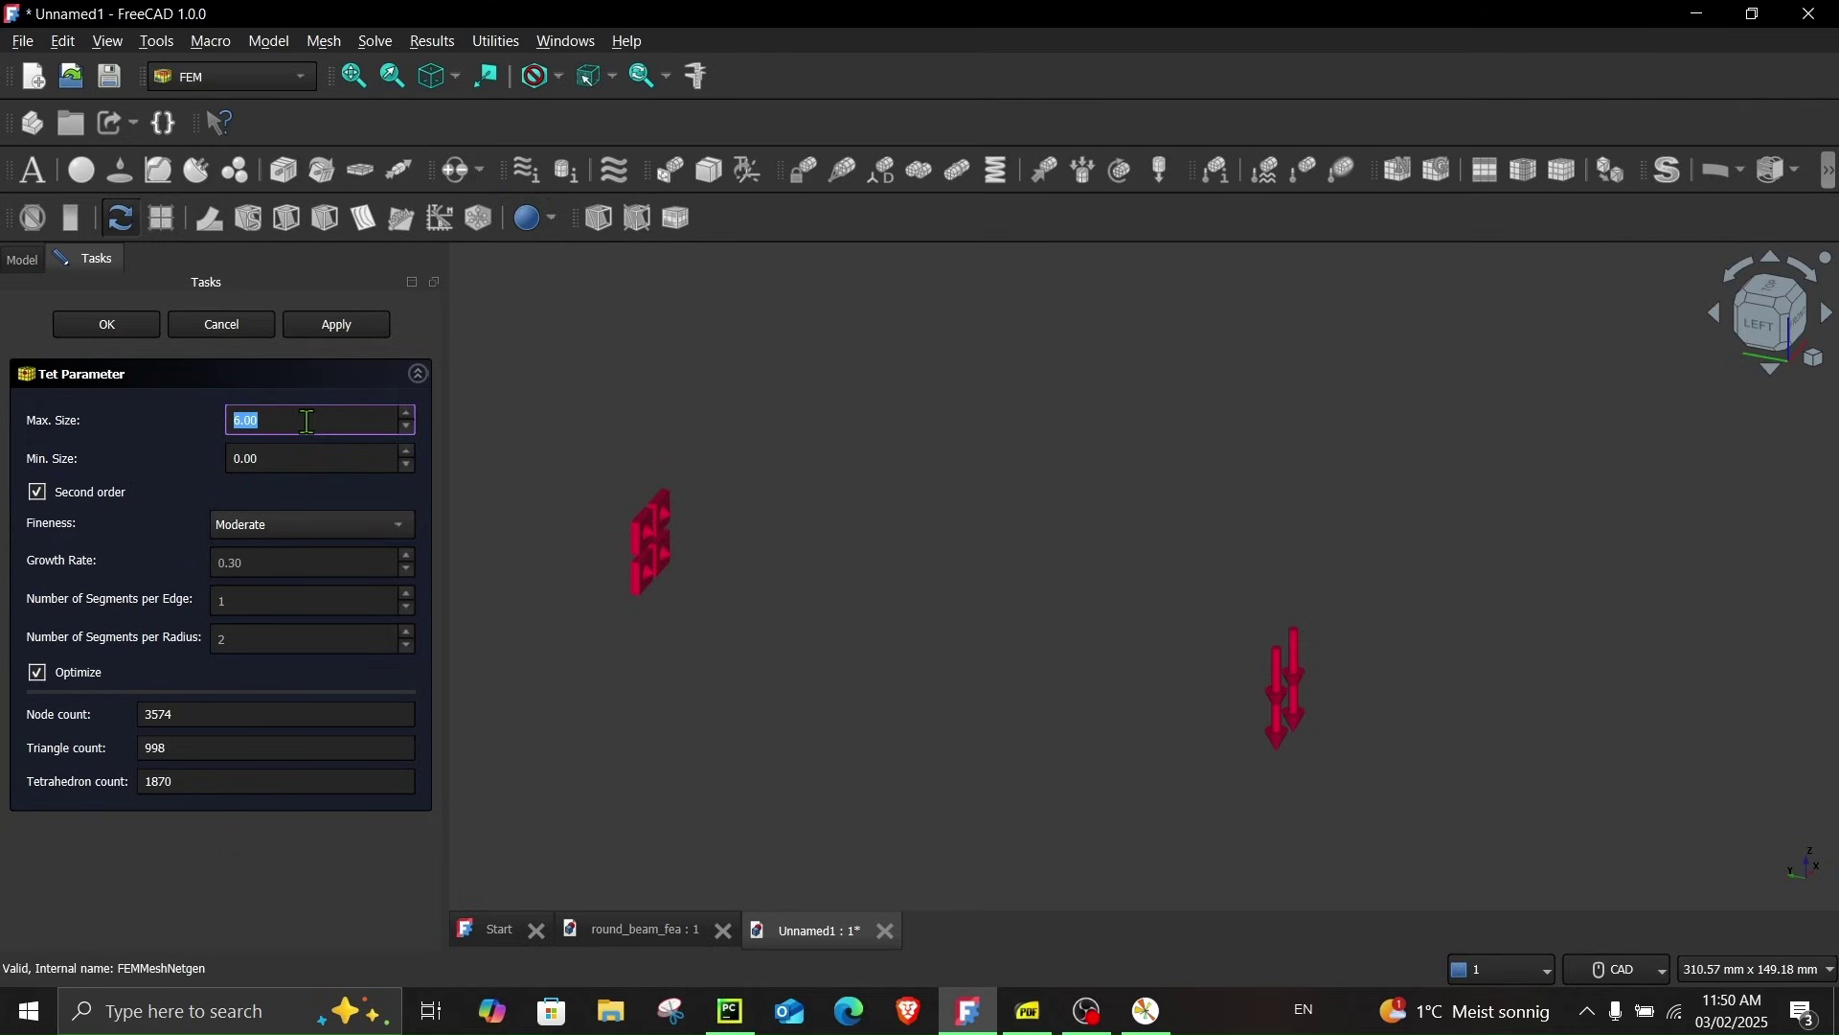
pyautogui.write('4')
pyautogui.click(352, 323)
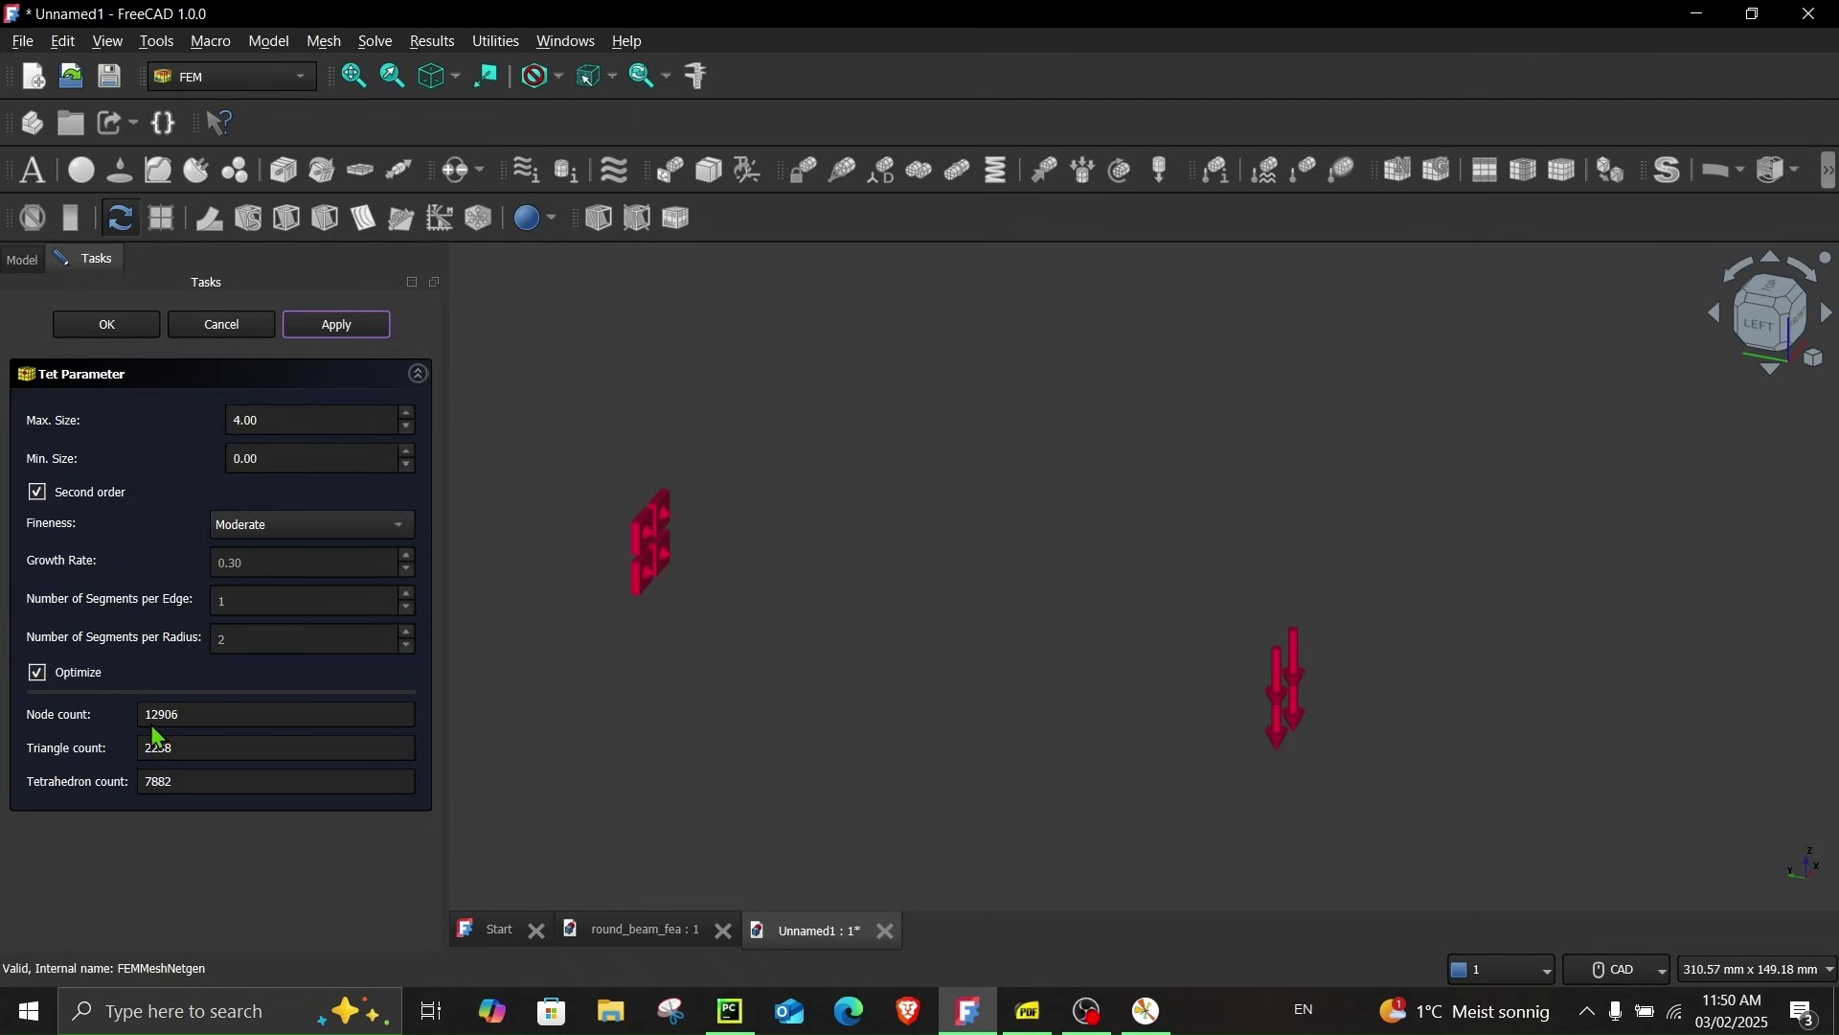
pyautogui.click(108, 324)
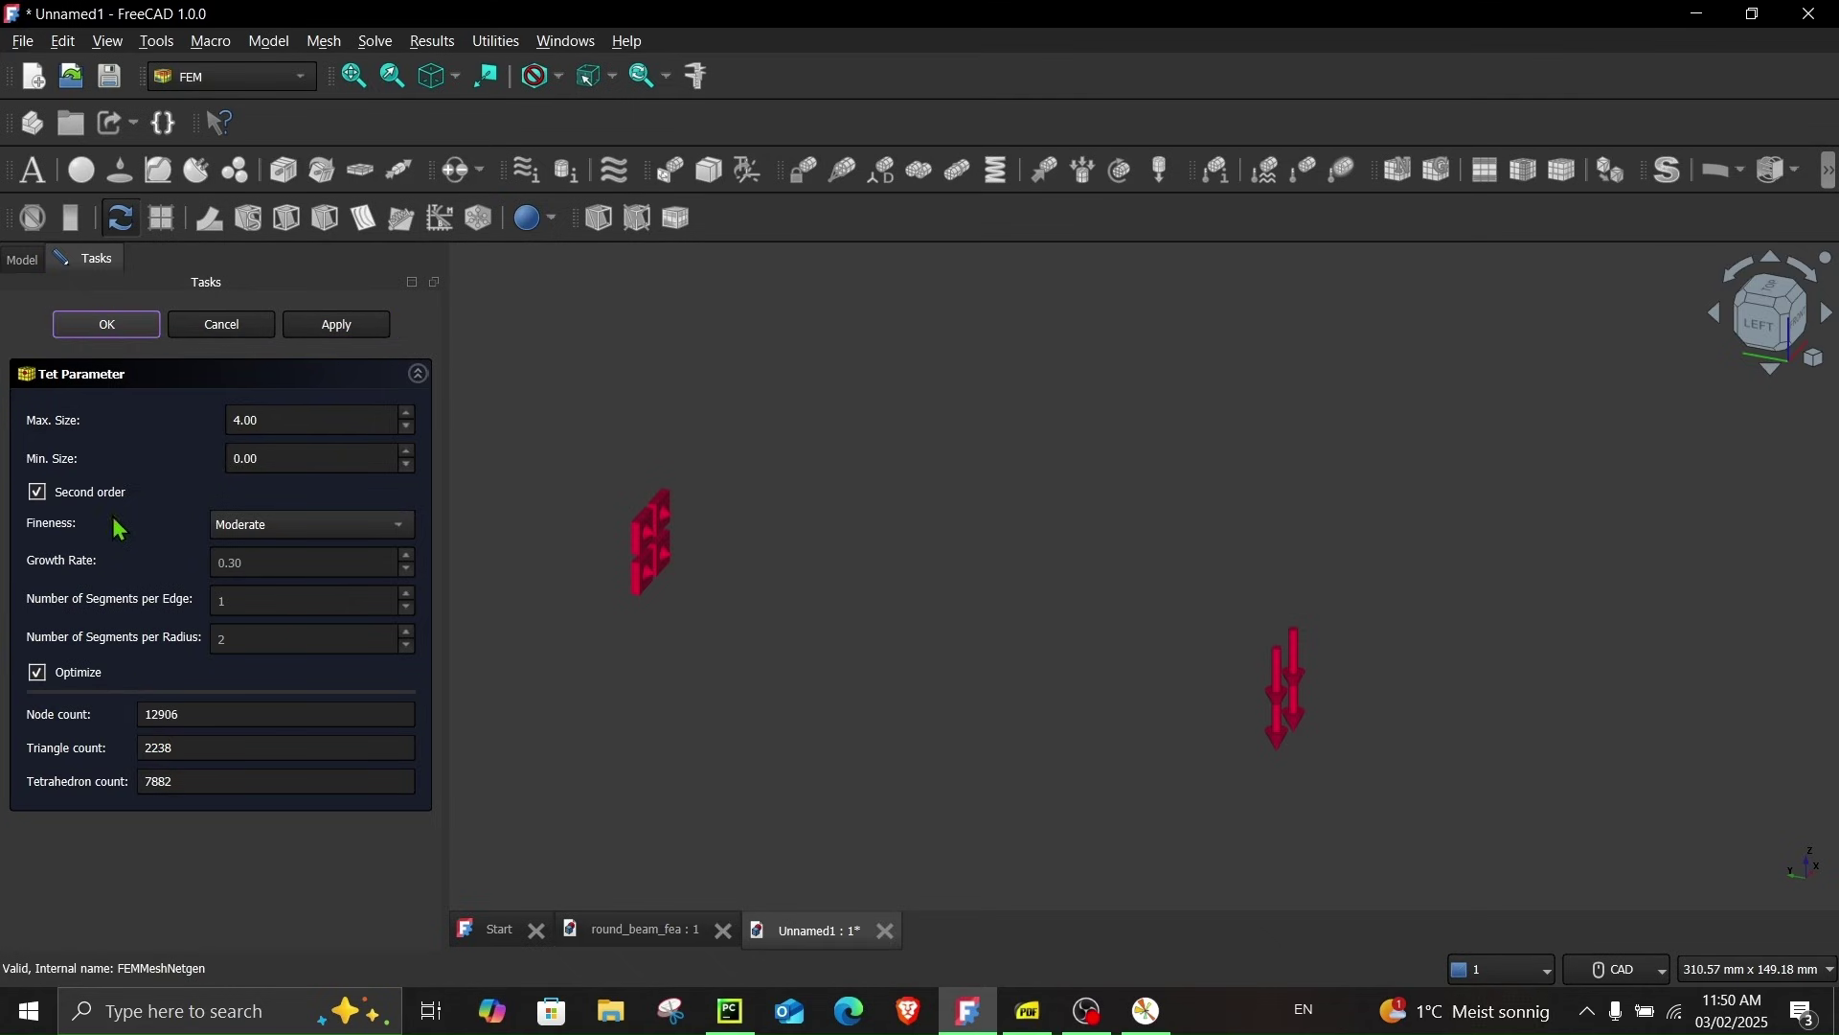
pyautogui.click(180, 516)
pyautogui.press('space')
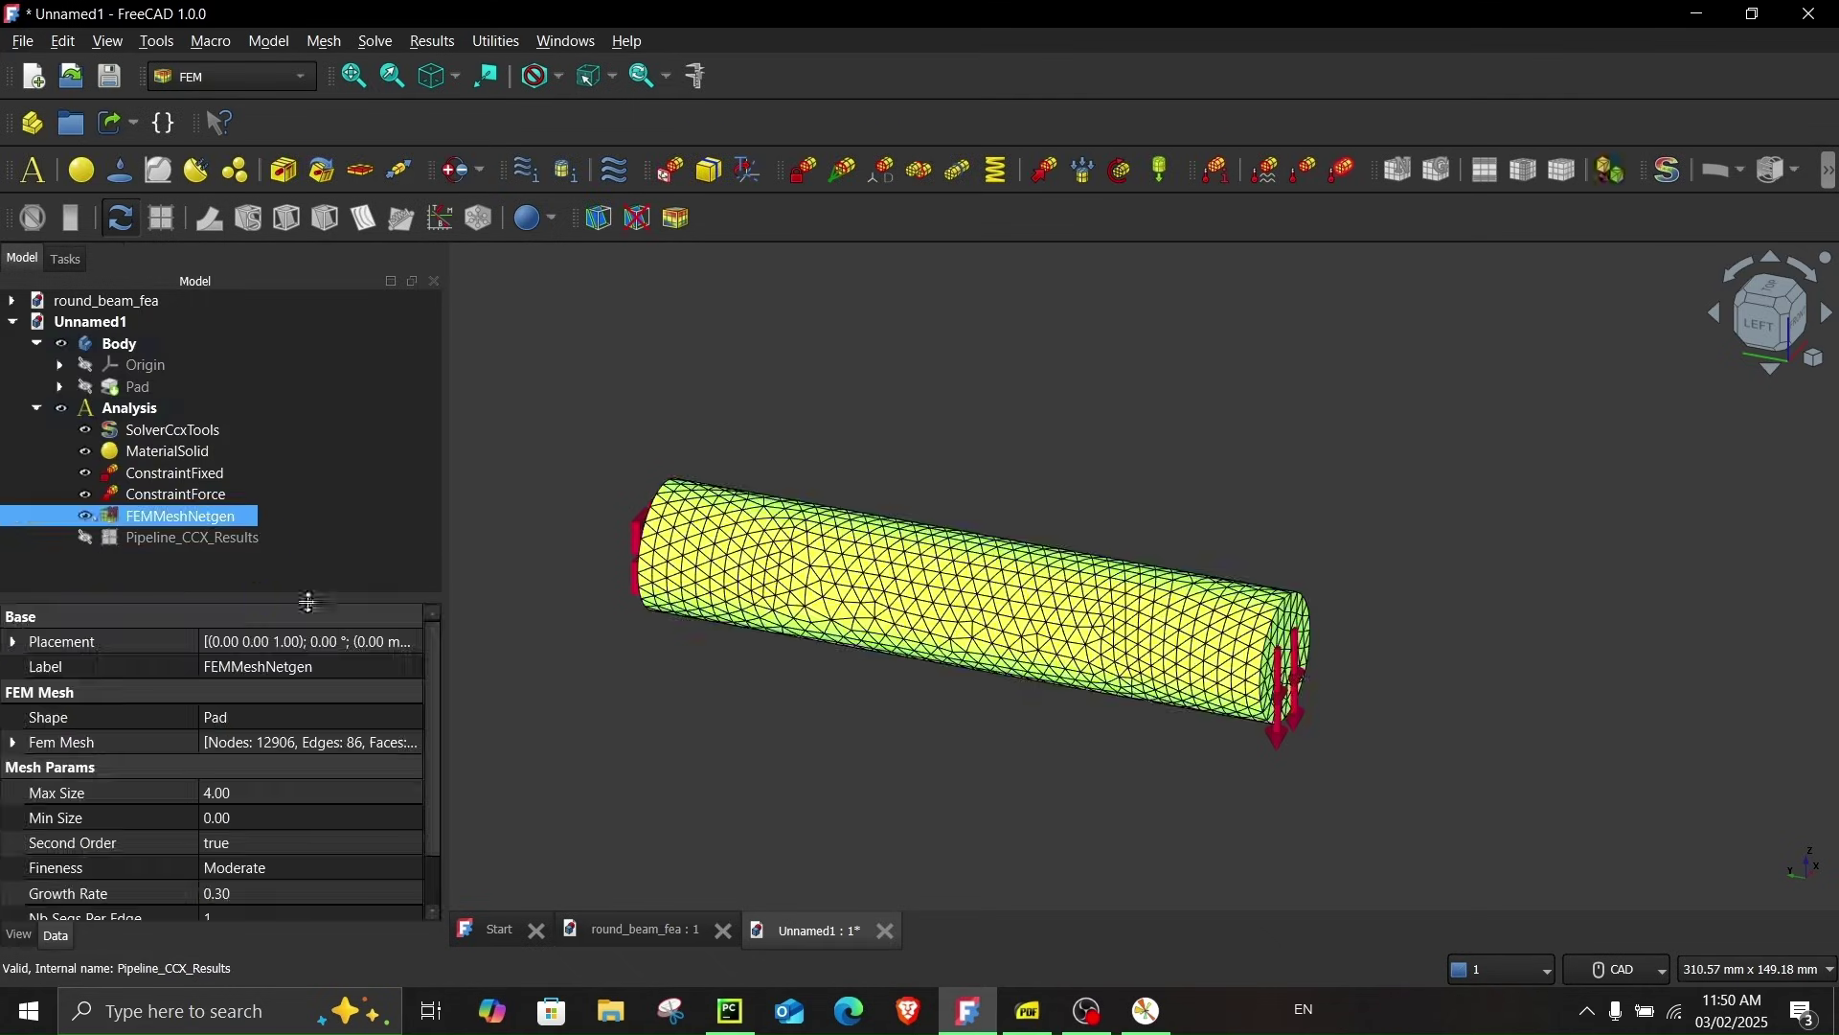
pyautogui.click(698, 772)
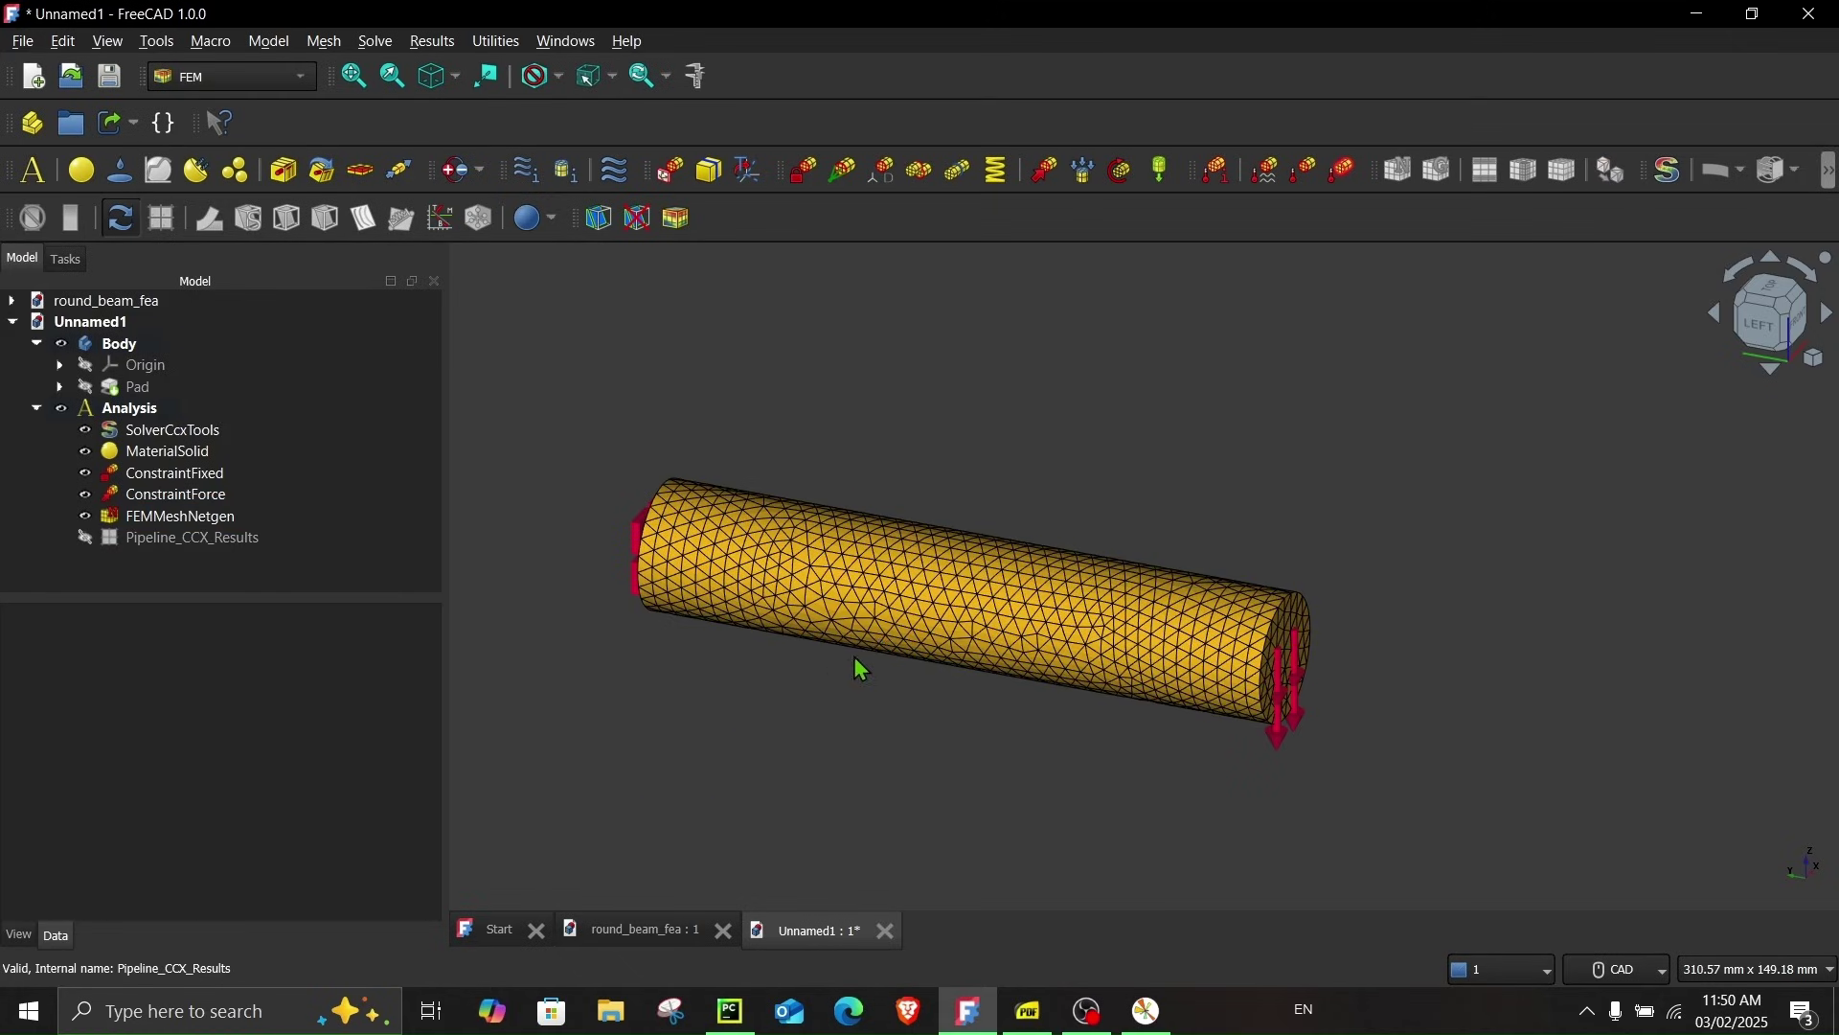
# Solve the 12906-node mesh in CalculiX and show Displacement Magnitude peaking at 2.74 mm
pyautogui.doubleClick(169, 437)
pyautogui.click(123, 600)
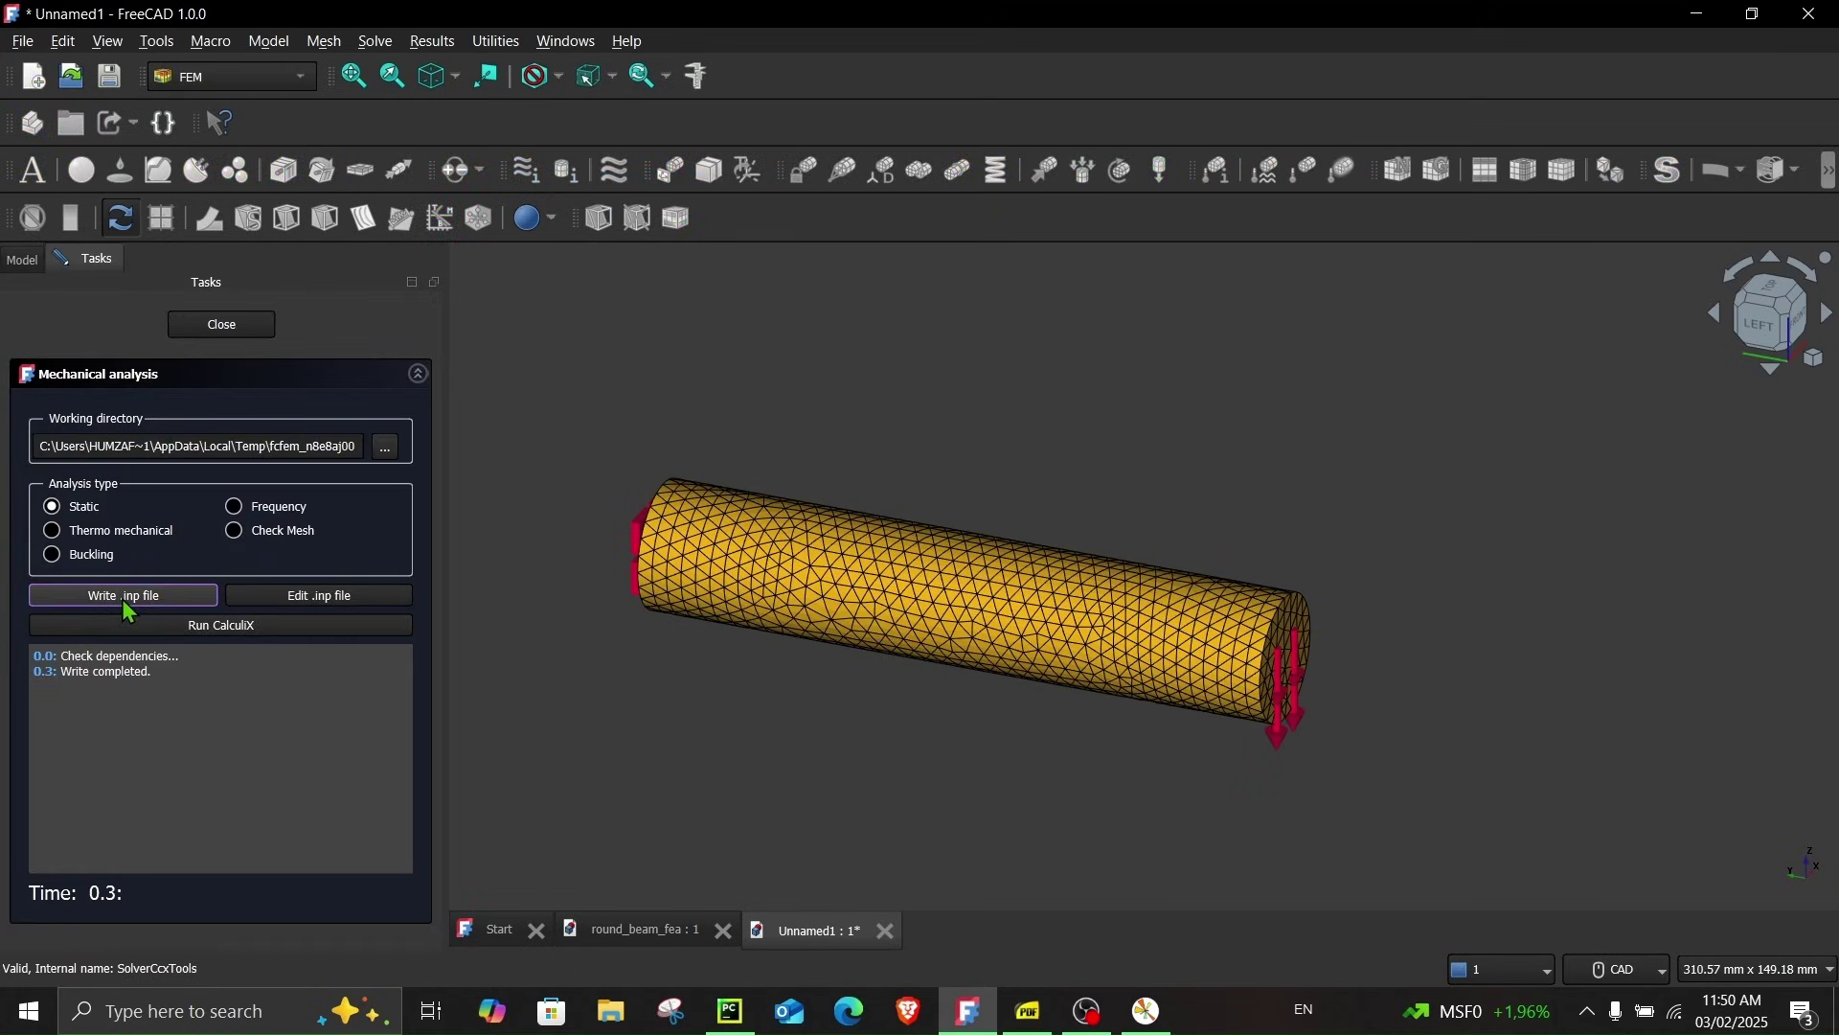
pyautogui.click(188, 630)
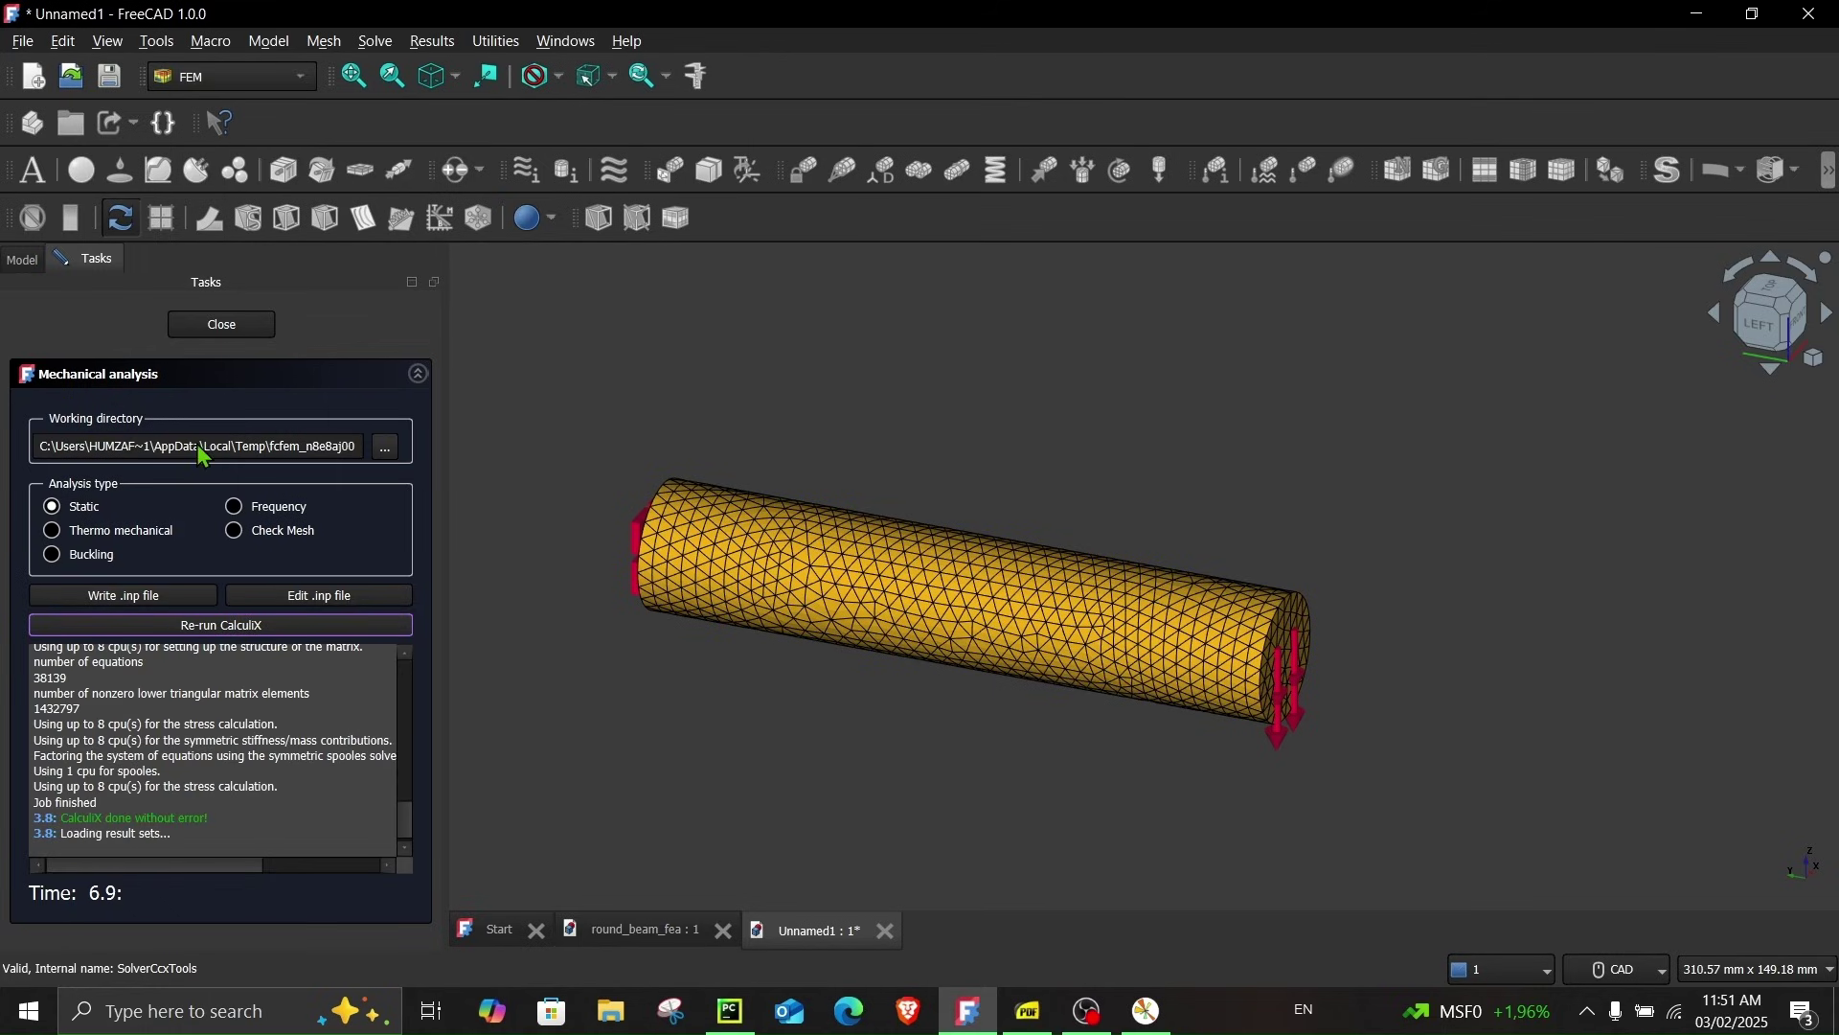
pyautogui.click(204, 329)
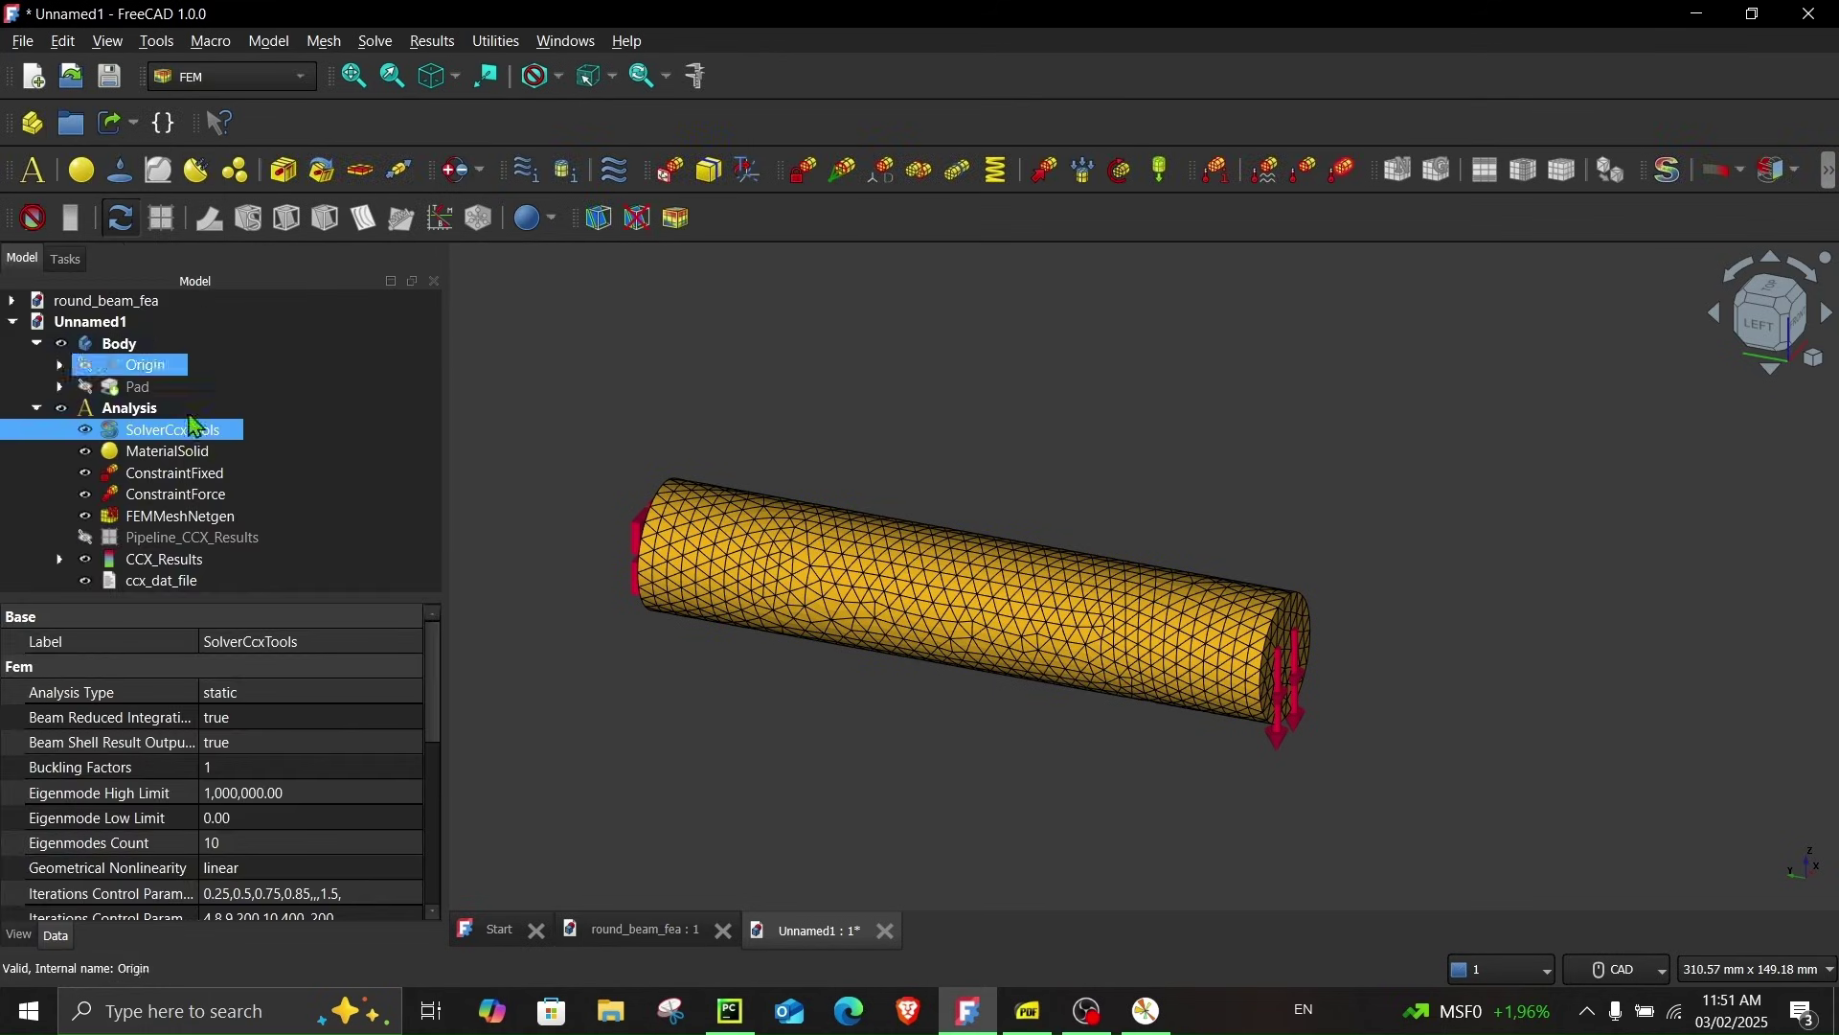
pyautogui.doubleClick(167, 563)
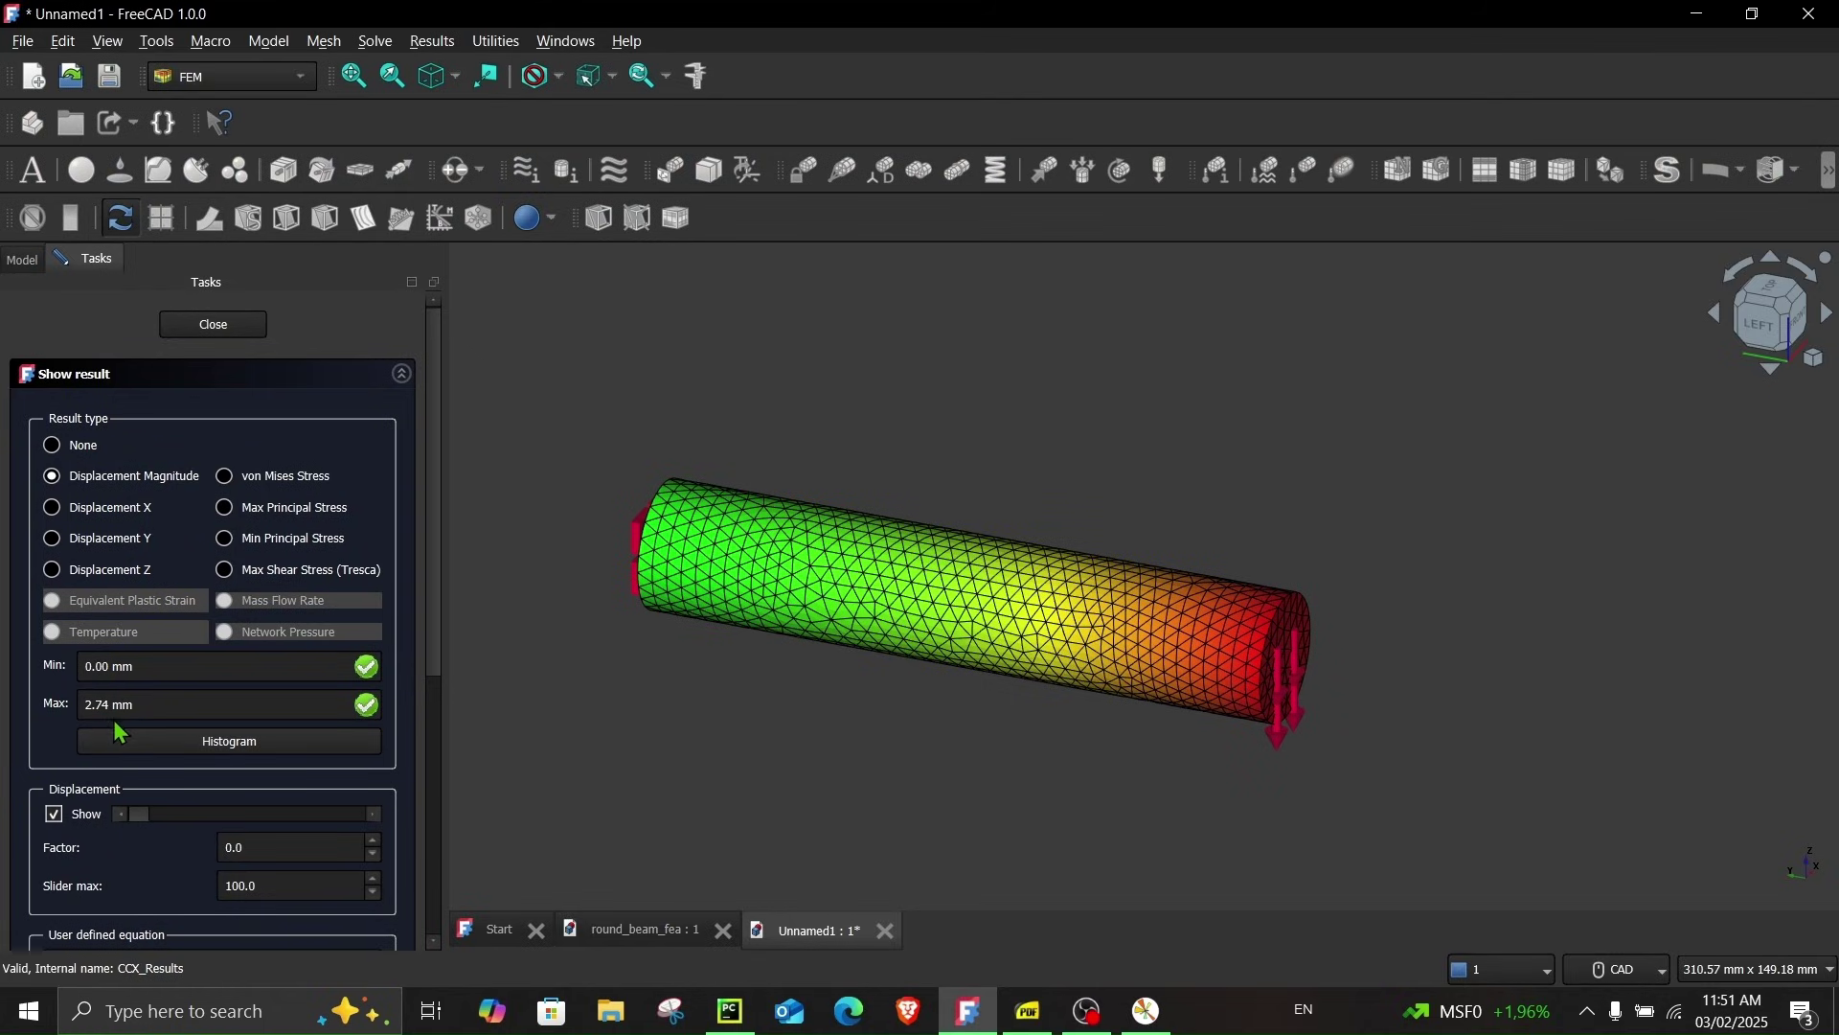
# Append 2.74 to y_points and copy the 12906 node count from the Tet Parameter panel
pyautogui.click(745, 1023)
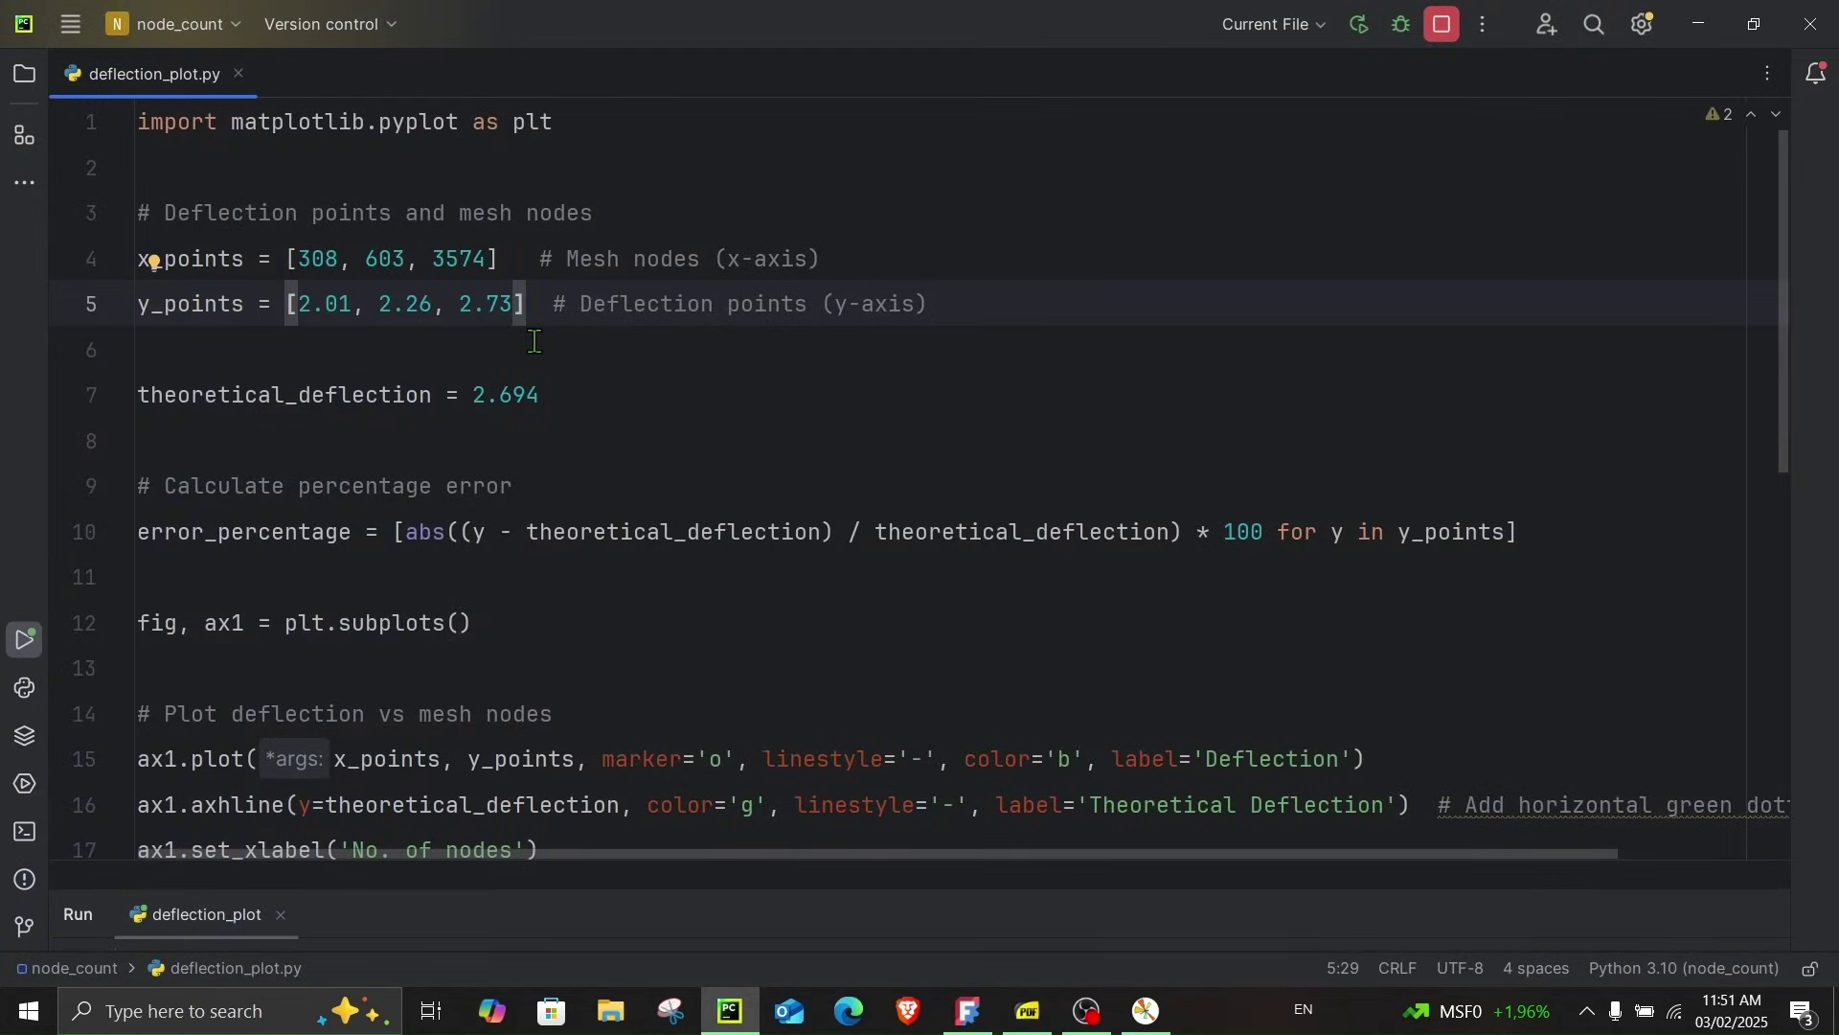
pyautogui.write(', 2.74')
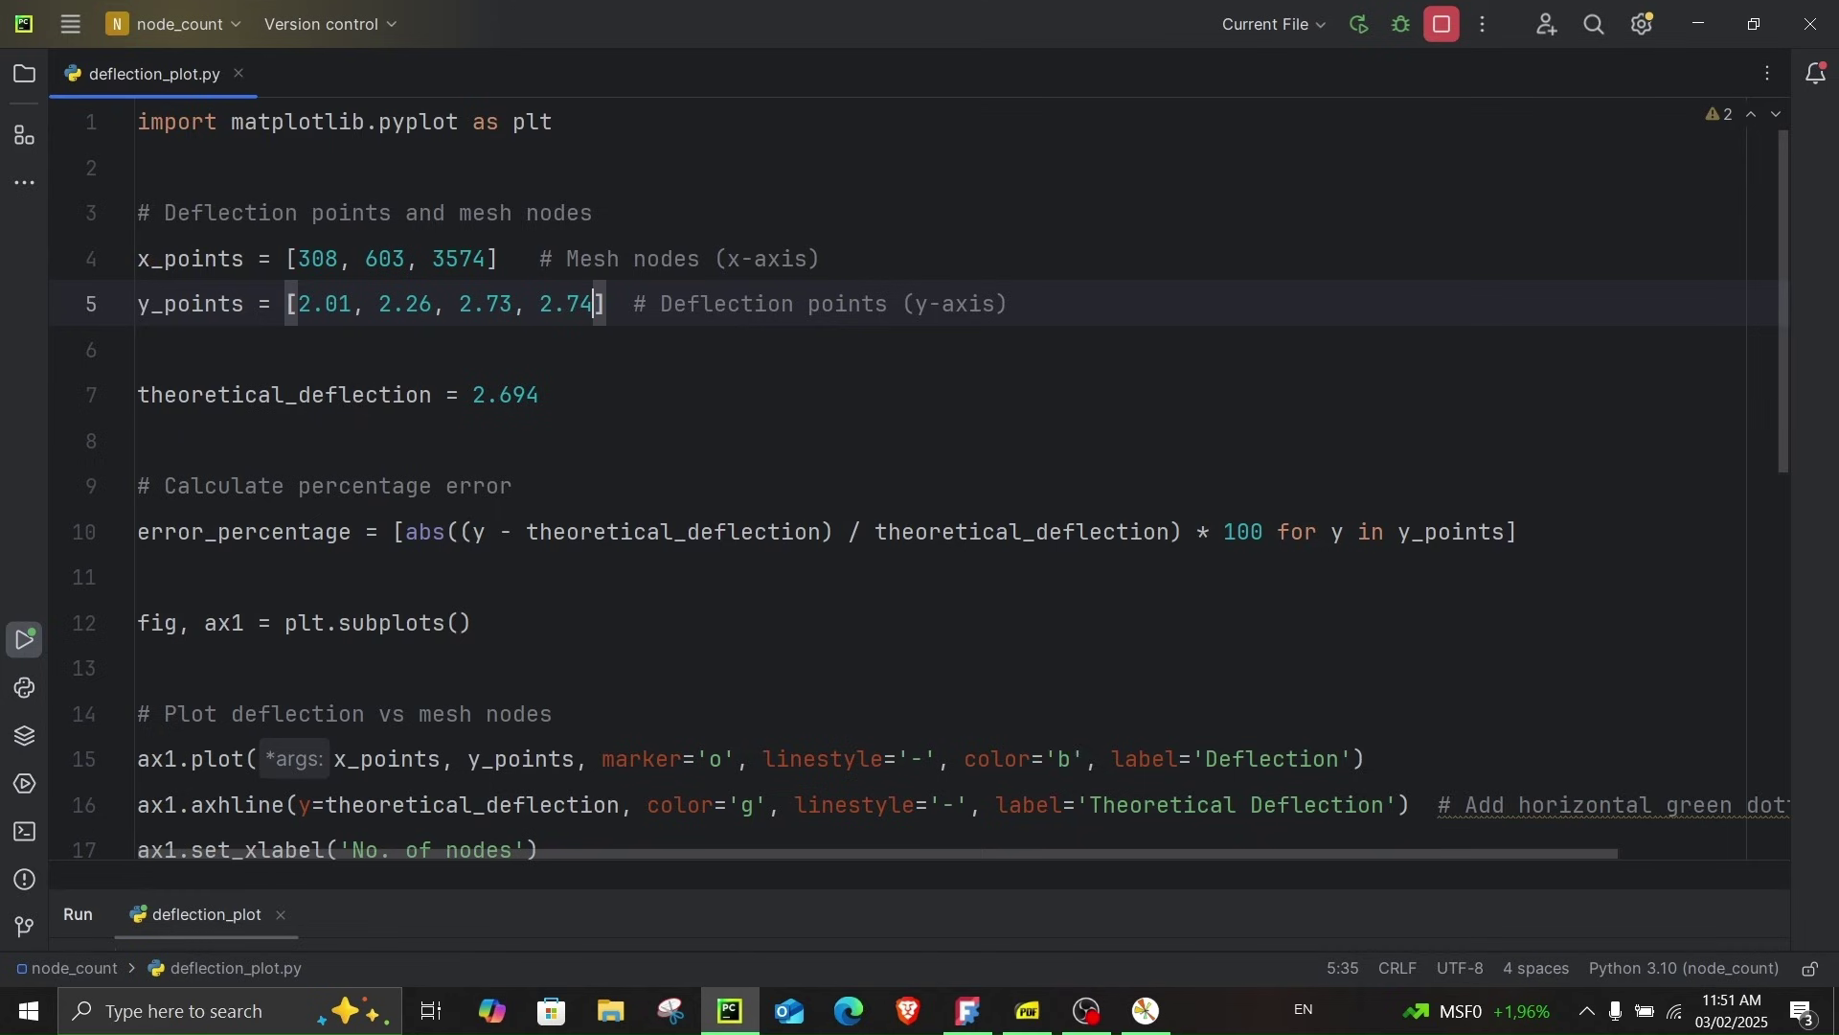
pyautogui.click(730, 1011)
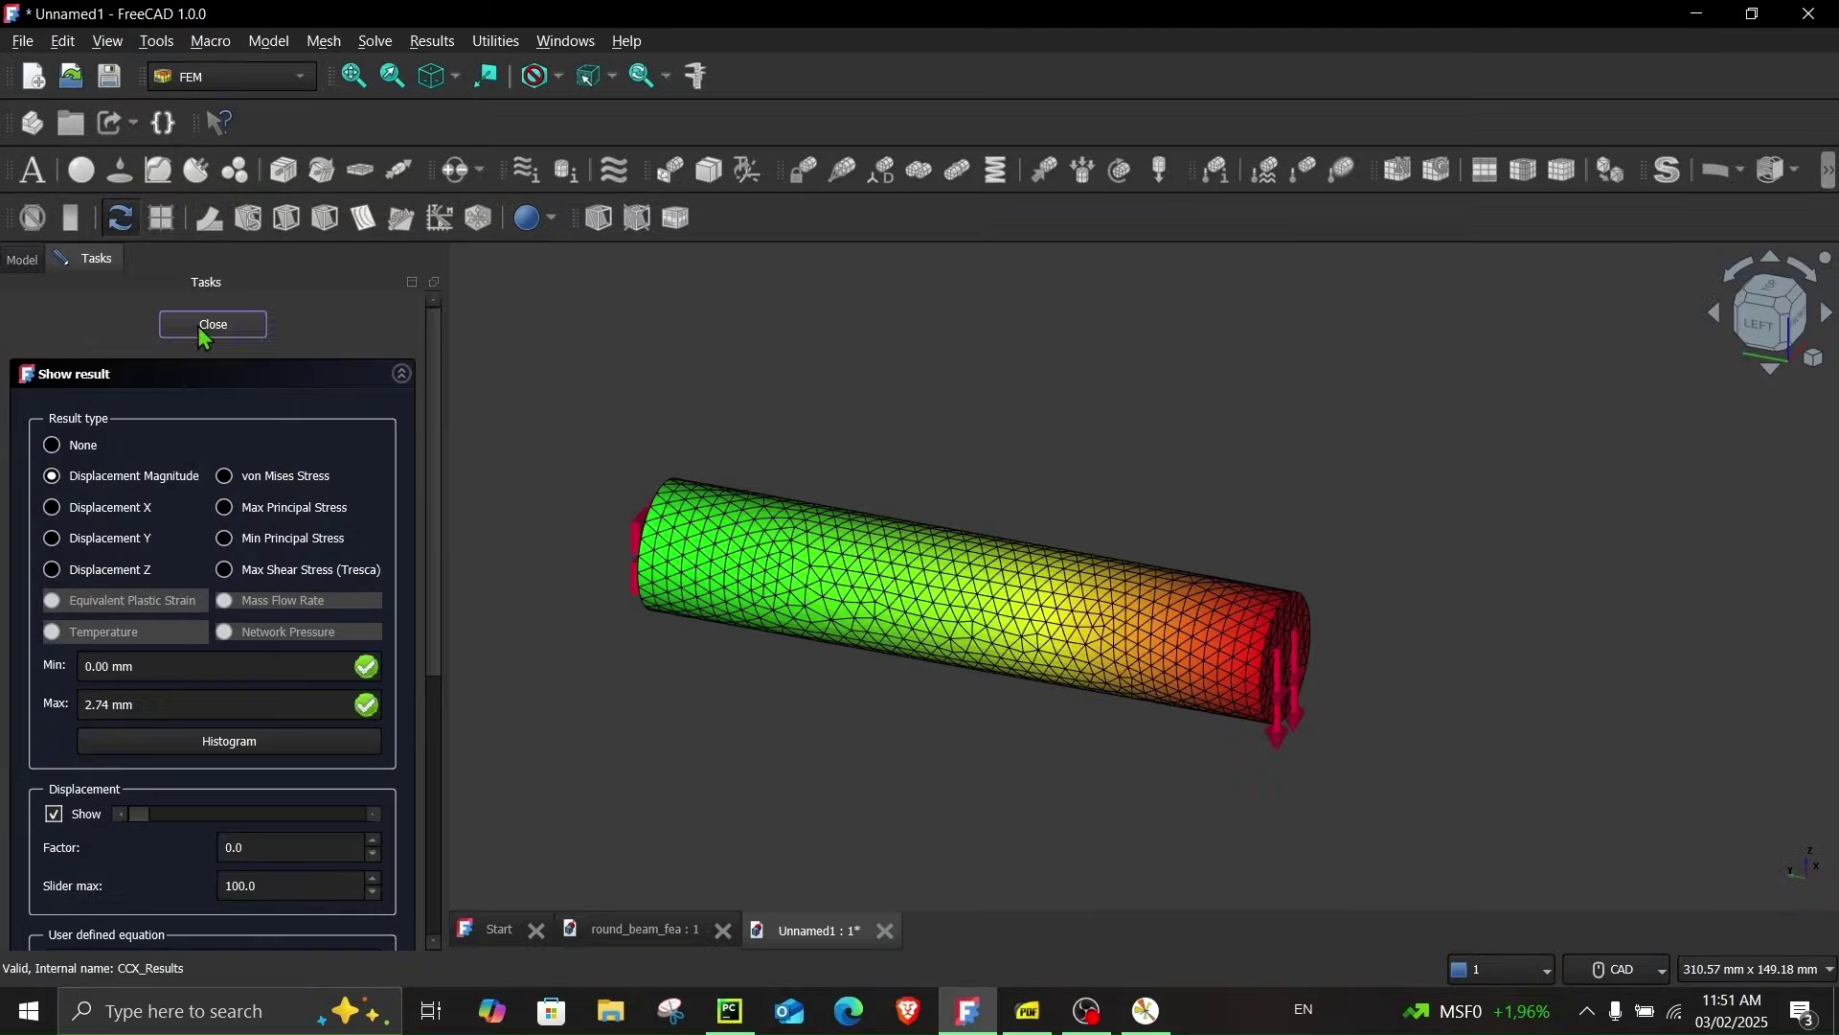
pyautogui.click(197, 326)
pyautogui.doubleClick(173, 529)
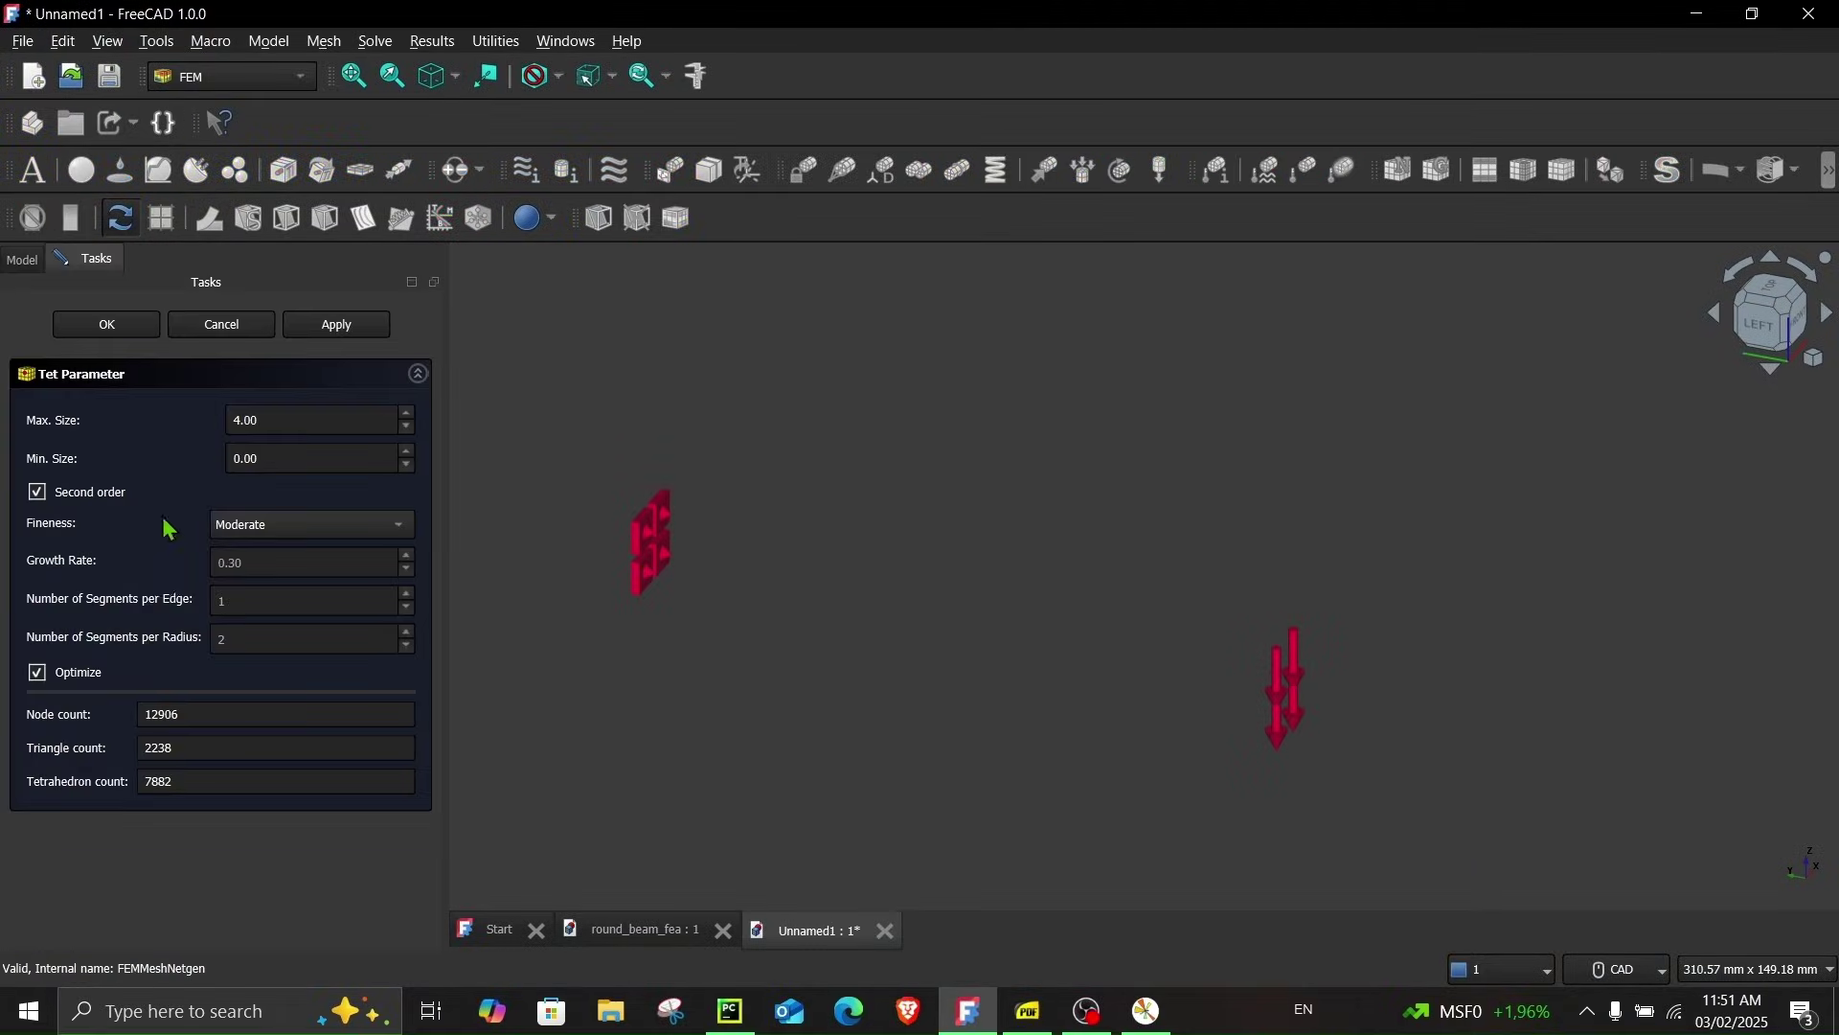
pyautogui.doubleClick(206, 715)
pyautogui.hotkey('ctrl', 'c')
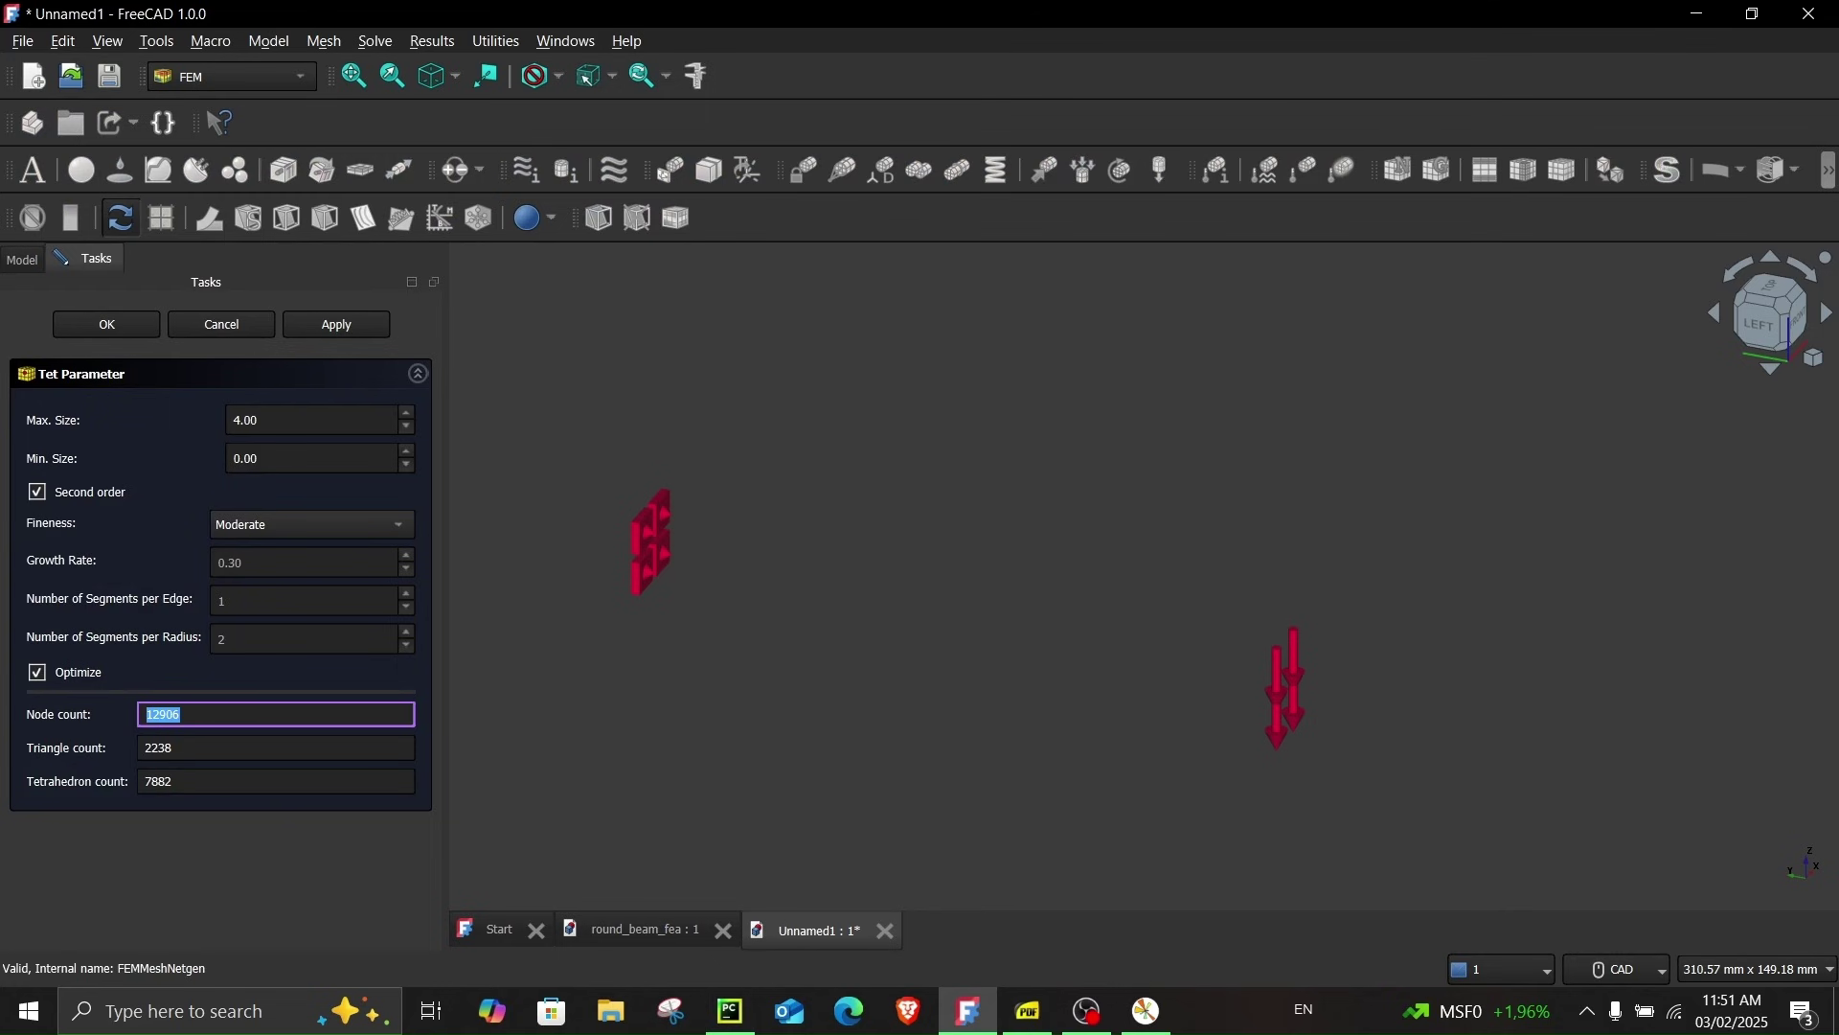
# Paste 12906 into x_points after 3574, then stop and rerun the plot script
pyautogui.click(730, 1011)
pyautogui.click(485, 261)
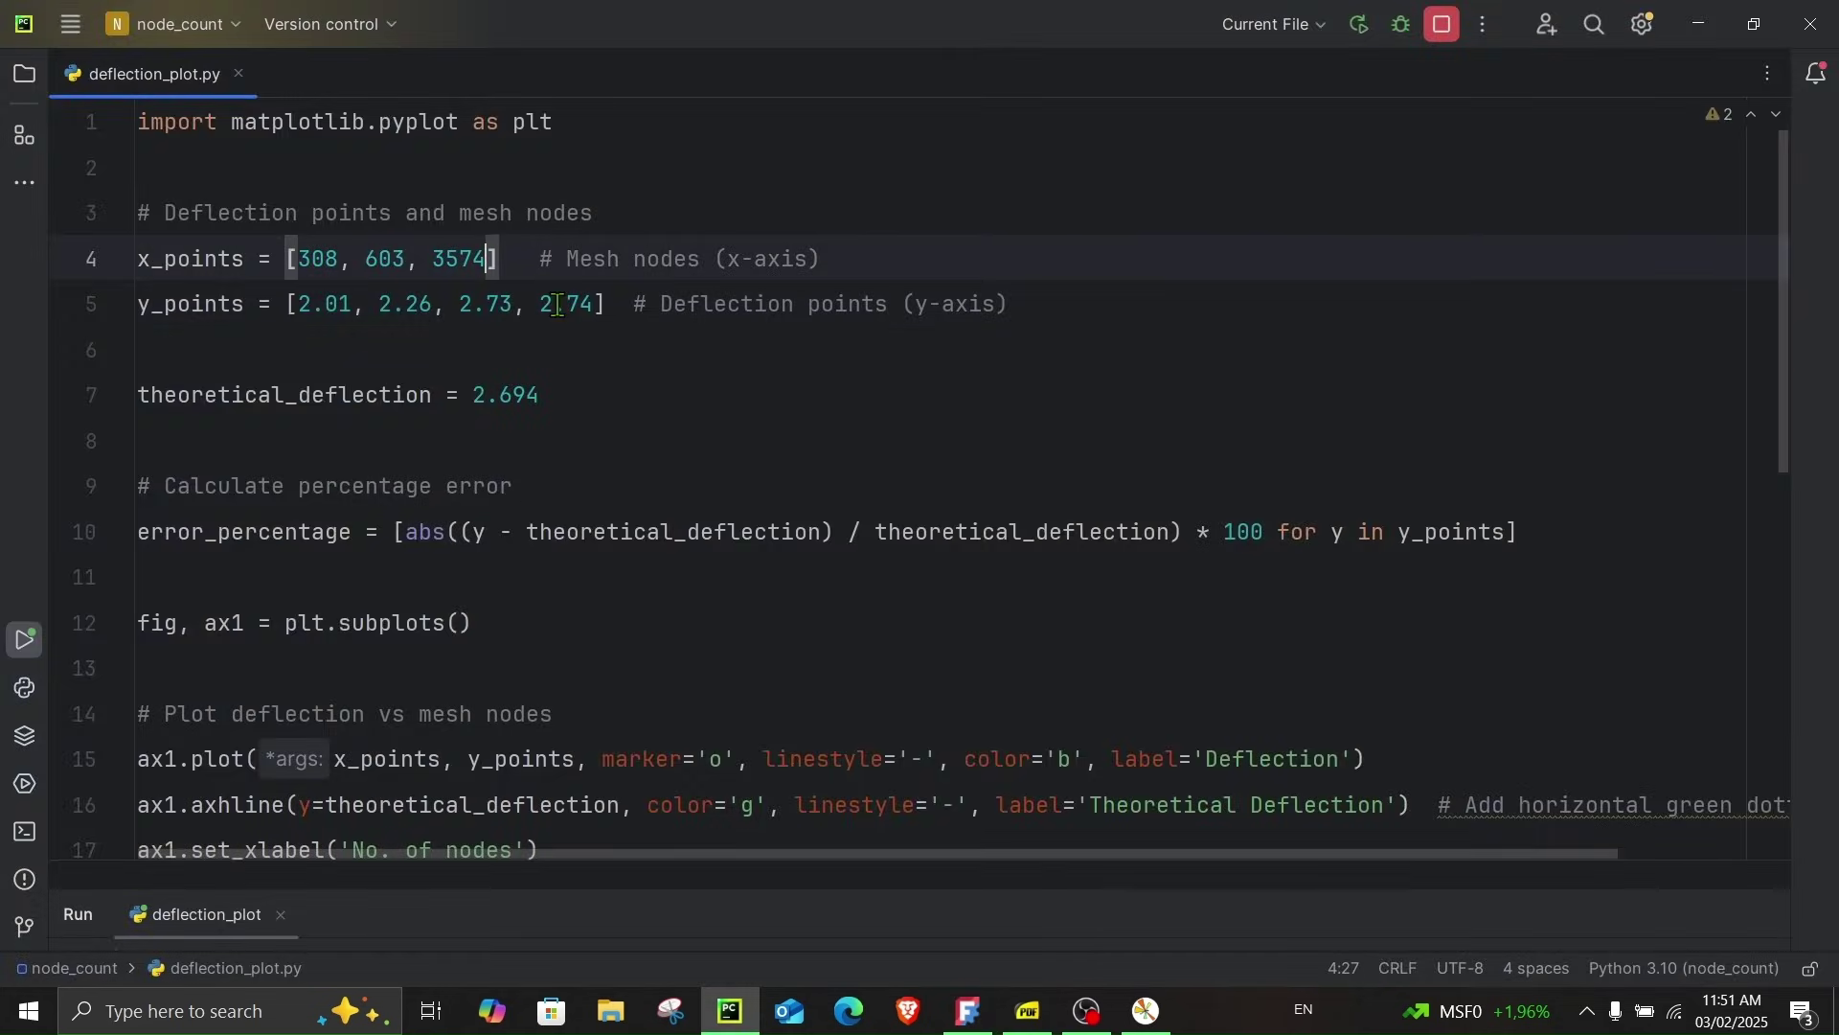
pyautogui.write(',')
pyautogui.hotkey('ctrl', 'v')
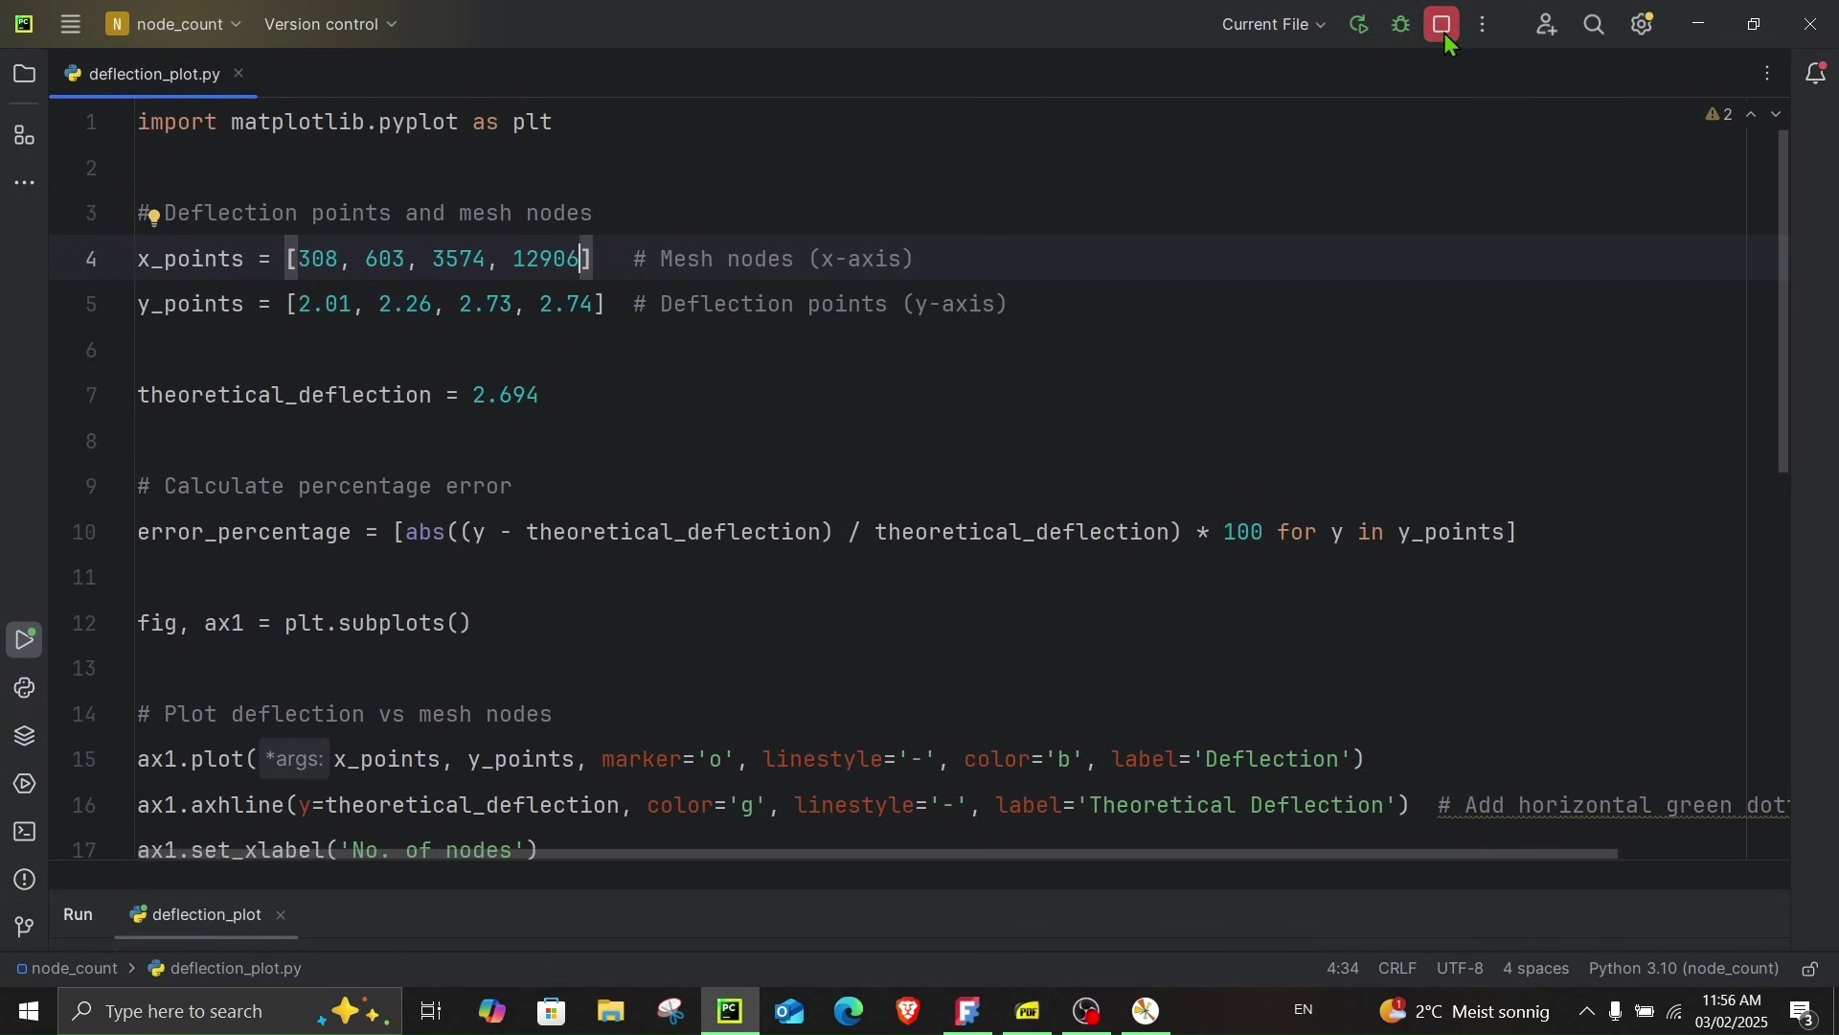
pyautogui.click(1443, 29)
pyautogui.click(1353, 39)
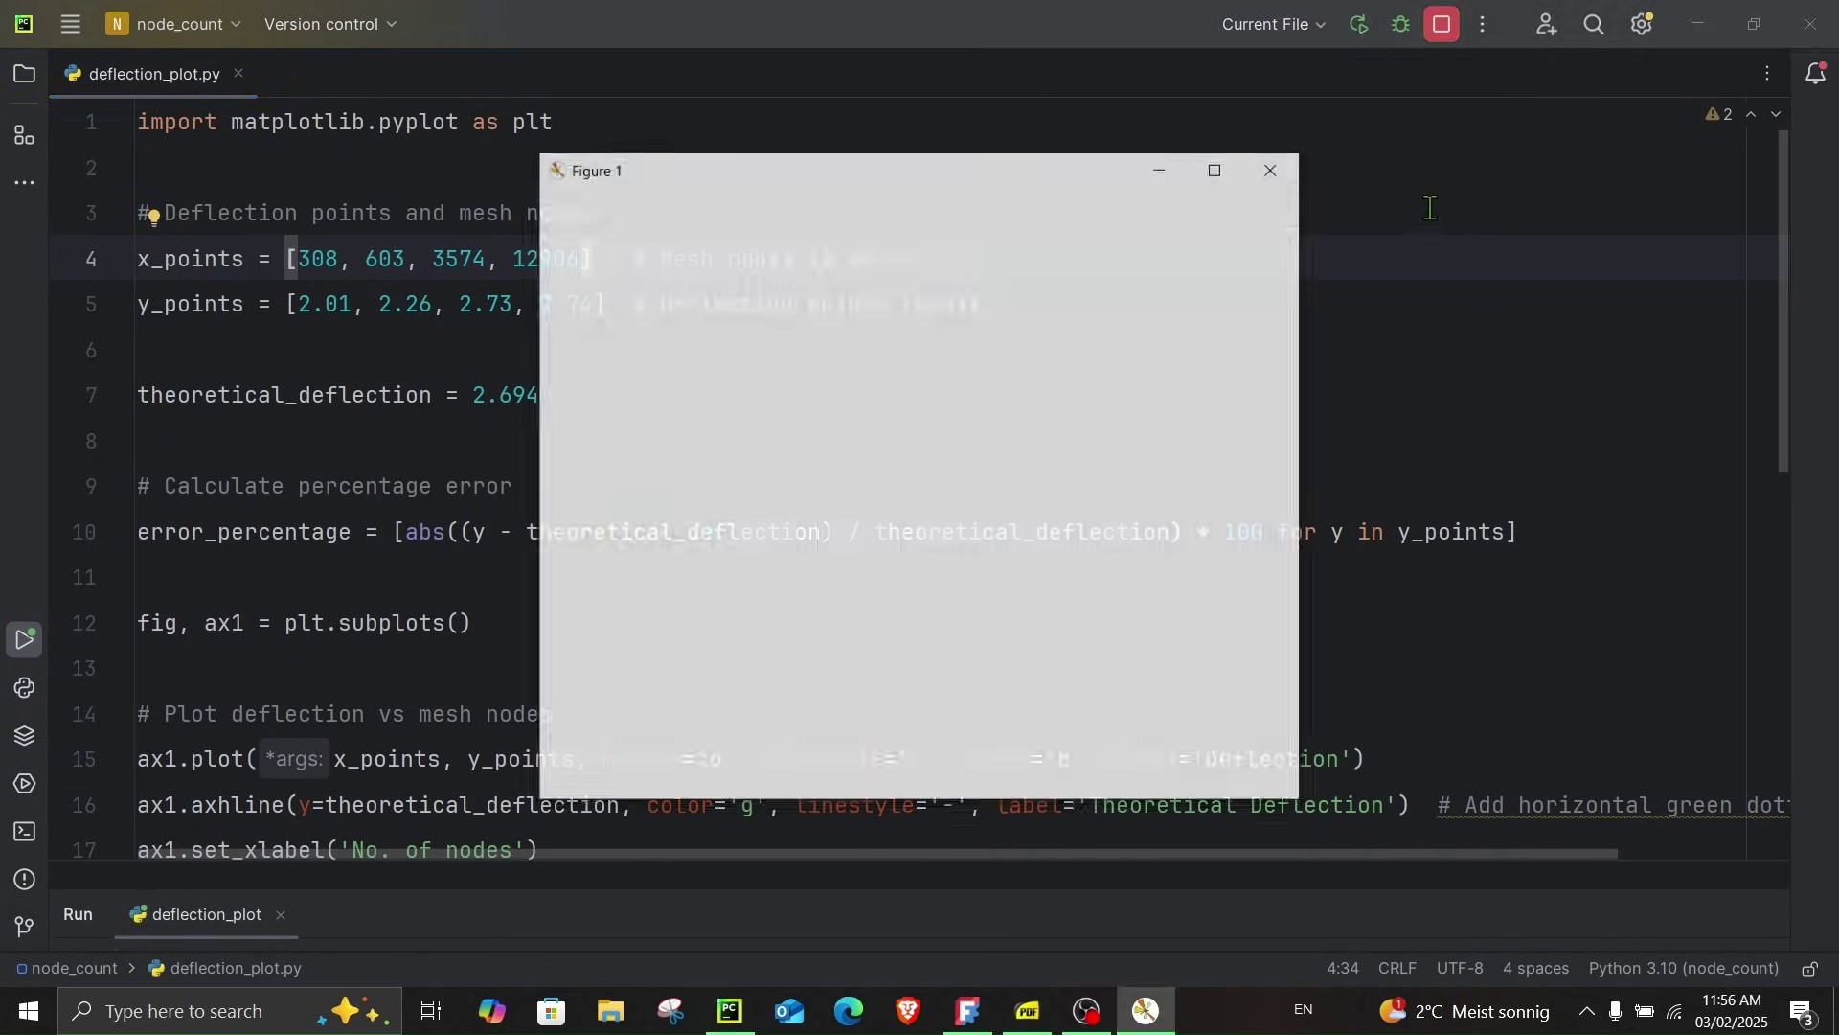
pyautogui.click(1215, 171)
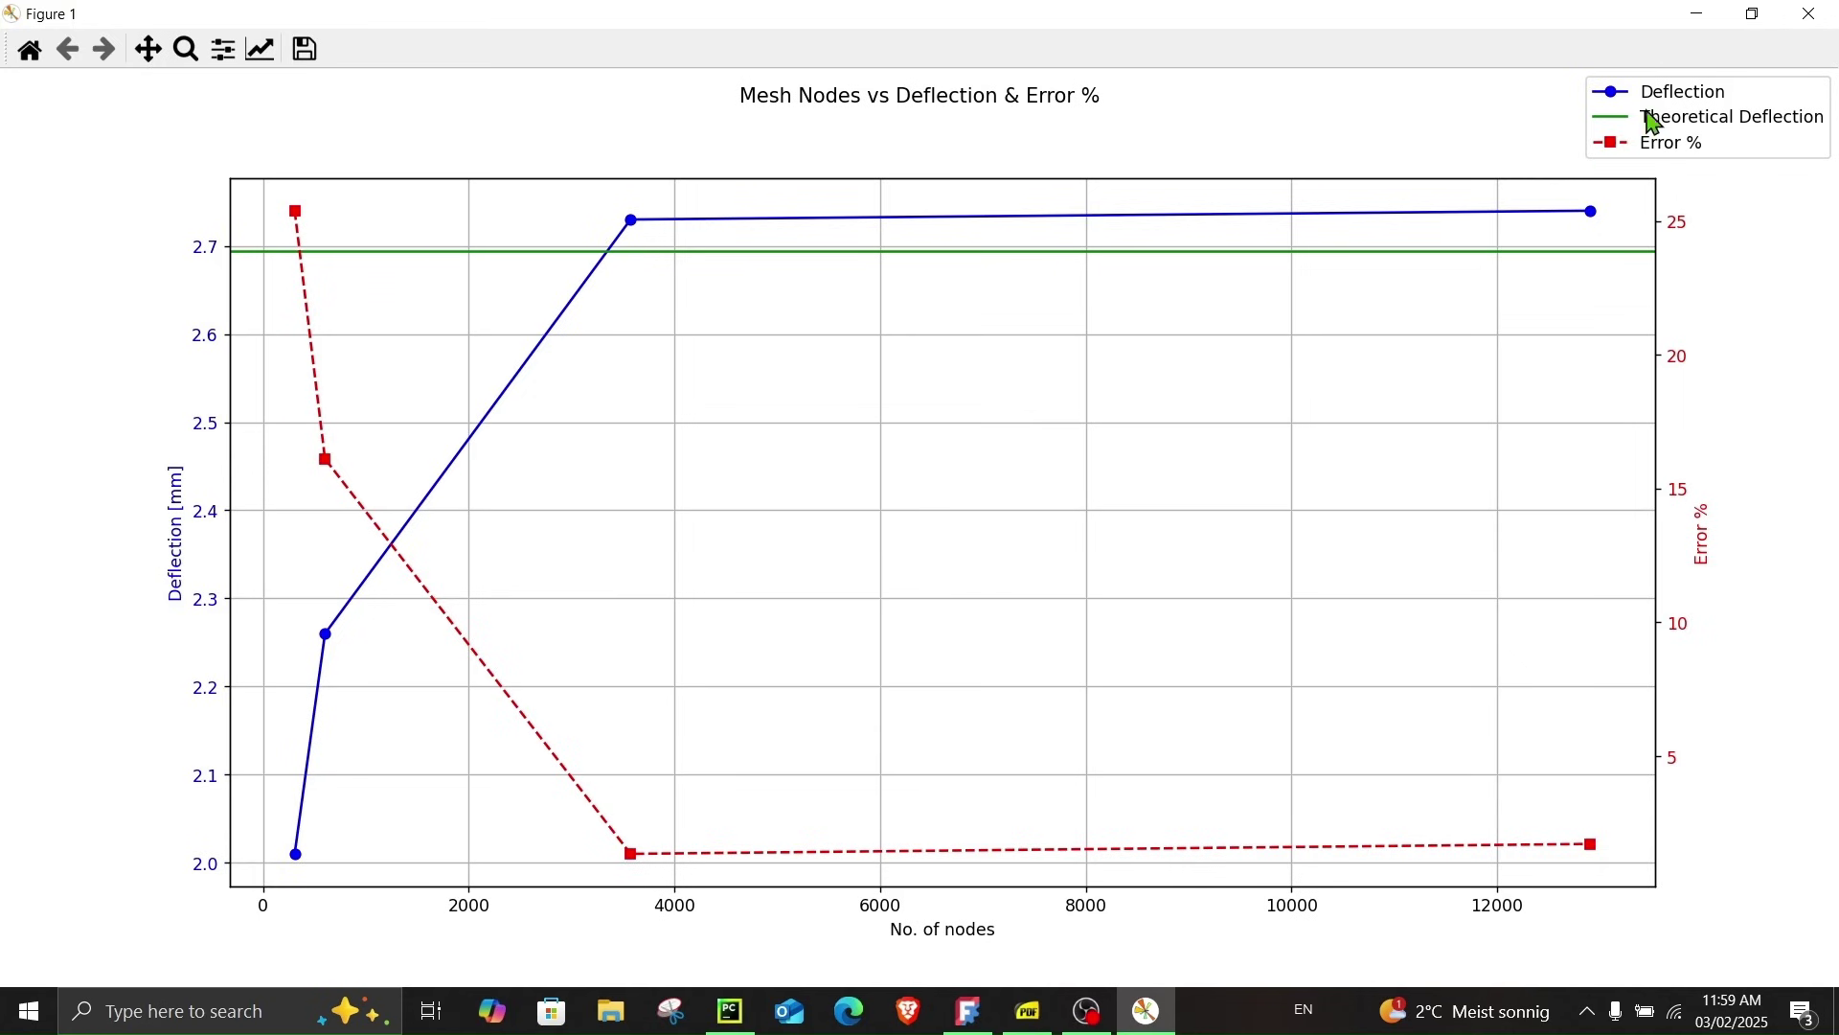
# Close Figure 1, cancel the unchanged Tet Parameter panel, and show the FEMMeshNetgen mesh
pyautogui.click(1809, 14)
pyautogui.click(971, 1011)
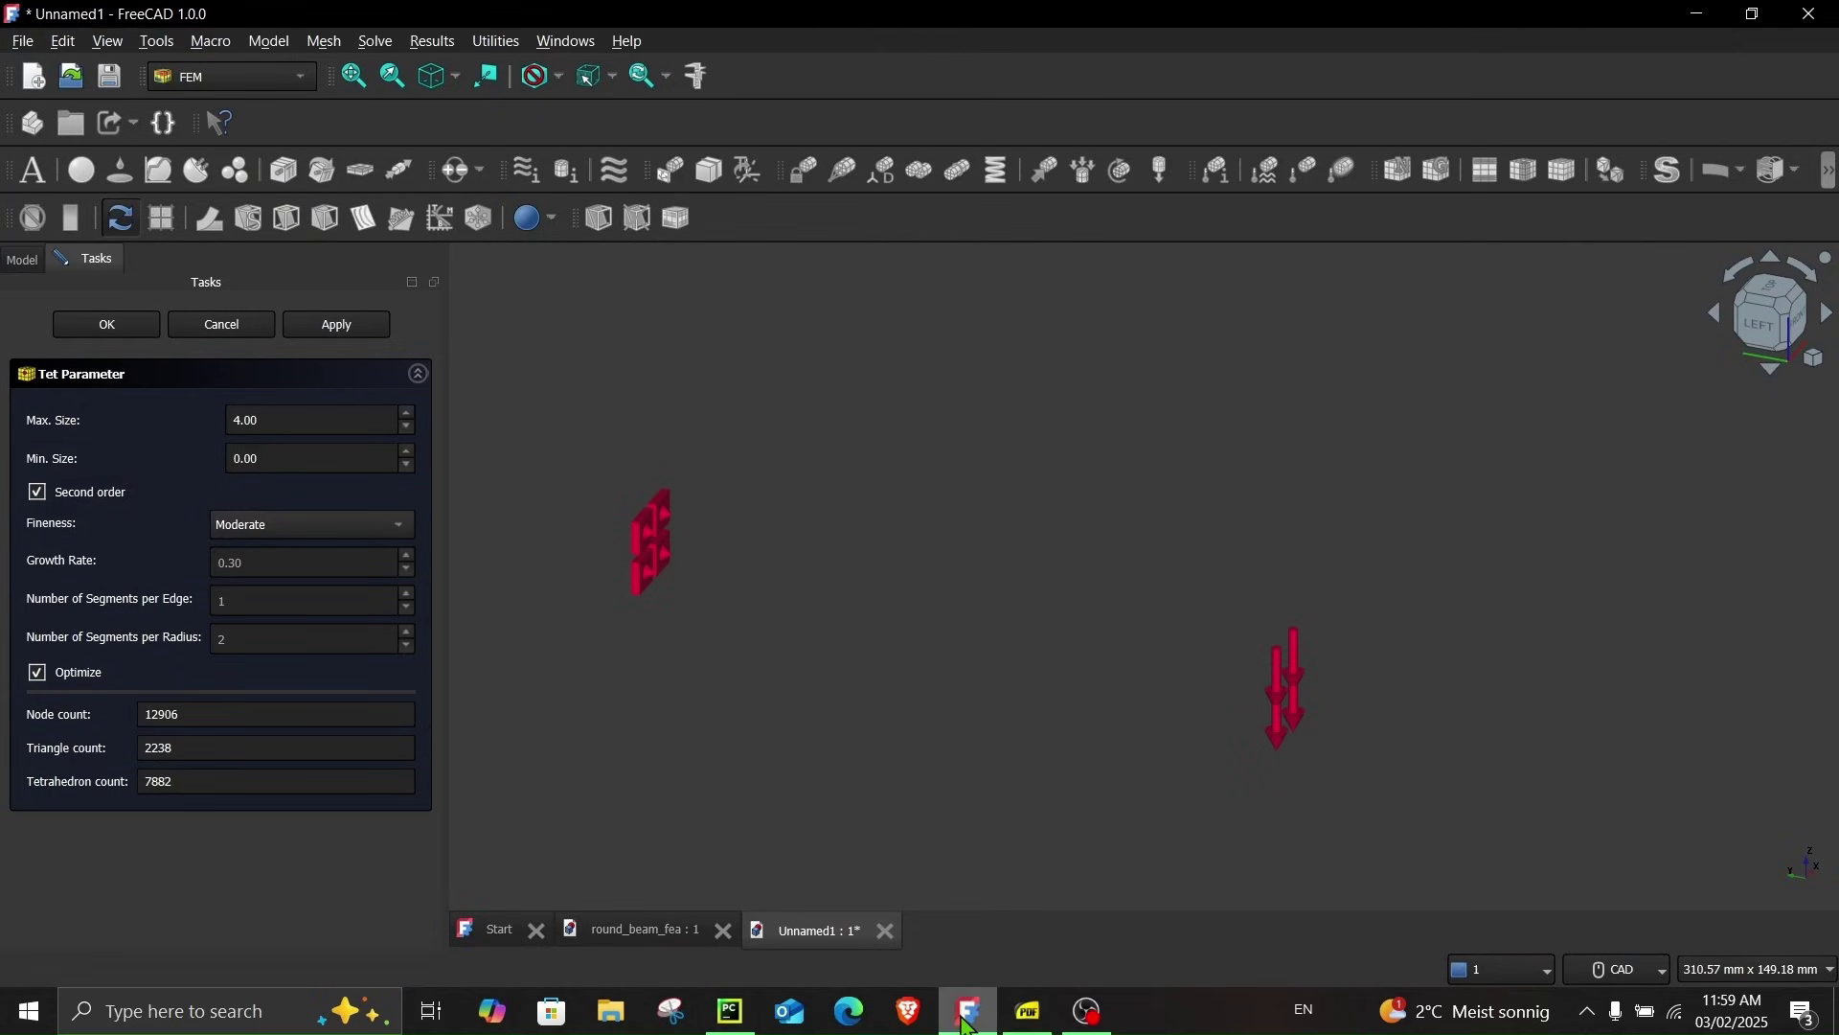
pyautogui.click(223, 326)
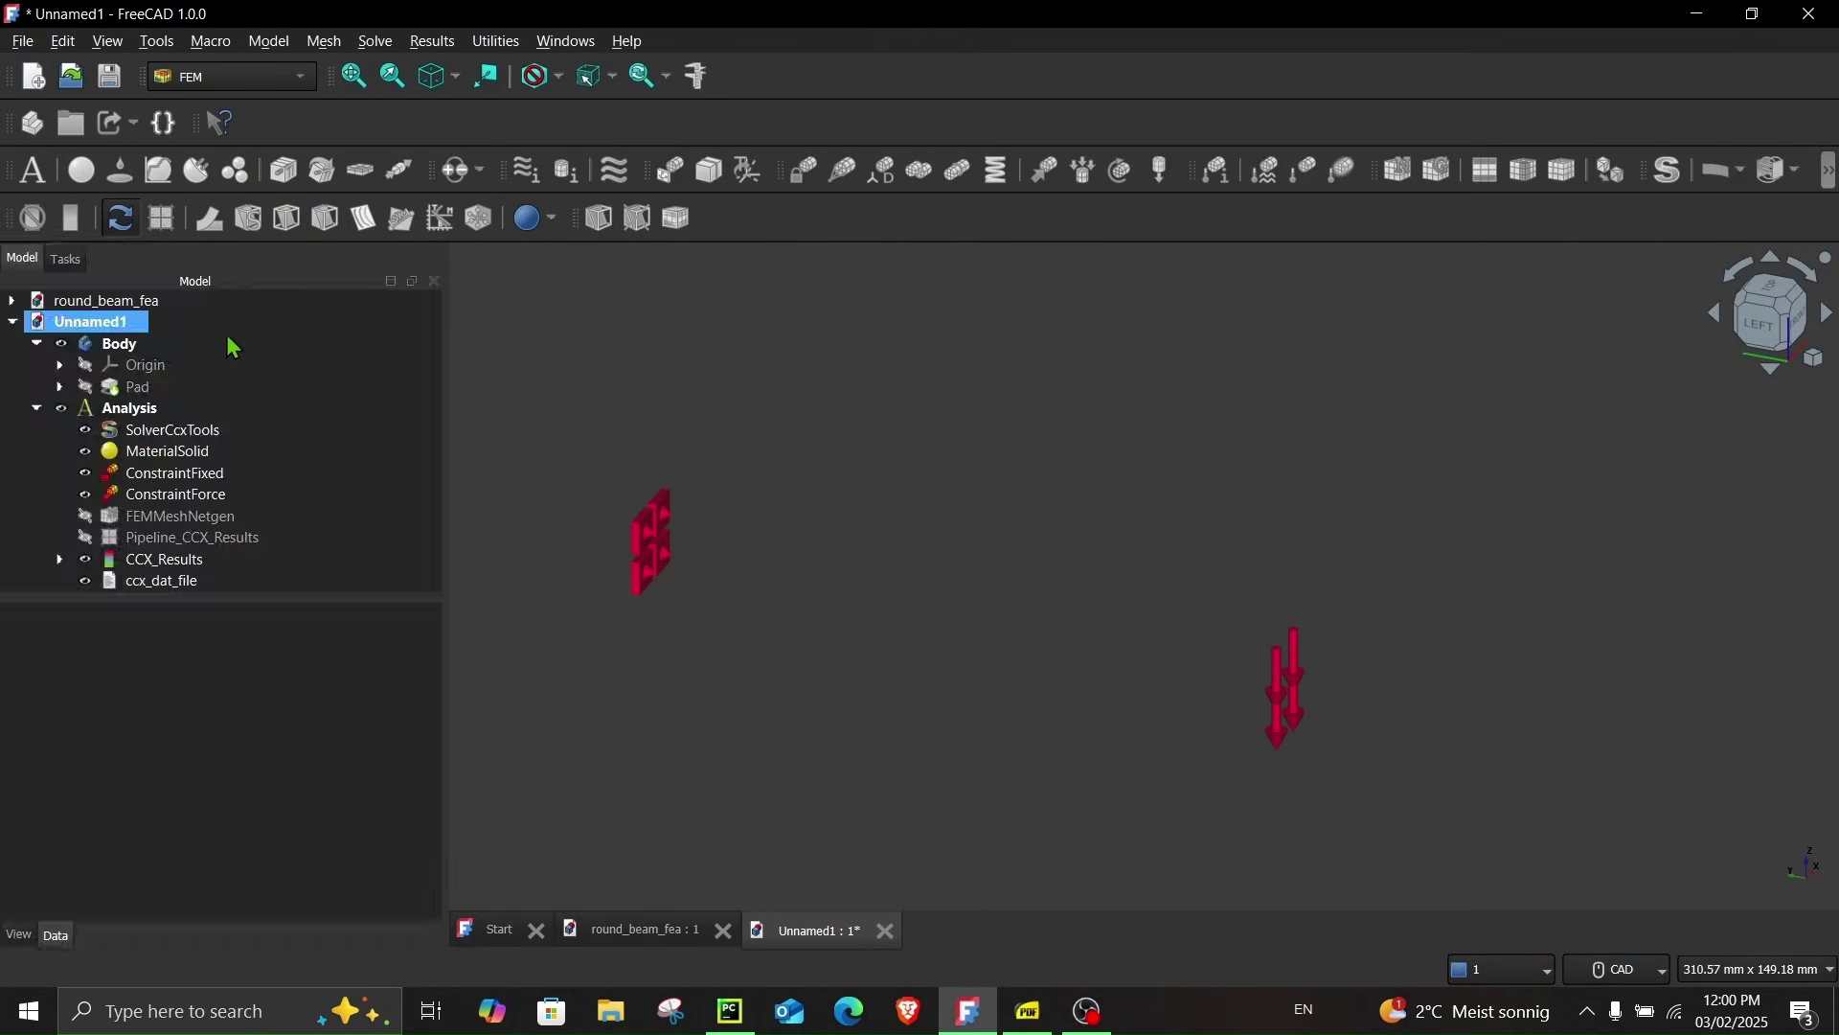
pyautogui.click(125, 515)
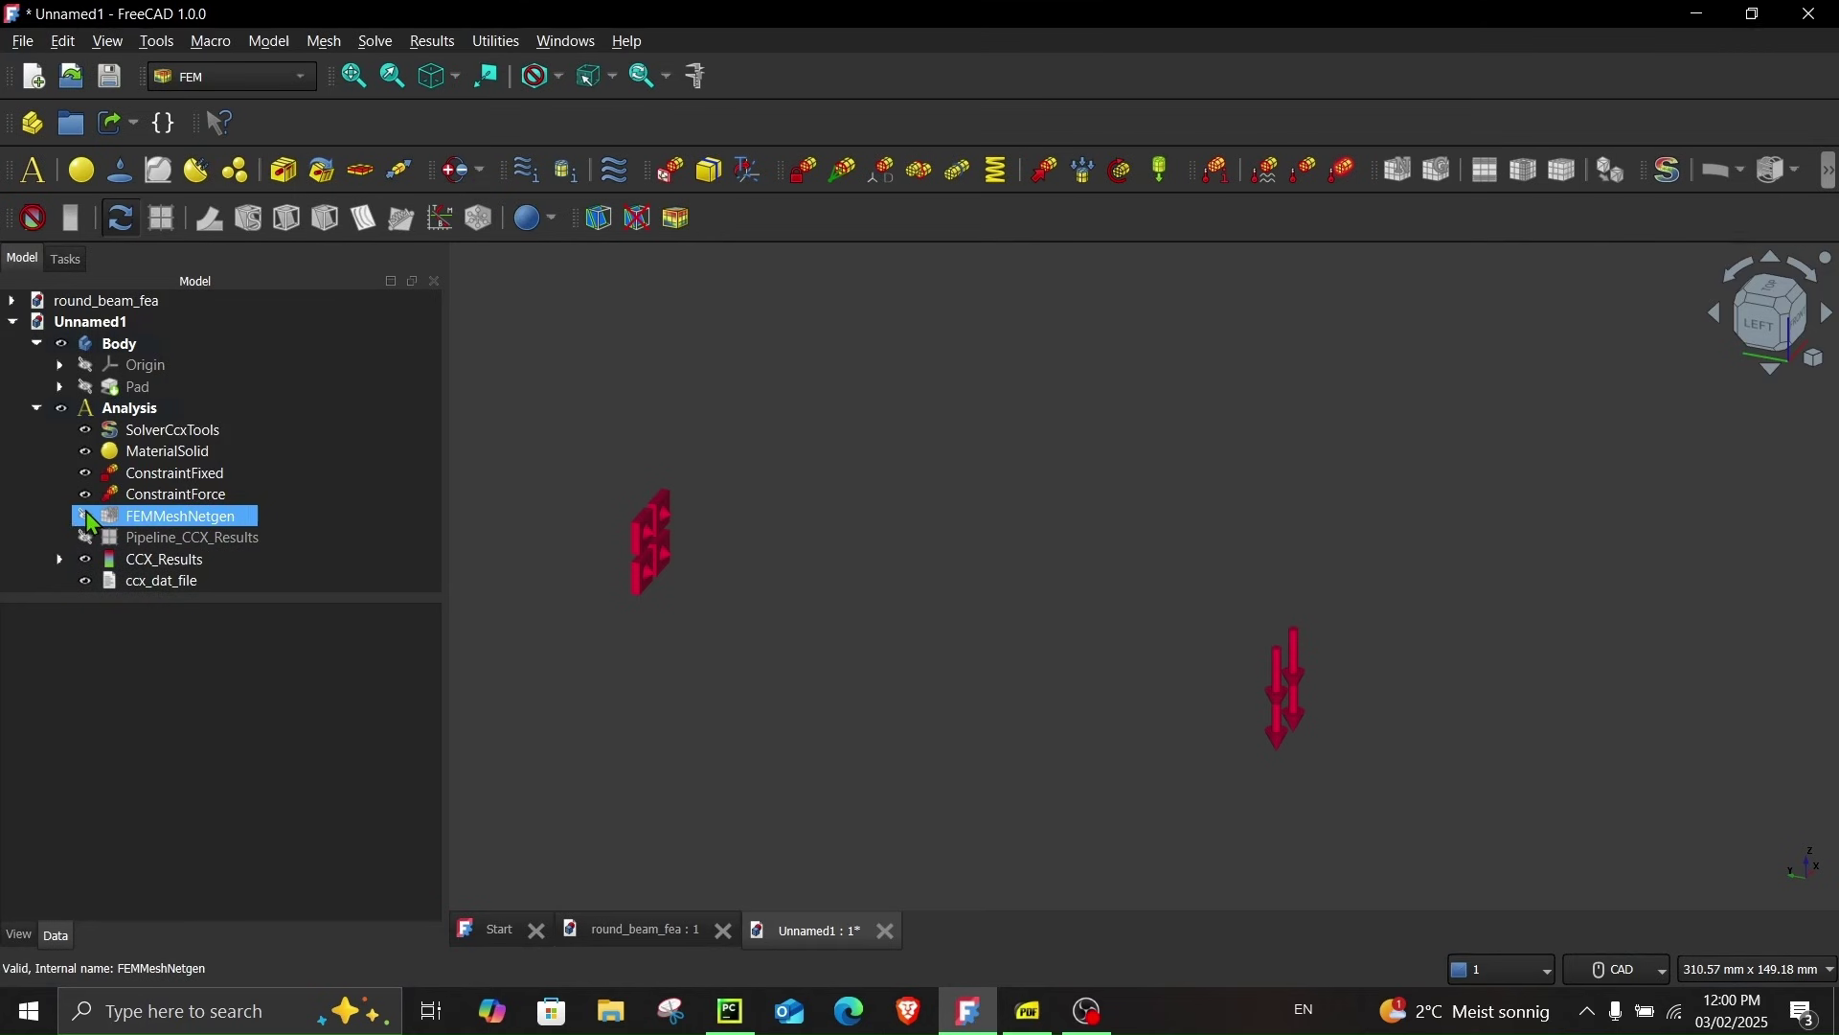
pyautogui.click(84, 516)
pyautogui.click(611, 728)
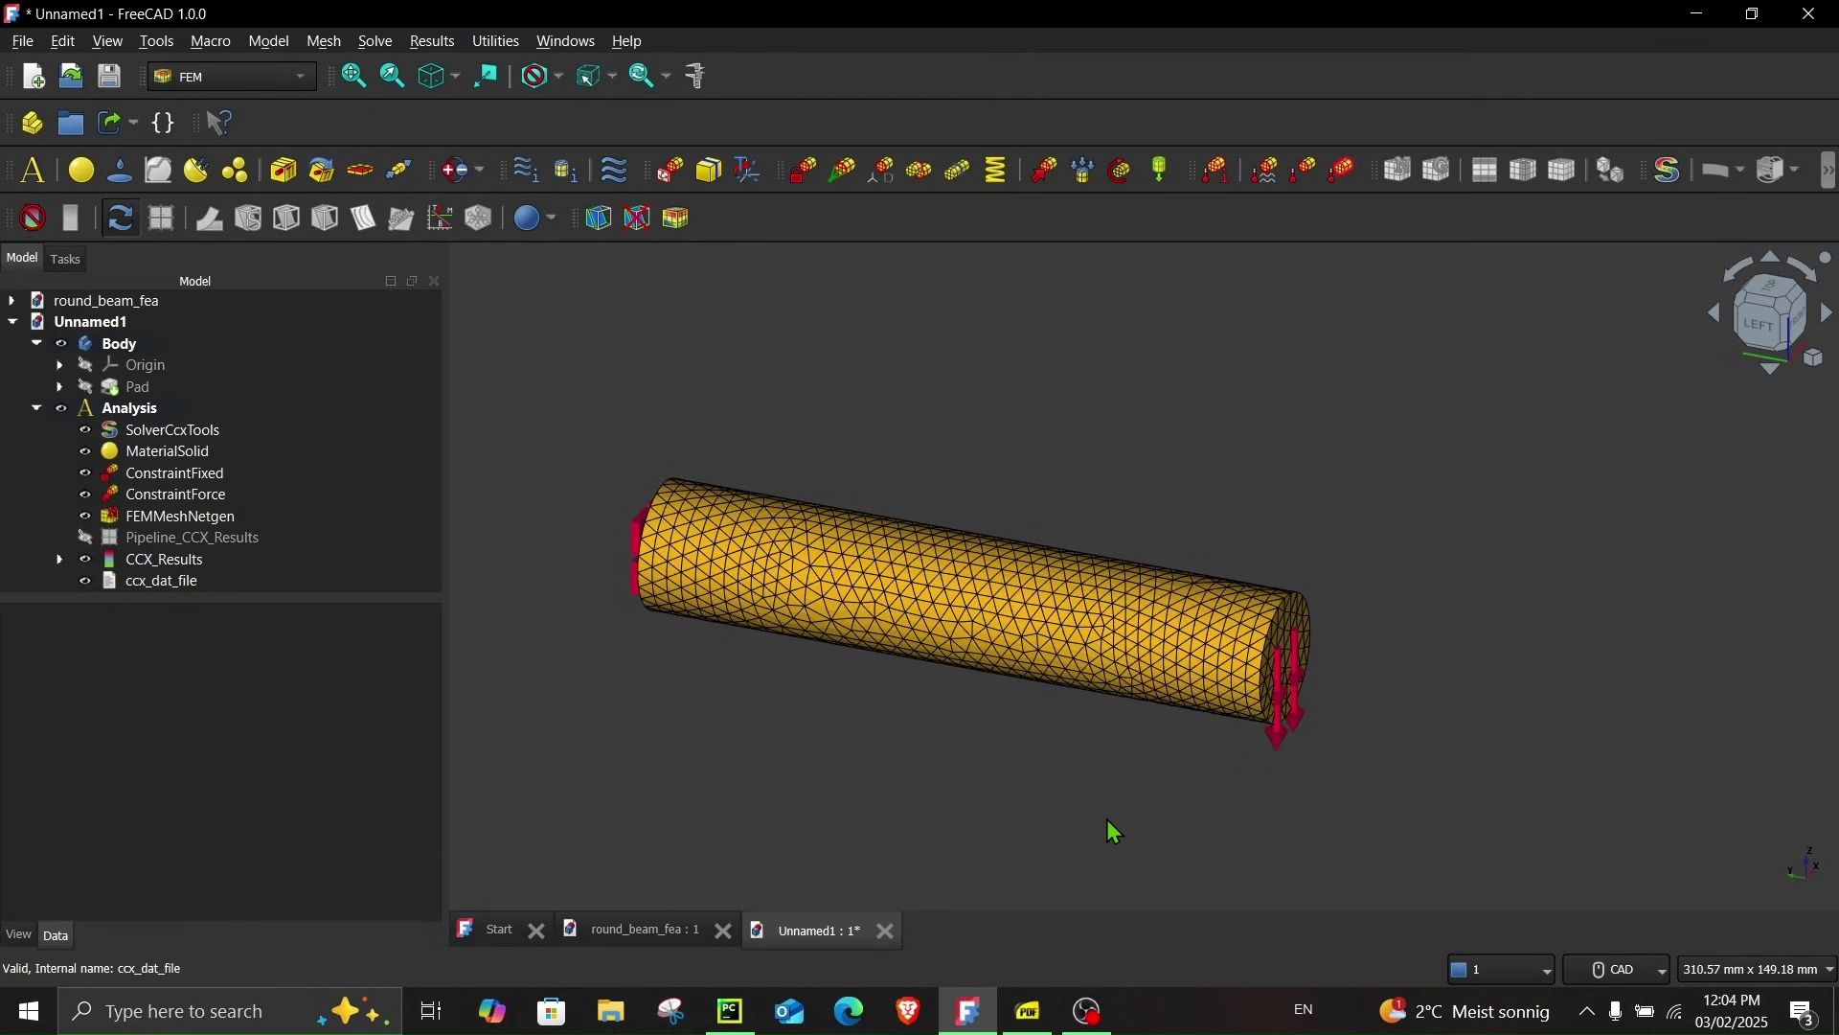
# Scroll to the last tutorial slide in SumatraPDF and follow its buymeacoffee donation link
pyautogui.click(1028, 1012)
pyautogui.scroll(-3, 1033, 787)
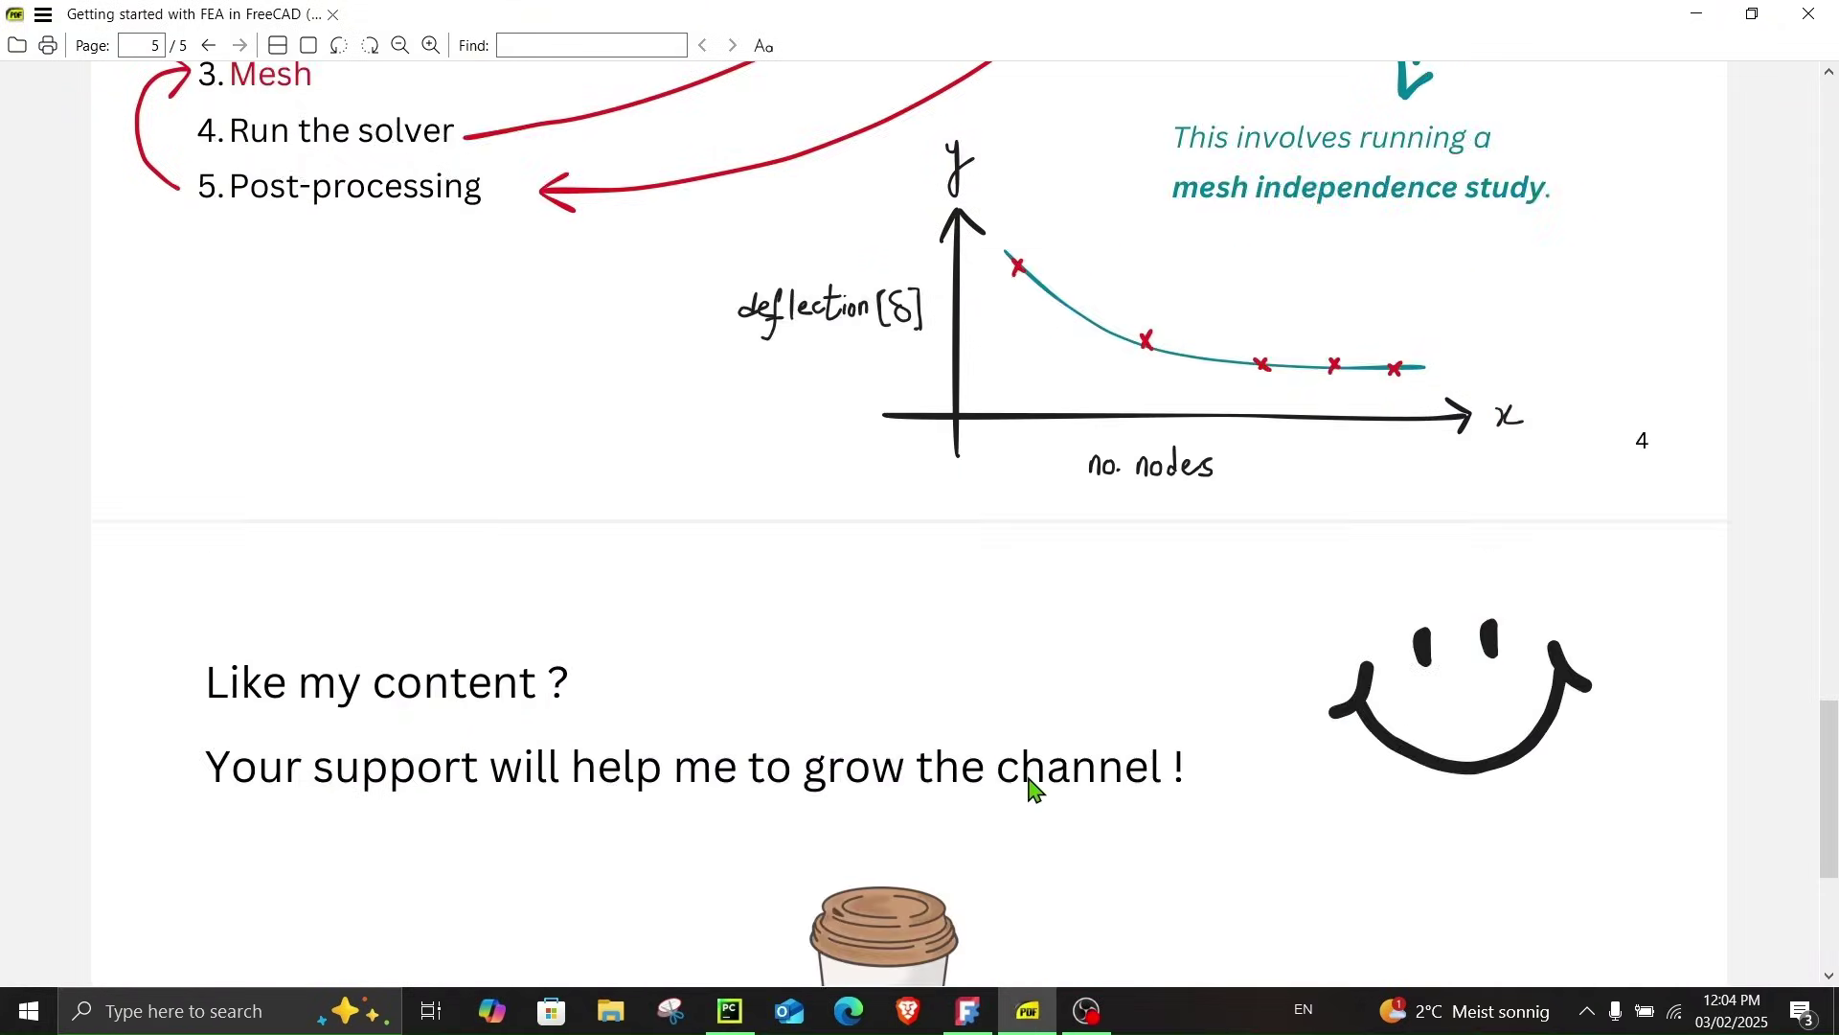
pyautogui.scroll(-5, 1033, 788)
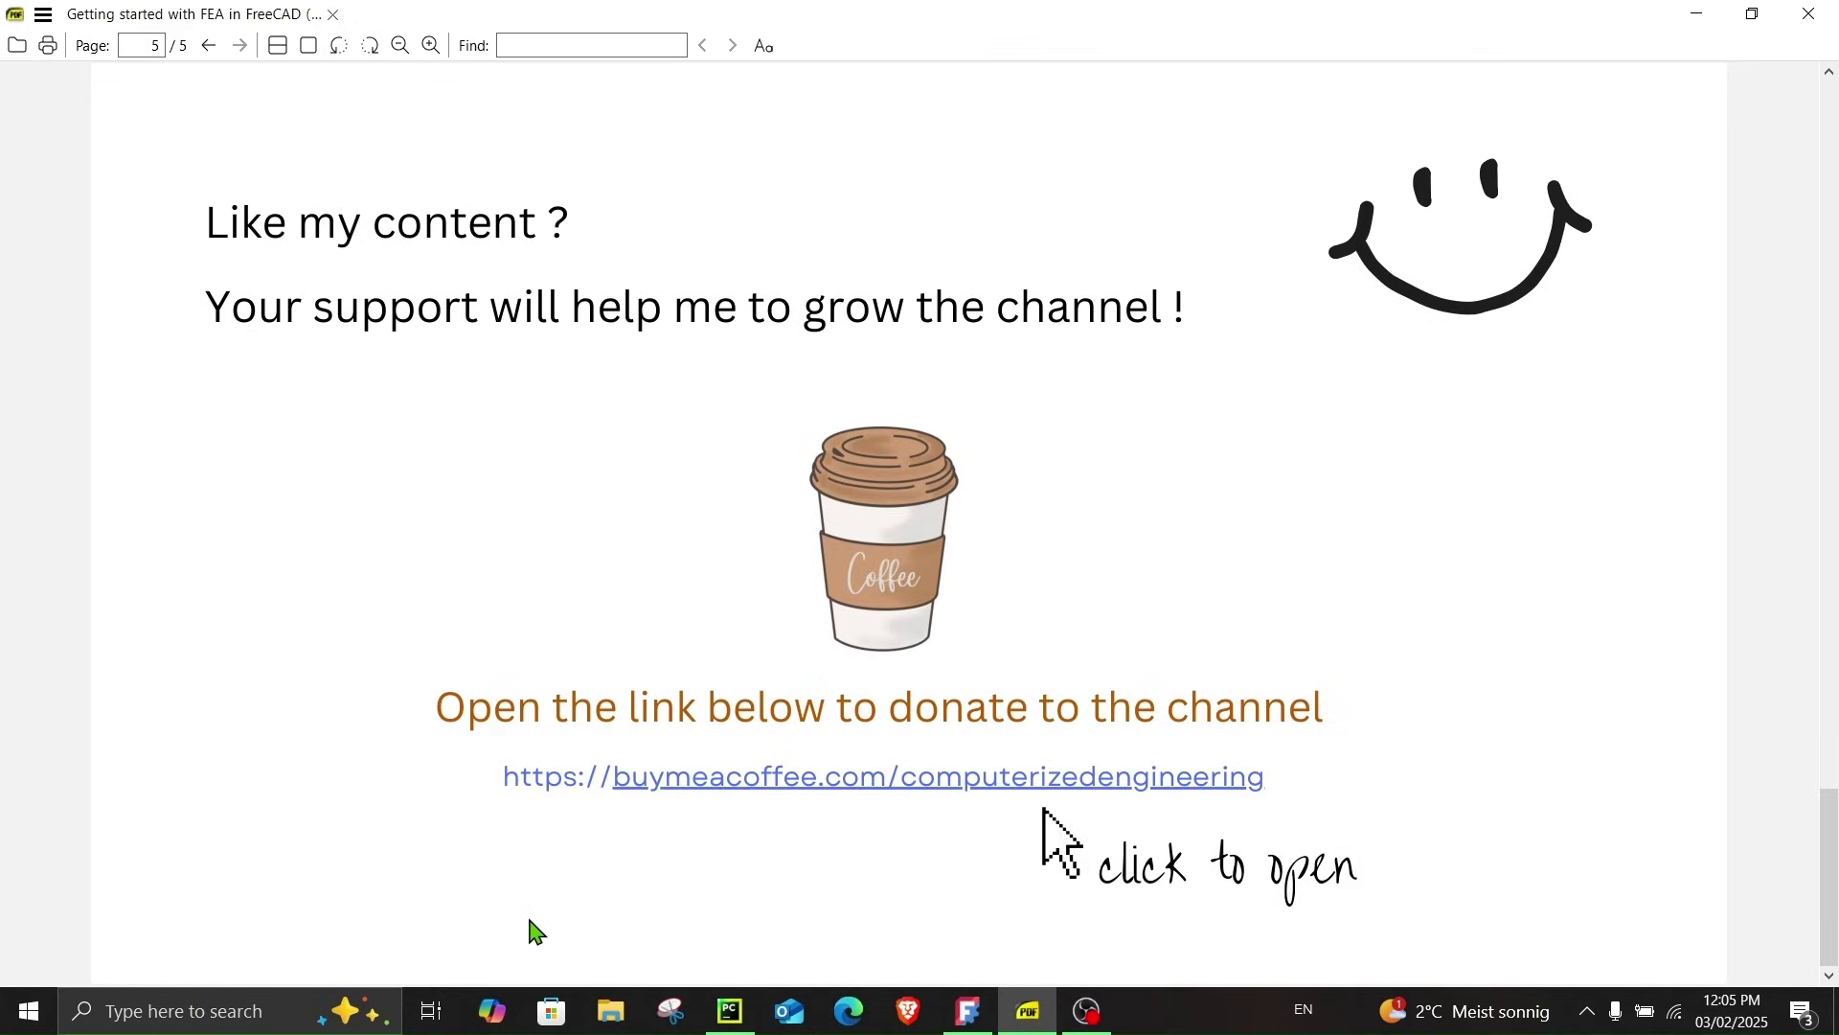
pyautogui.click(807, 789)
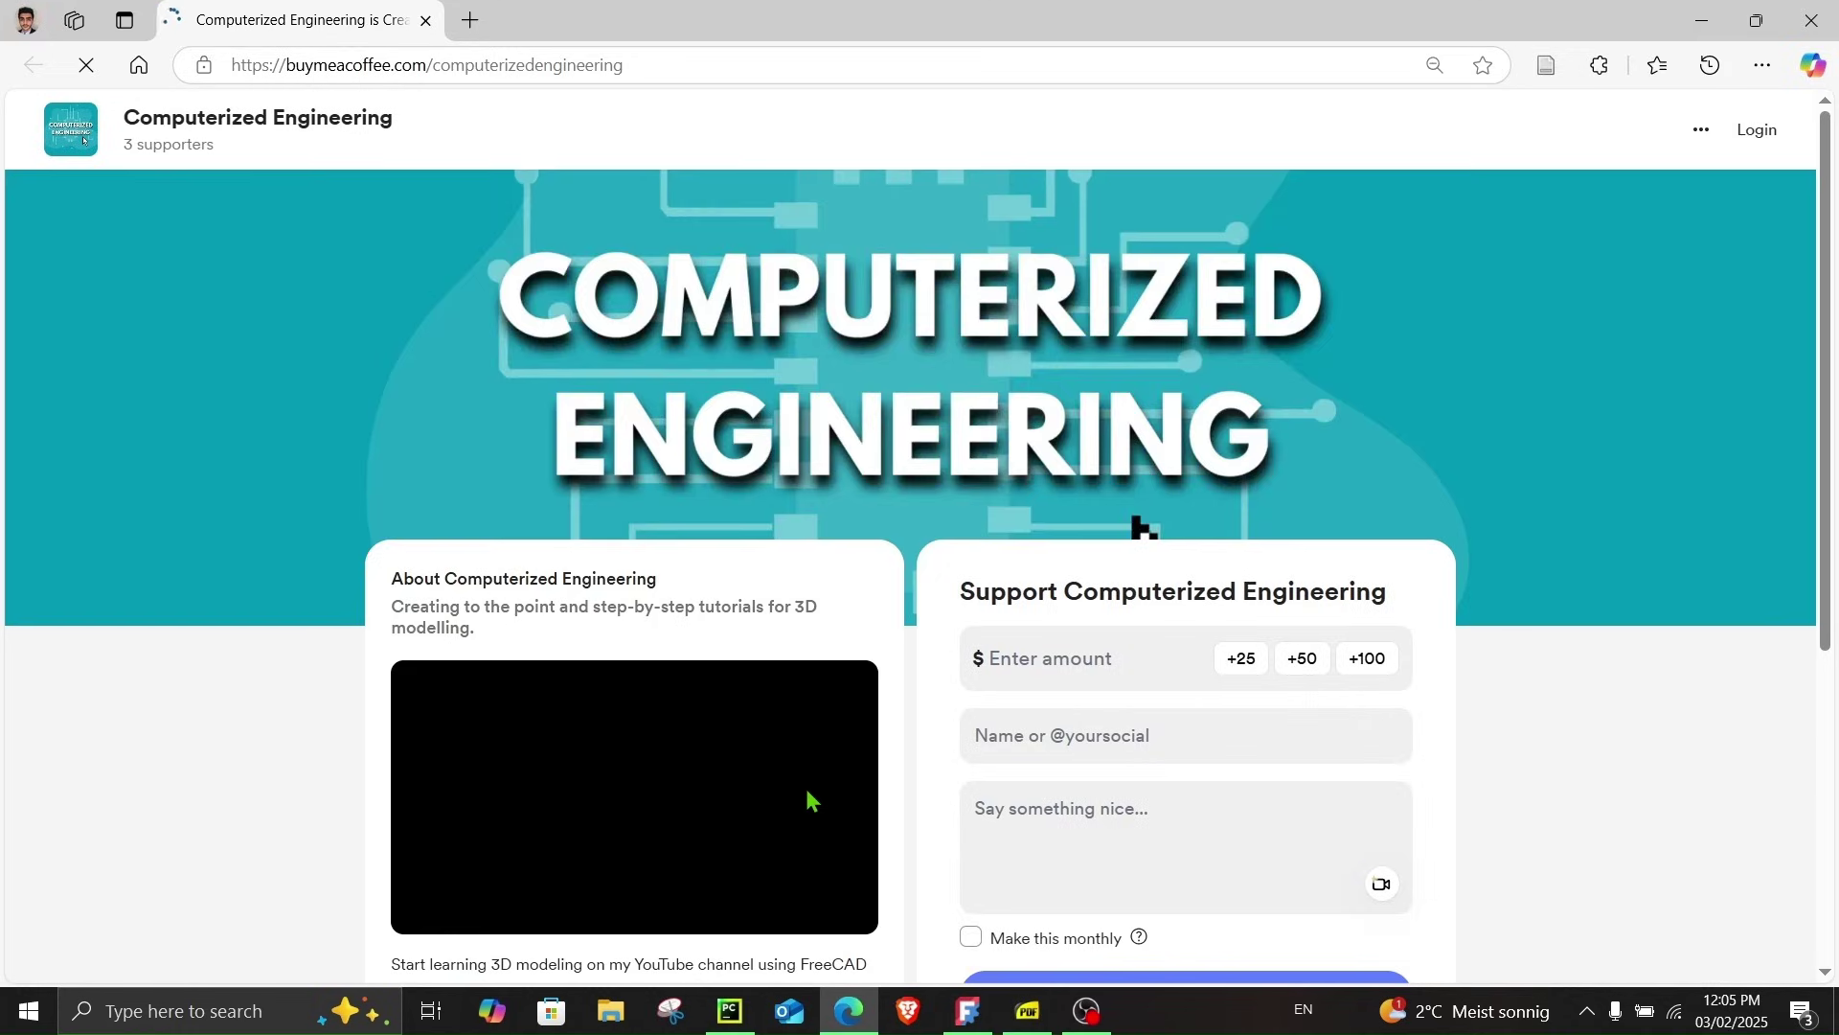
# Look over the Buy Me a Coffee support page in Edge, then return to FreeCAD
pyautogui.scroll(-3, 807, 793)
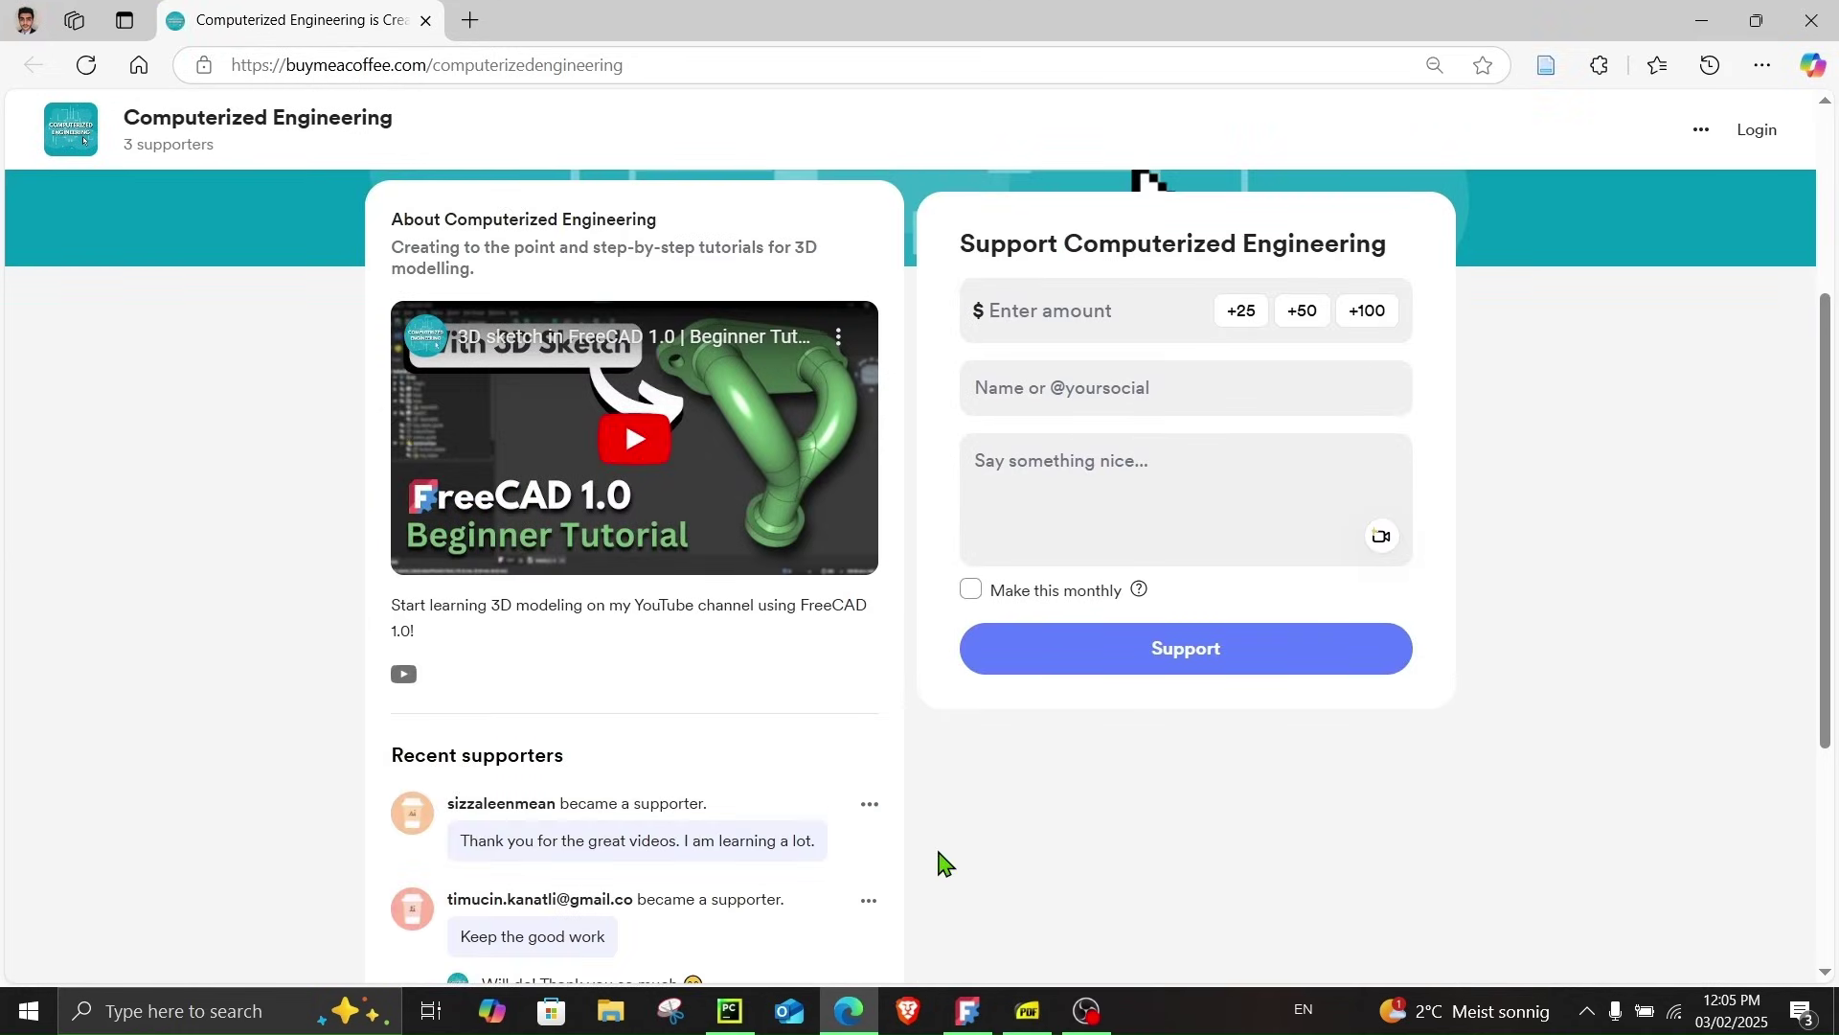
pyautogui.scroll(1, 987, 911)
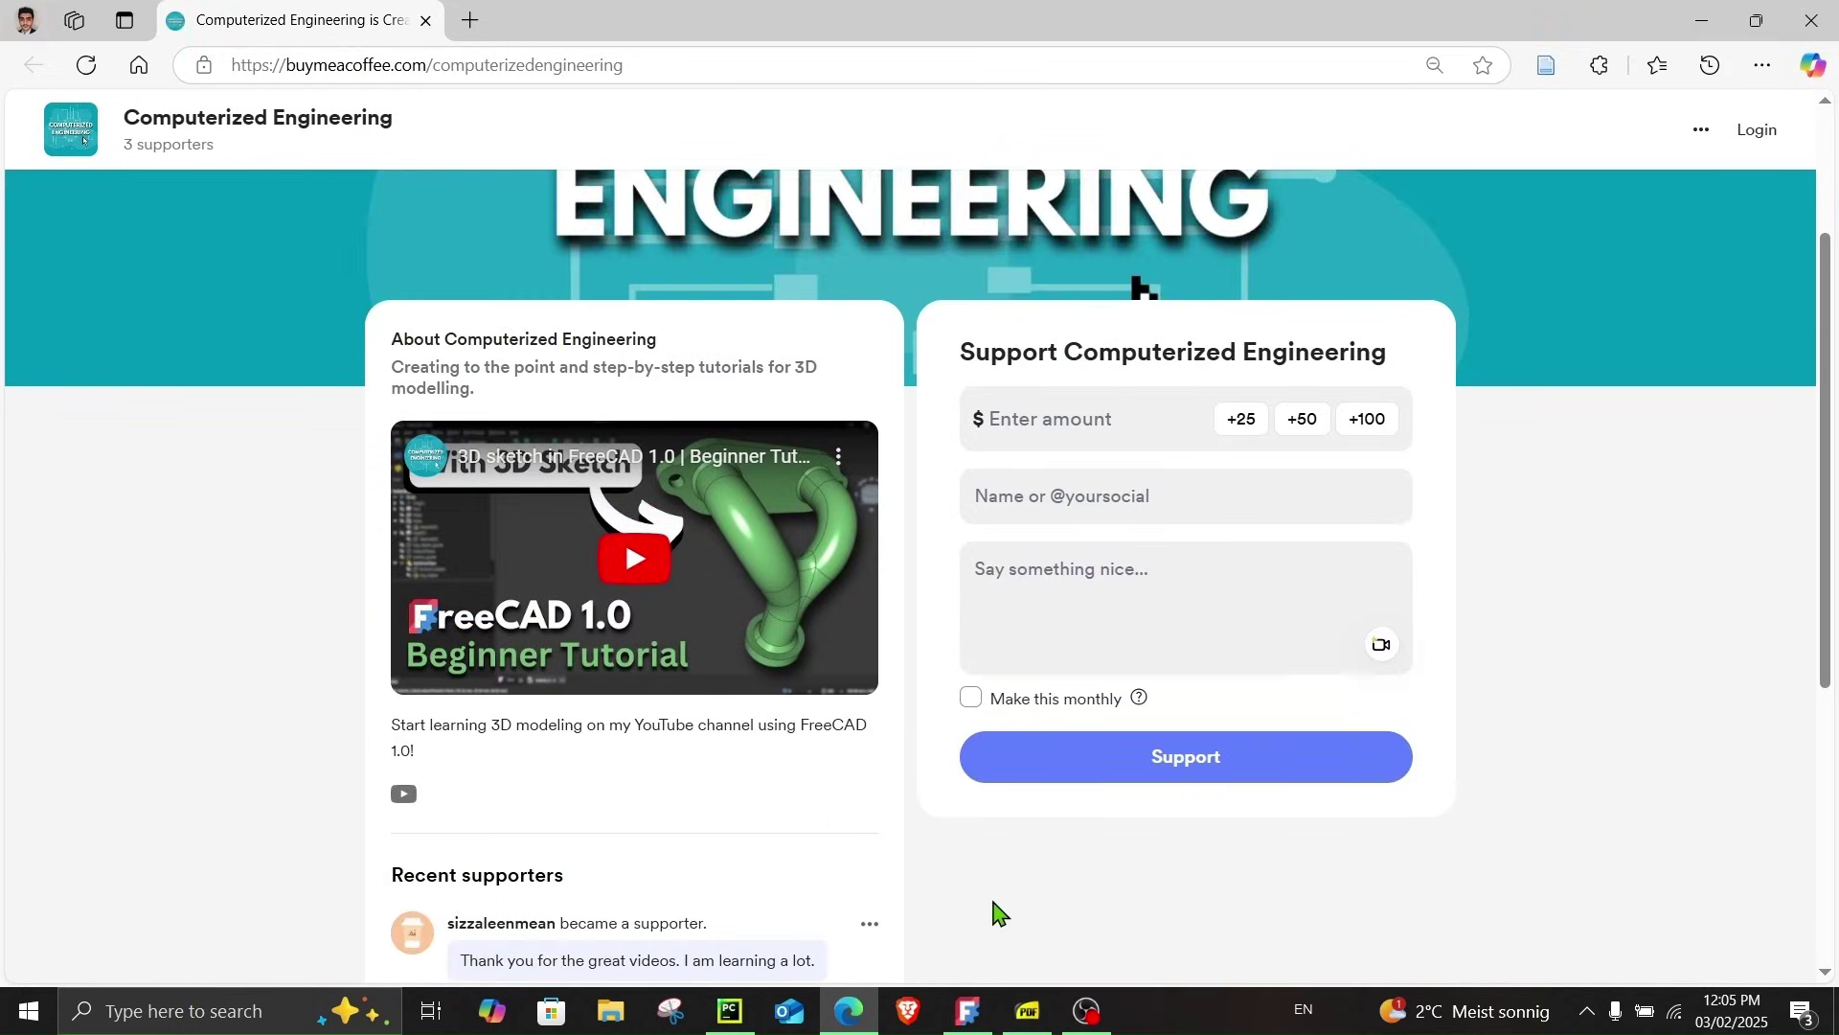
pyautogui.click(968, 1010)
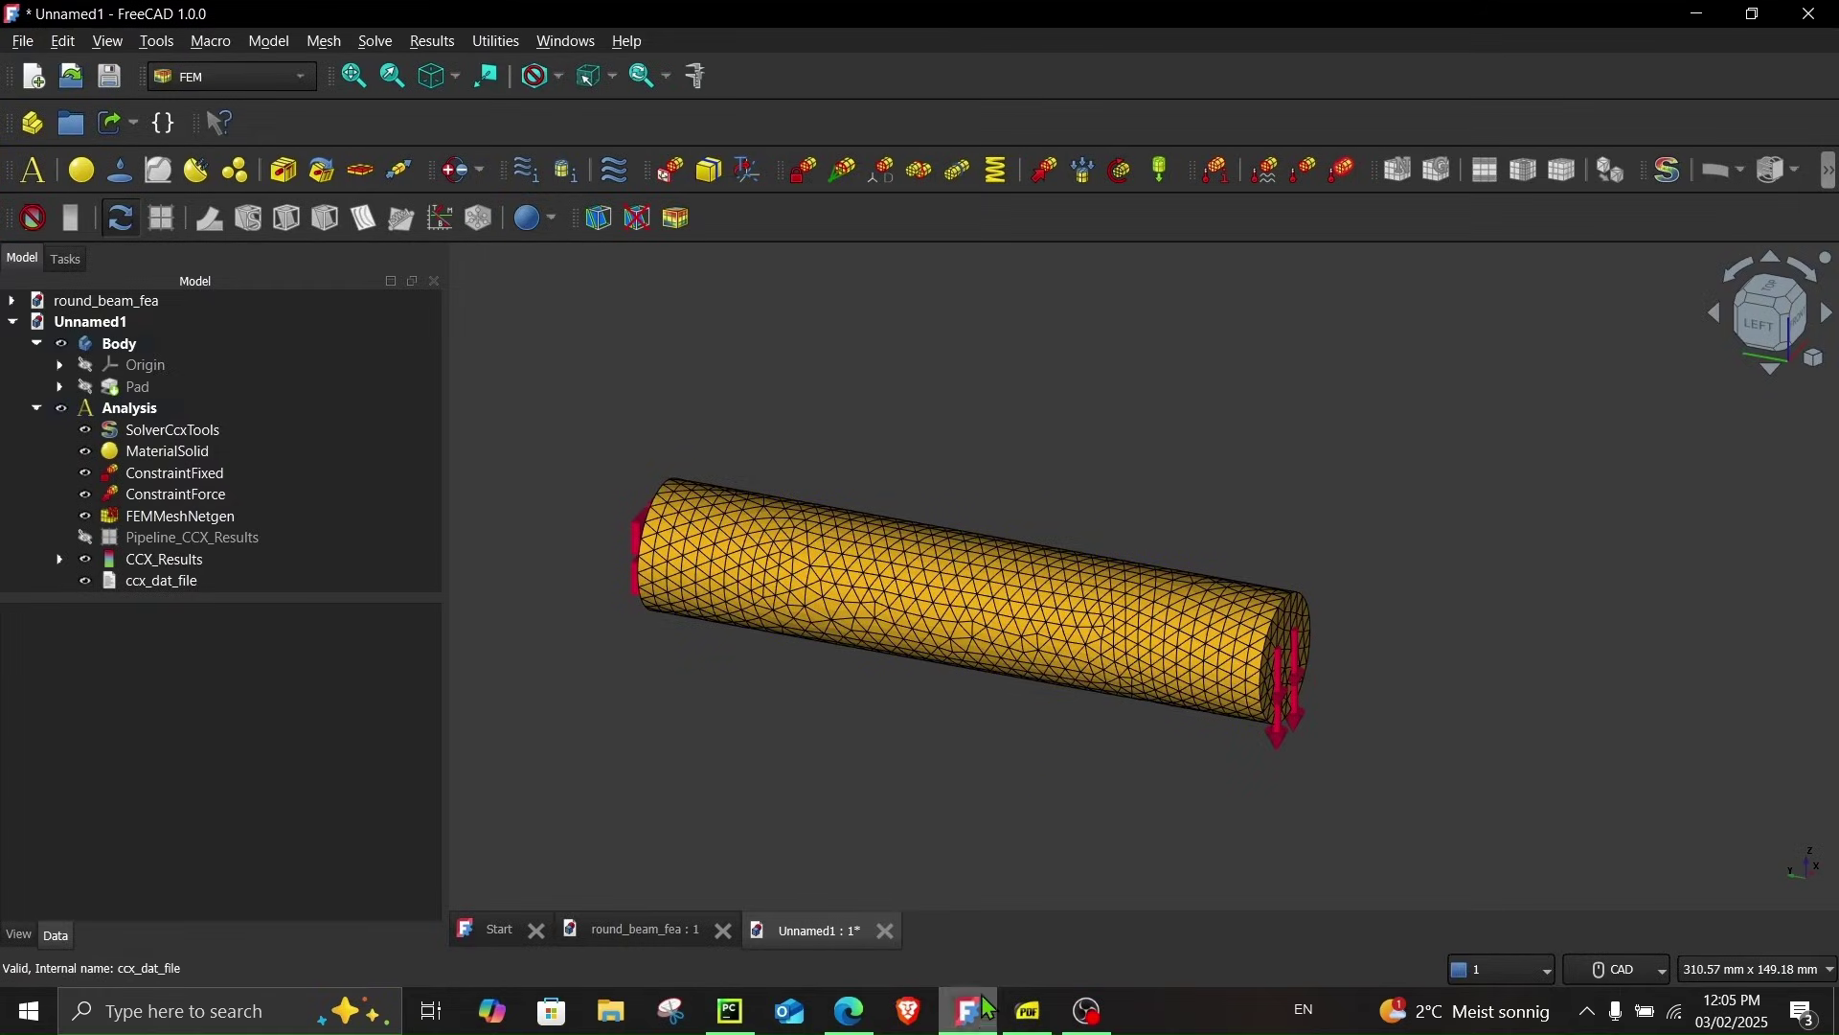